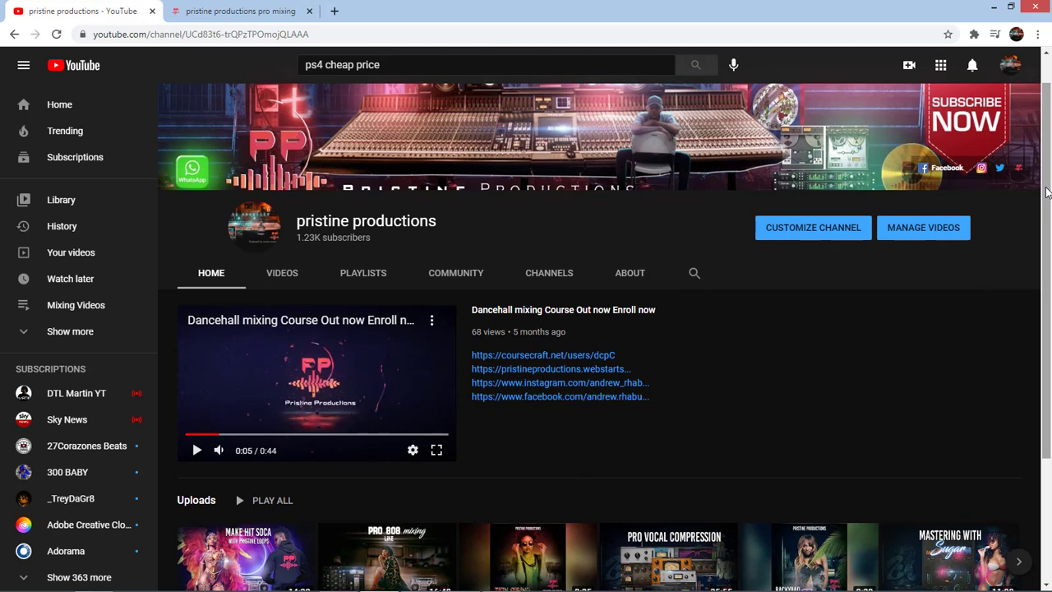
Look through the Pristine Productions YouTube channel uploads and the sample packs on its website
scroll(887, 326, down, 3)
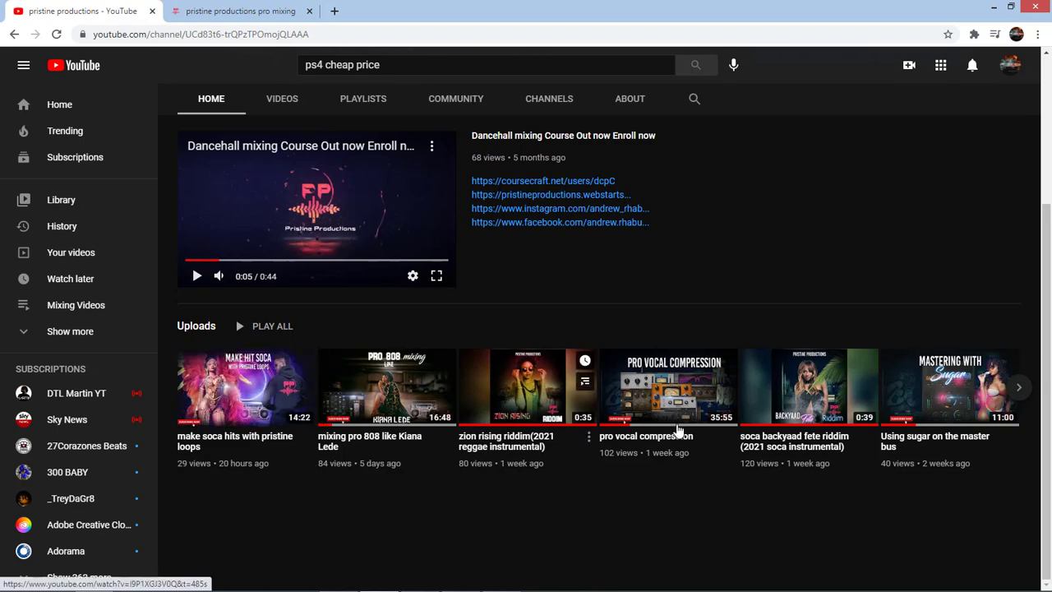
scroll(681, 430, up, 3)
click(250, 12)
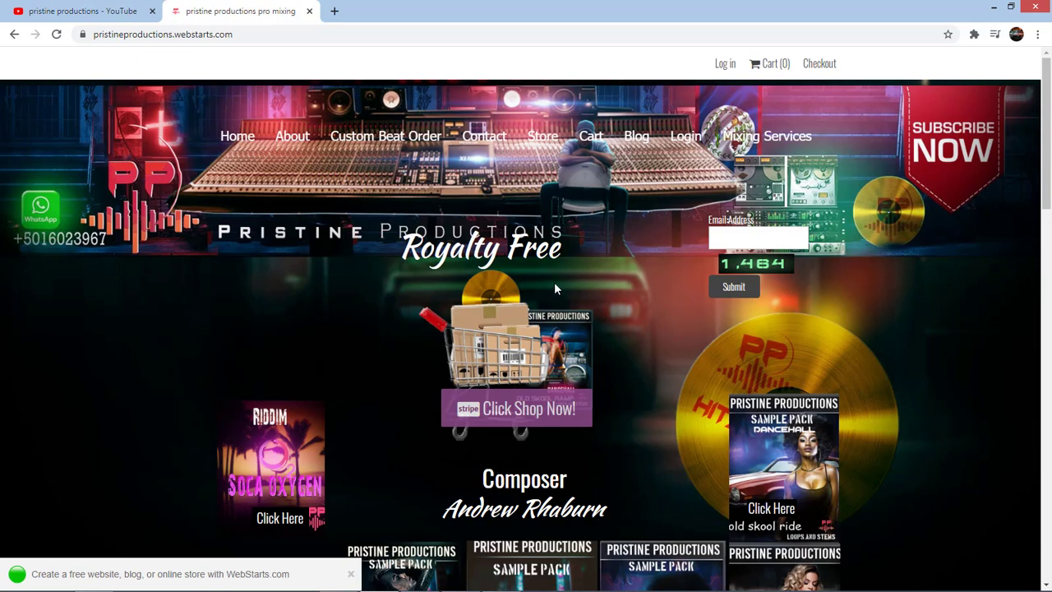
scroll(615, 296, down, 2)
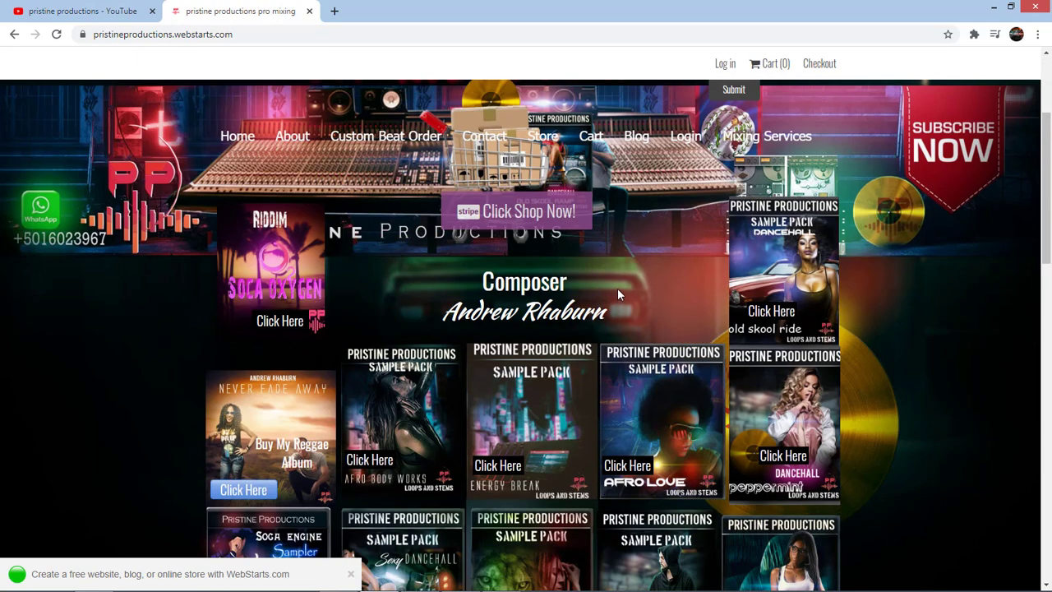
scroll(618, 294, up, 1)
scroll(618, 294, down, 3)
scroll(618, 294, up, 4)
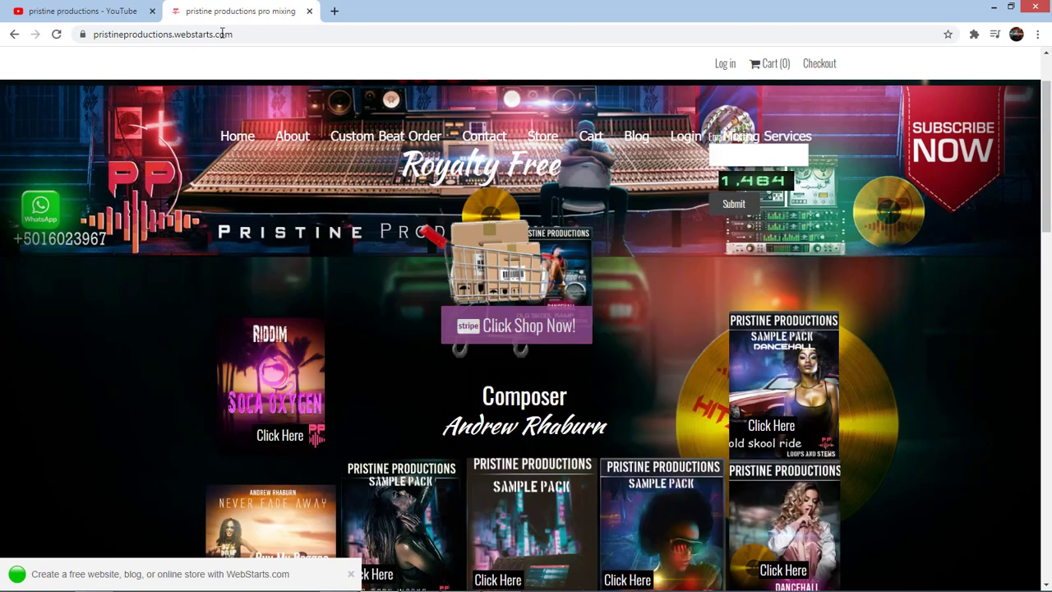
click(132, 11)
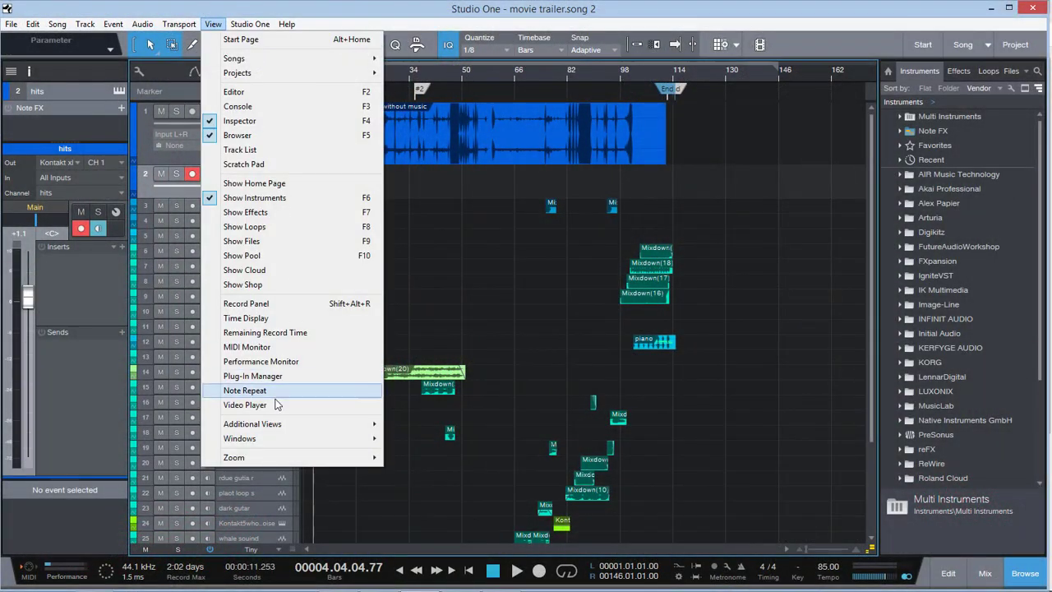
In Studio One, move the playhead to the start of the song and play the score with the video
click(276, 404)
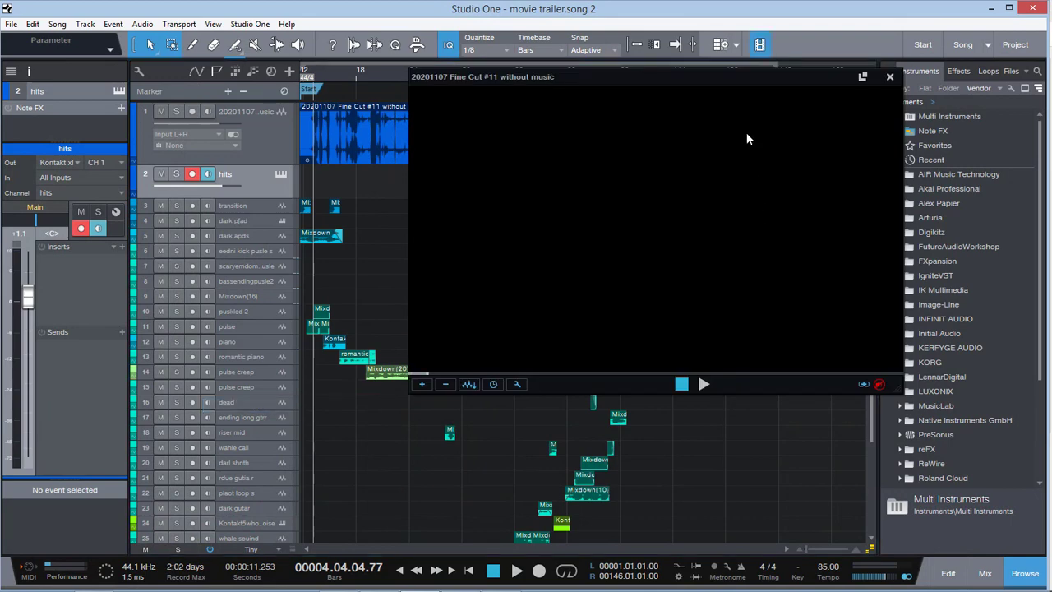
click(302, 76)
click(298, 73)
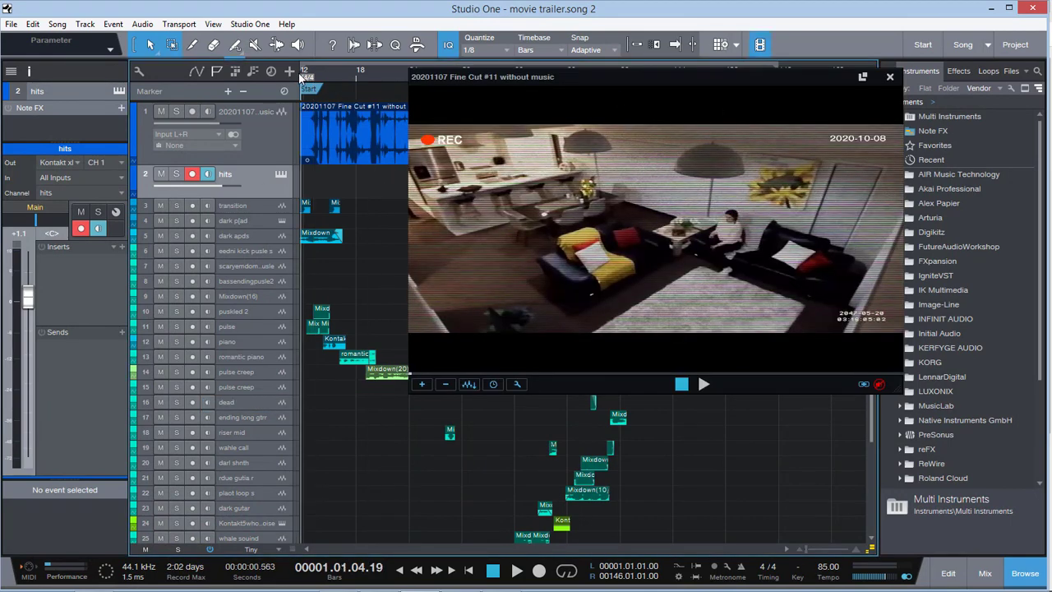
key(space)
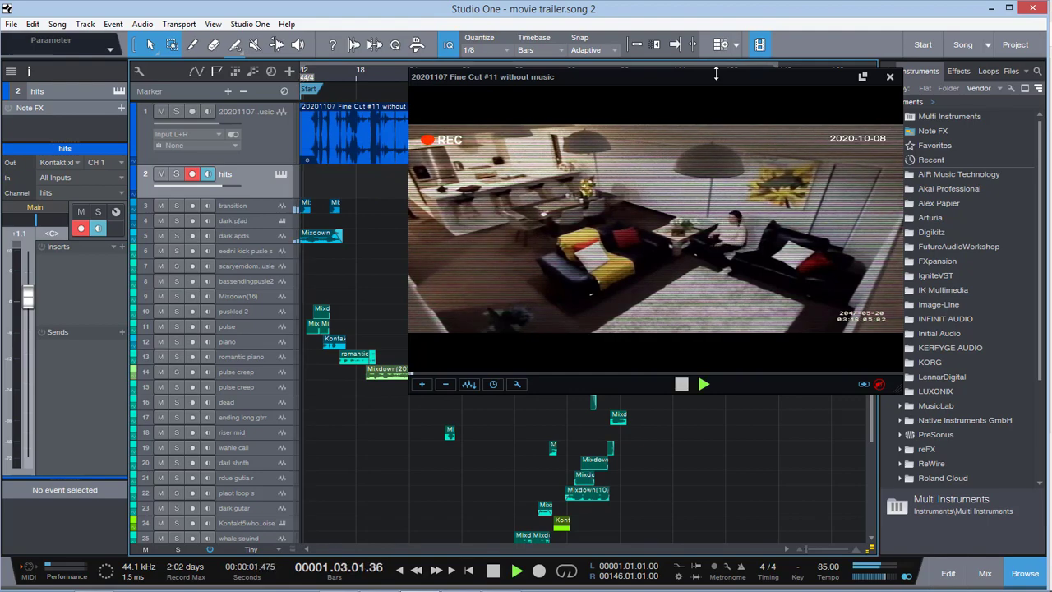
Enlarge the video player window, reposition it over the arrangement beside the track list, and stop playback around bar 48
drag(758, 80, 667, 72)
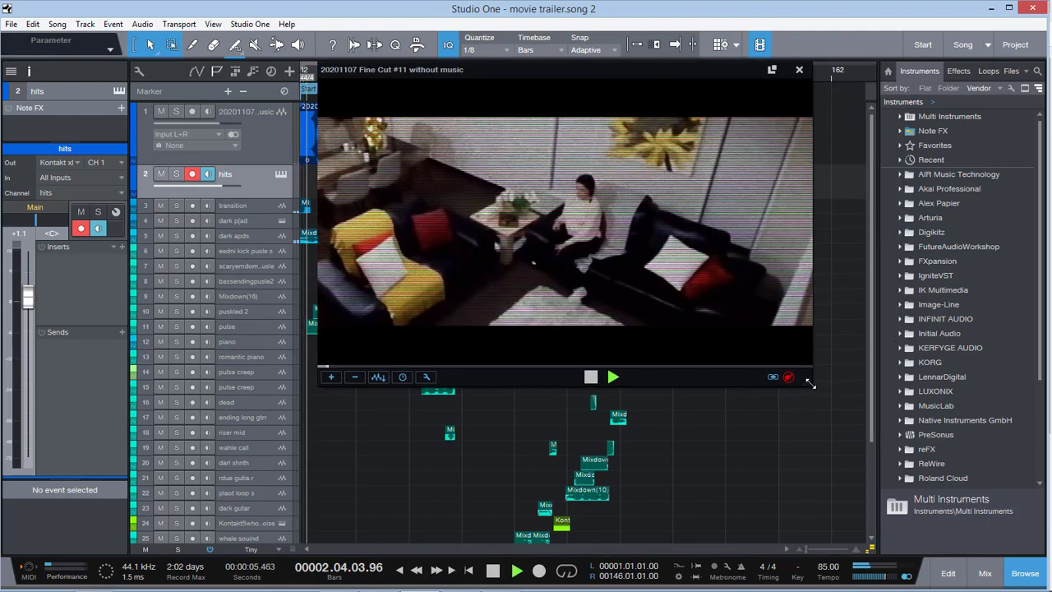
drag(810, 383, 852, 406)
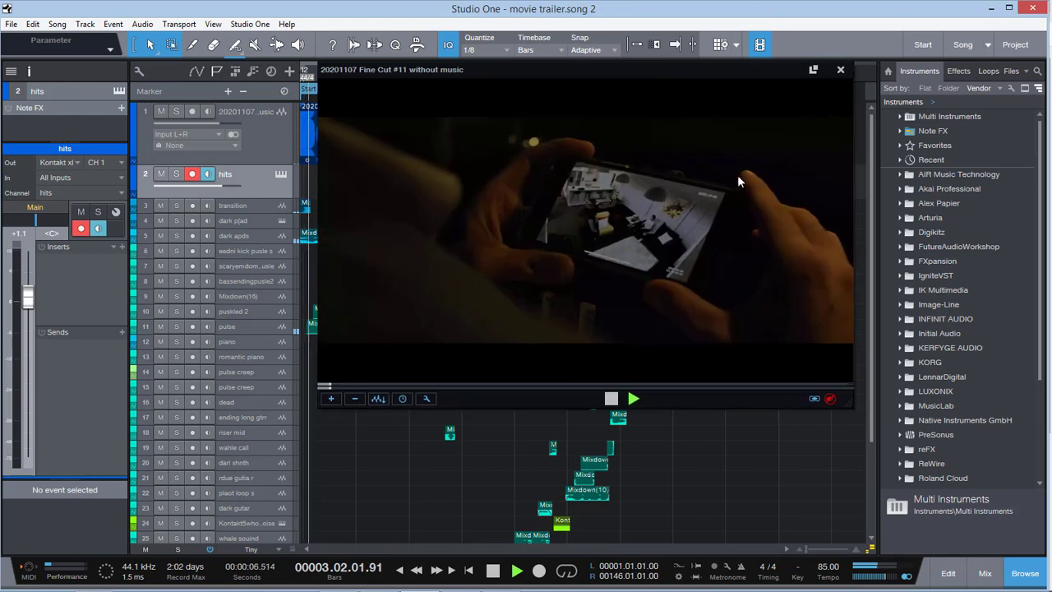
drag(620, 69, 716, 53)
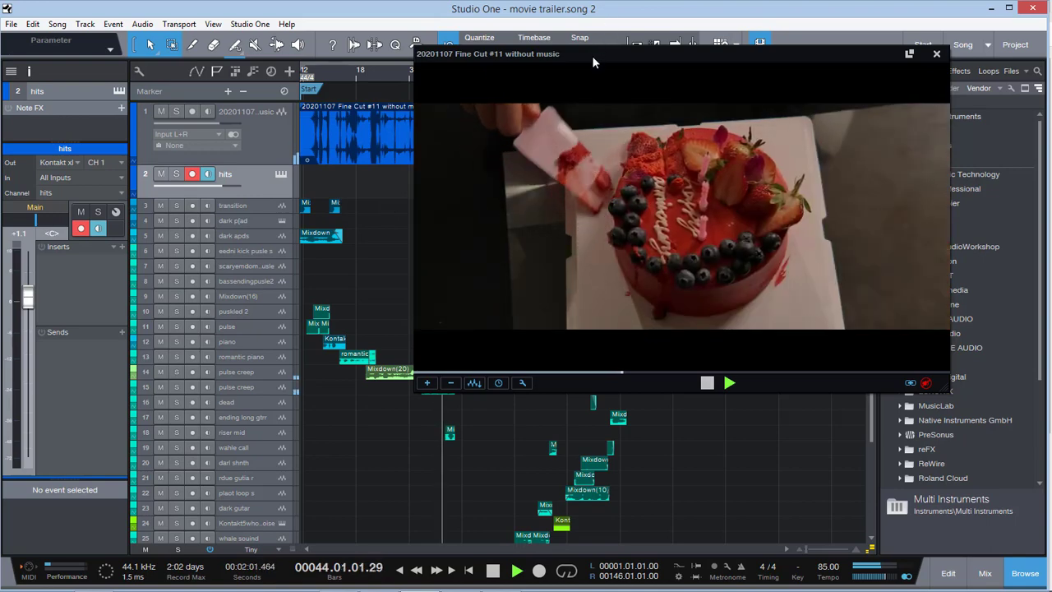
mouse_move(592, 55)
mouse_down()
mouse_move(663, 47)
mouse_move(612, 56)
mouse_up()
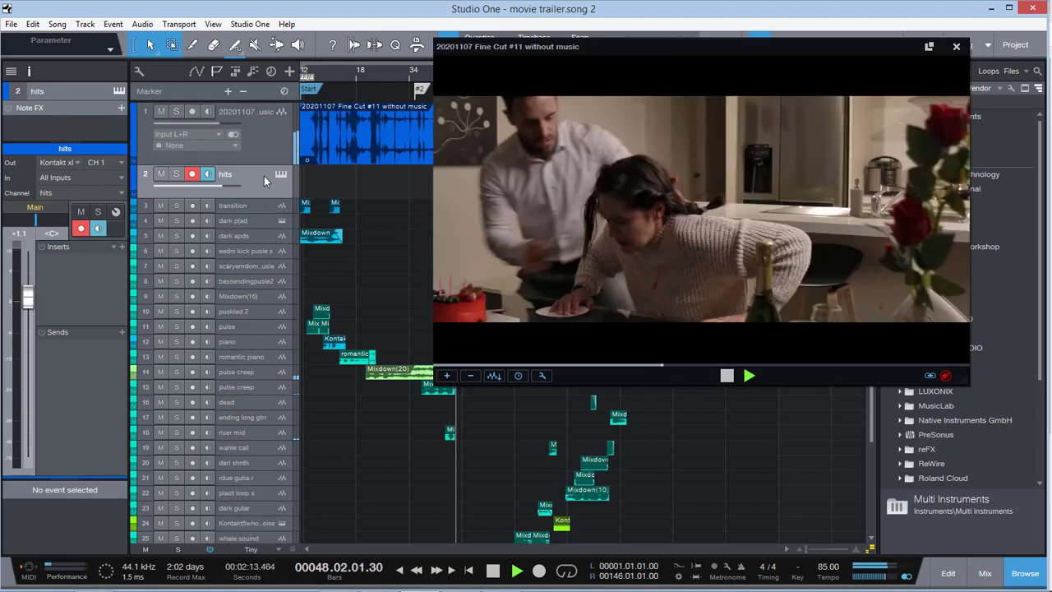
key(space)
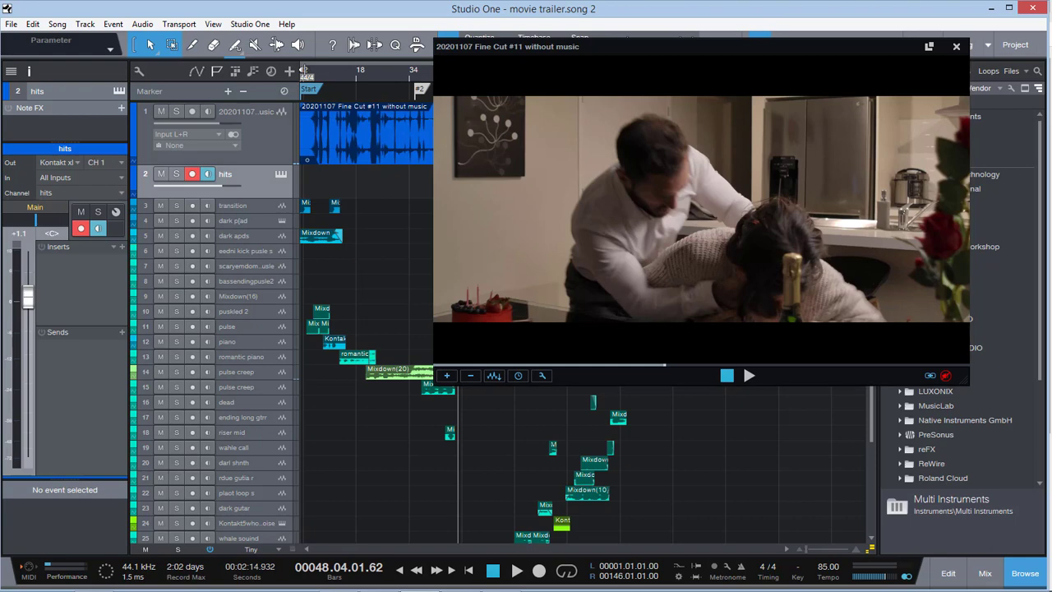
Audition the film's audio track in solo from around bar 24 and clear the solo
click(304, 70)
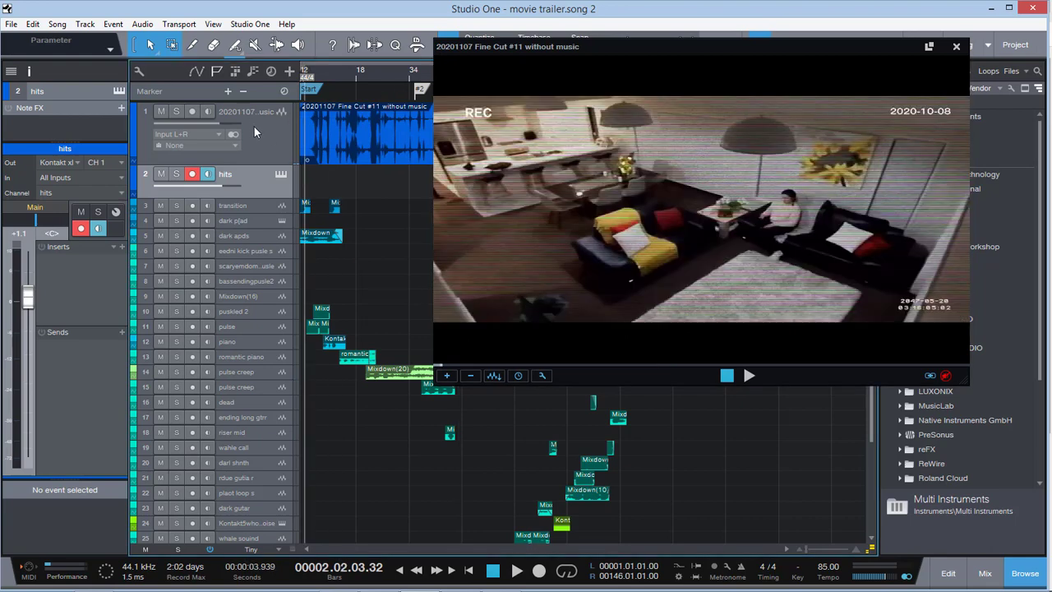
click(175, 112)
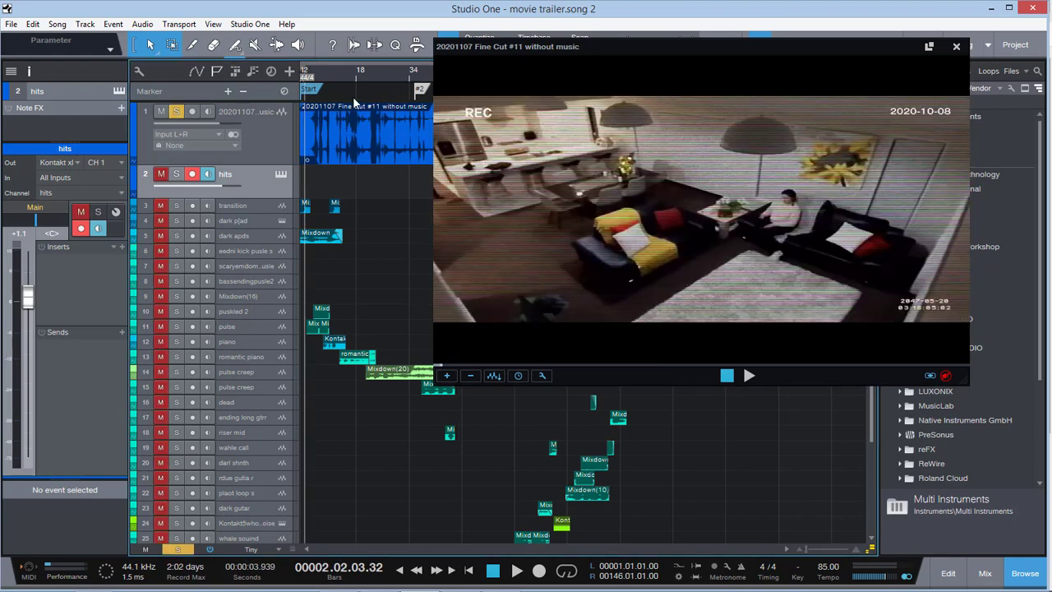
click(369, 73)
key(space)
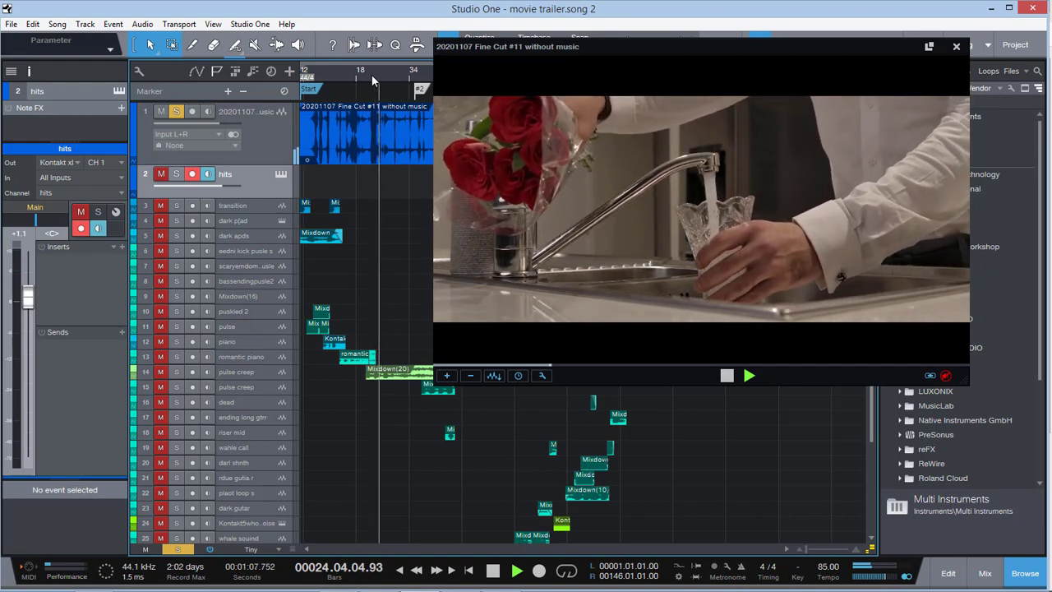
key(space)
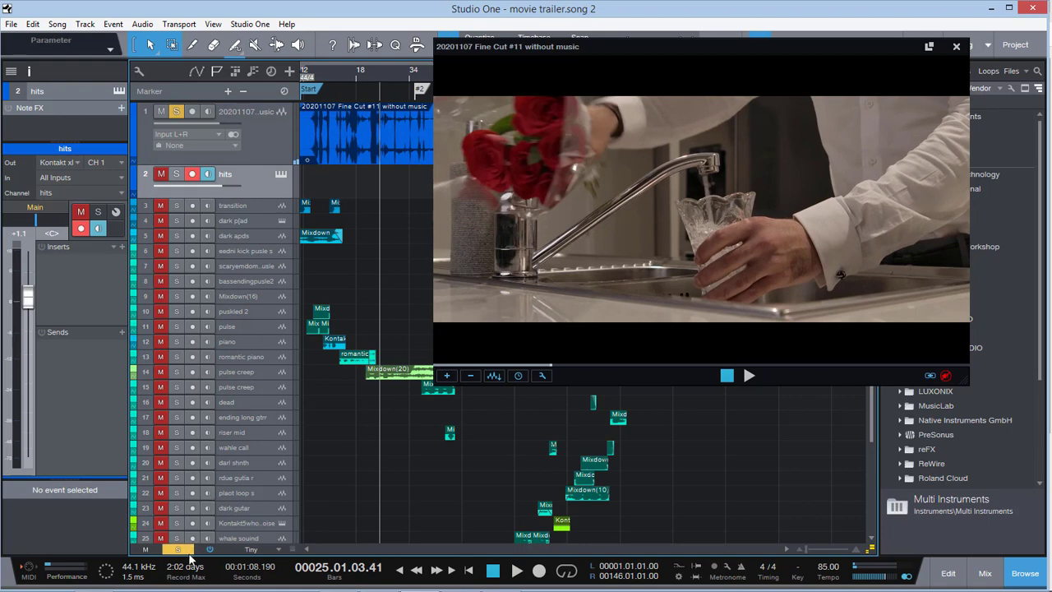
click(178, 548)
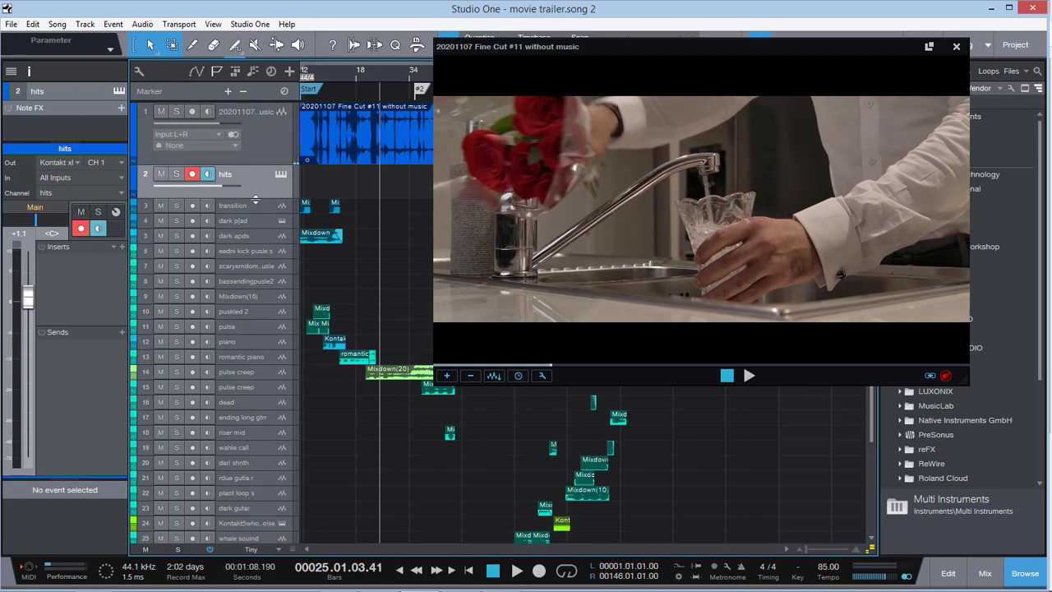
Increase the height of the hits track and audition the soloed film audio from bar 7
drag(256, 200, 259, 219)
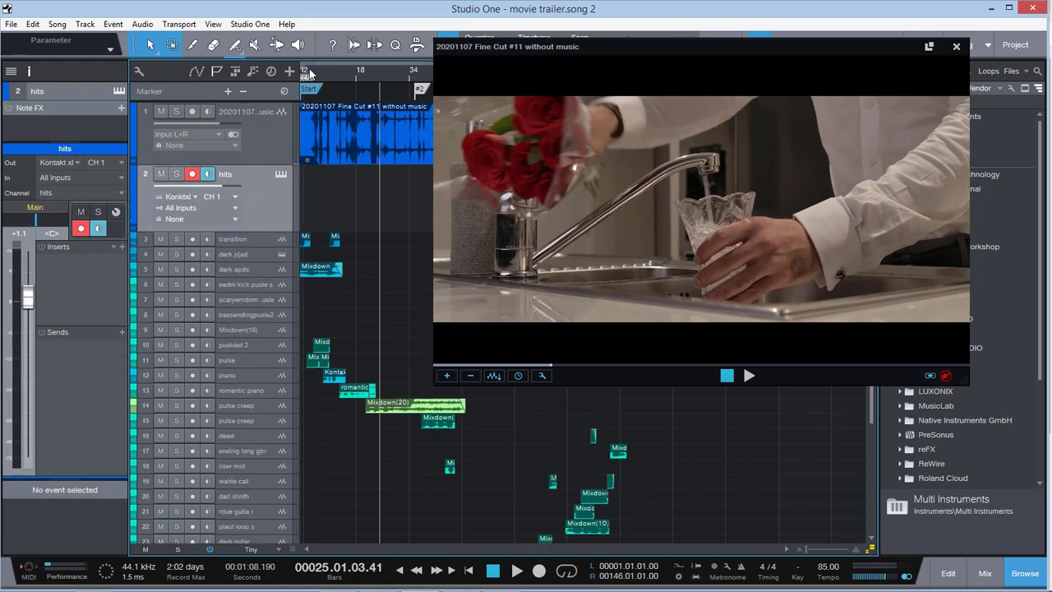
click(310, 74)
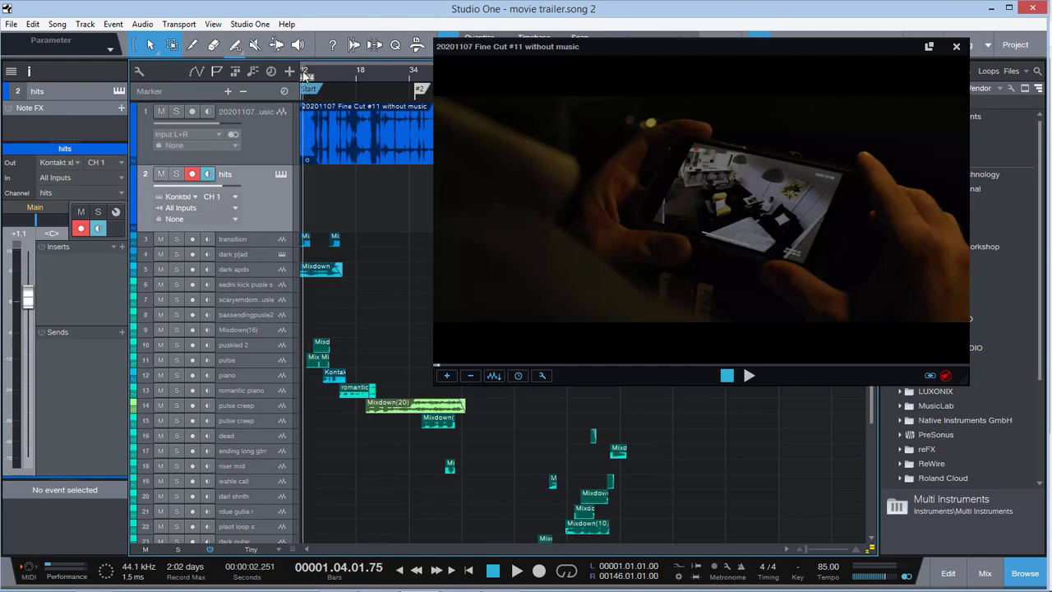
click(320, 70)
click(176, 112)
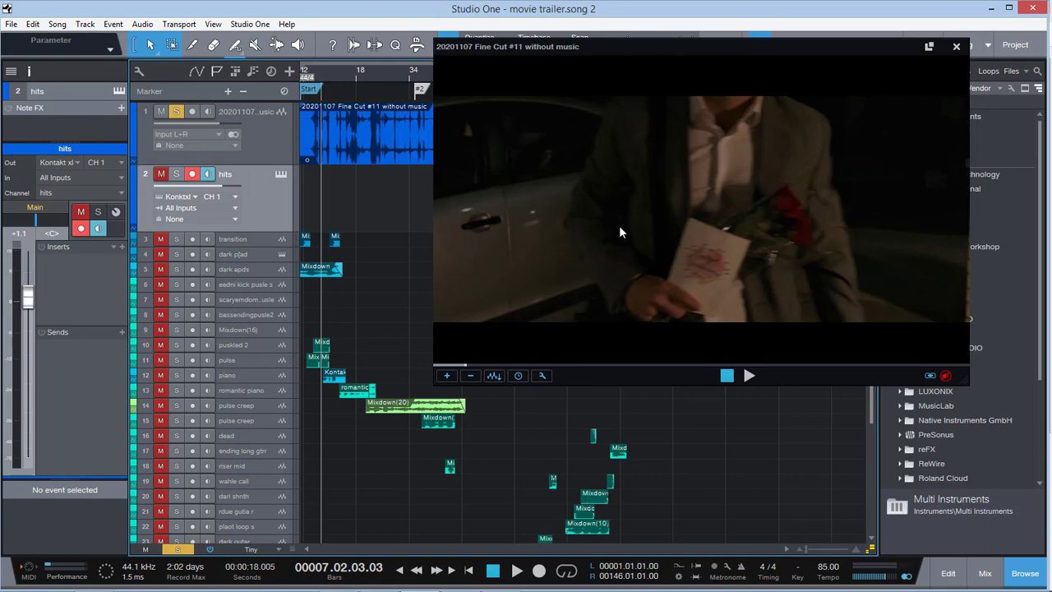
key(space)
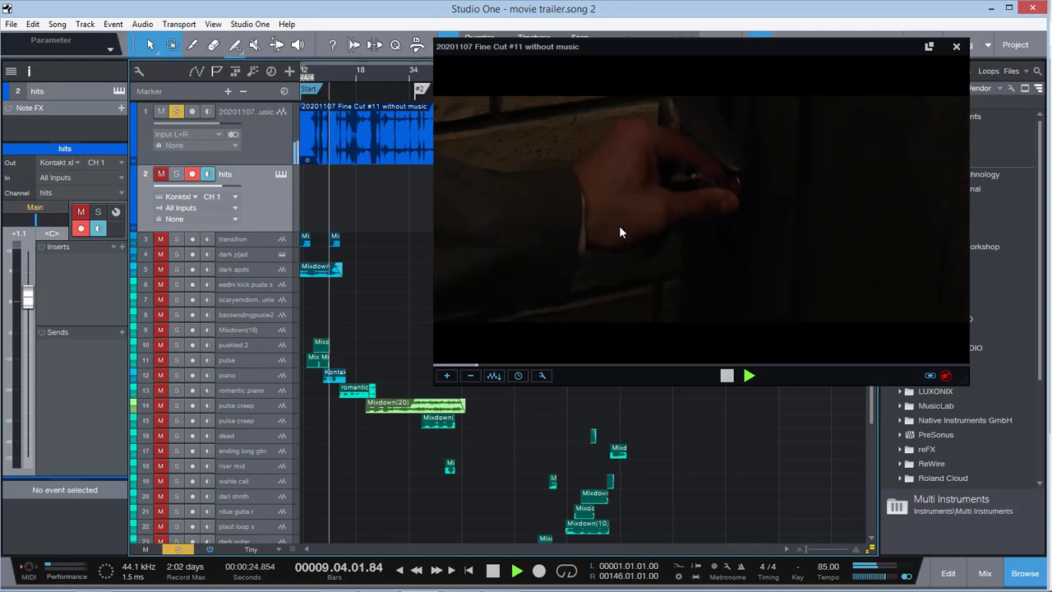
key(space)
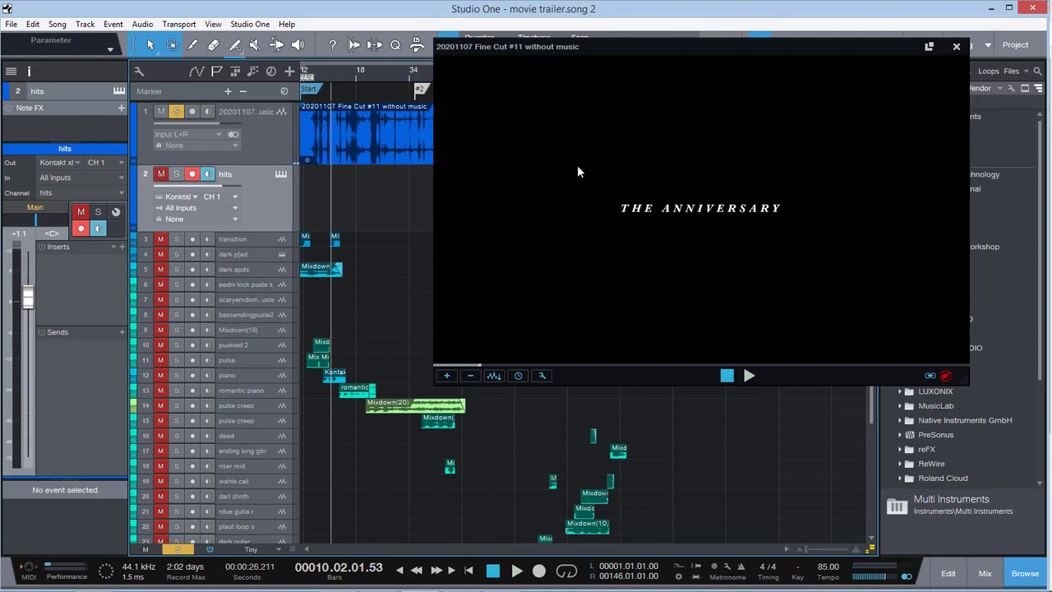
Audition the soloed film audio from bar 25, at the scene with the roses and the sink
click(378, 77)
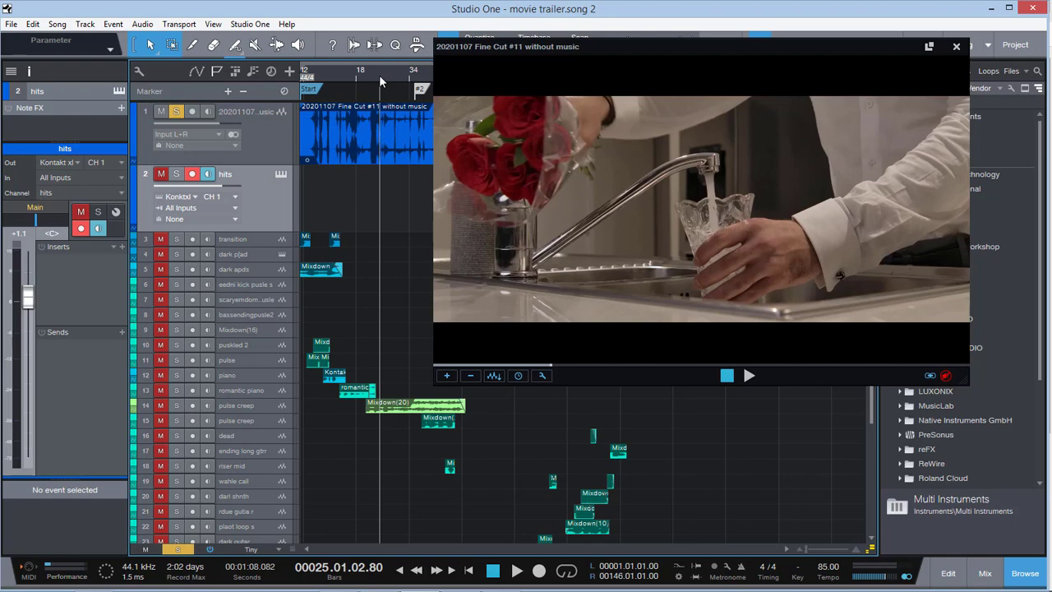
key(space)
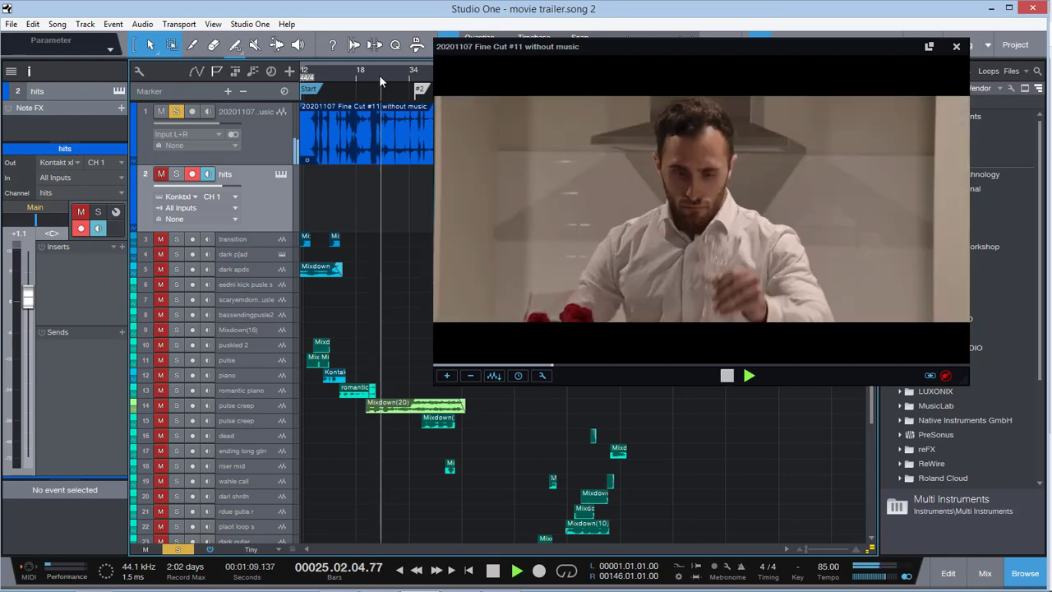
key(space)
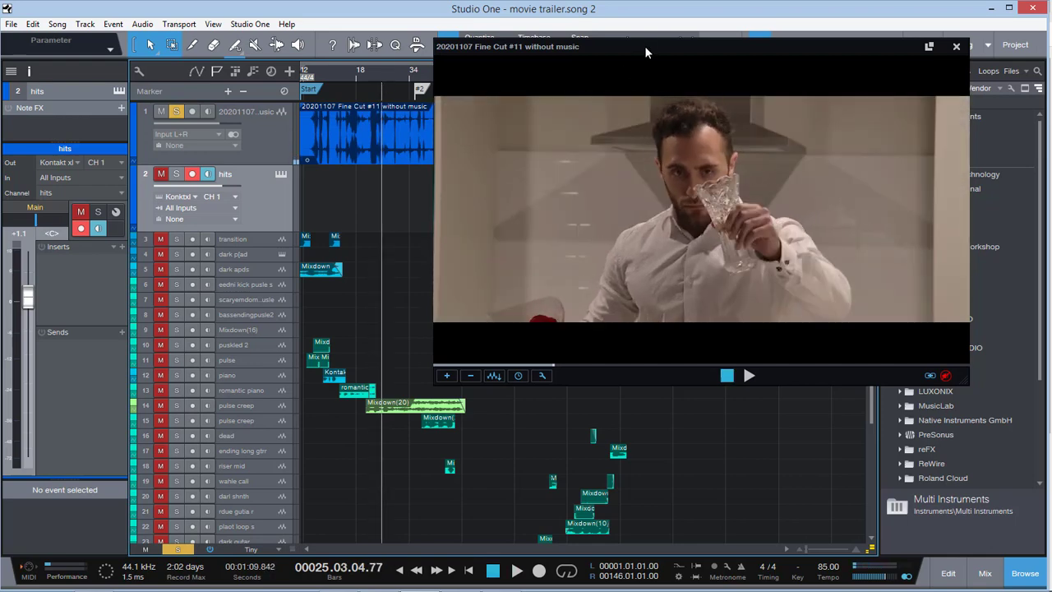
Place the playhead at about bar 45 and look over the lower tracks and clips, moving the video window as needed
drag(645, 46, 682, 121)
click(448, 73)
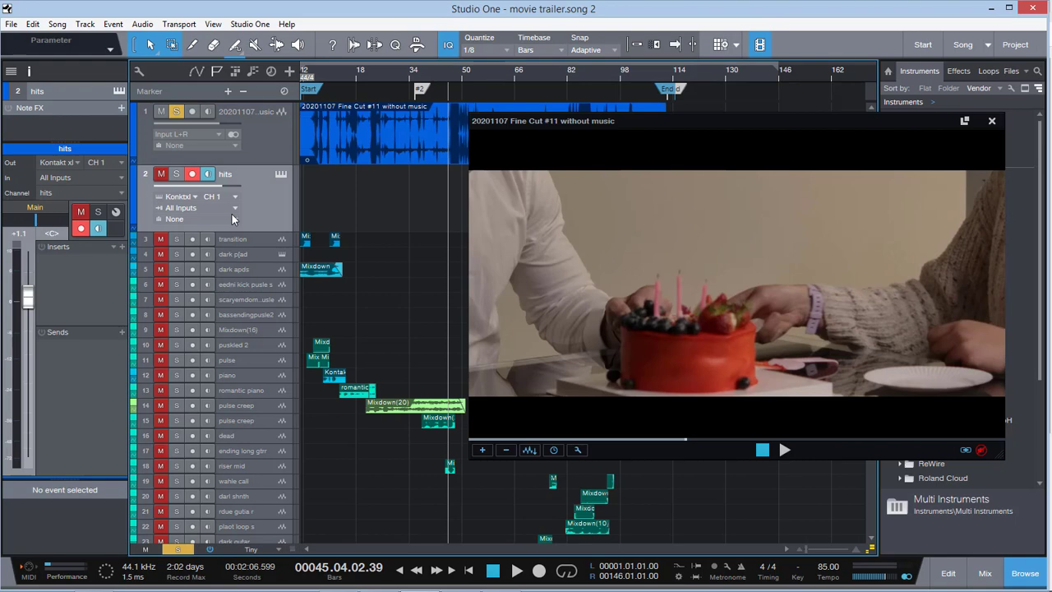
scroll(308, 297, down, 3)
scroll(308, 297, up, 3)
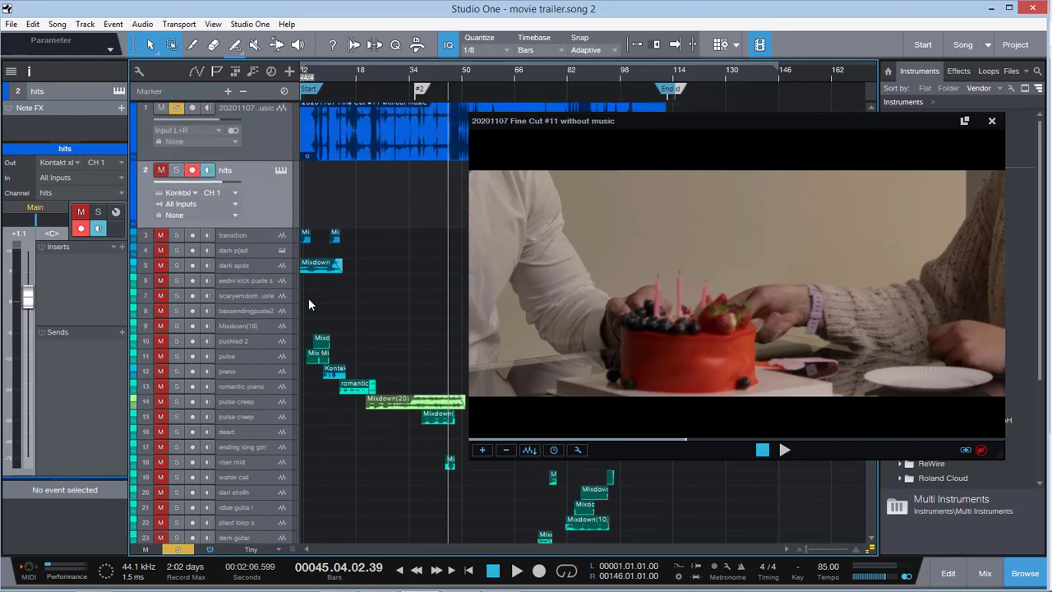
scroll(386, 253, down, 5)
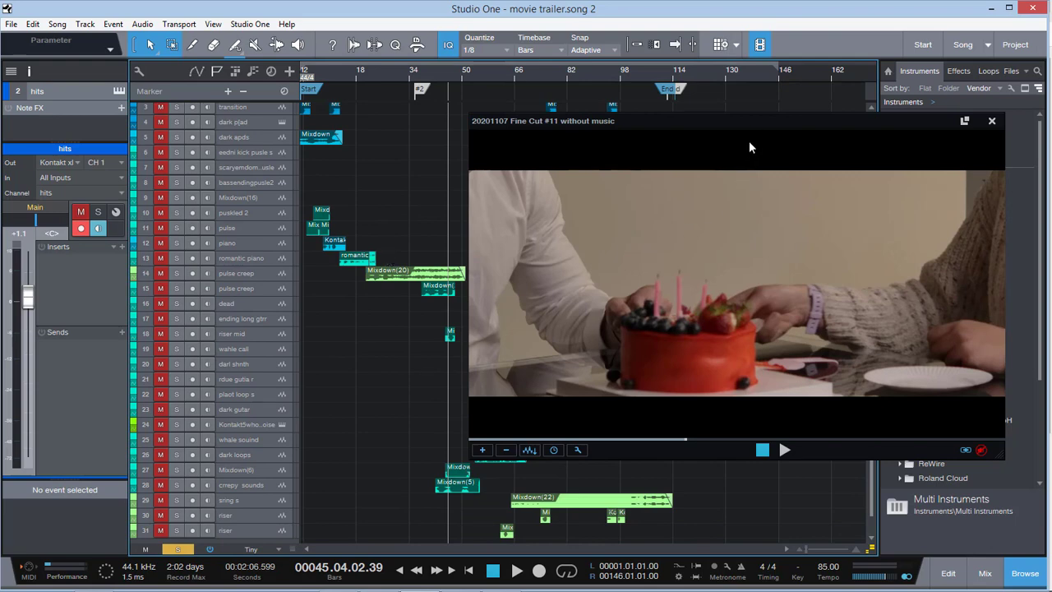
drag(740, 120, 676, 102)
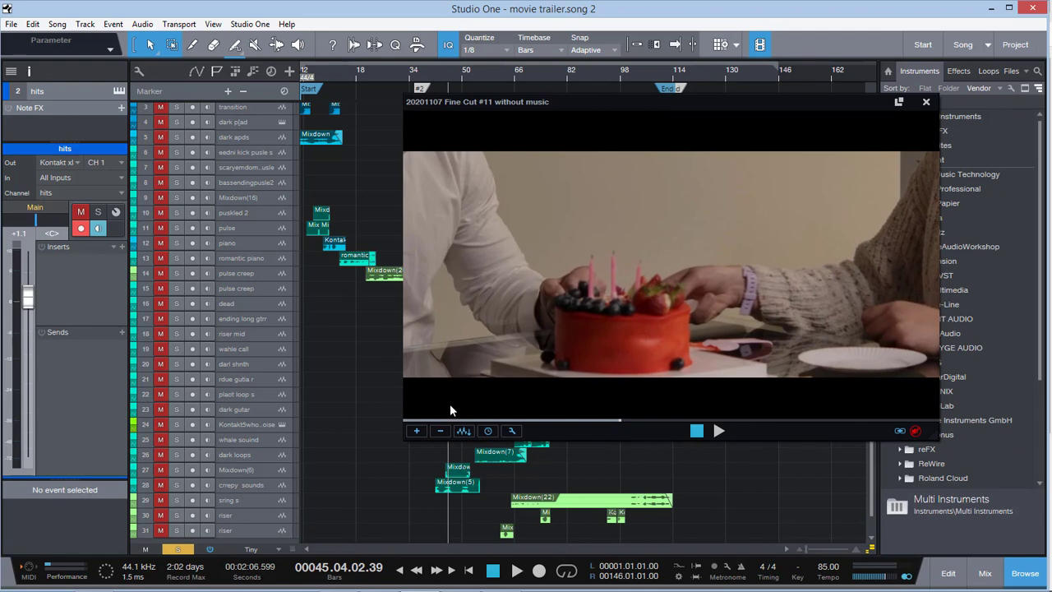
Clear the solo on the film audio and play the full score with the video from bar 45 to about bar 78
click(177, 549)
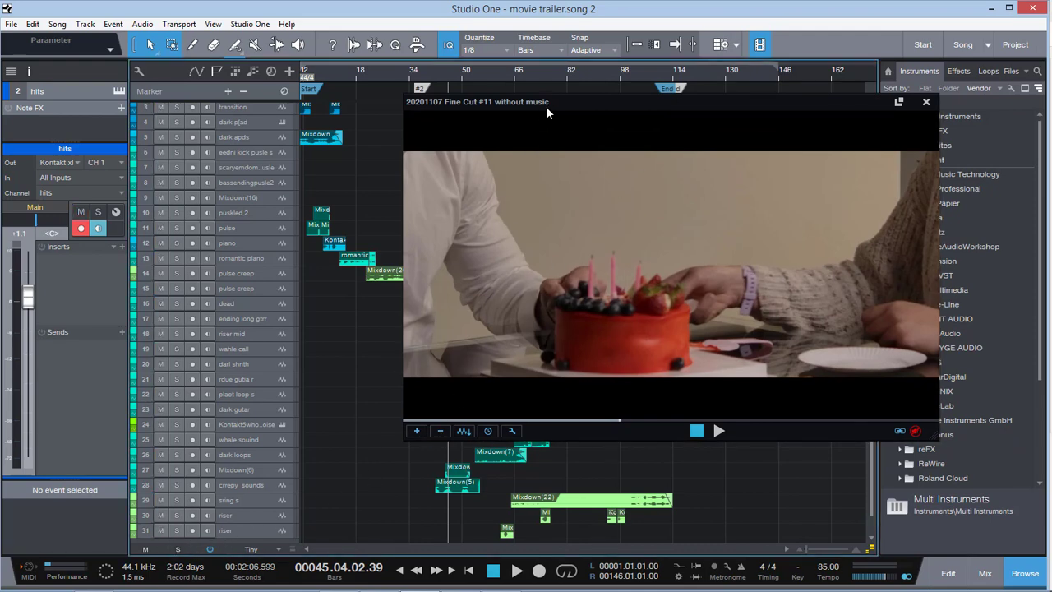
drag(582, 96, 706, 57)
key(space)
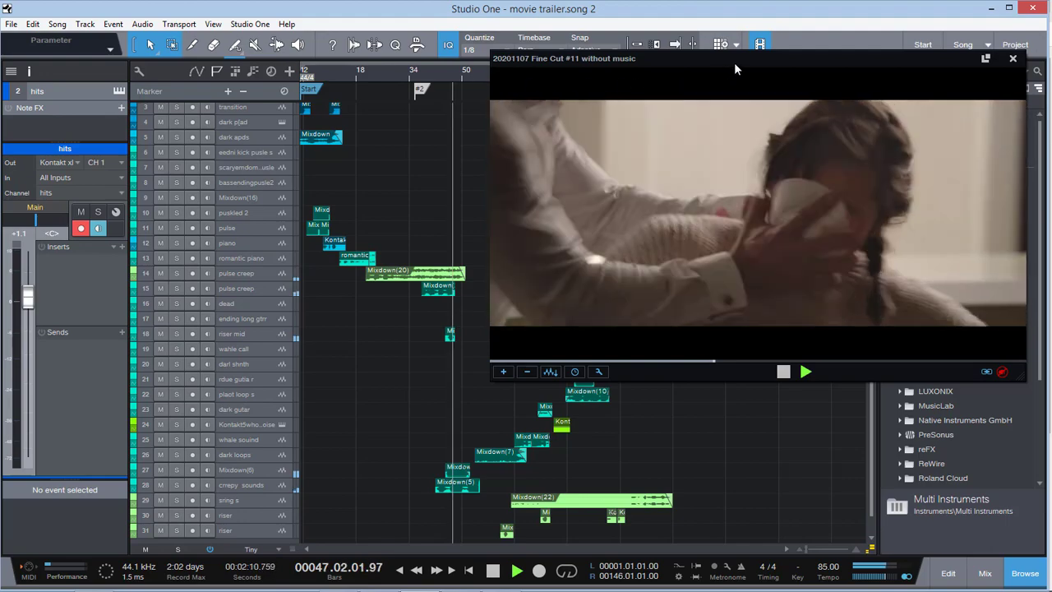
drag(816, 62, 732, 63)
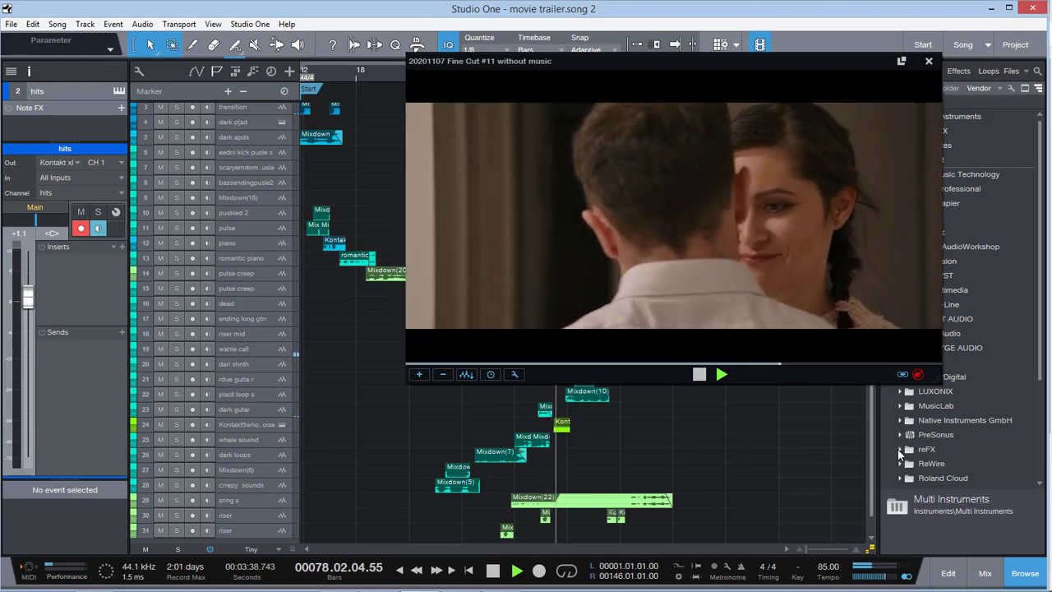
key(space)
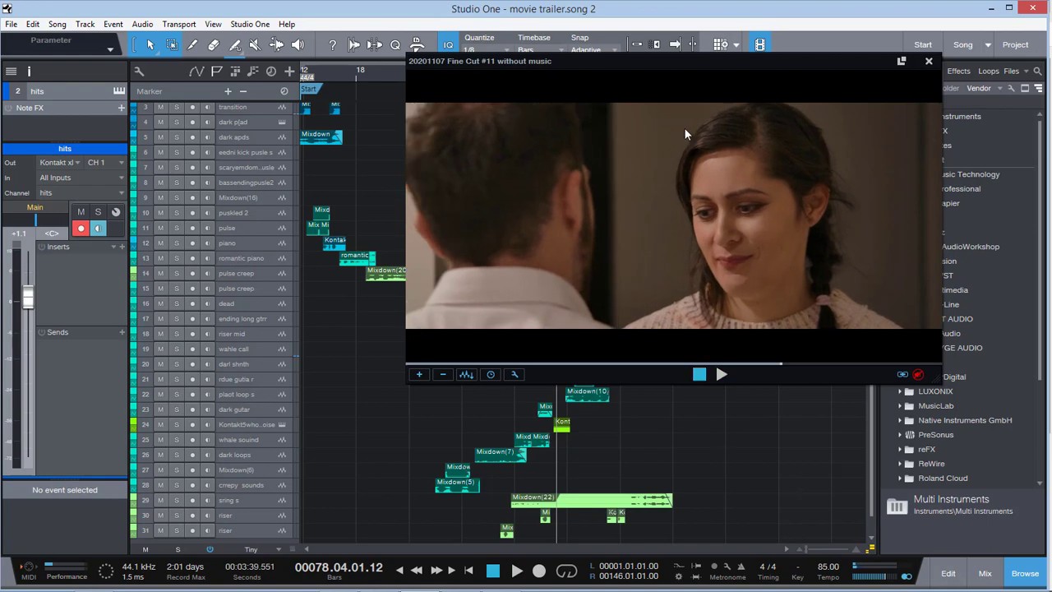
Return the playhead to bar 1 and shrink the video window, moving it aside to uncover the arrangement
drag(642, 63, 661, 64)
scroll(394, 196, up, 5)
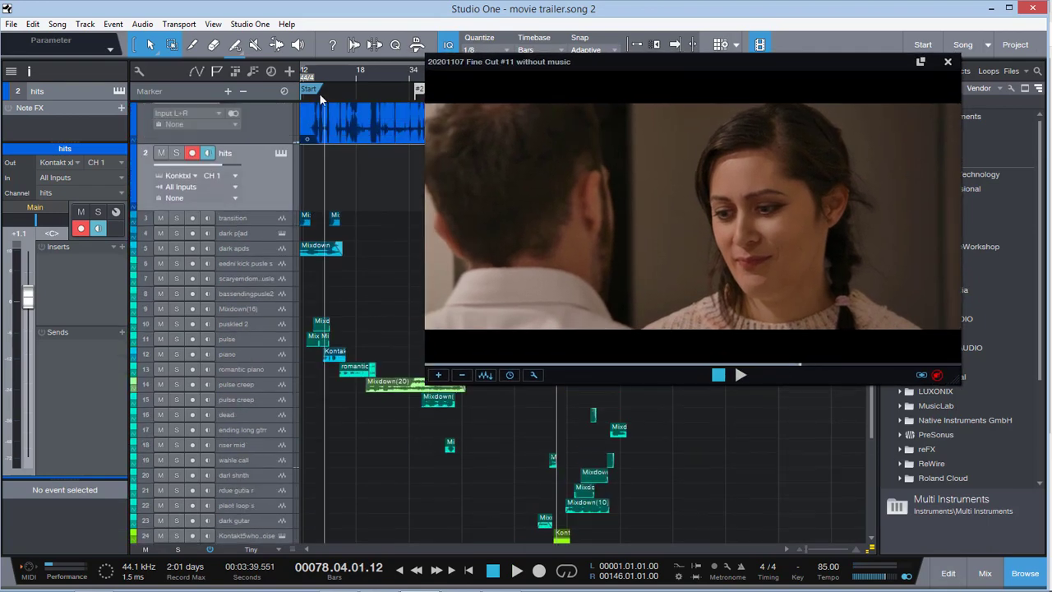
click(302, 75)
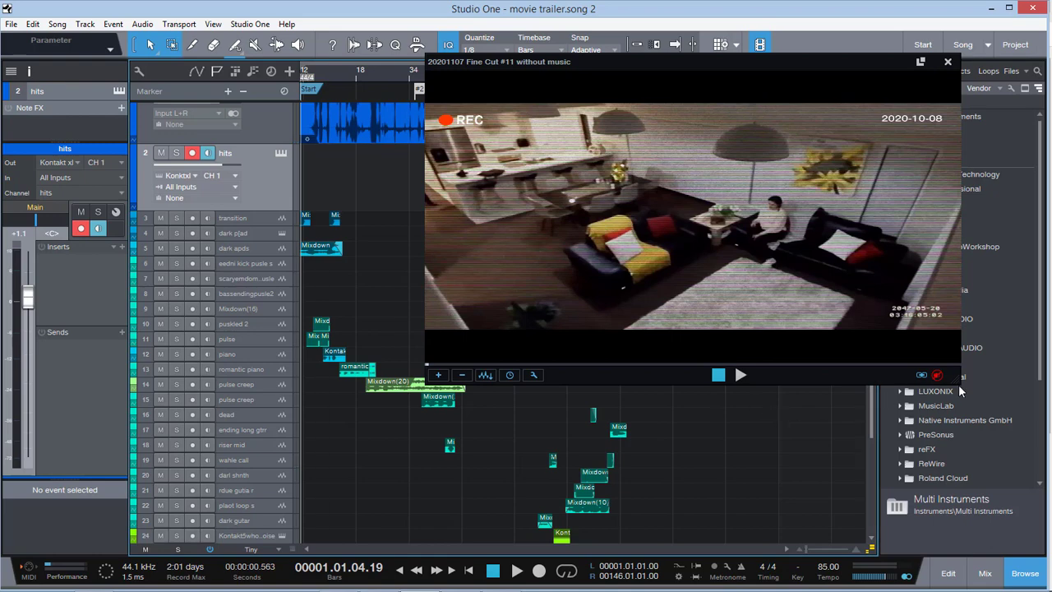
drag(959, 377, 832, 287)
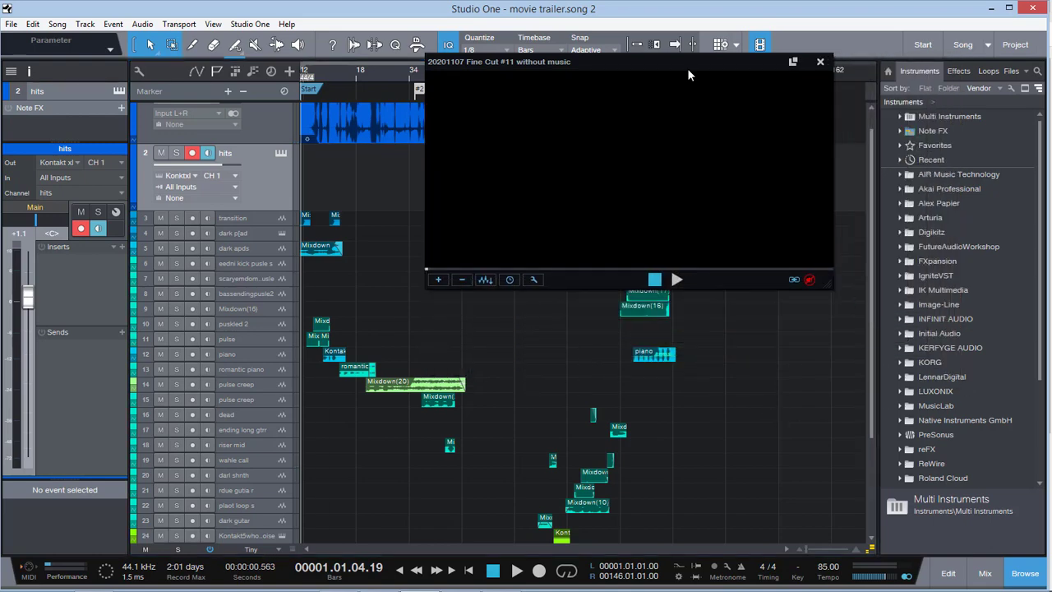
drag(617, 61, 726, 37)
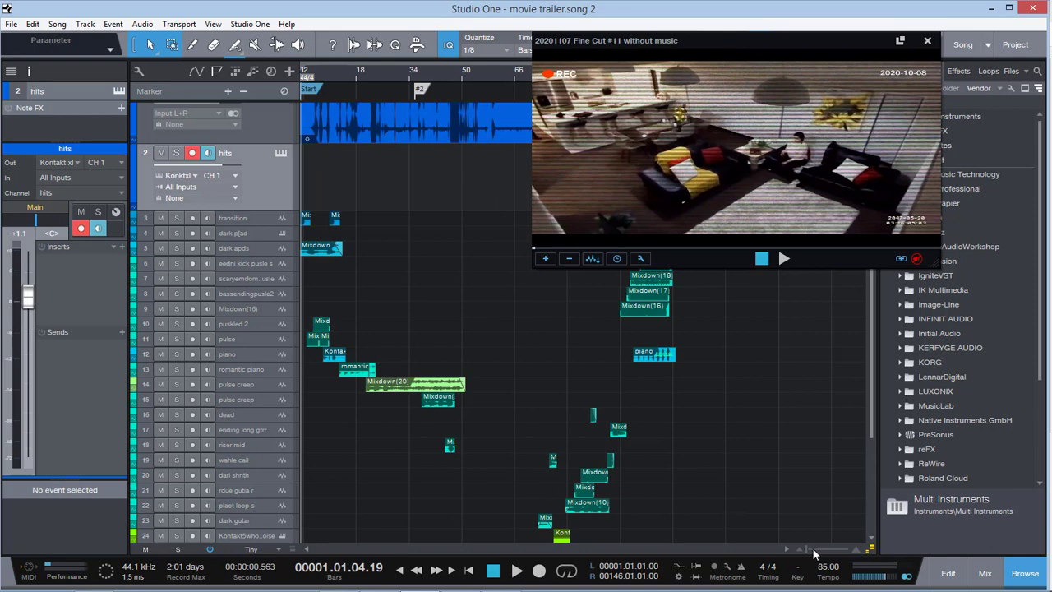
Mute the film audio track and increase the height of the transition track at the opening bars
drag(808, 549, 814, 549)
drag(336, 549, 290, 550)
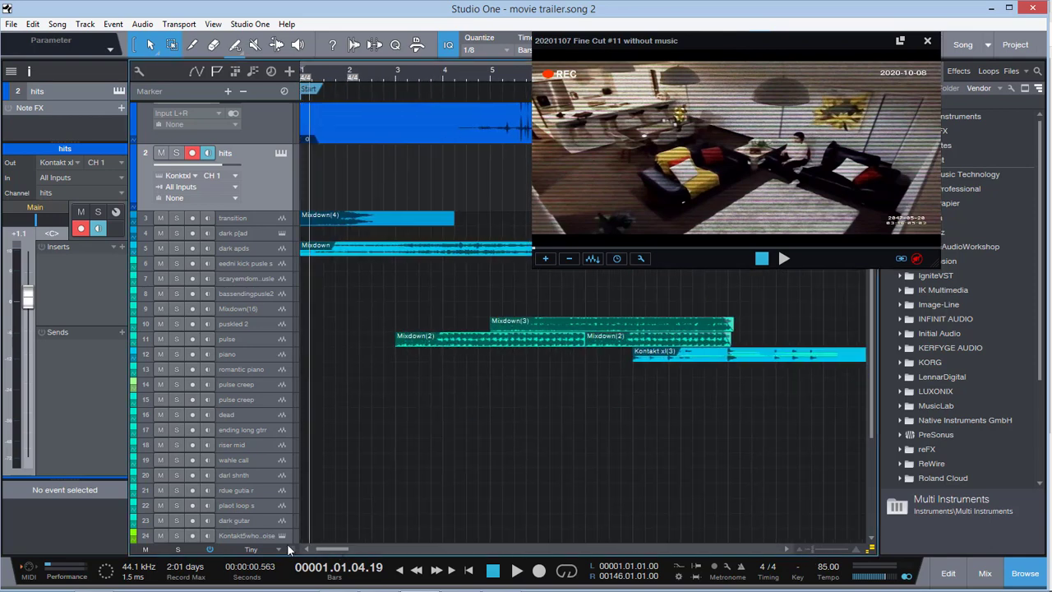
scroll(260, 153, up, 1)
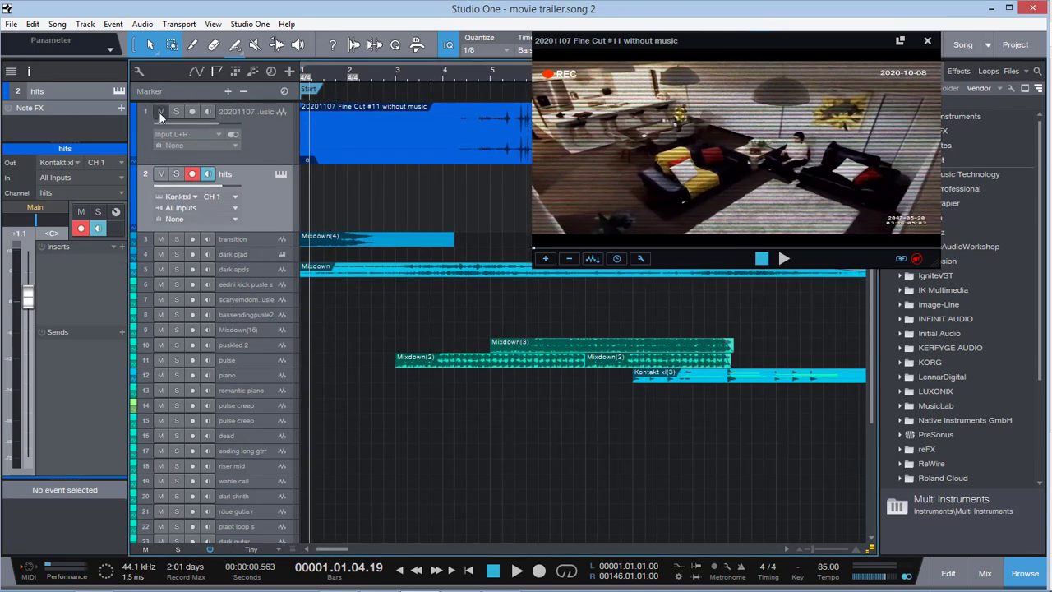
drag(266, 257, 264, 315)
click(271, 276)
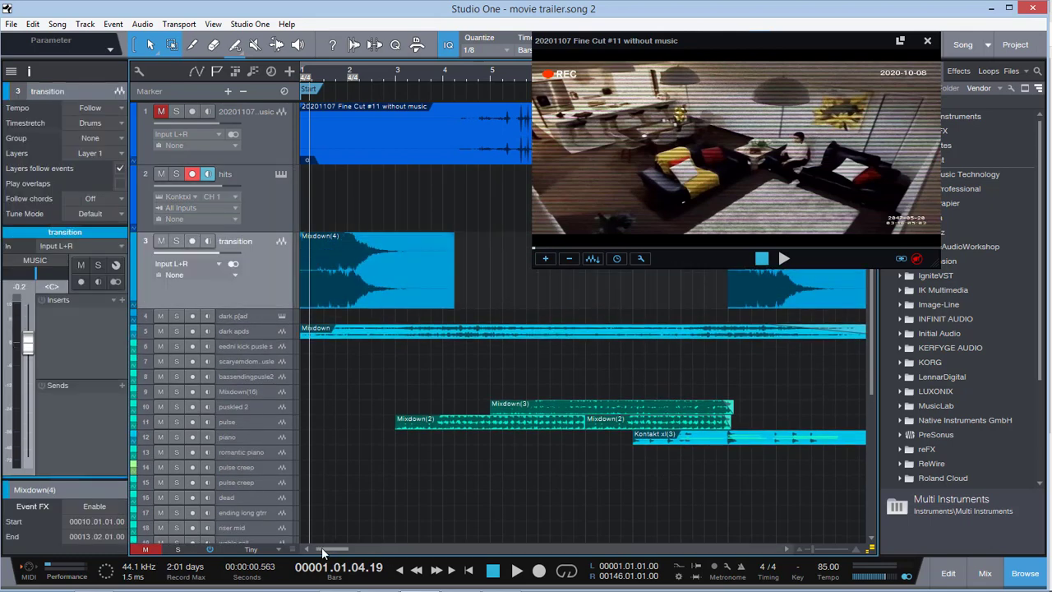
drag(811, 550, 815, 548)
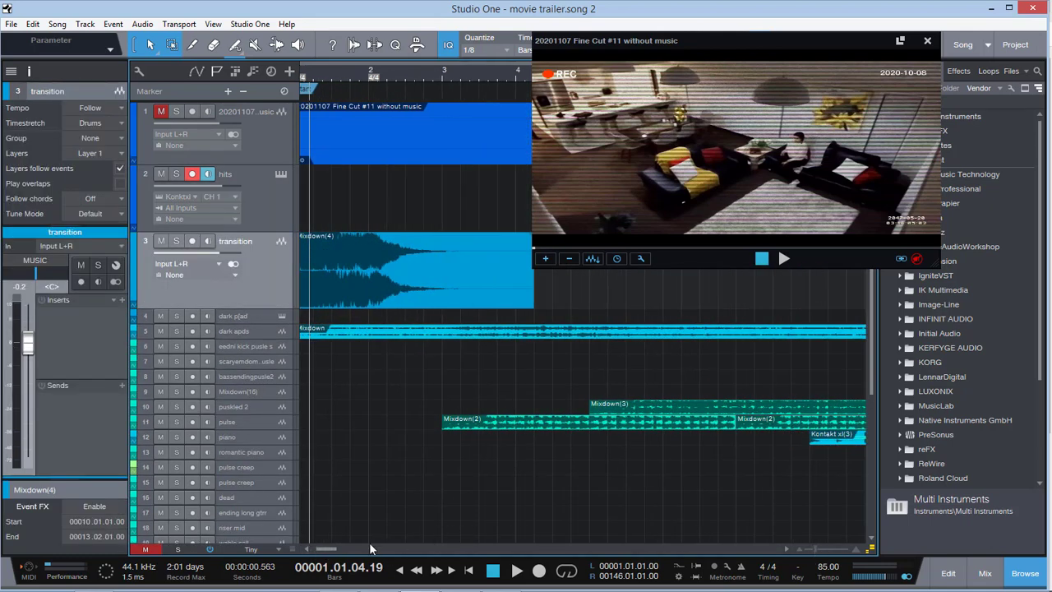
drag(335, 549, 329, 549)
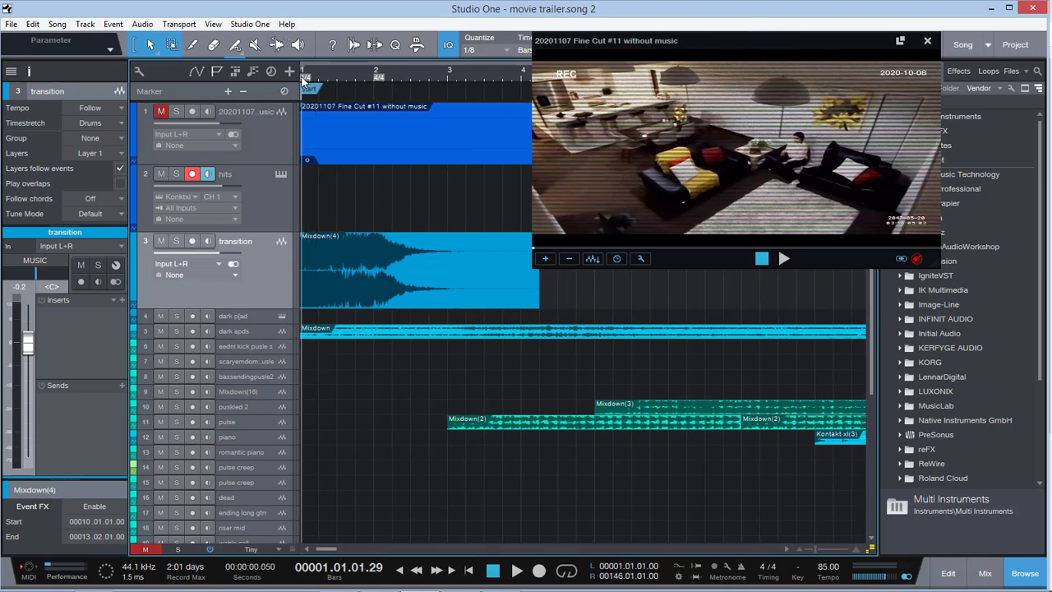
Solo the transition track and audition its first clip with the video from bar 1
click(176, 241)
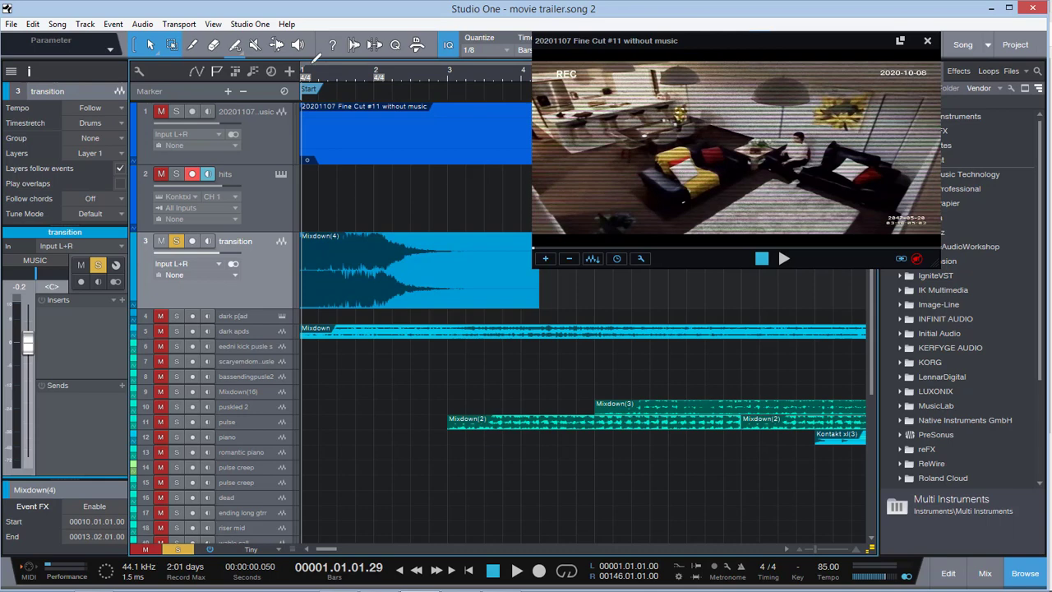
key(space)
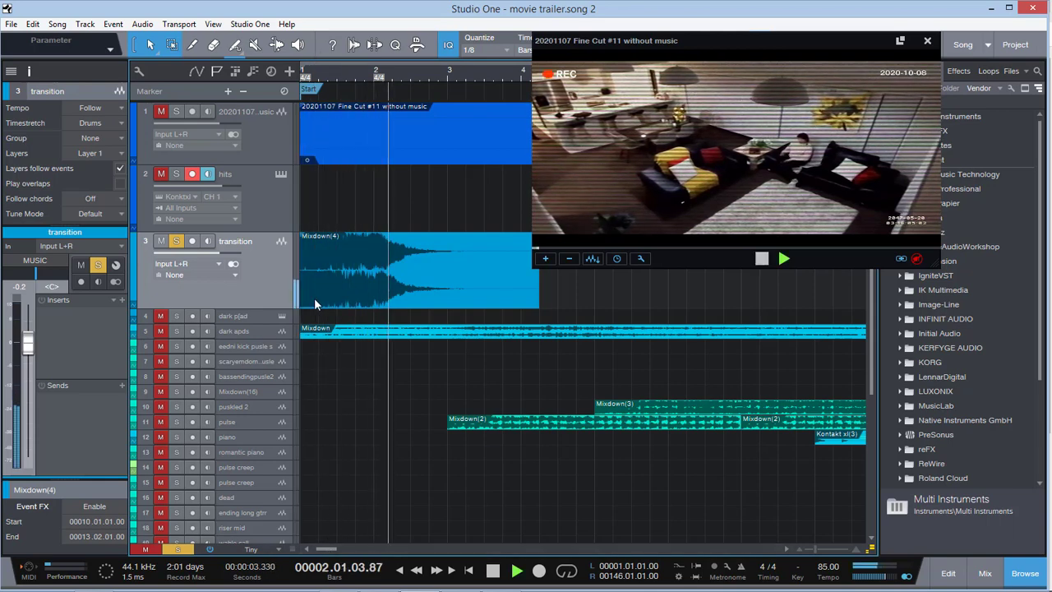
key(space)
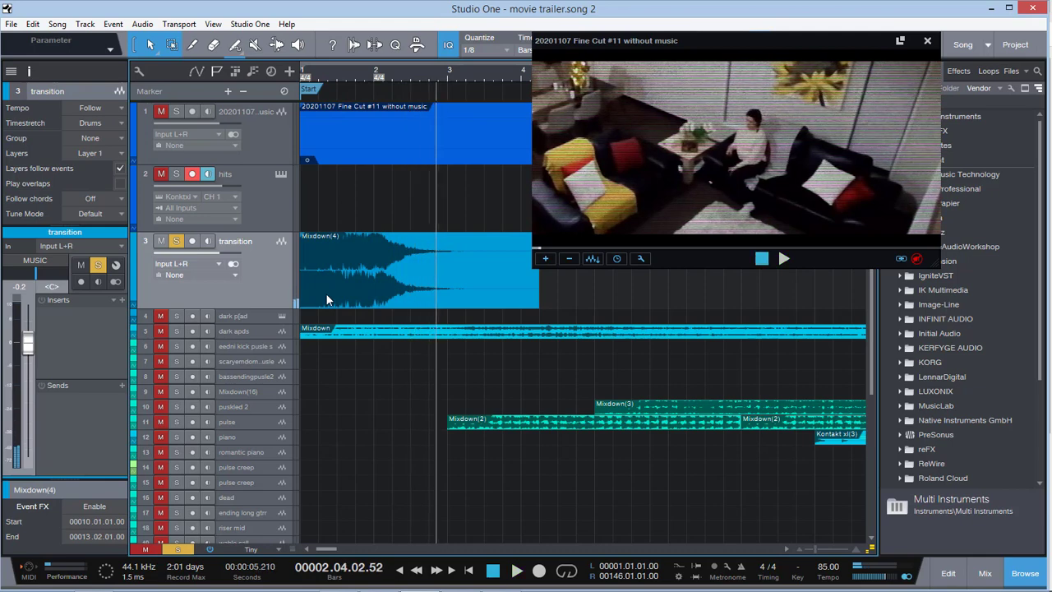
drag(318, 550, 279, 552)
click(304, 75)
key(space)
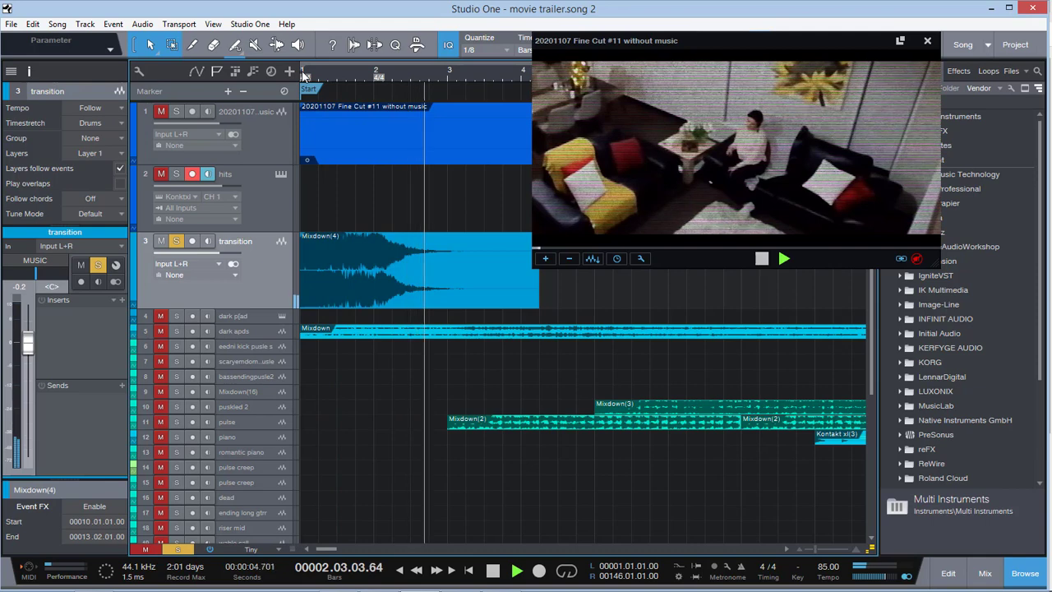
Look over the audio device settings and the user data location in the program options
click(249, 24)
click(273, 184)
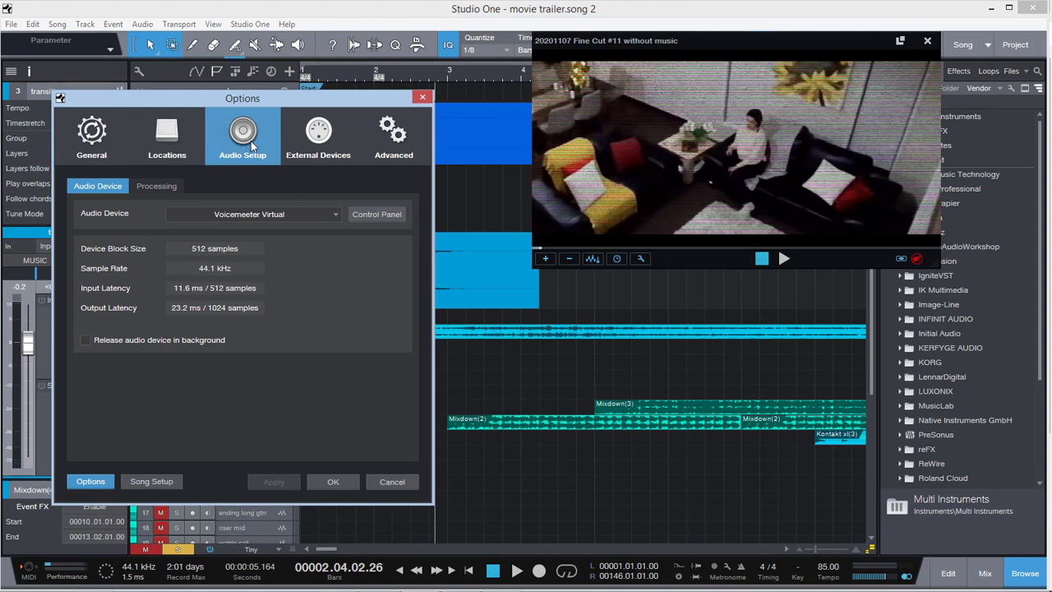
click(171, 140)
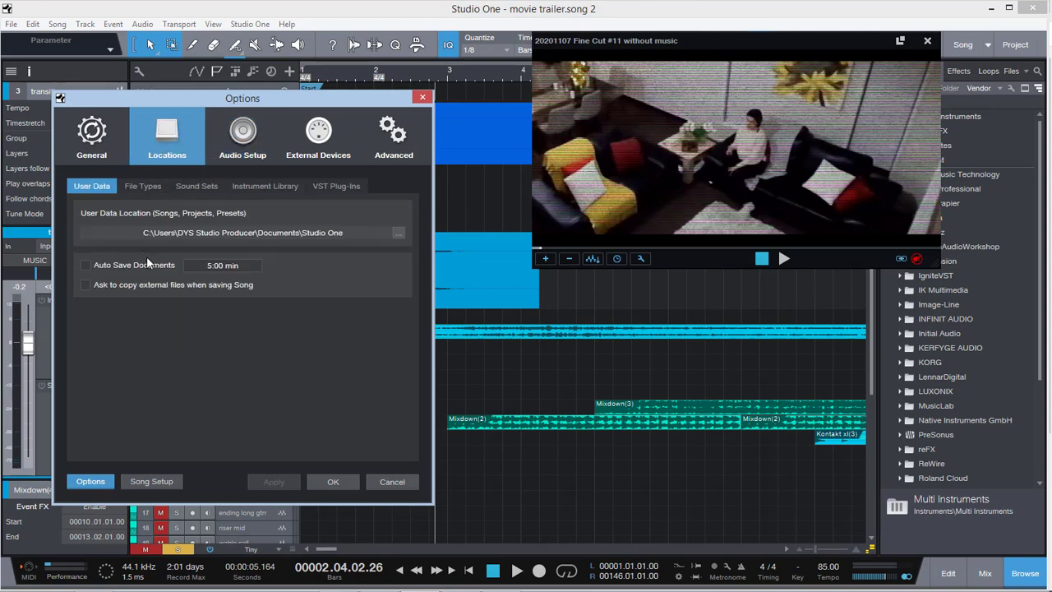
click(332, 483)
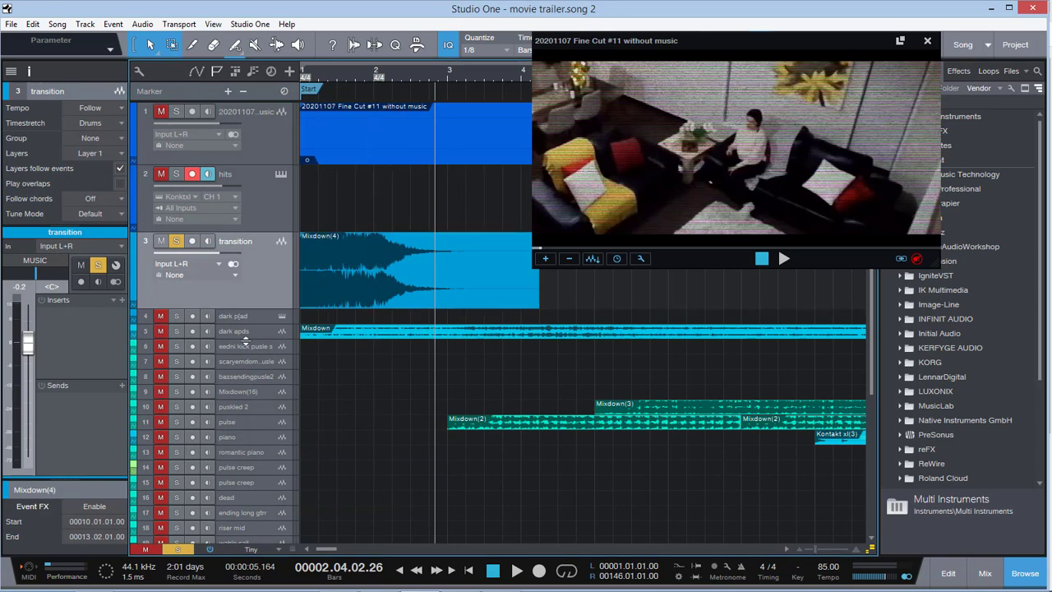
Increase the height of the dark apds track, solo it along with transition, and play both from bar 1
drag(247, 356, 251, 396)
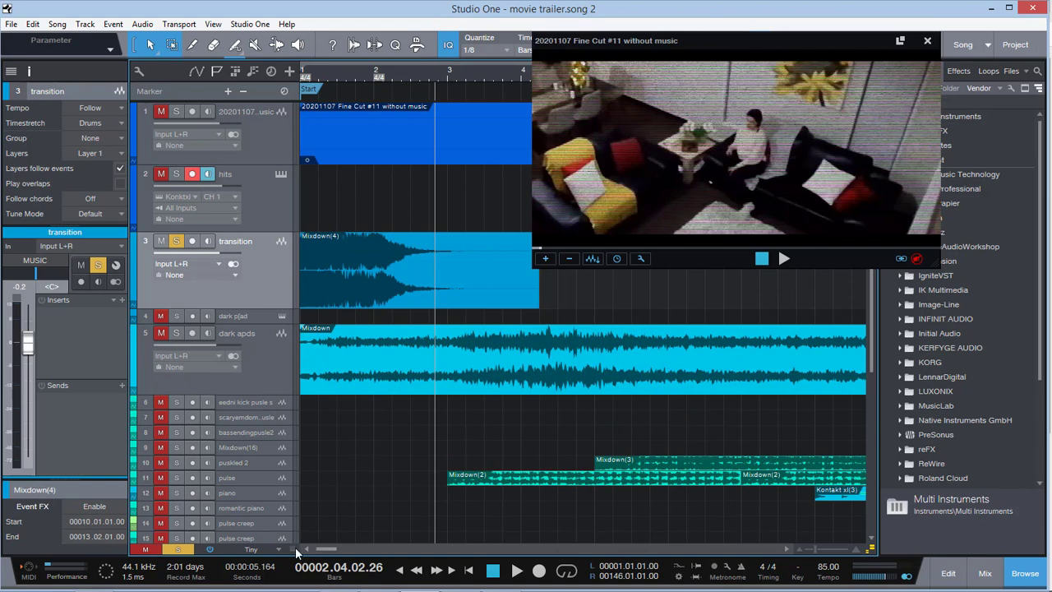
click(307, 75)
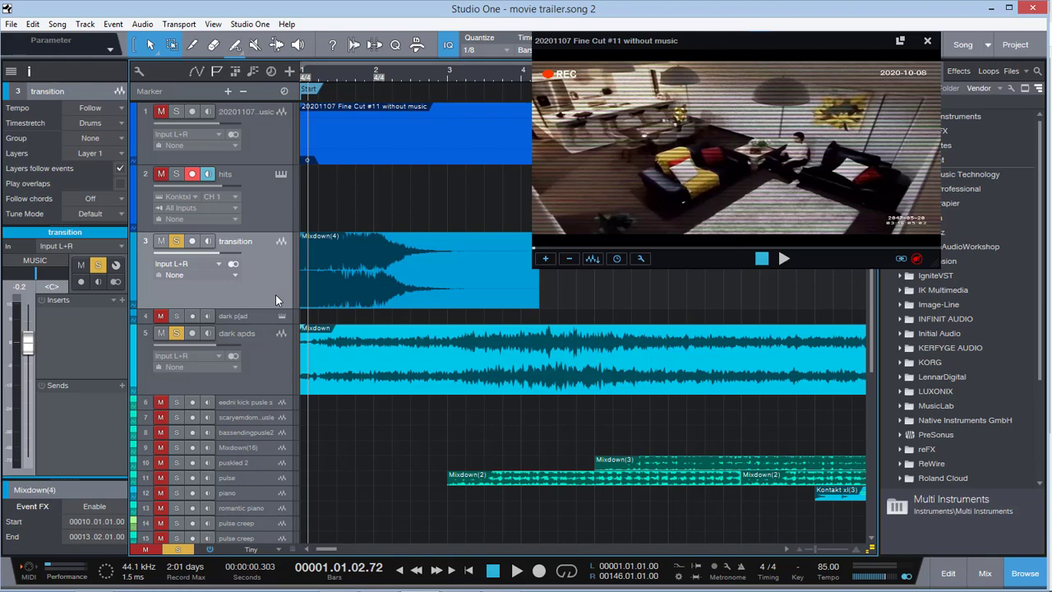
key(space)
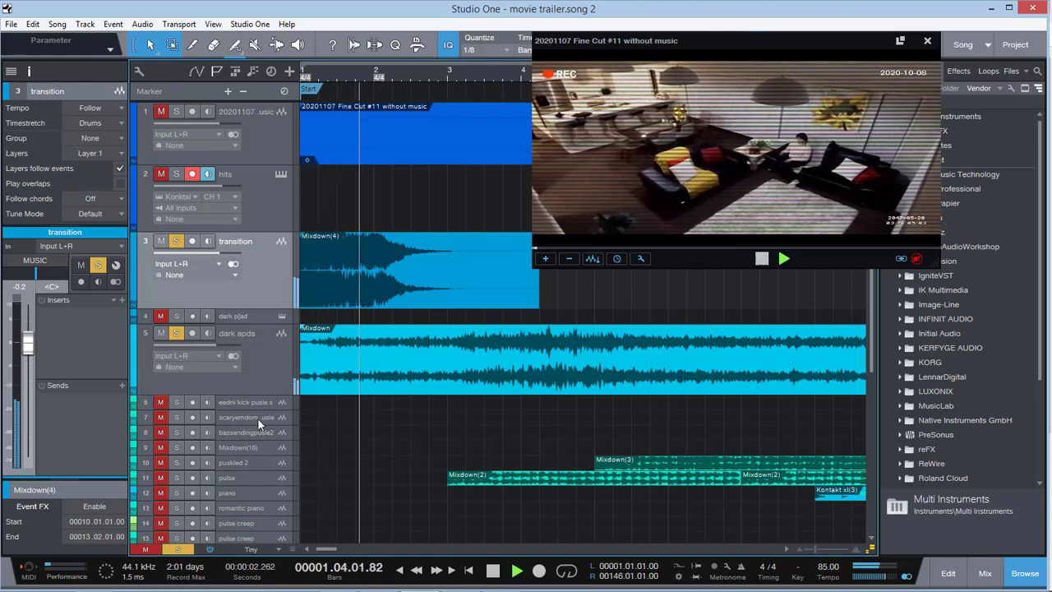
Select the dark apds track and check the channel levels in RME TotalMix FX during playback
click(265, 368)
click(95, 579)
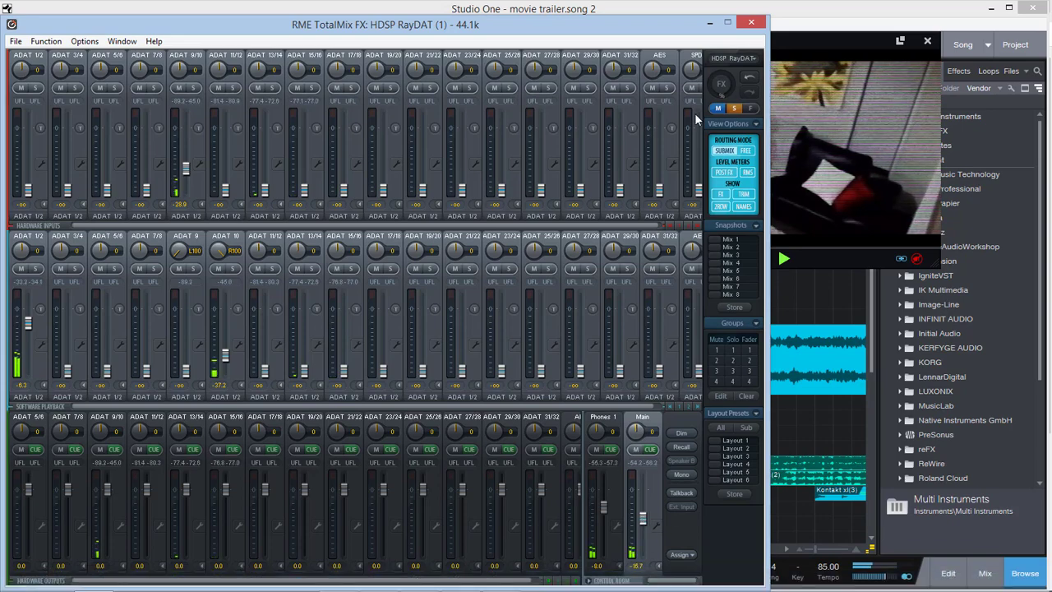
click(712, 25)
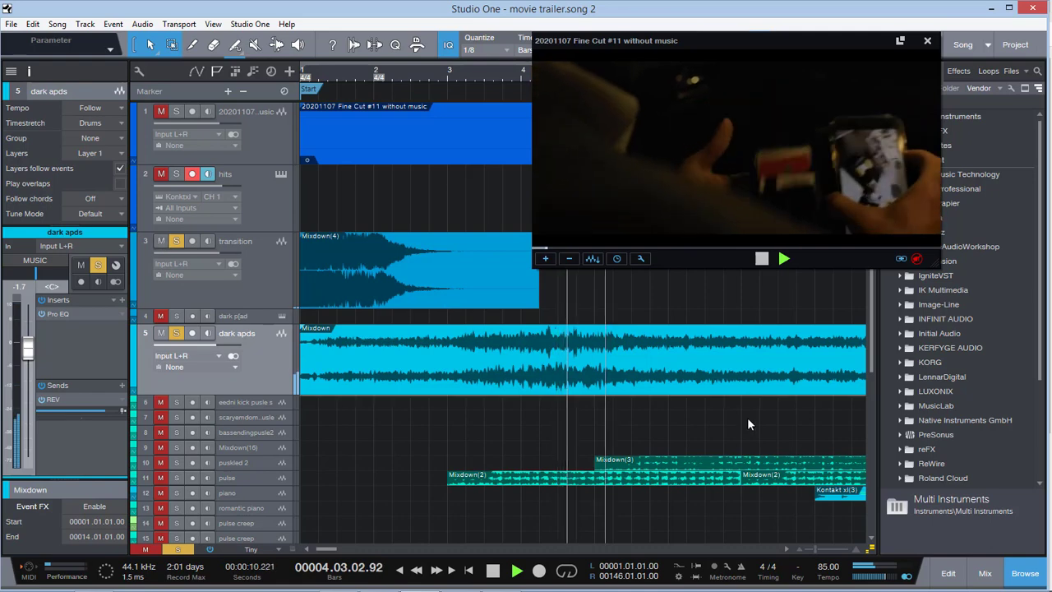
Solo puskled 2 and pulse as well, and compare the opening scene with dark apds muted and unmuted
drag(815, 549, 809, 549)
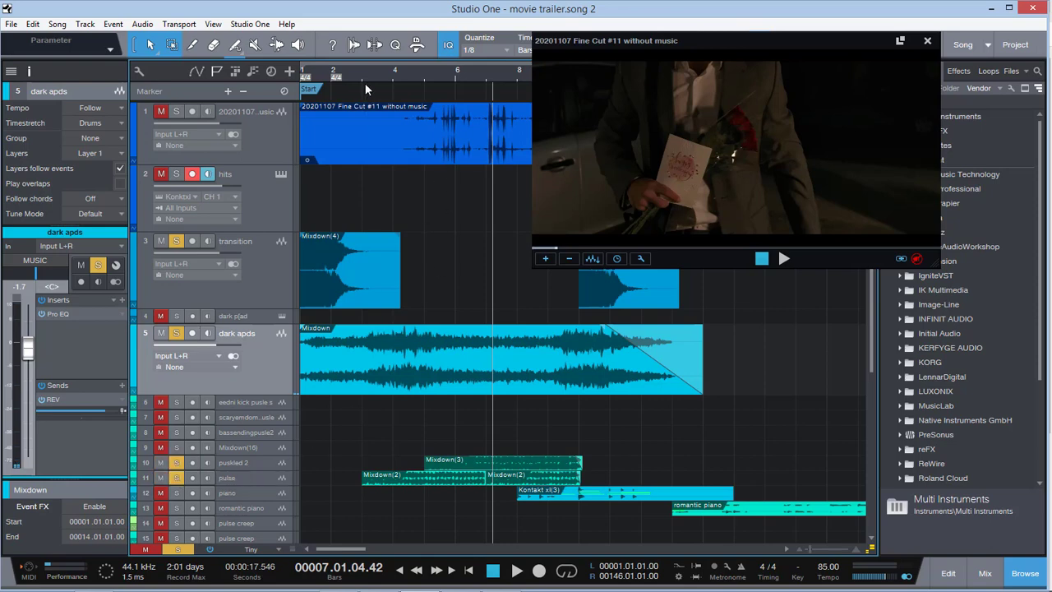
key(space)
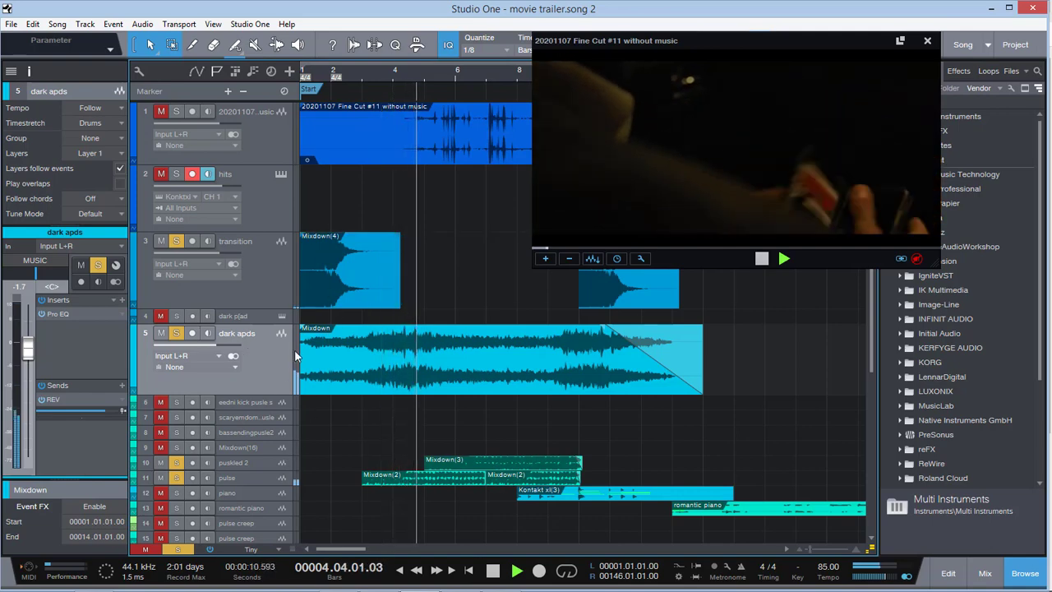
click(162, 332)
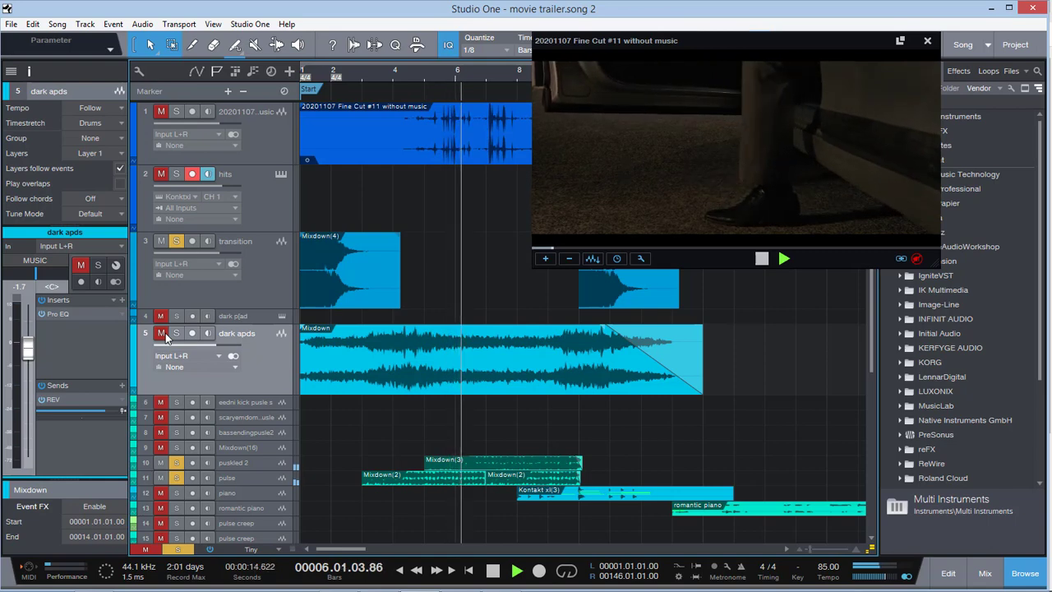
key(space)
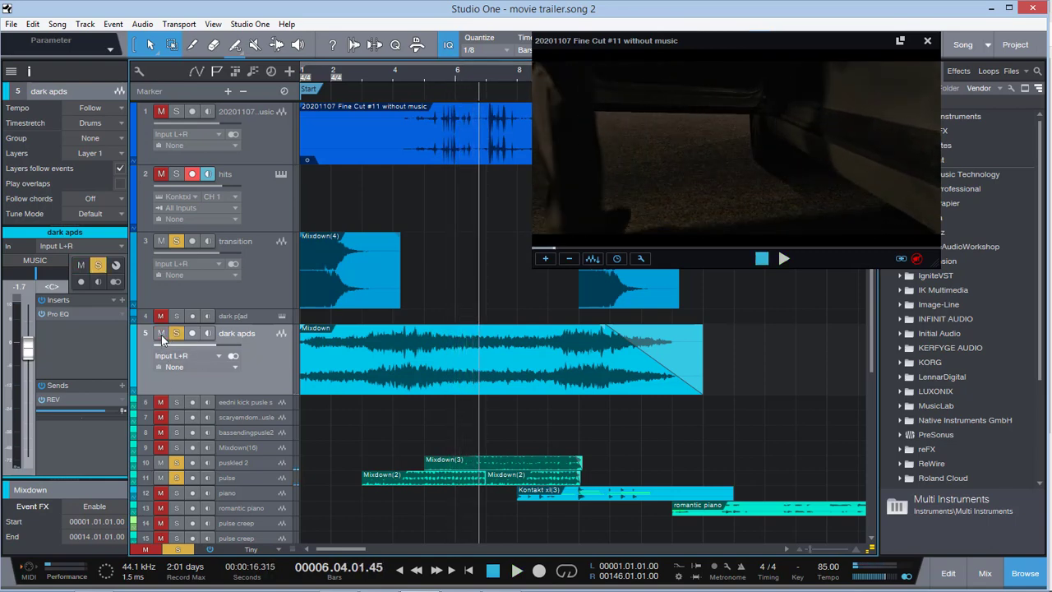
Play from late in bar 2, muting dark apds and puskled 2 to hear how the scene changes
click(354, 72)
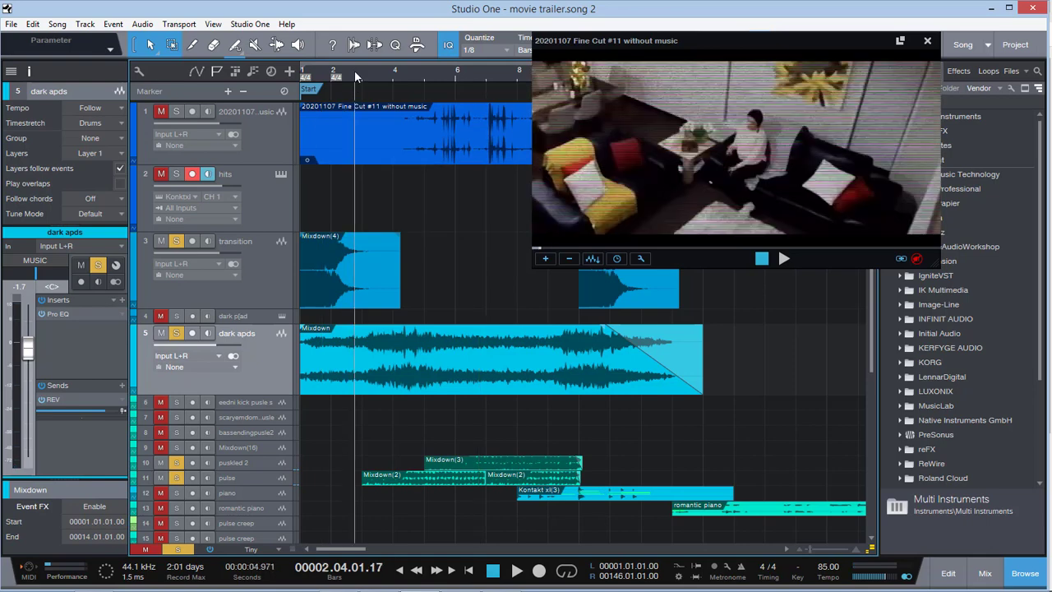
key(space)
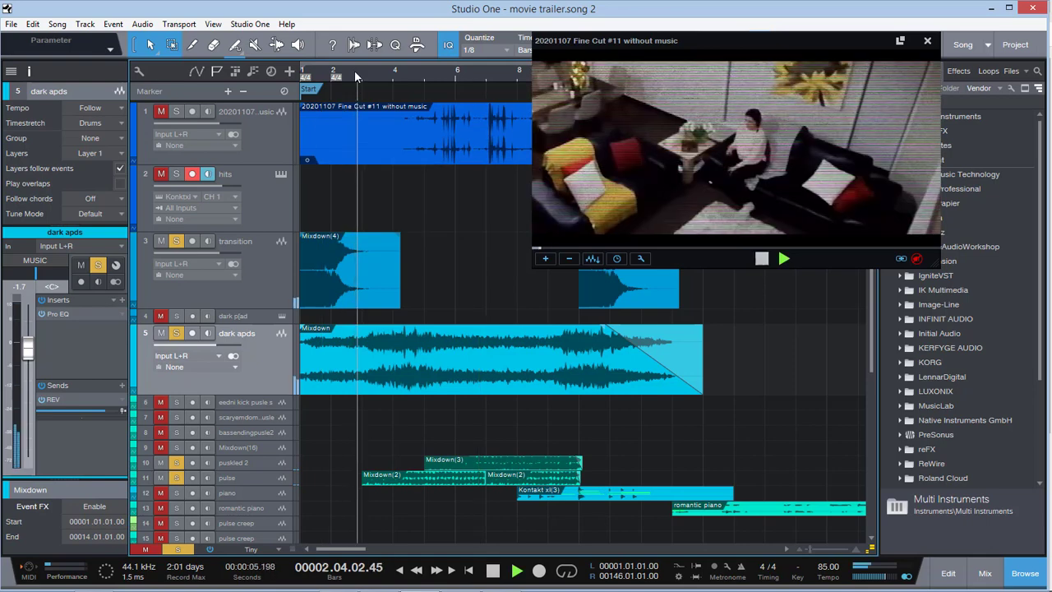
click(159, 336)
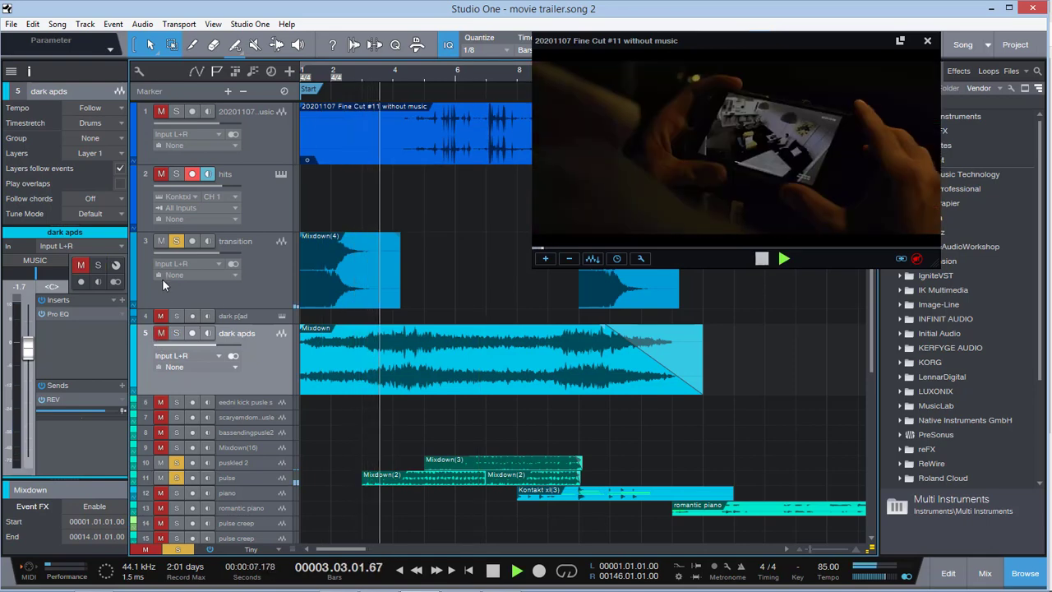
click(160, 463)
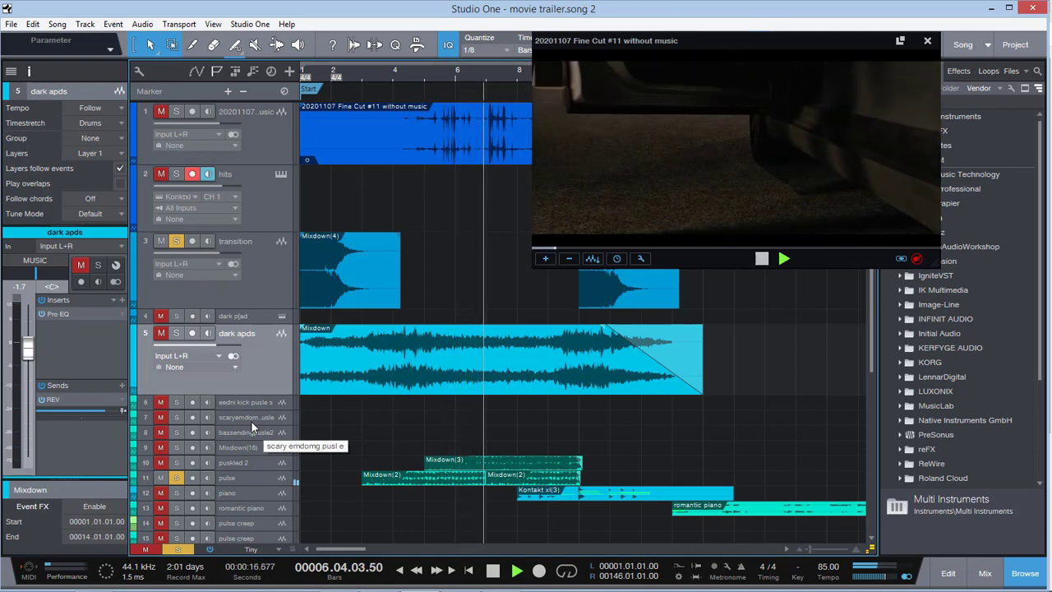
key(space)
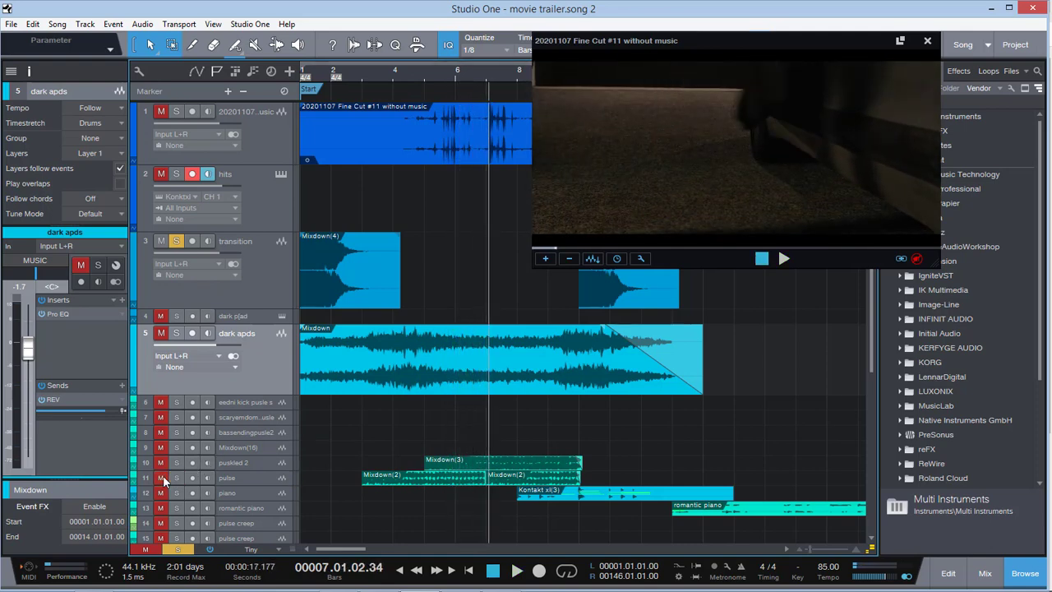
Restore the solo on puskled 2 and pulse and audition them from just before bar 5
click(425, 72)
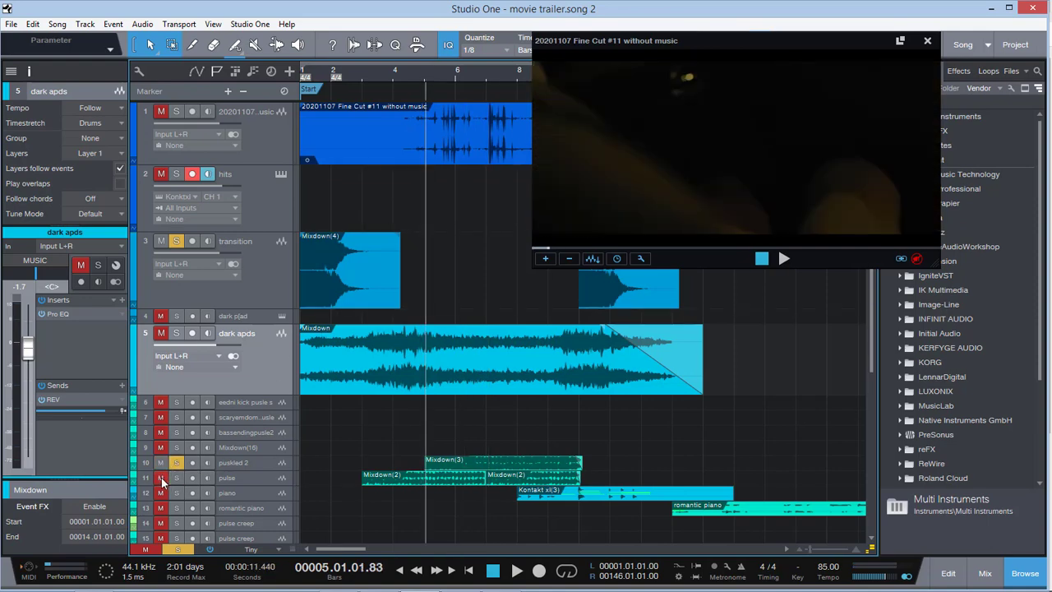
click(279, 462)
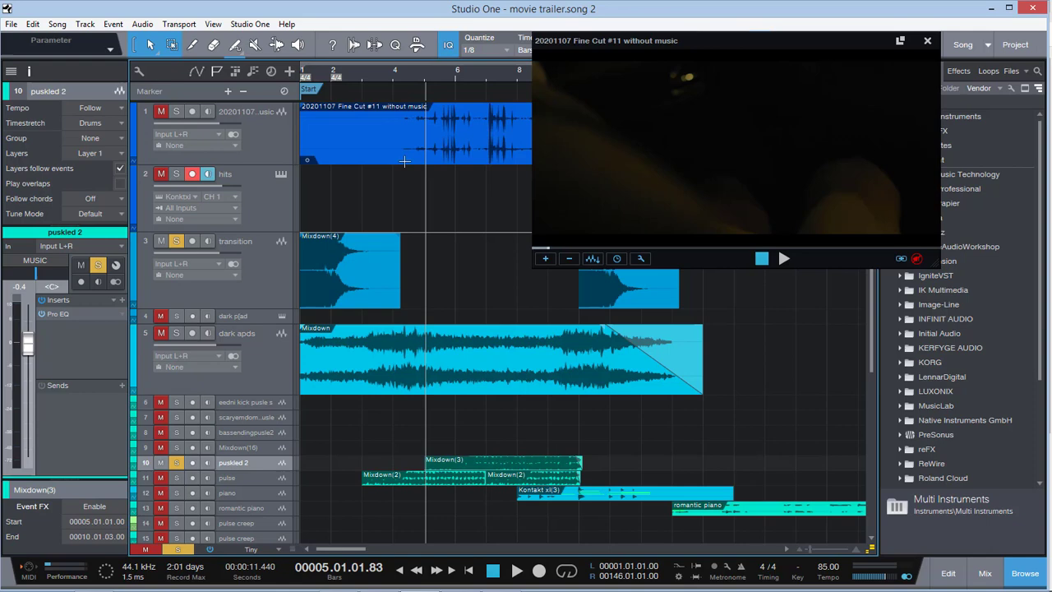
click(416, 72)
key(space)
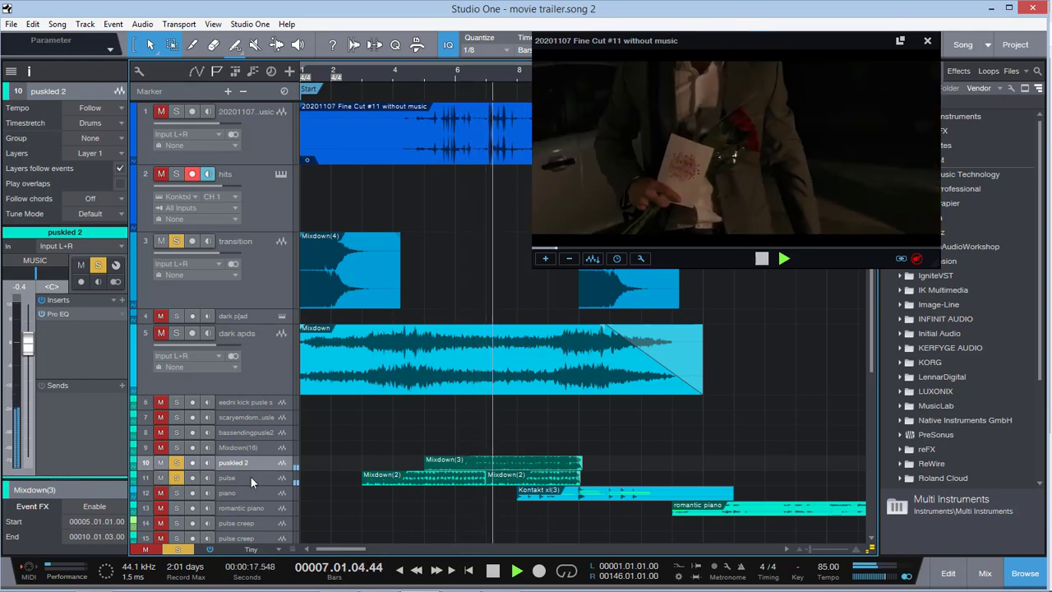
key(space)
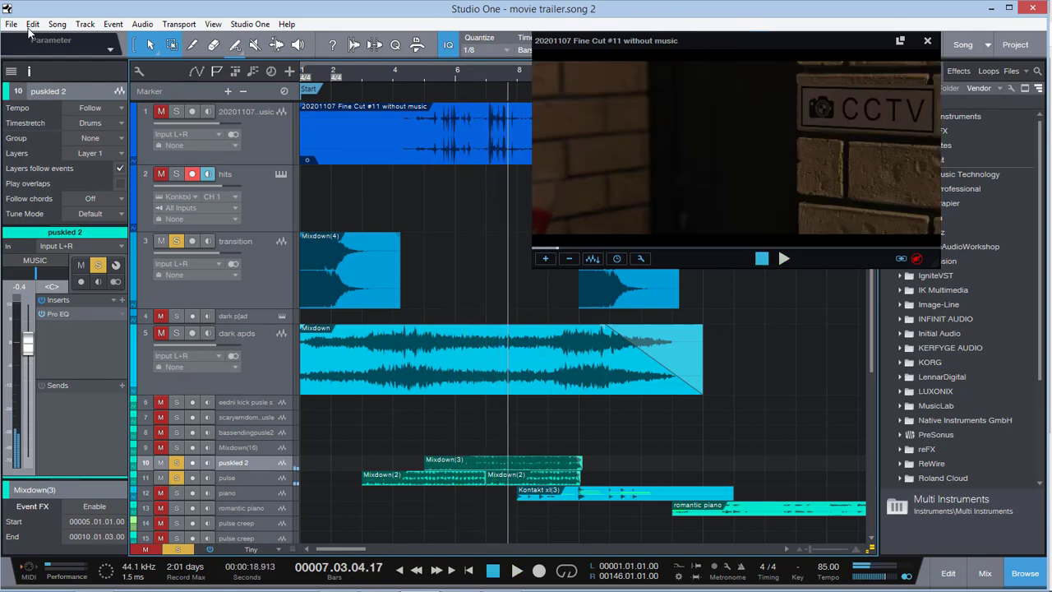
Solo the film audio as well and play it with the pulse tracks from about bar 4
click(408, 71)
key(space)
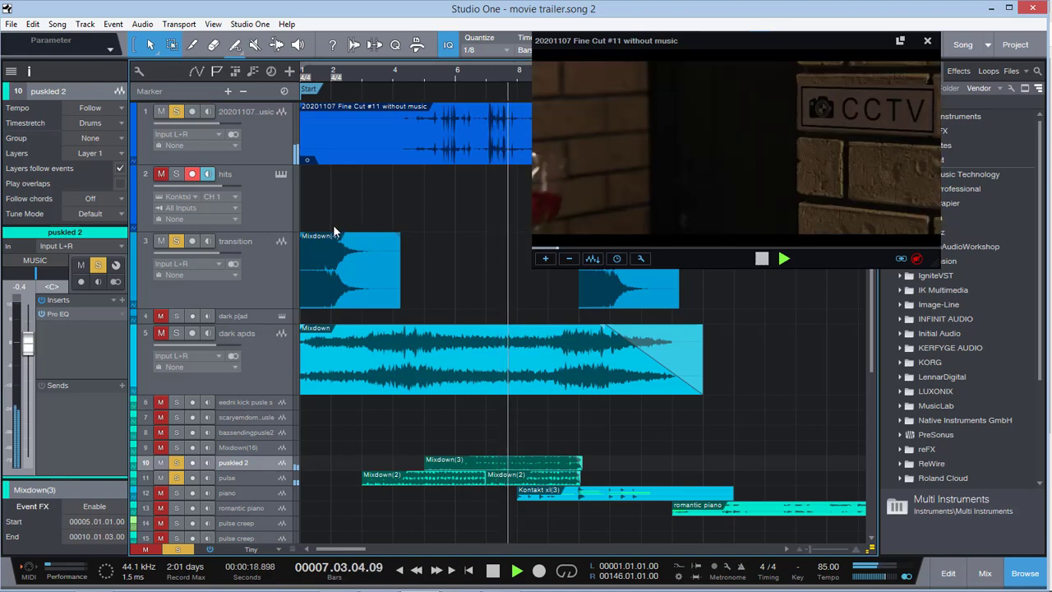
Stop playback, solo the piano track in place of the film audio and pulse tracks, and audition the lead-up to bar 9
key(space)
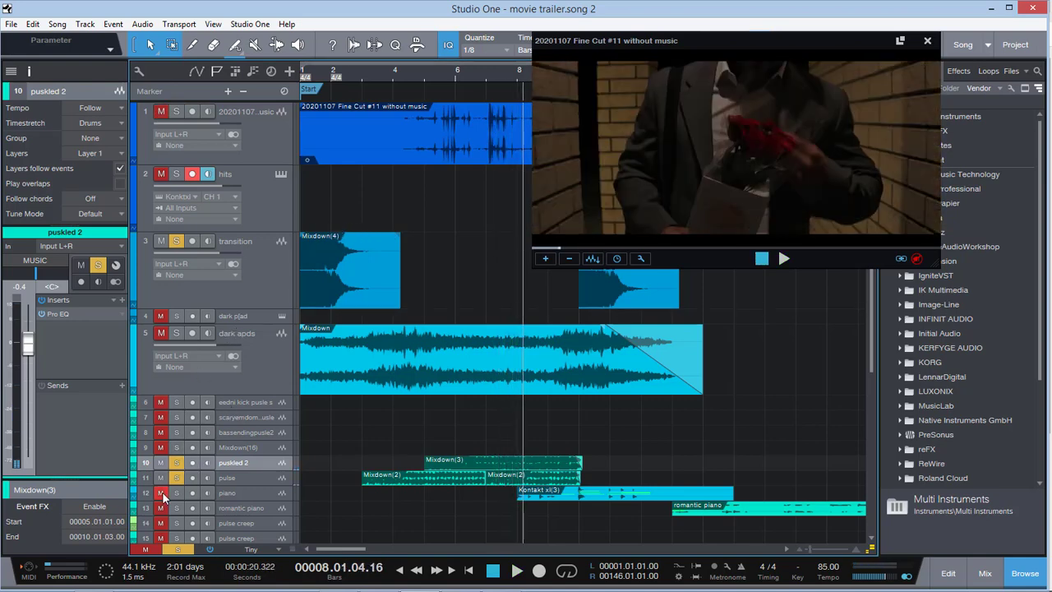
click(244, 491)
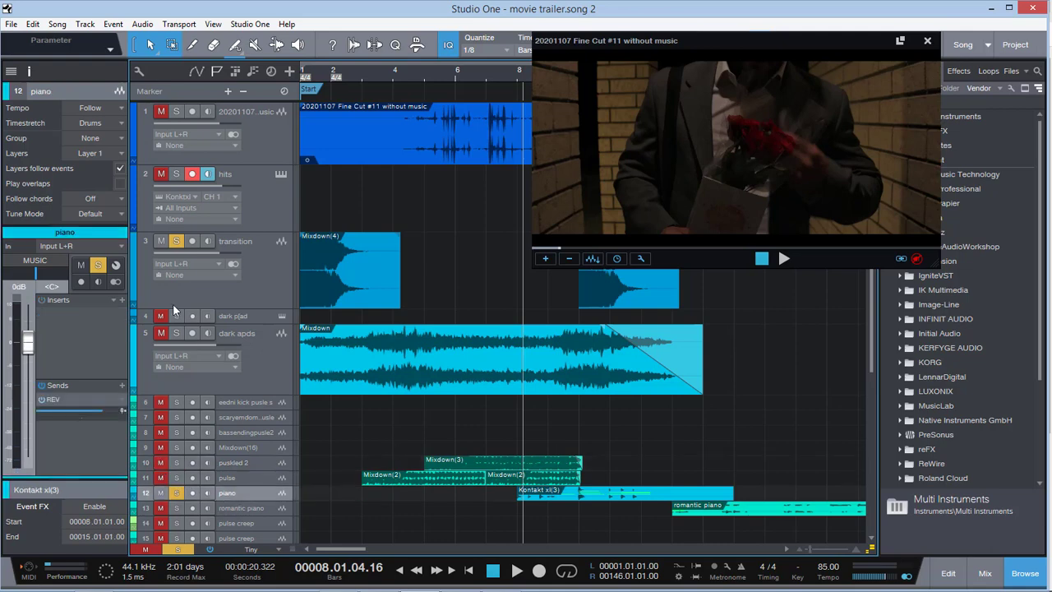
click(162, 229)
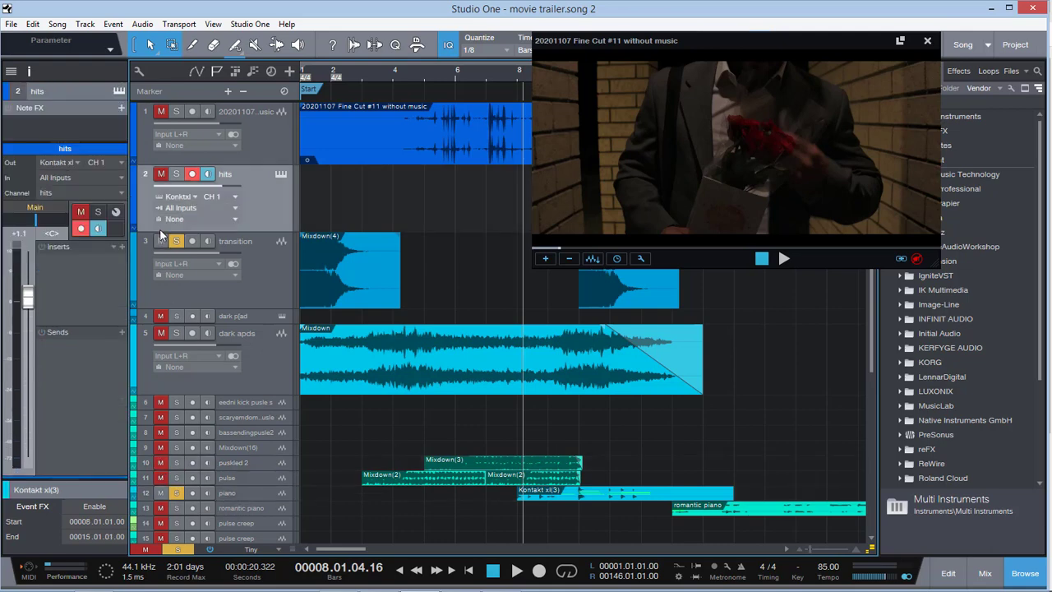
click(482, 68)
key(space)
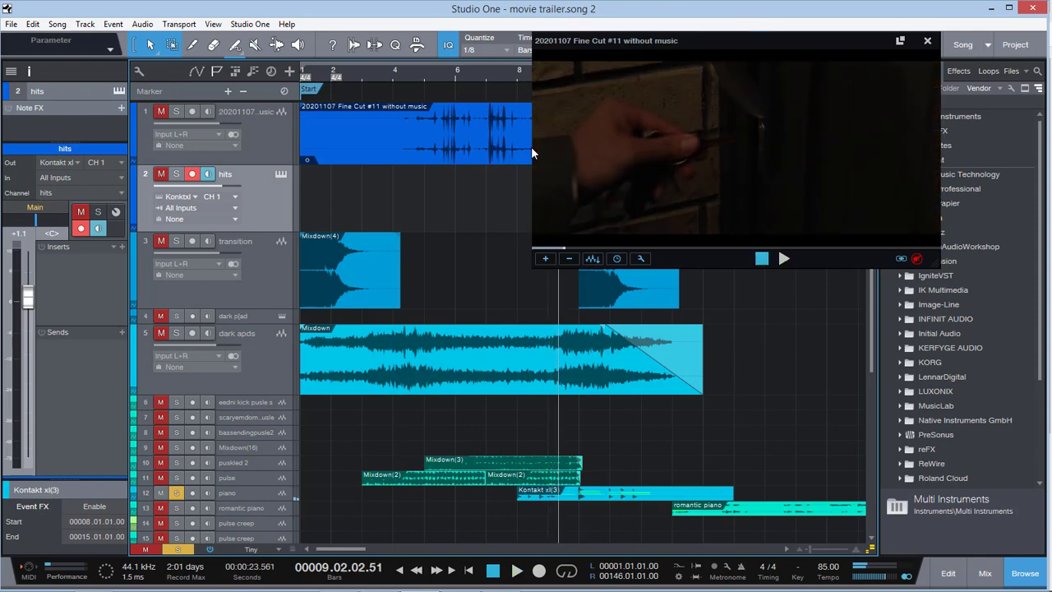
Enlarge the piano track's height and audition it together with puskled 2 and pulse from bar 9 up to the title card
drag(268, 507, 269, 524)
click(268, 505)
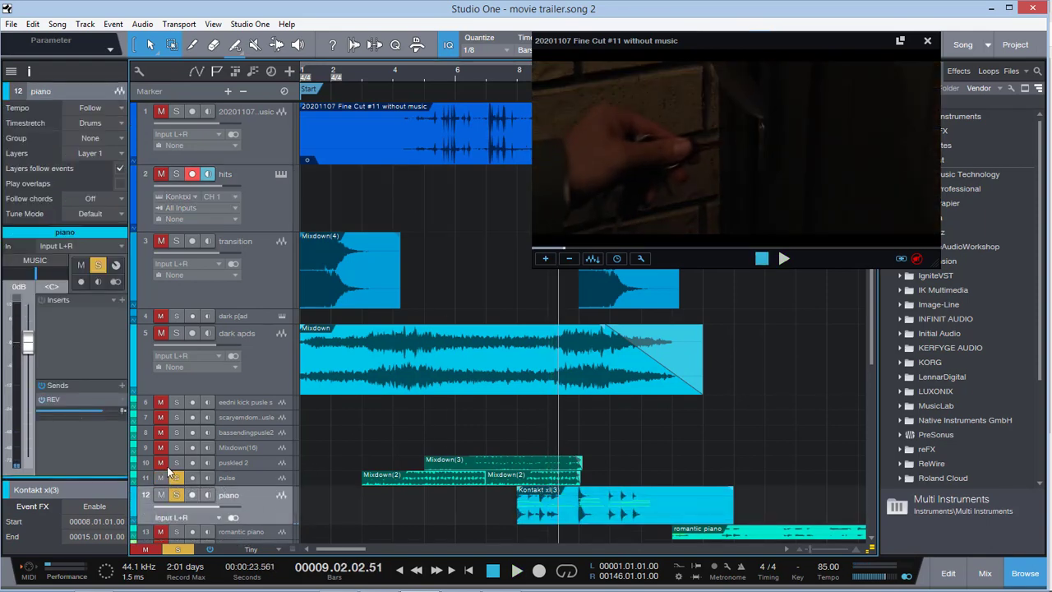
key(space)
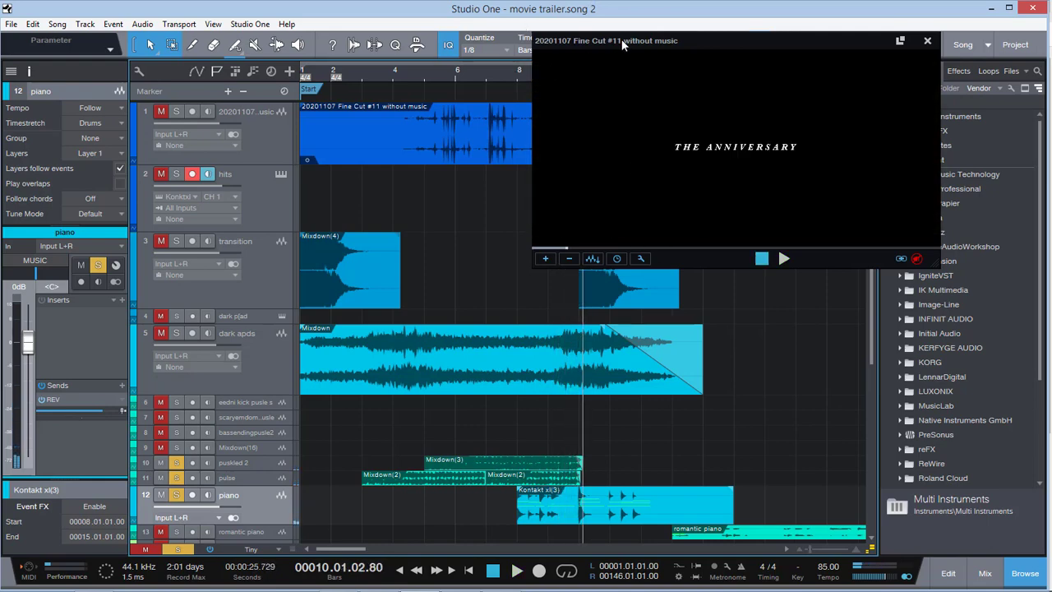
Move the video window clear of bar 10 and audition the transition track over the title card with the piano muted
drag(622, 46, 707, 102)
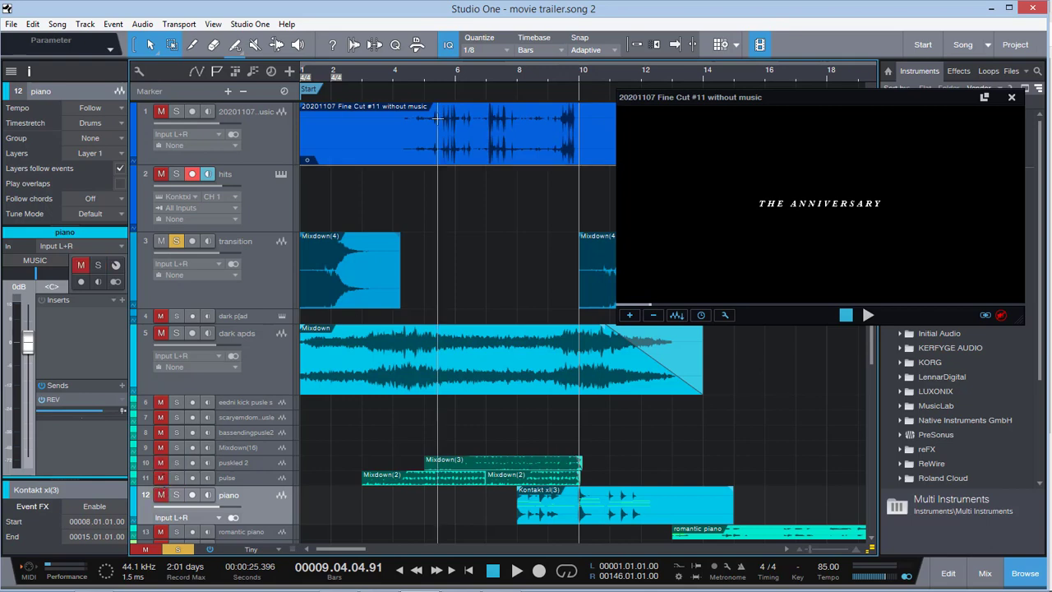
key(space)
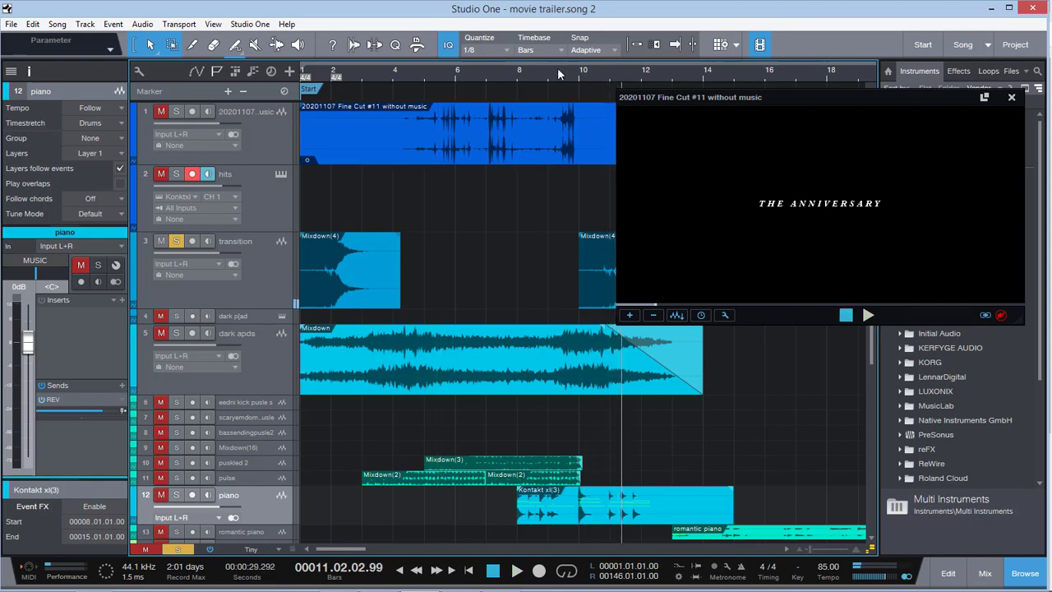
key(space)
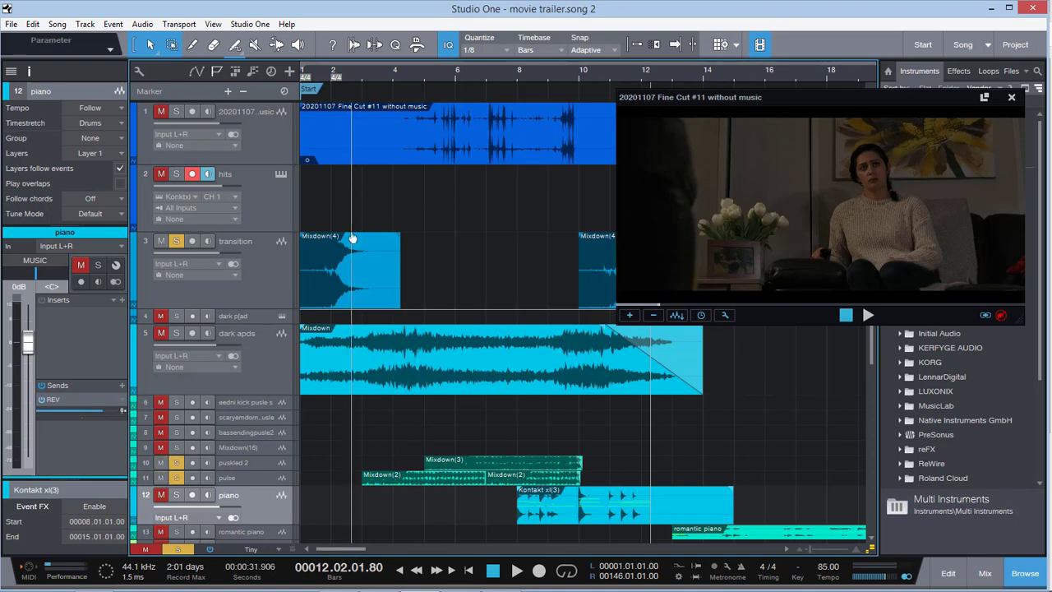
Solo piano, dark p|ad and dark apds alongside the transition and pulse tracks, and play from about bar 8
click(352, 75)
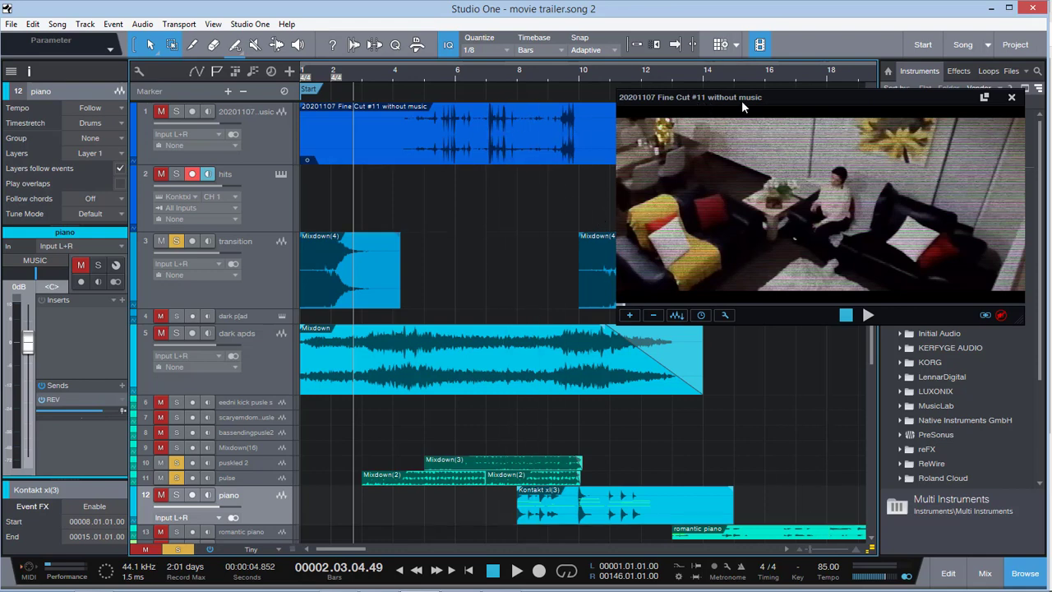
drag(754, 99, 693, 74)
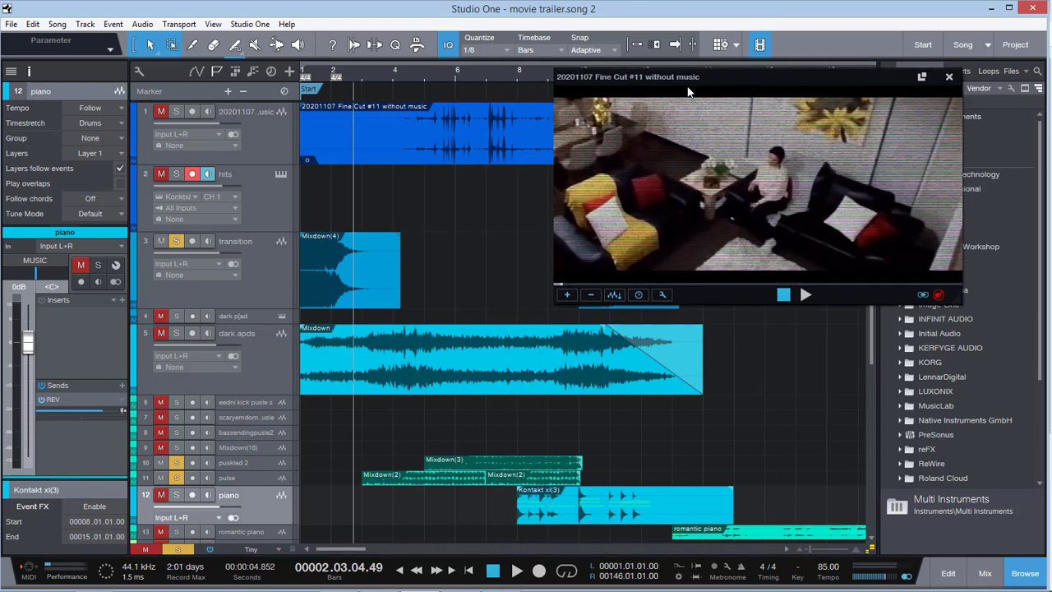
click(521, 74)
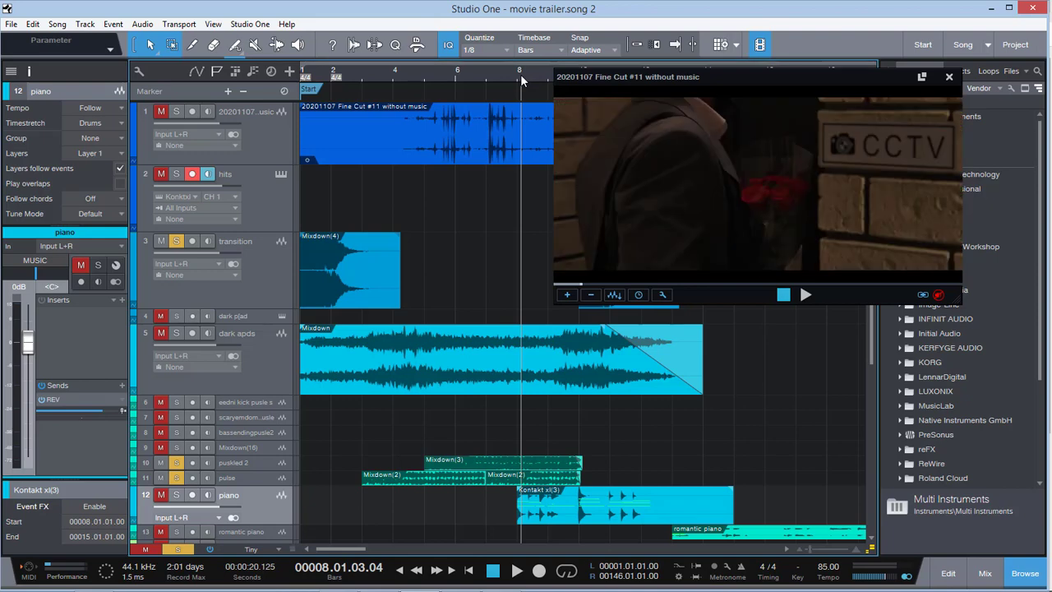
click(158, 496)
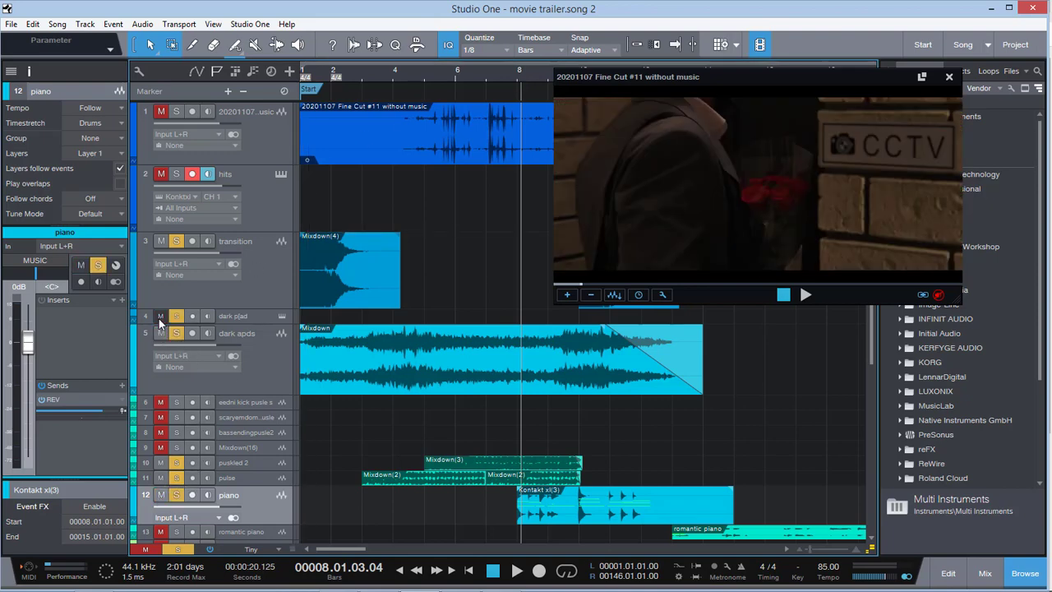
key(space)
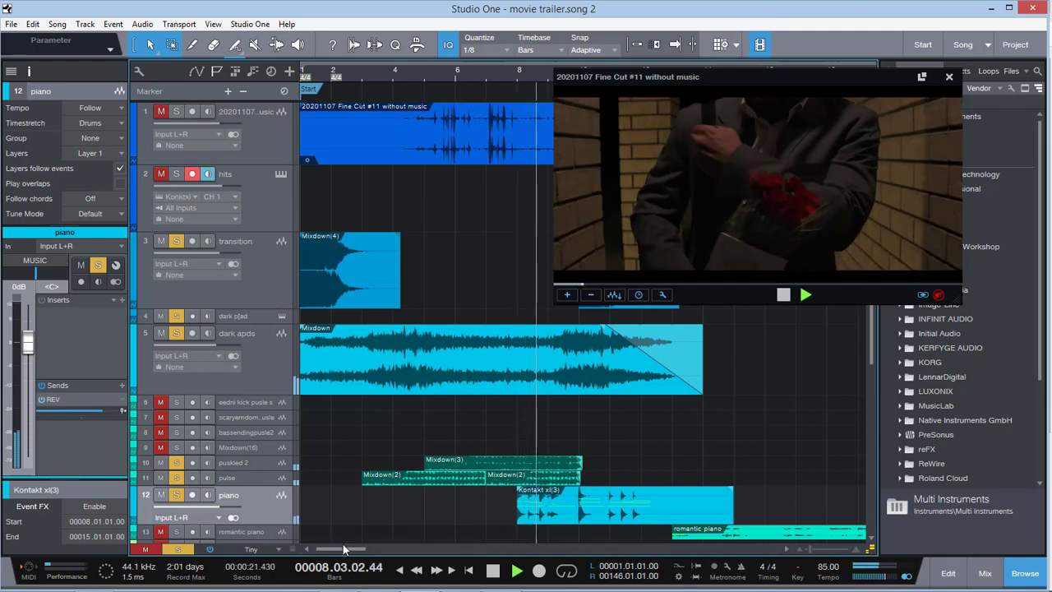
Clear all mutes and solos during playback, mute only the film audio track, and listen into bar 13
scroll(367, 462, down, 5)
drag(372, 549, 319, 545)
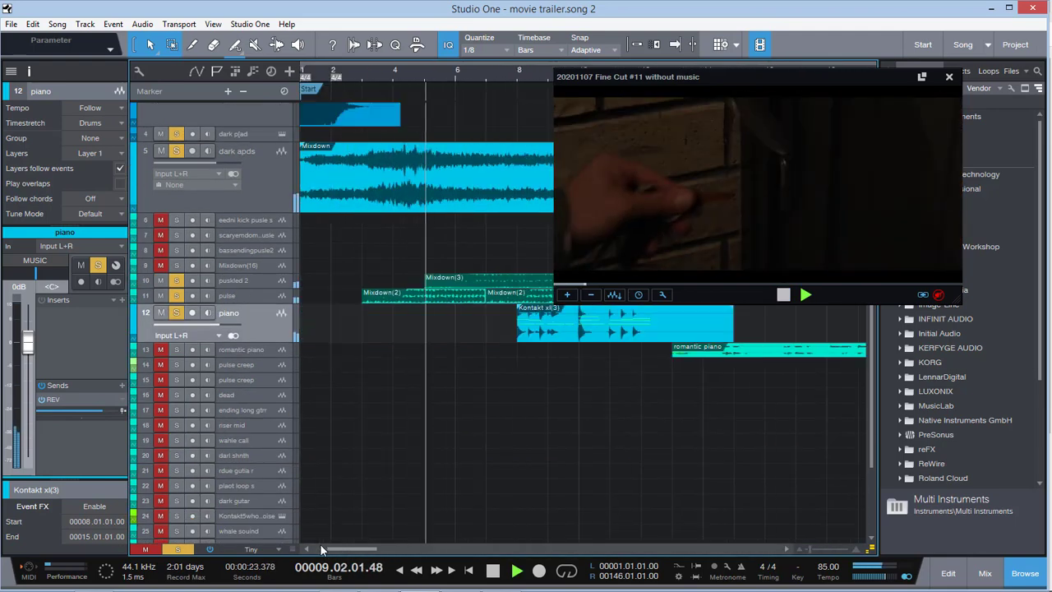
scroll(428, 416, down, 1)
scroll(427, 416, down, 2)
scroll(427, 416, up, 5)
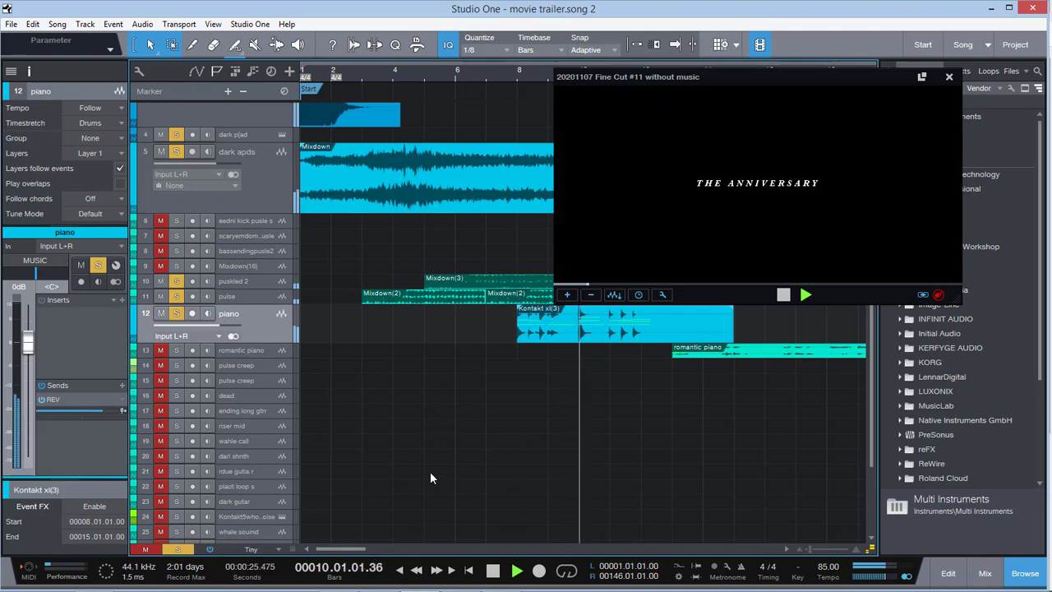
scroll(478, 444, up, 2)
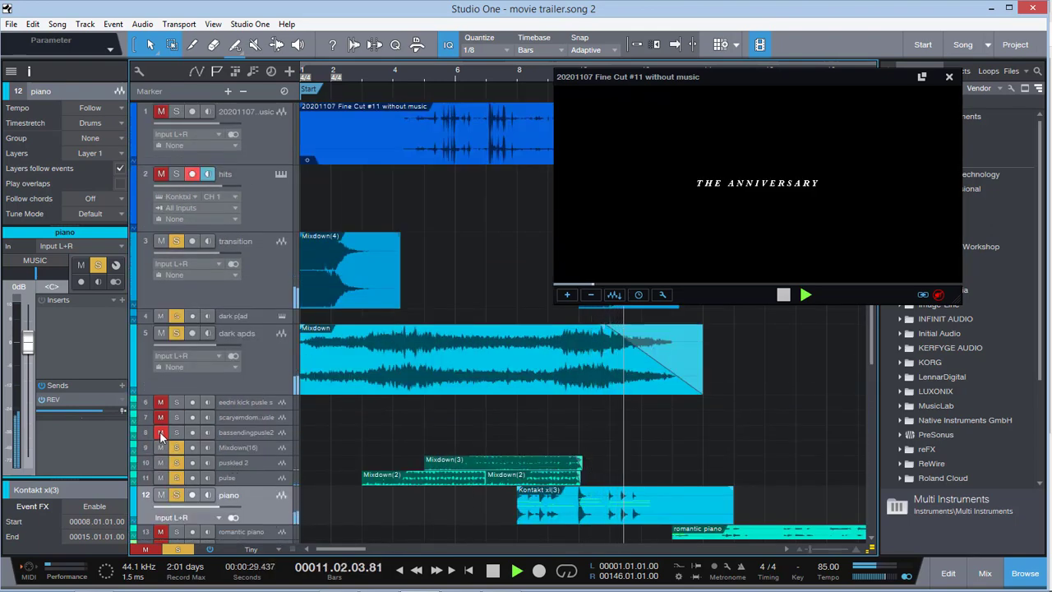
click(145, 549)
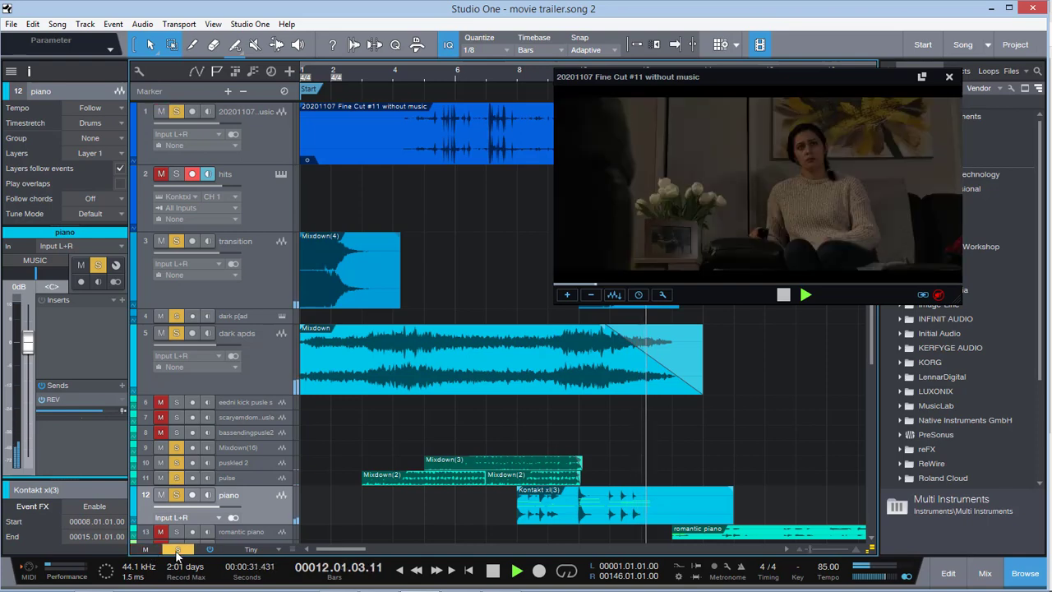
click(177, 548)
click(161, 112)
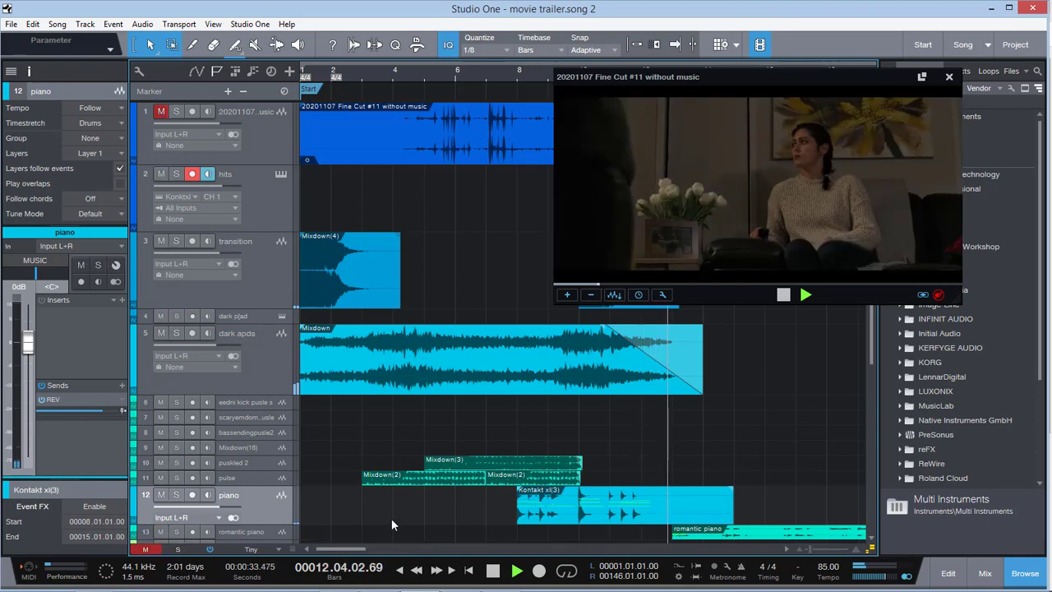
drag(350, 548, 366, 550)
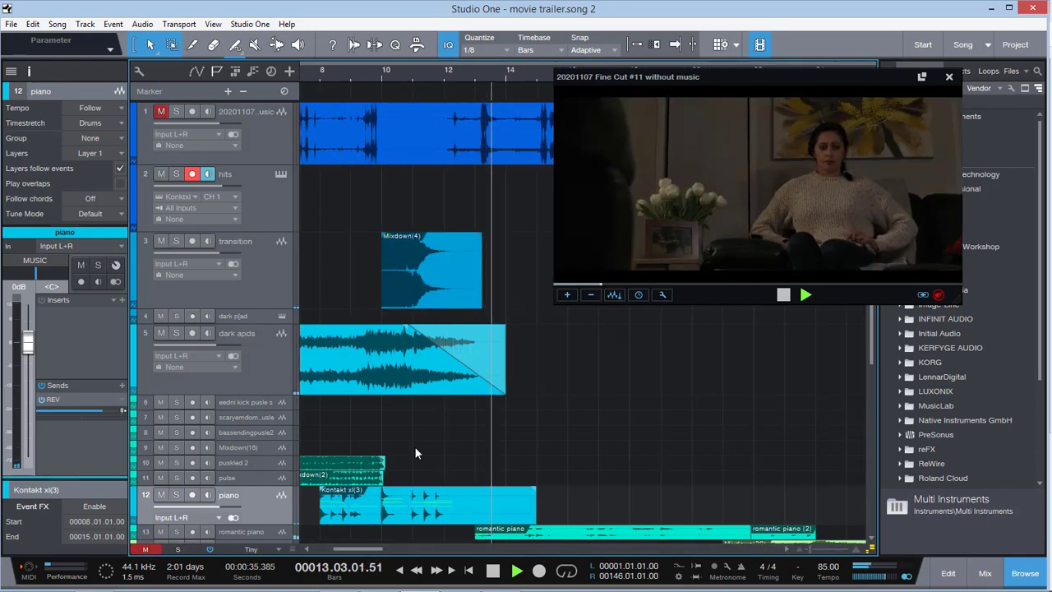
key(space)
Enlarge the romantic piano track, solo it, and play from just before bar 13
scroll(514, 332, down, 4)
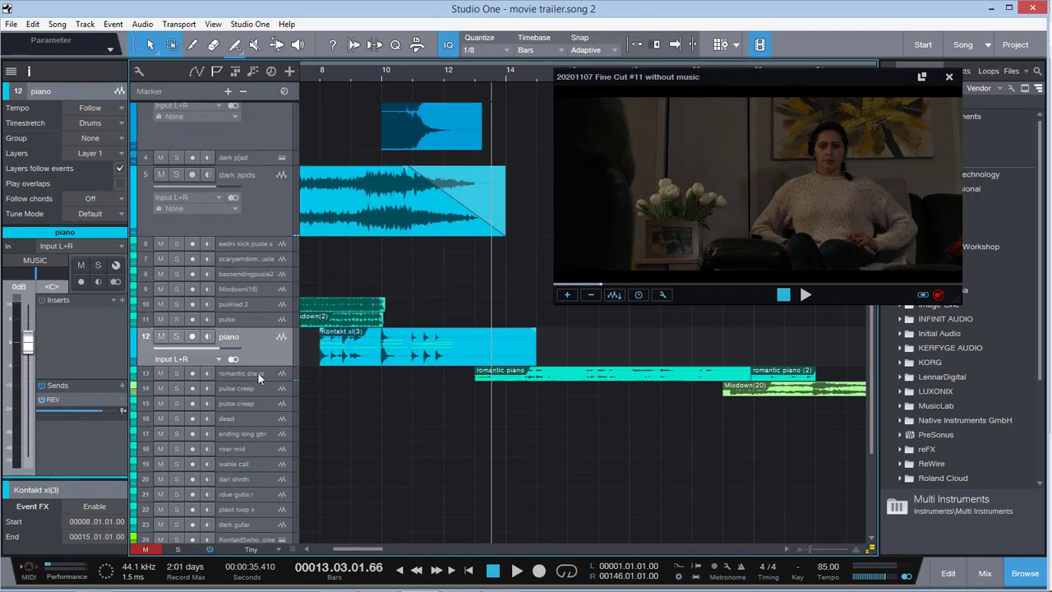
drag(257, 383, 258, 433)
click(259, 404)
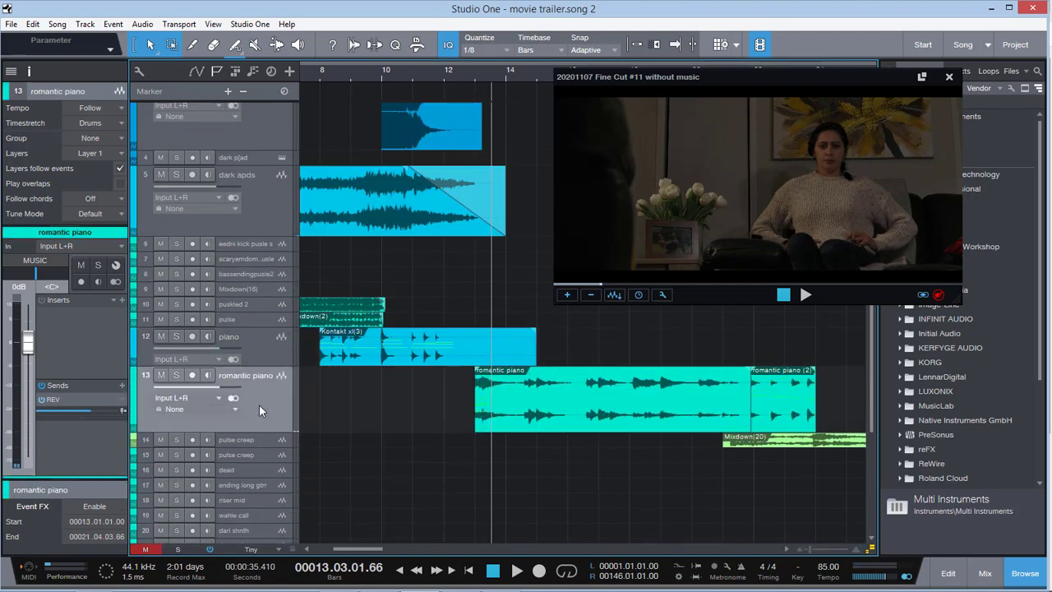
click(472, 70)
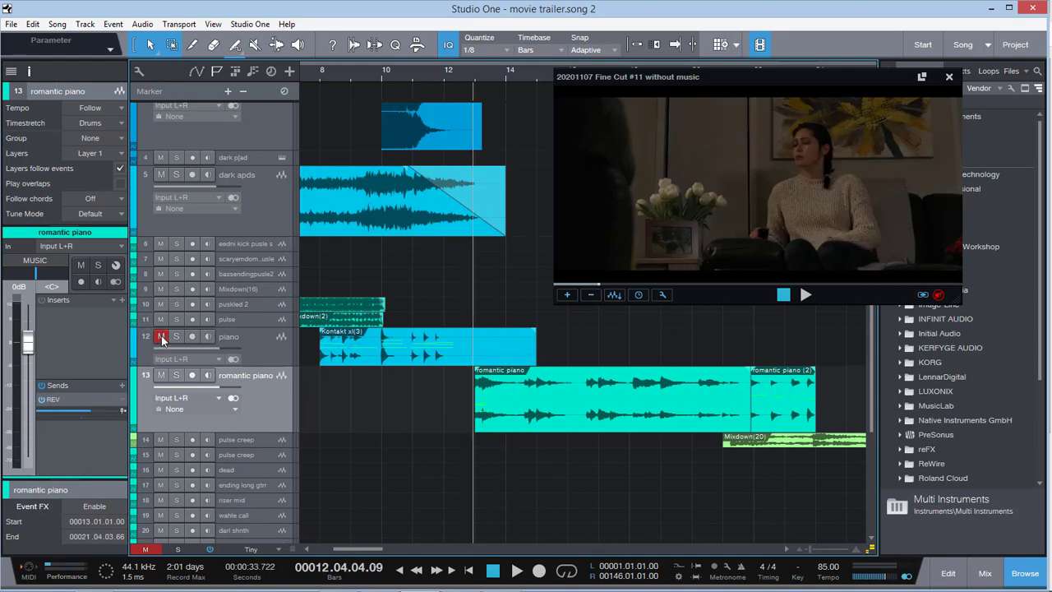
click(176, 376)
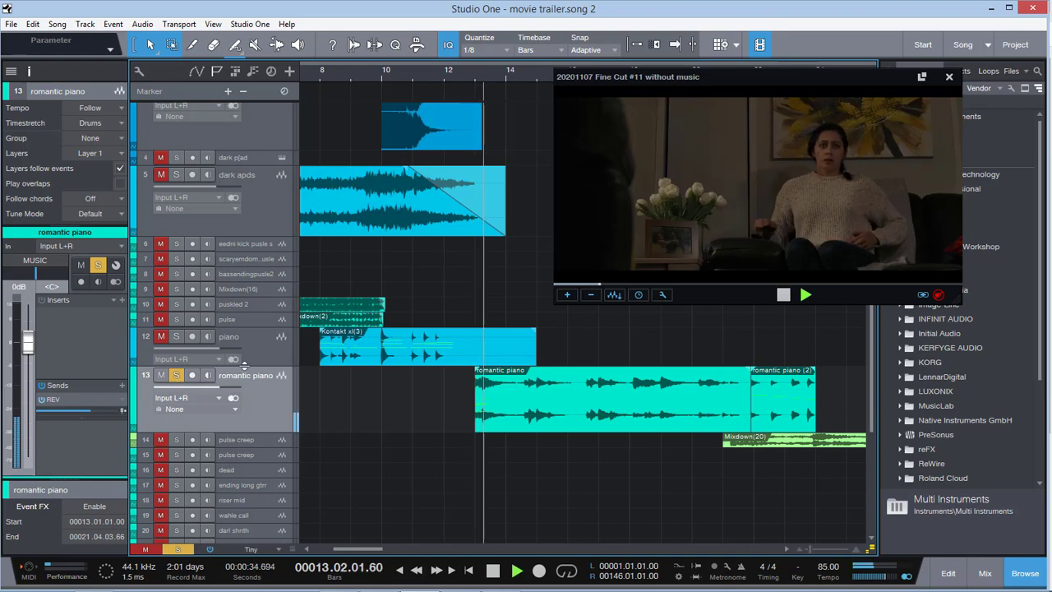
Audition the soloed romantic piano against the couple's scene through bar 19, pausing playback along the way
scroll(244, 365, up, 3)
scroll(244, 365, up, 5)
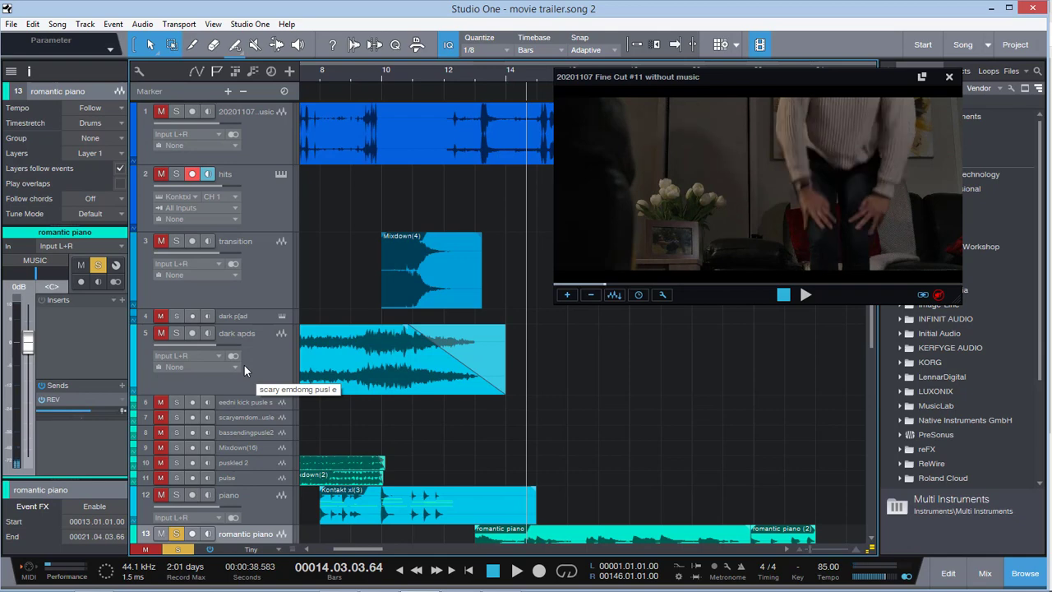
scroll(427, 358, down, 5)
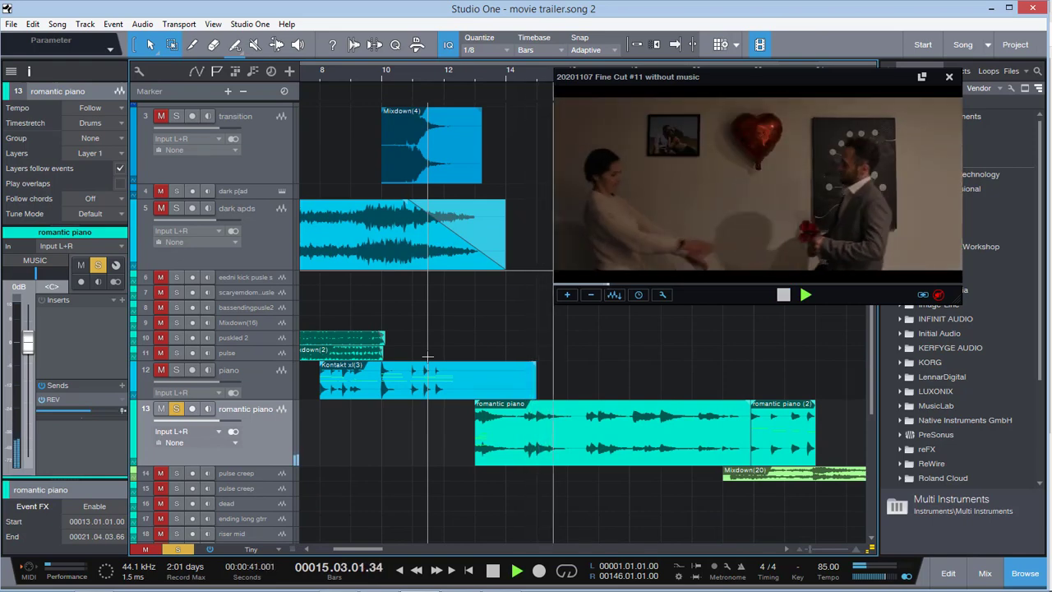
key(space)
key(space)
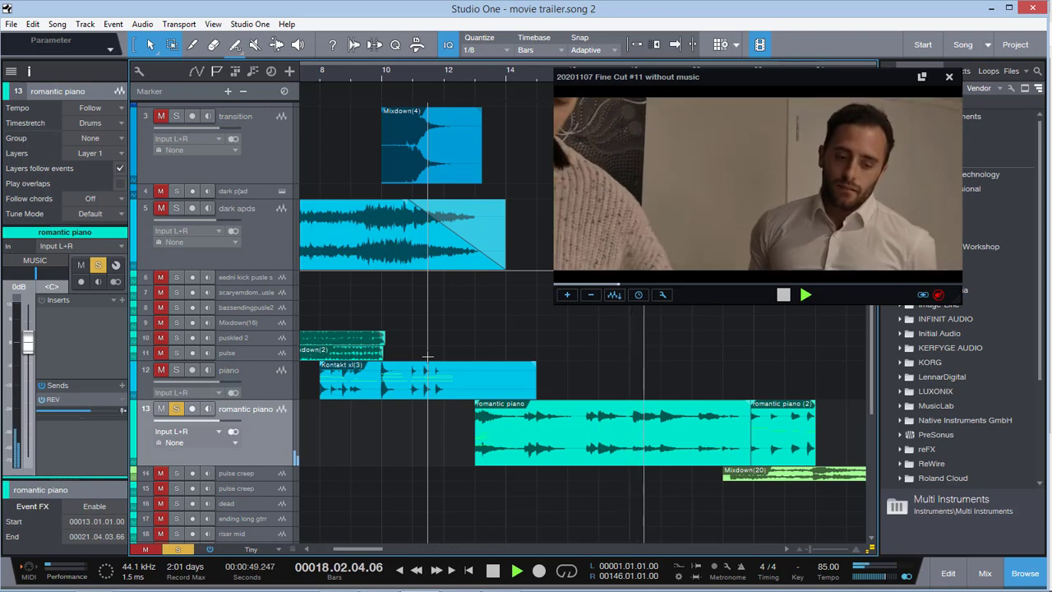
key(space)
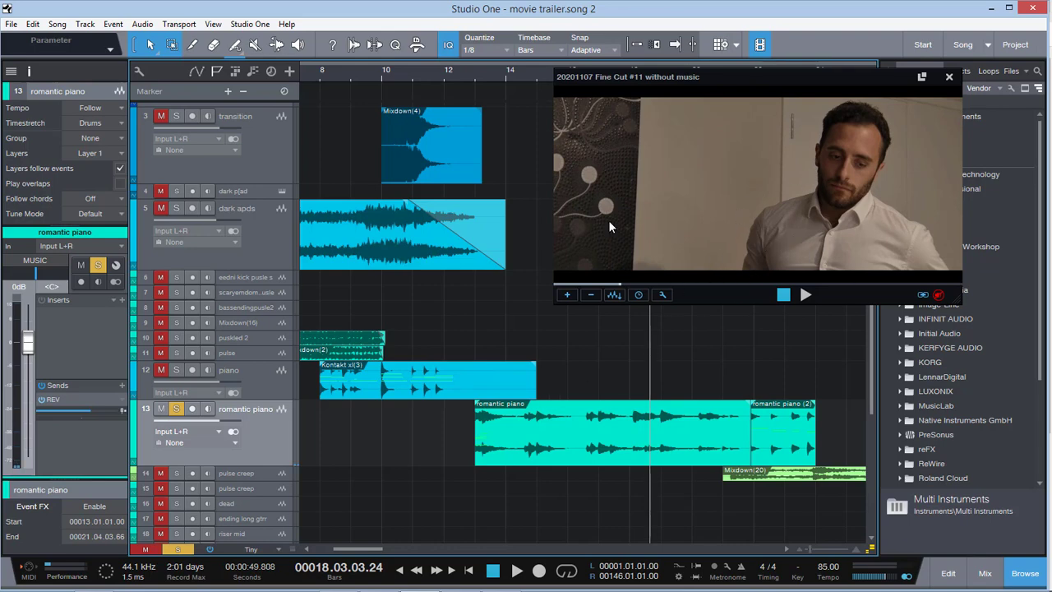
key(space)
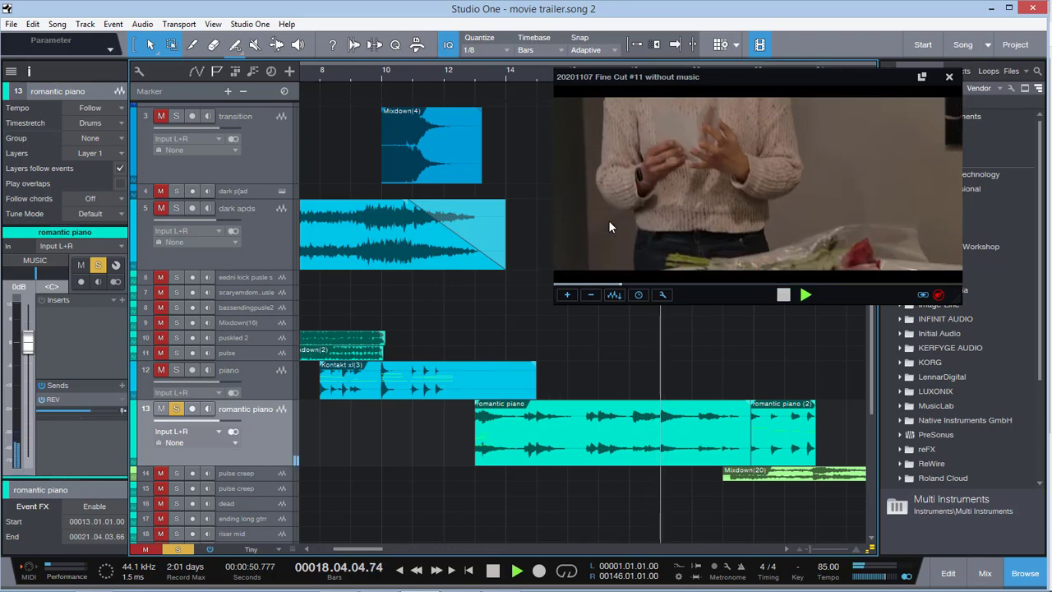
Clear all mutes and solos and listen to the full mix until late in bar 21
click(147, 549)
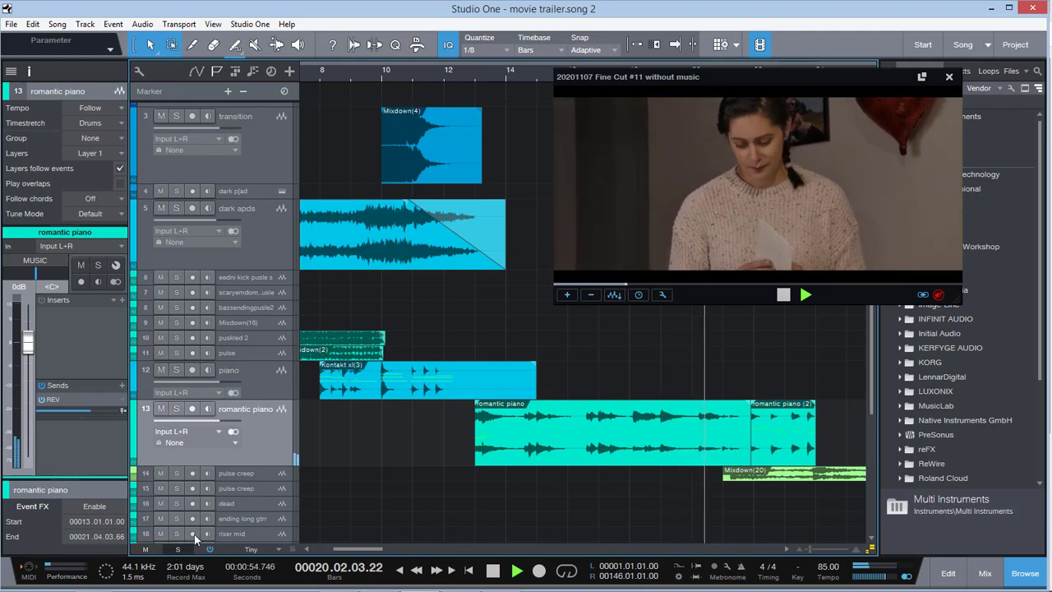
click(177, 549)
drag(357, 548, 372, 549)
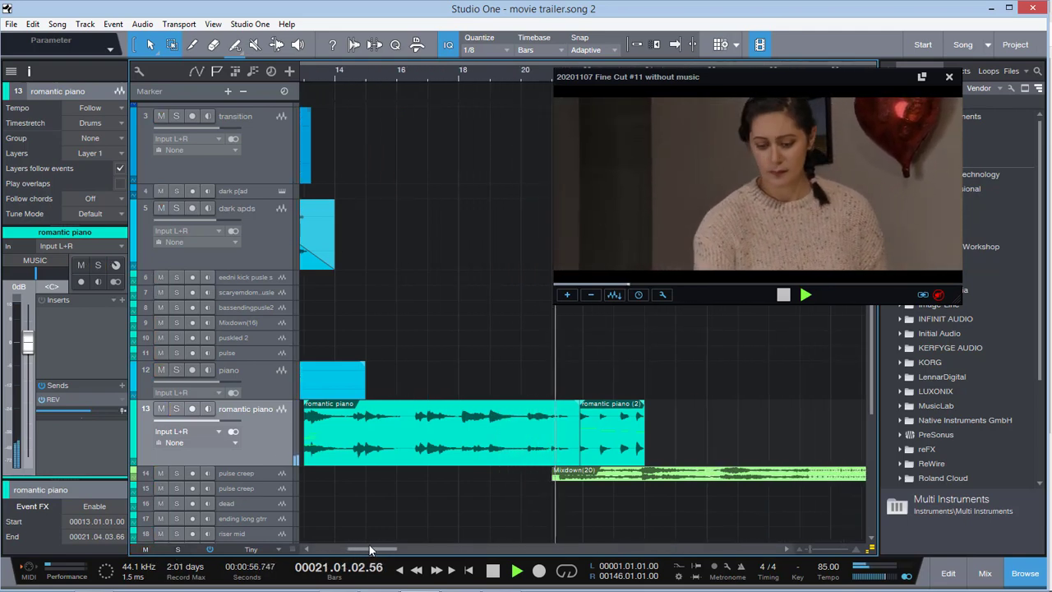
key(space)
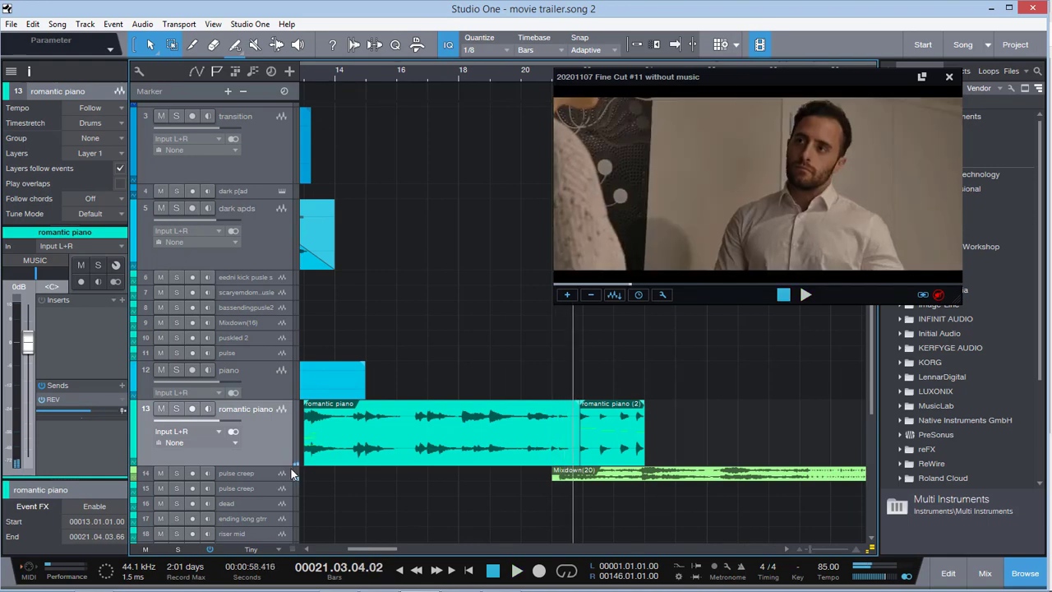
Enlarge and solo the first pulse creep track, shift the video window aside, and play from the start of bar 21 into bar 22
drag(271, 499, 273, 523)
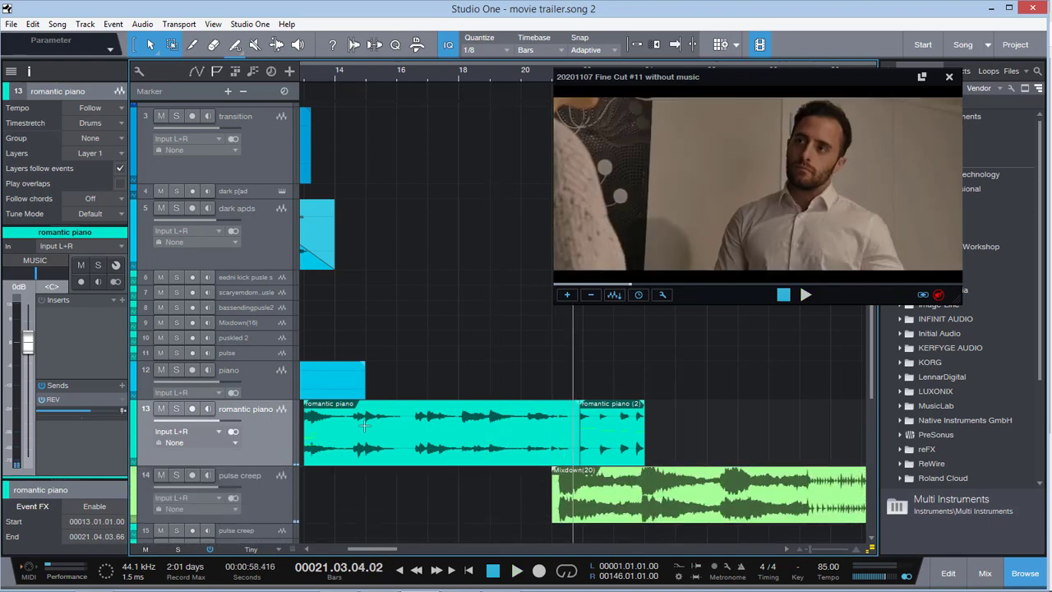
click(176, 475)
drag(634, 74, 667, 76)
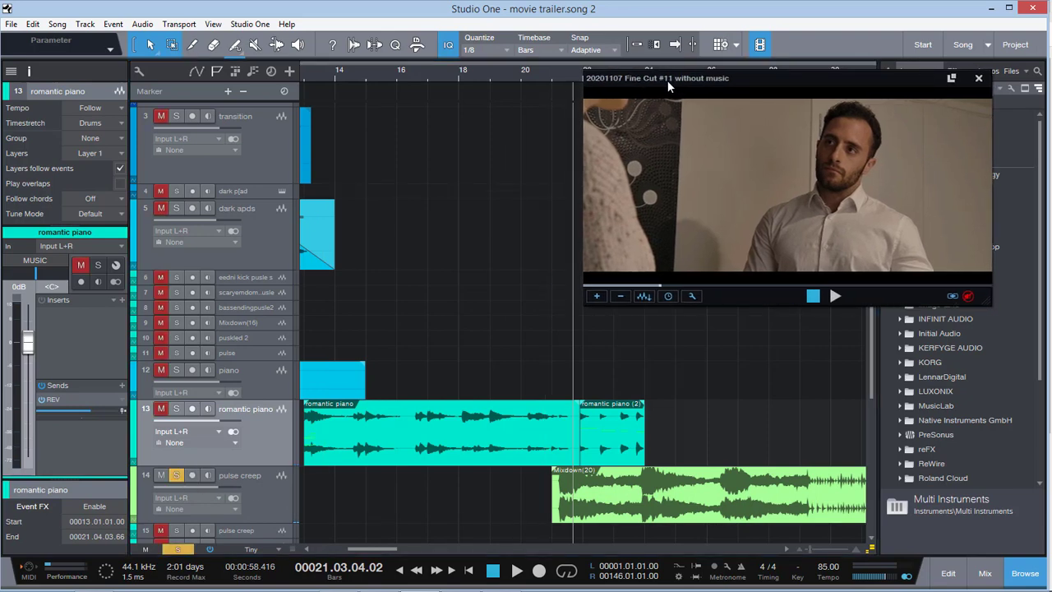
click(558, 75)
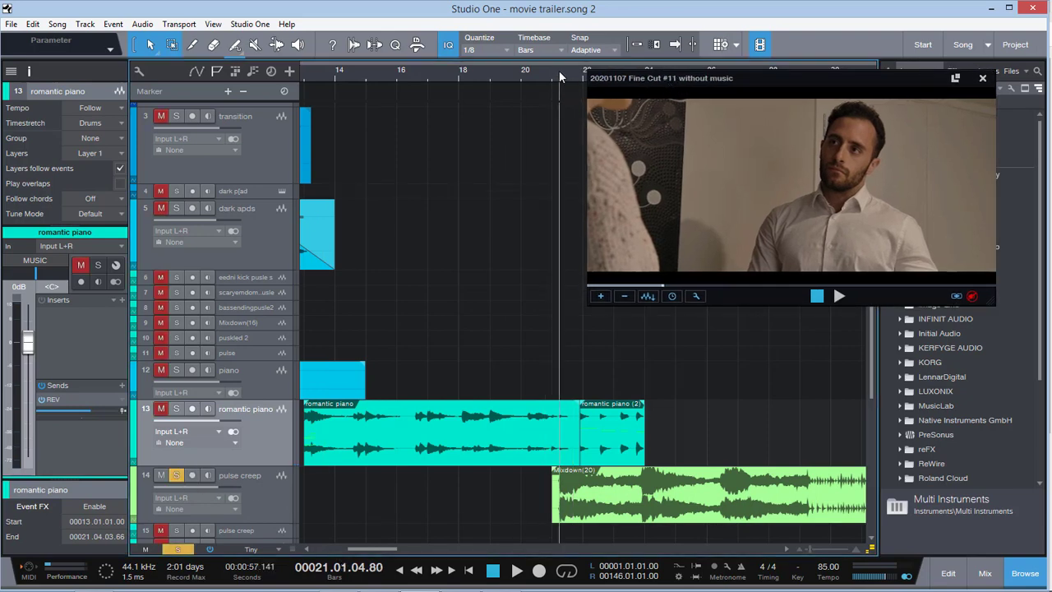
click(556, 72)
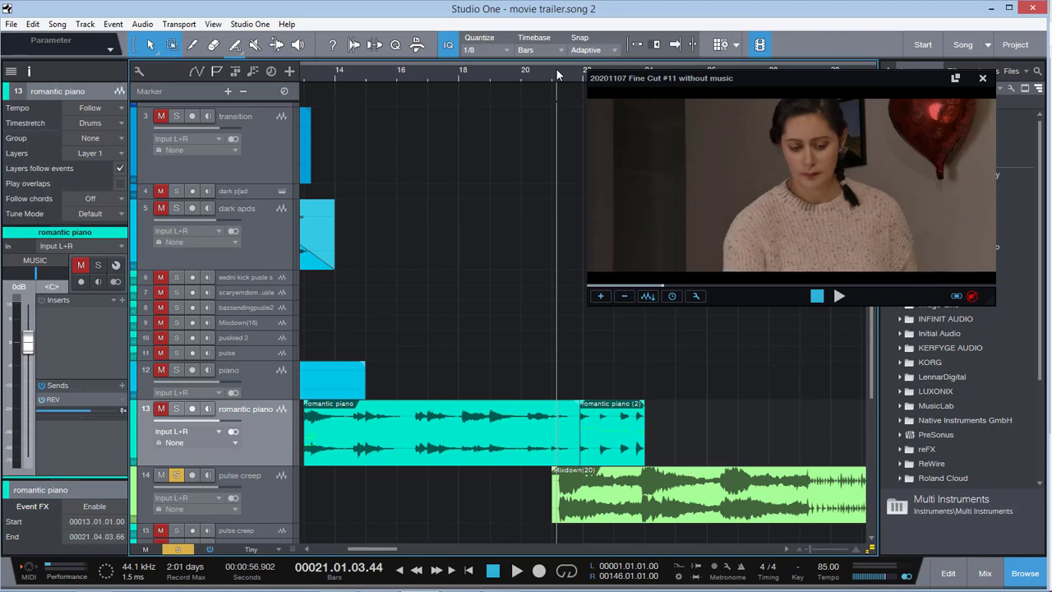
key(space)
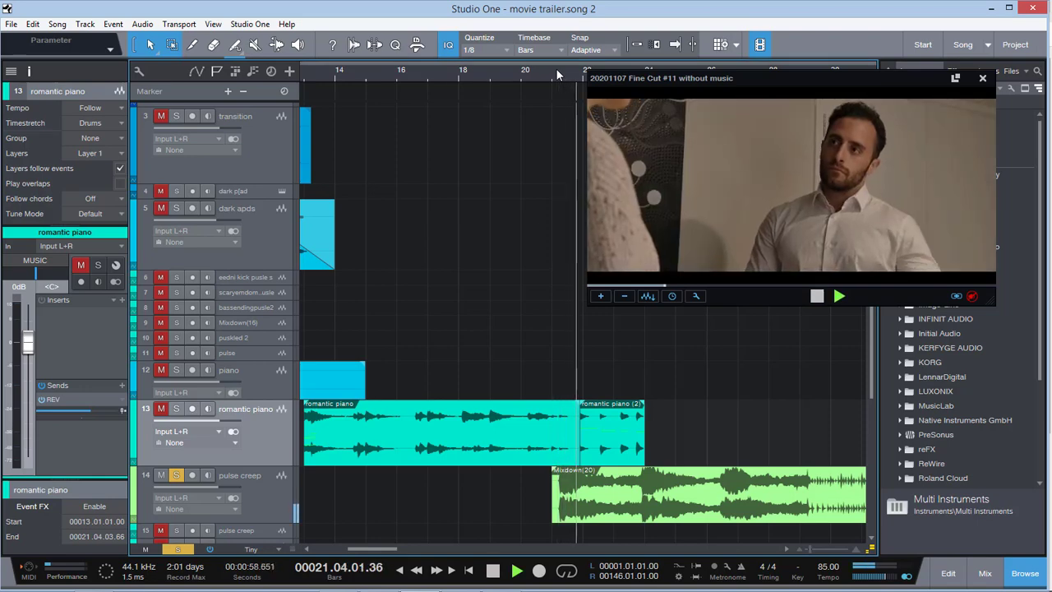
key(space)
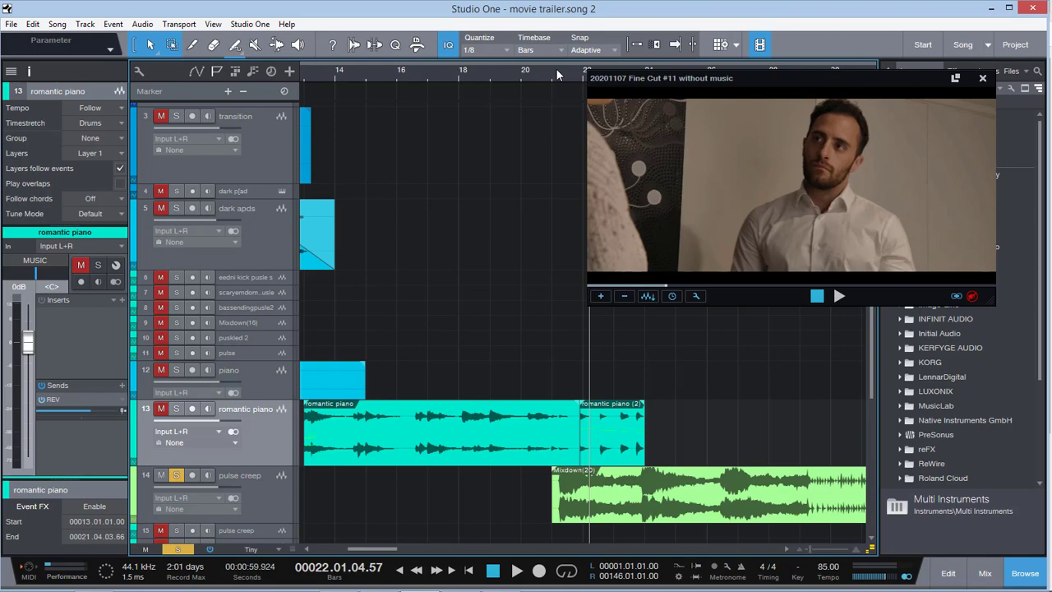
Replay the soloed pulse creep from bar 21, clearing all solos in bar 23 to hear the full mix through bar 25
click(559, 72)
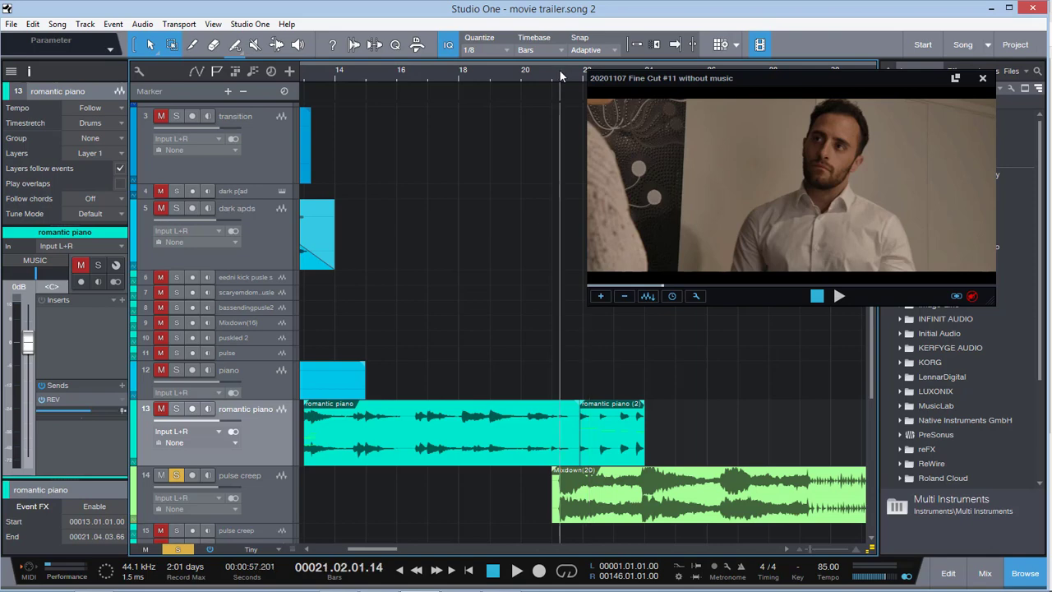
key(space)
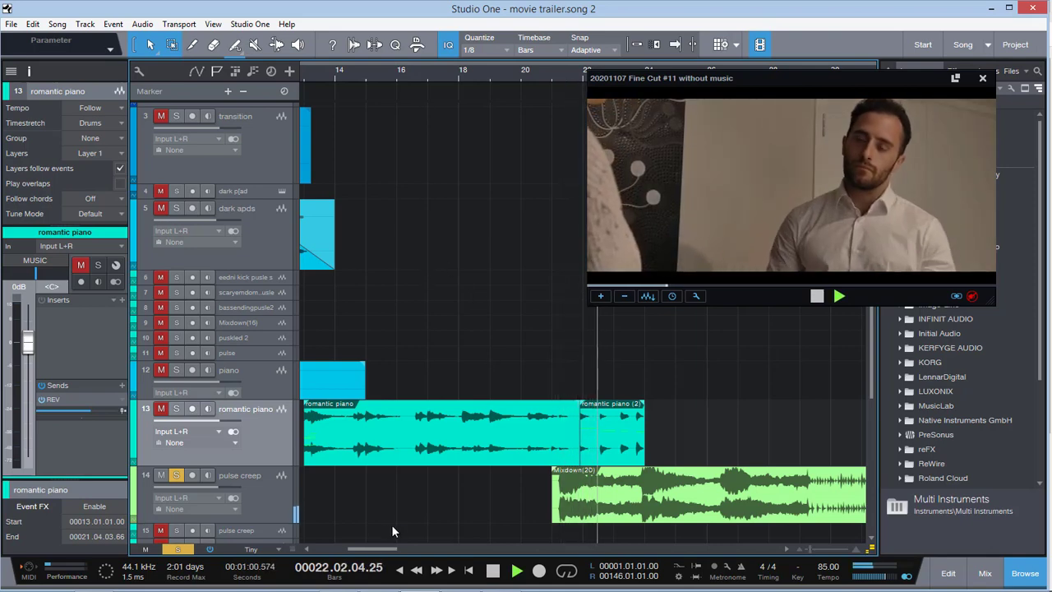
drag(382, 549, 399, 548)
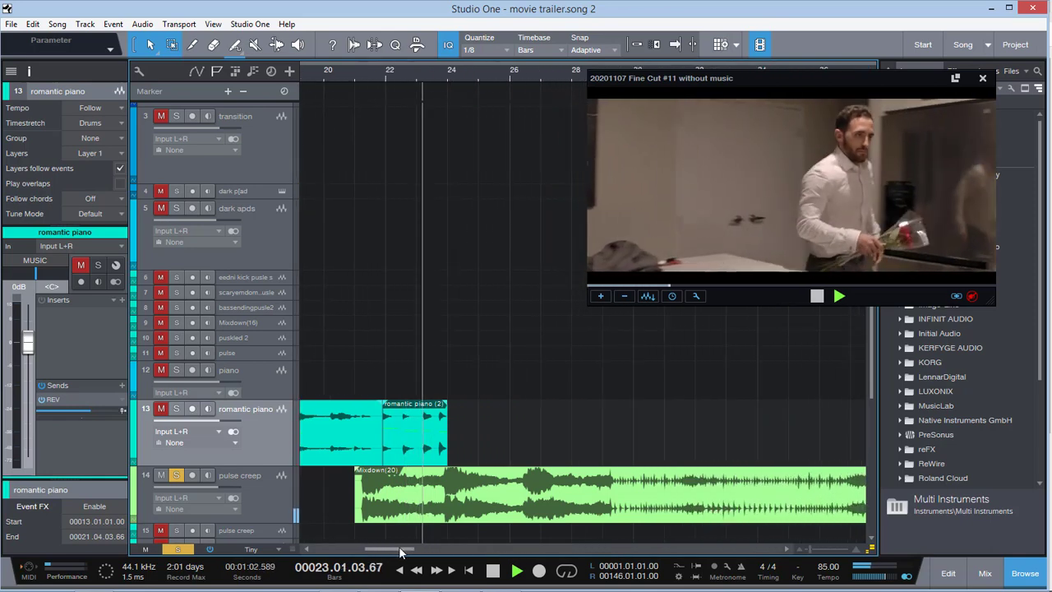
click(178, 549)
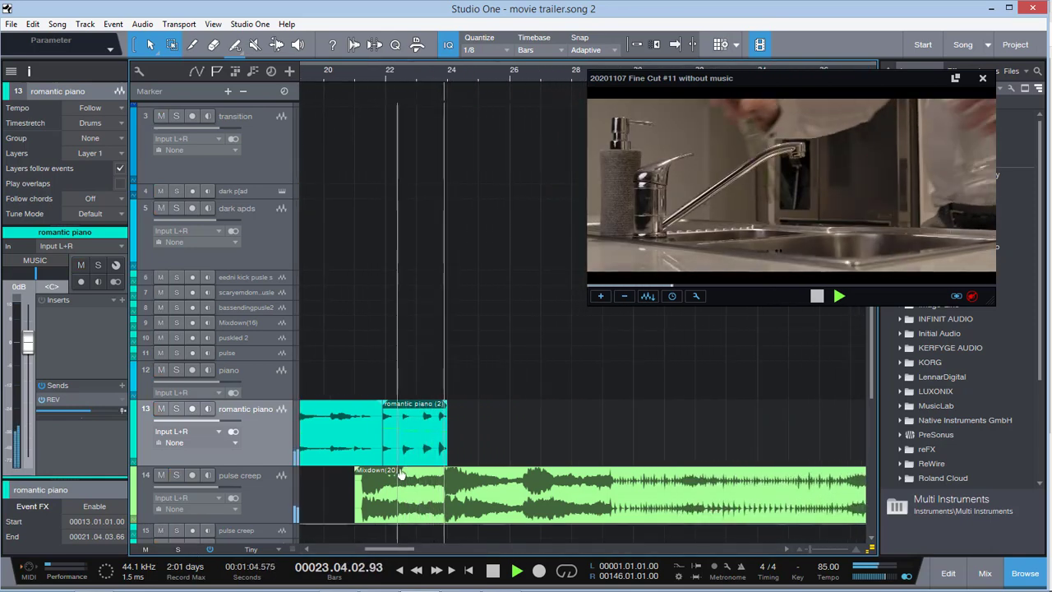
drag(402, 549, 405, 554)
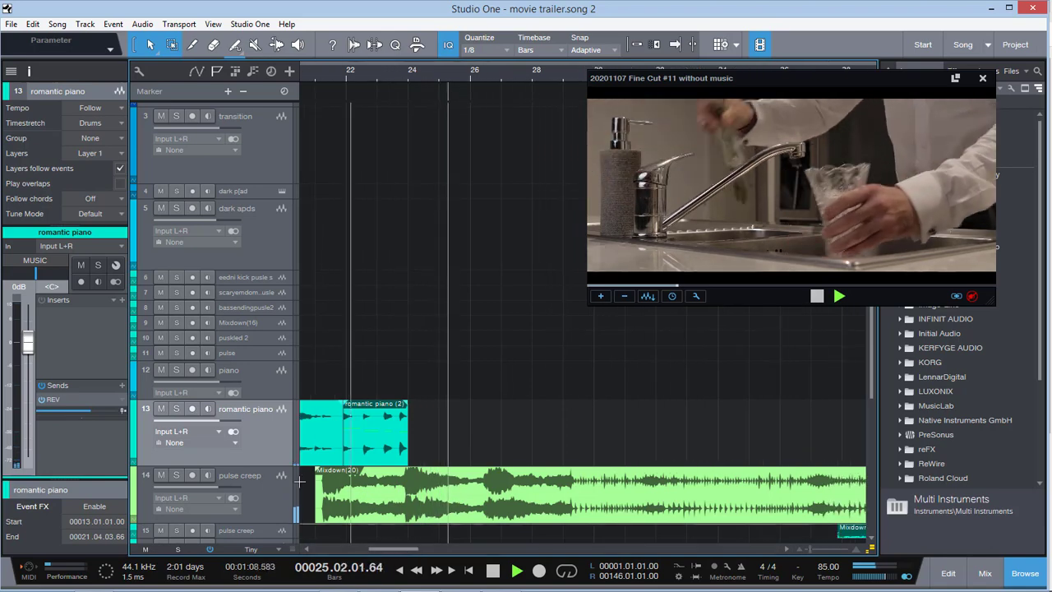
scroll(636, 485, down, 1)
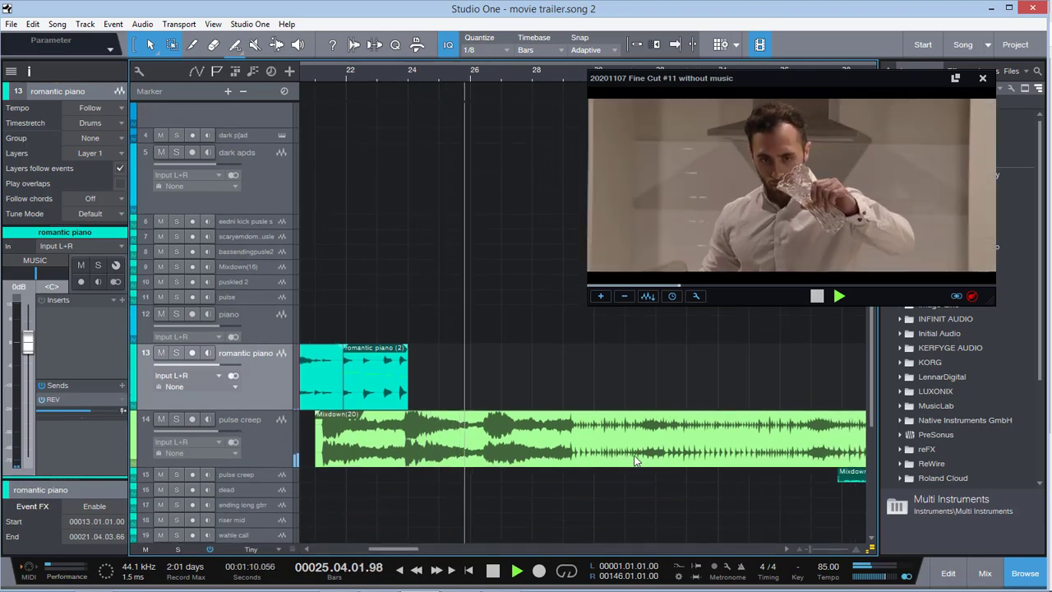
Select the Mixdown(20) event, solo the first pulse creep track, and audition it against the flower scene into bar 31
click(571, 460)
drag(811, 550, 805, 551)
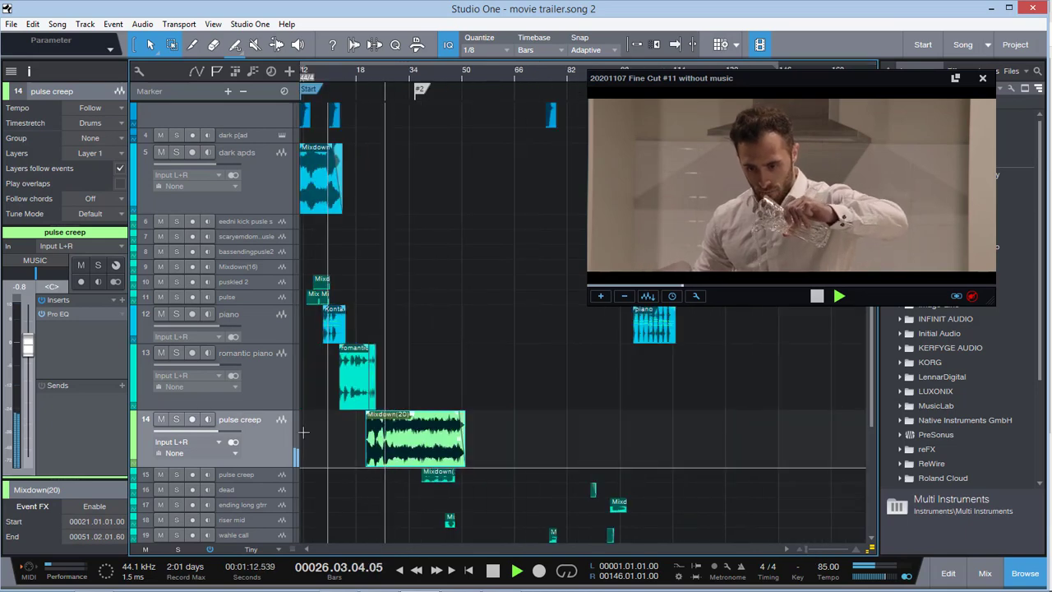
click(177, 420)
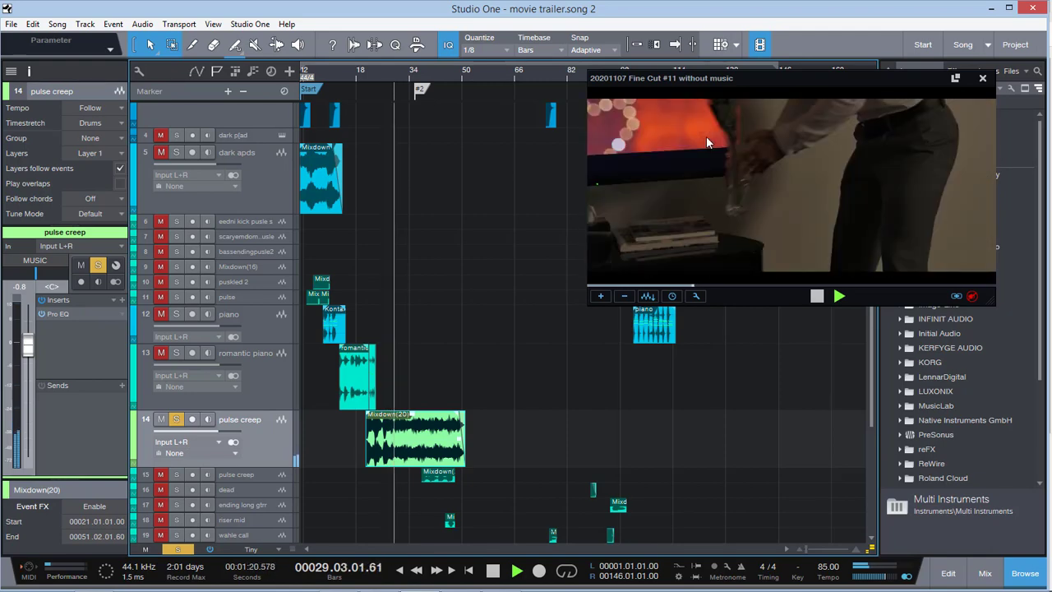
key(space)
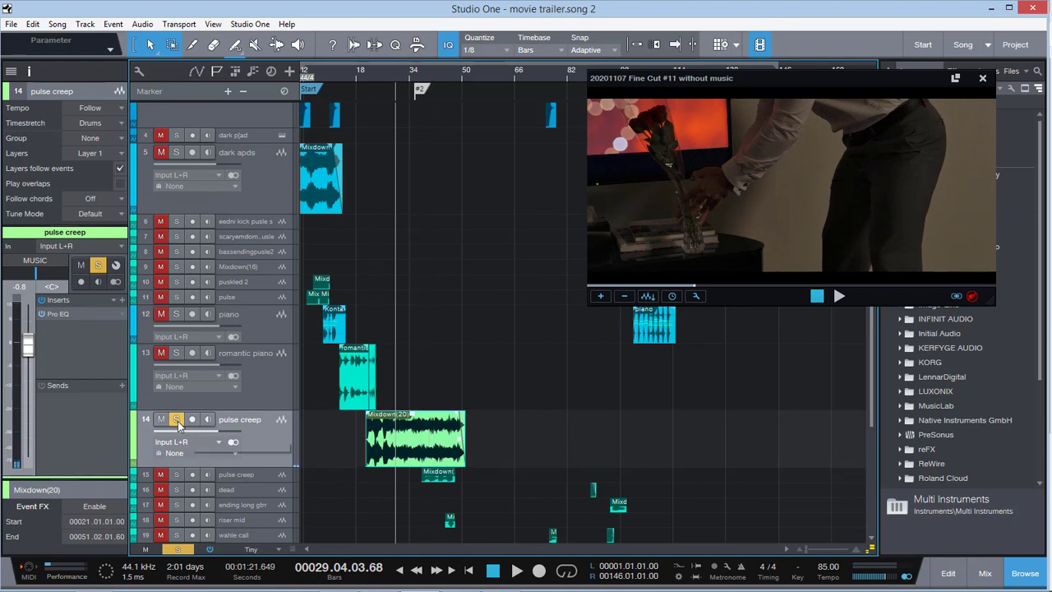
key(space)
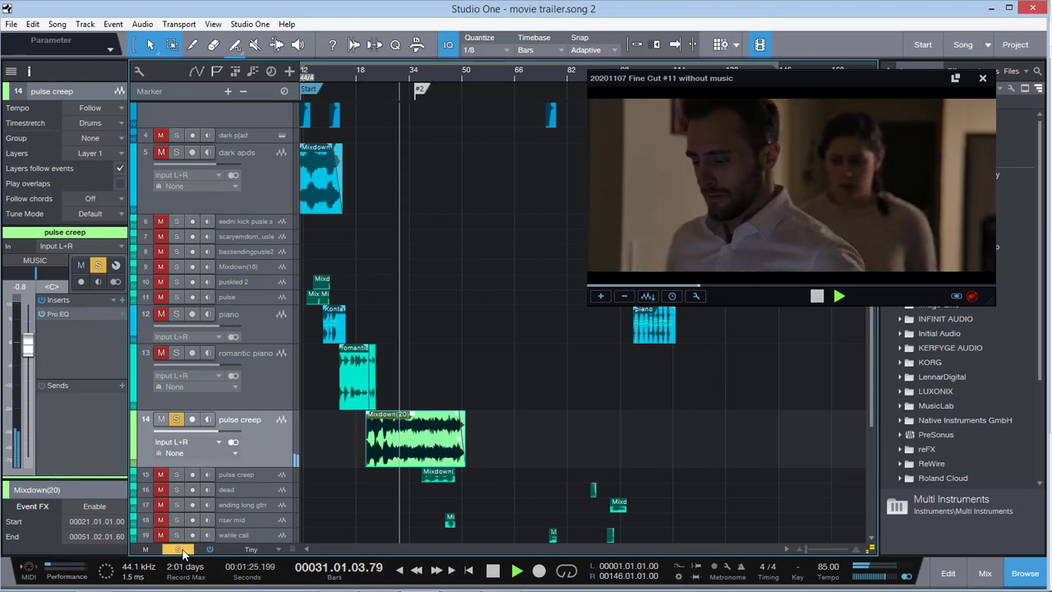
Clear all solos and listen to the full mix under the couple's scene into bar 33, pausing playback along the way
click(181, 548)
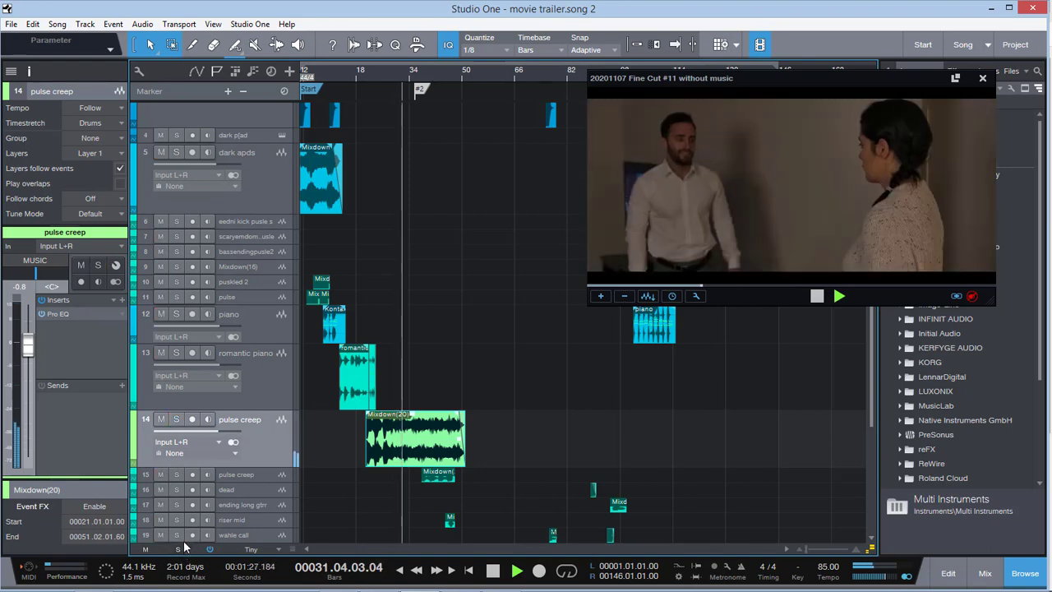
key(space)
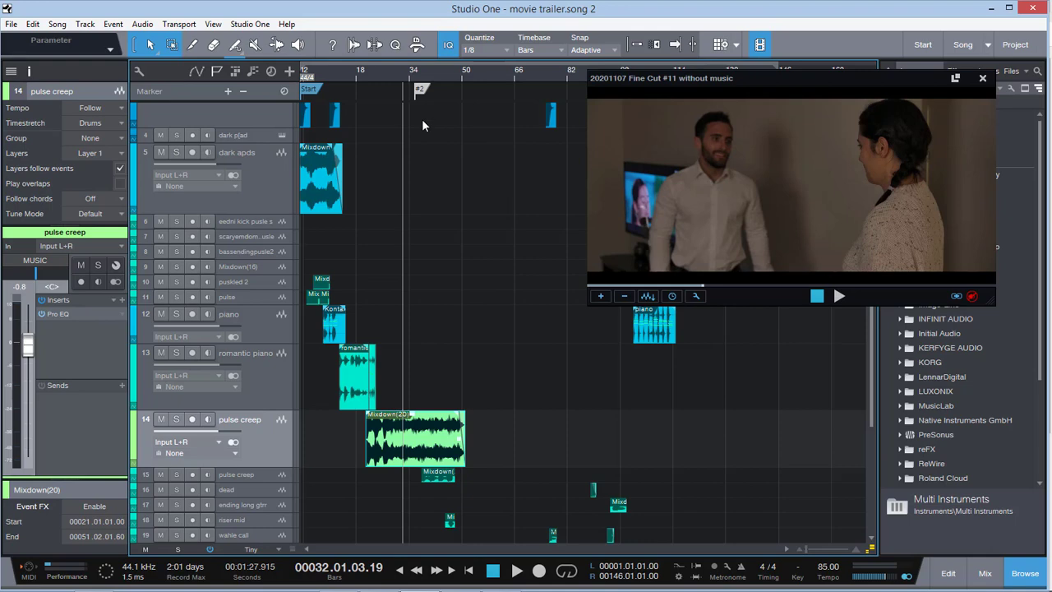
key(space)
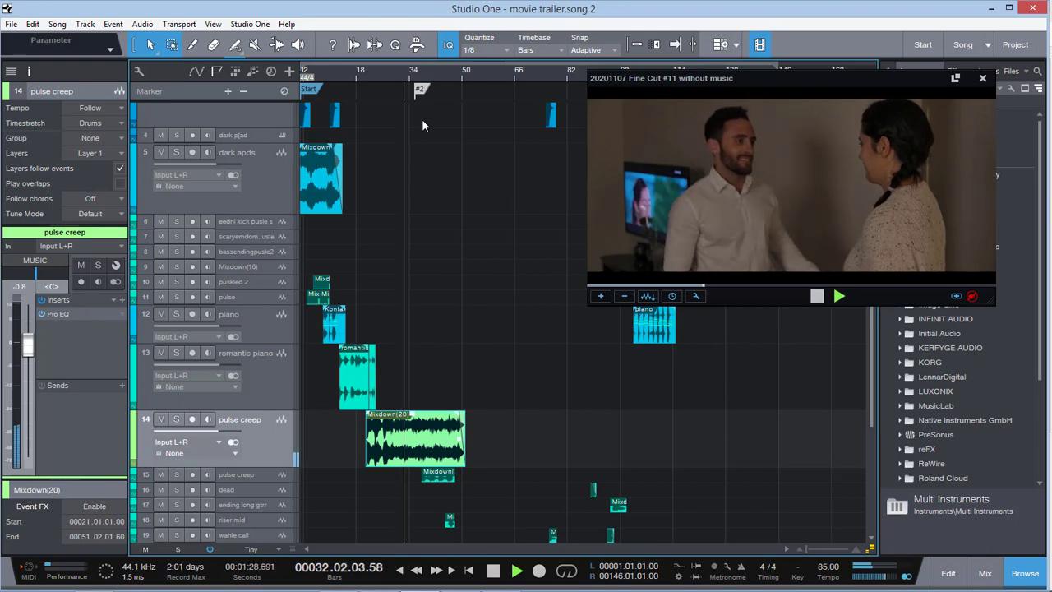
key(space)
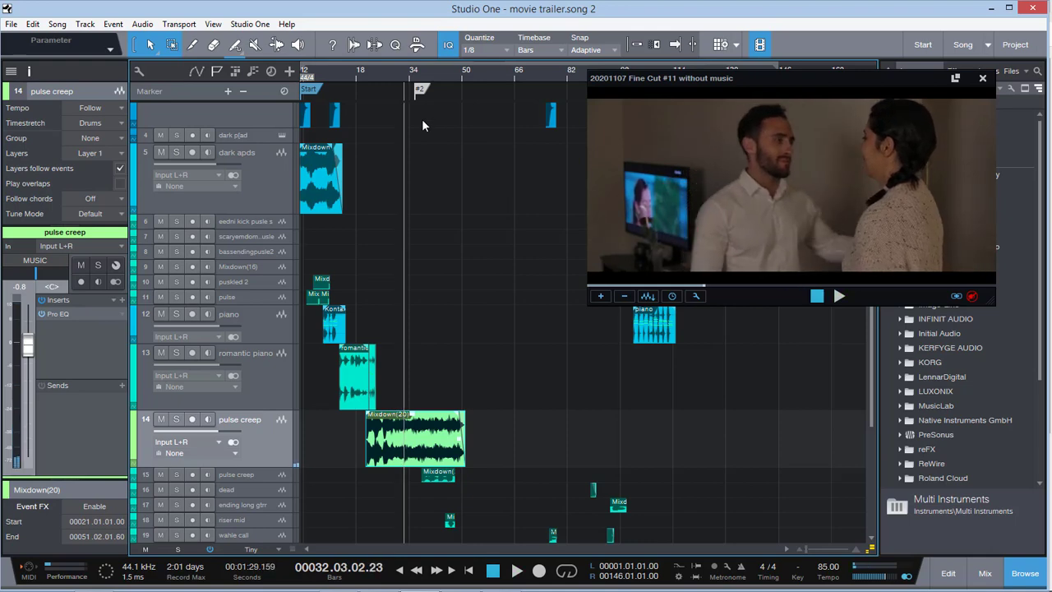
key(space)
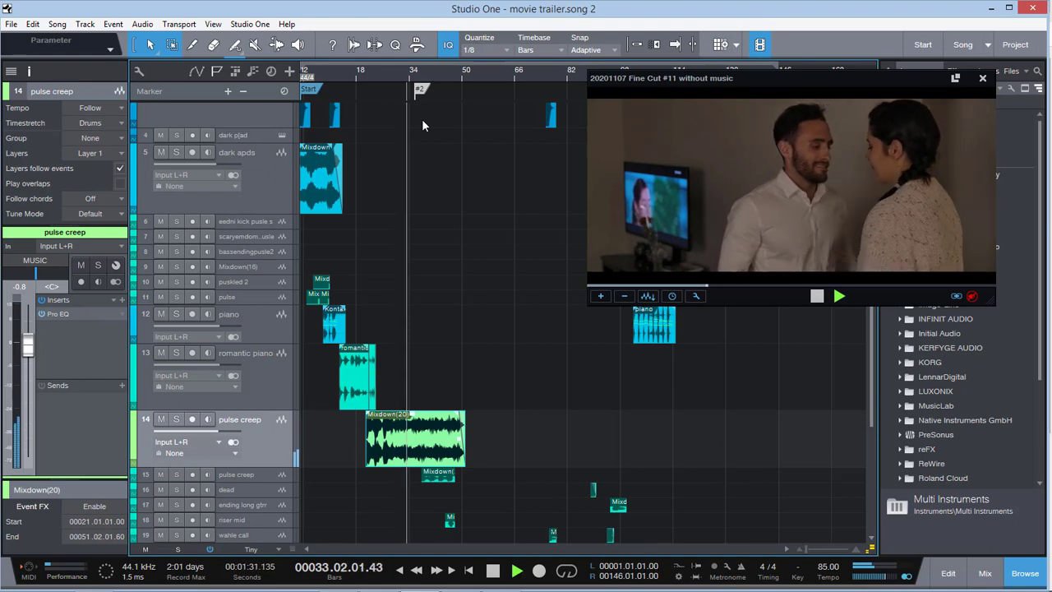
key(space)
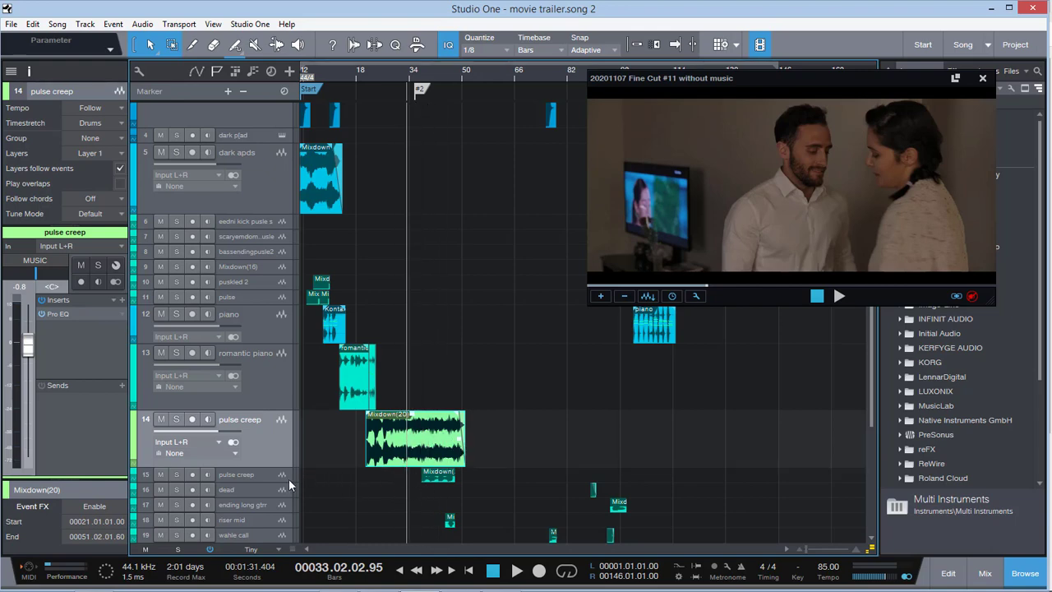
Enlarge the second pulse creep track, select it, and play the full mix up to its event's entry in bar 37
drag(280, 490, 280, 501)
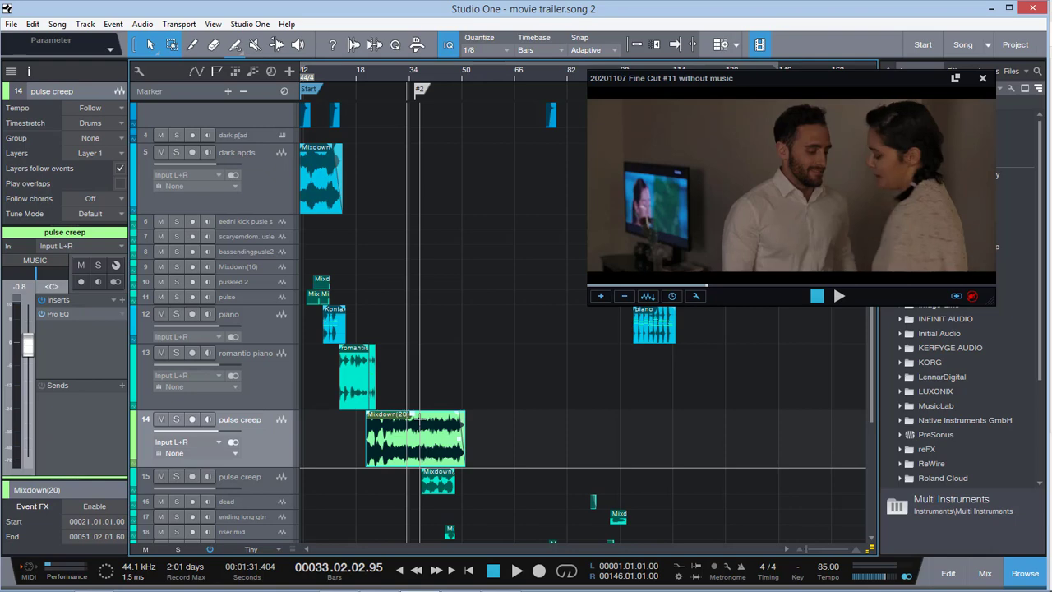
key(space)
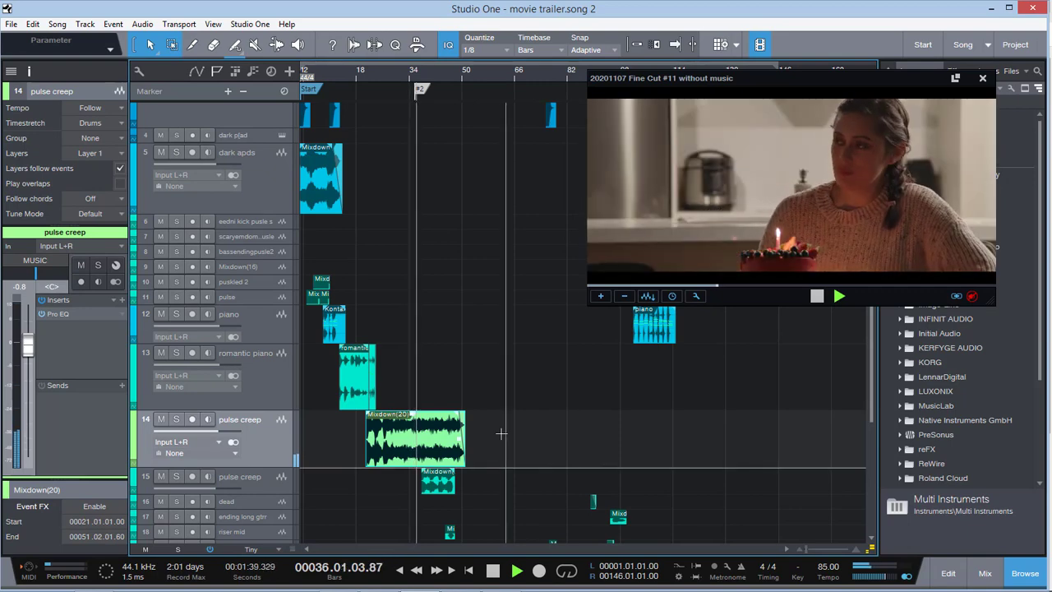
click(264, 486)
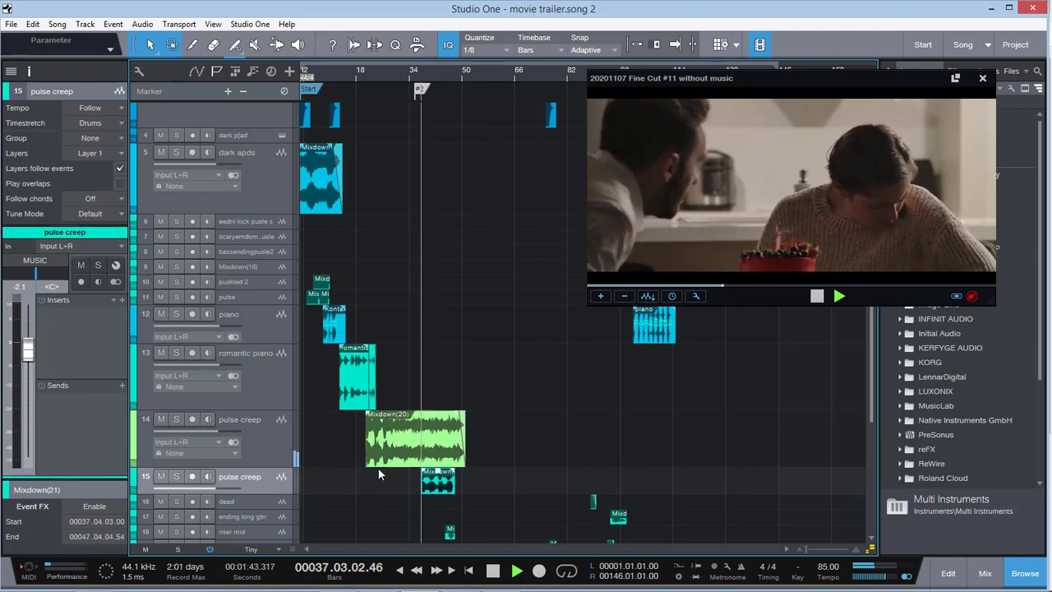
key(space)
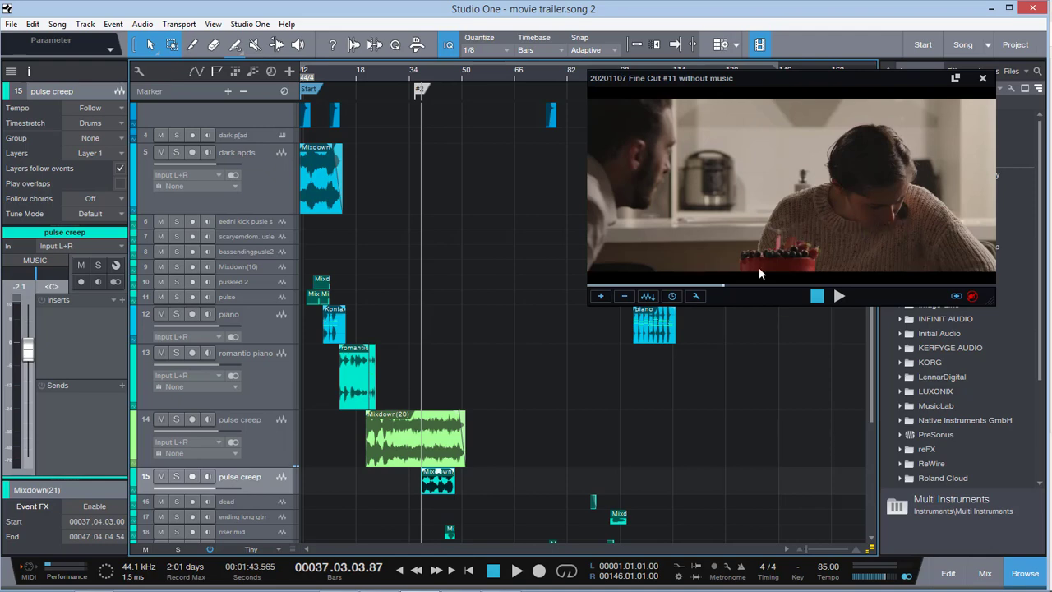
Enlarge the second pulse creep track further and audition the Mixdown(21) event's entry with the full mix into bar 38
drag(274, 495, 360, 510)
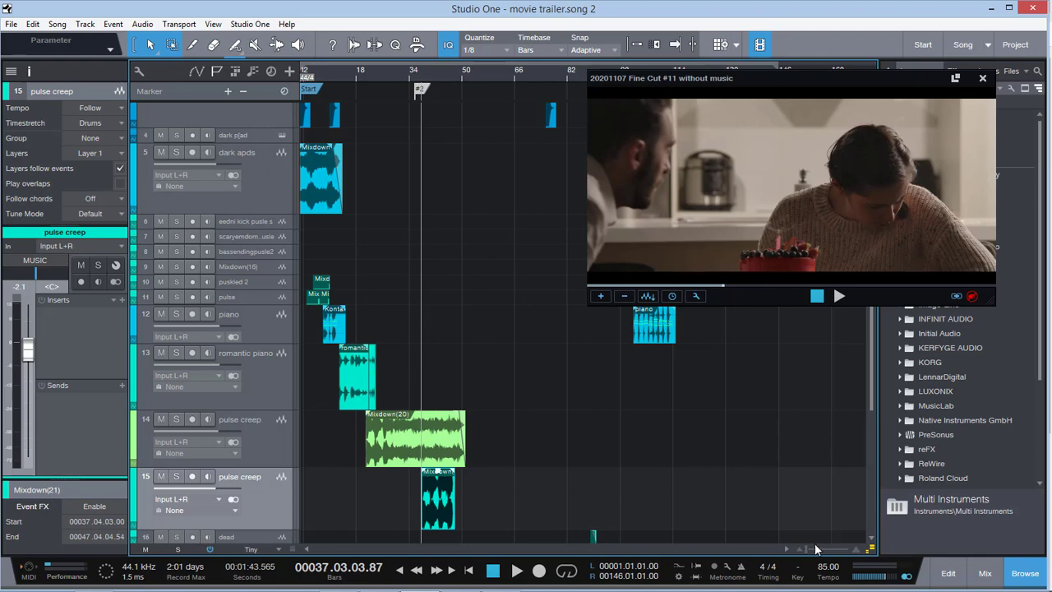
drag(808, 549, 811, 548)
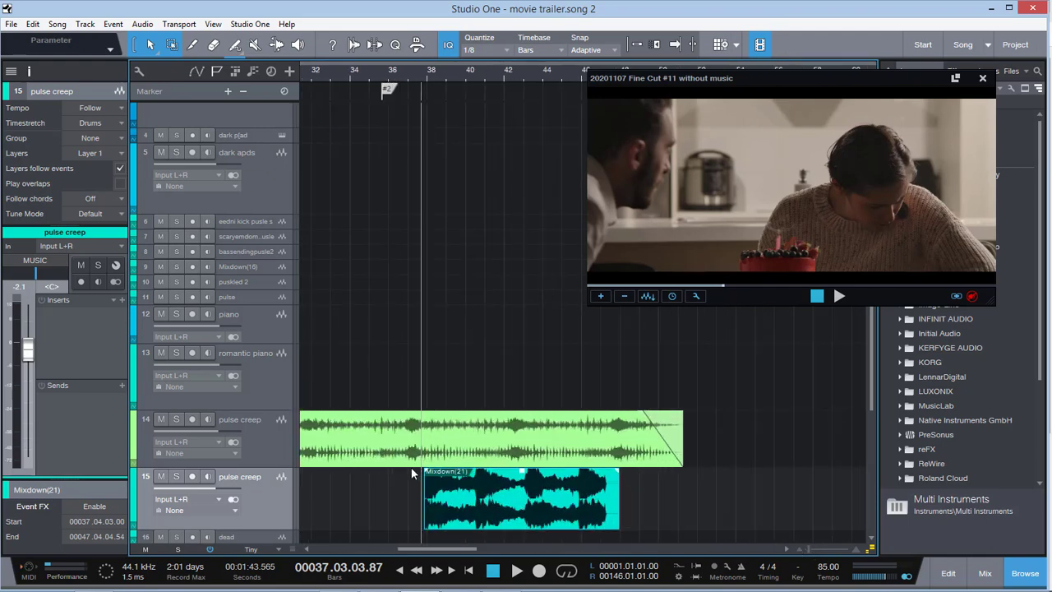
click(175, 478)
click(176, 478)
key(space)
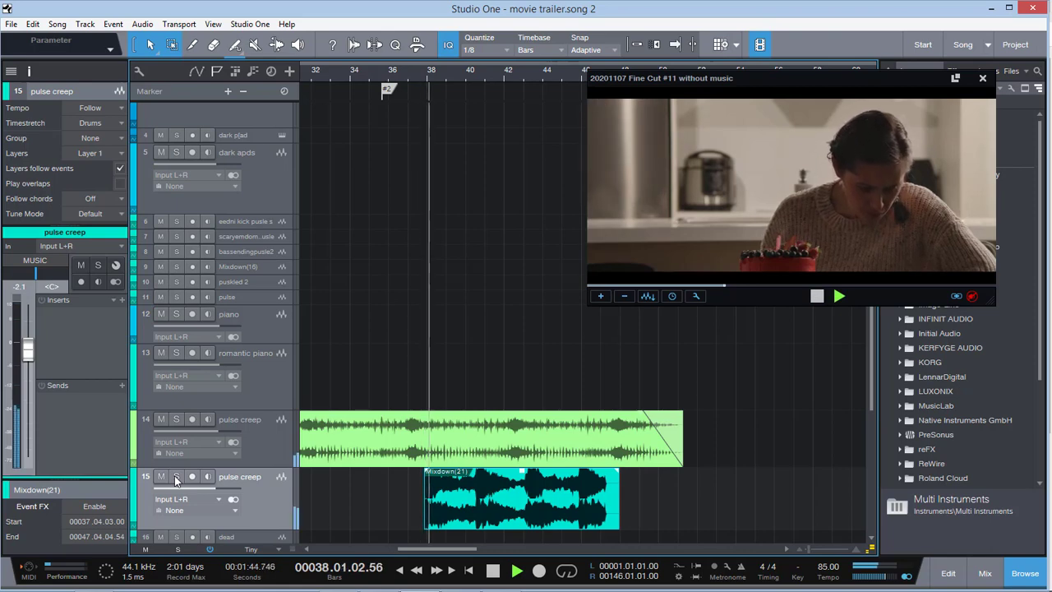
key(space)
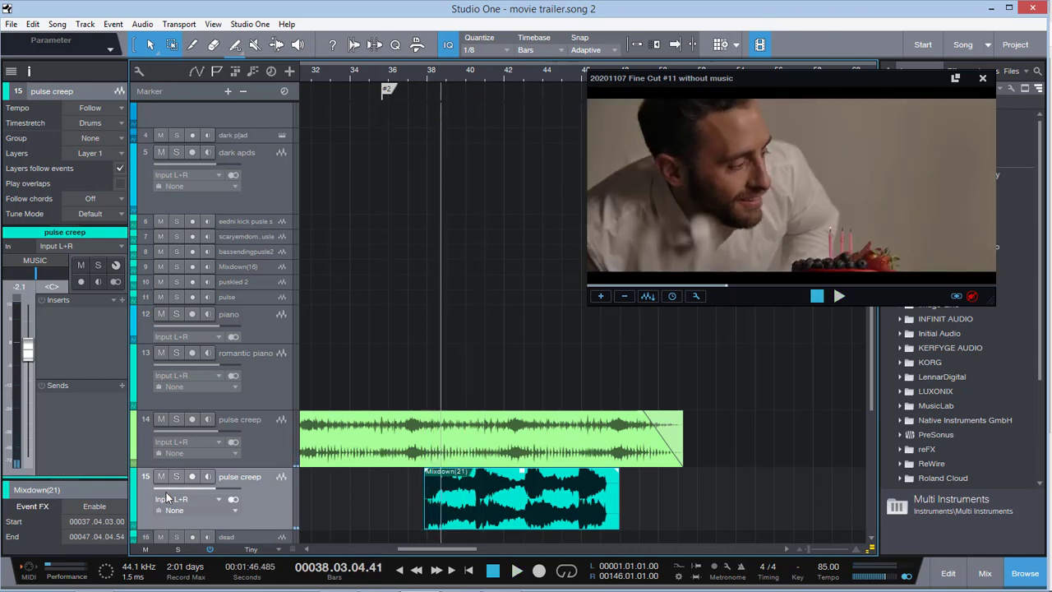
Mute the second pulse creep track and replay the cake scene from late in bar 37 into bar 39 for comparison
click(431, 72)
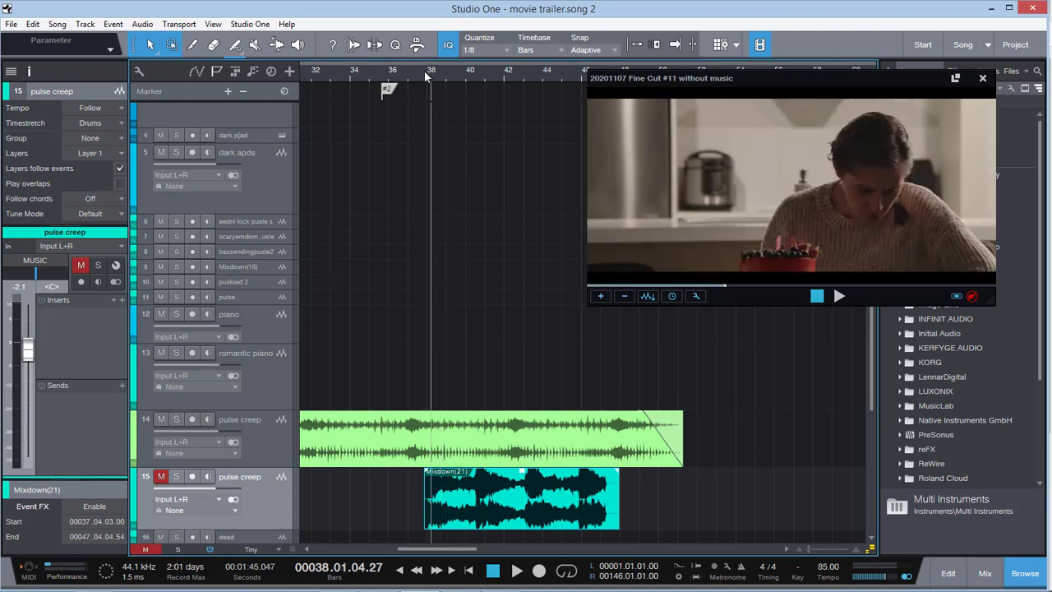
click(425, 73)
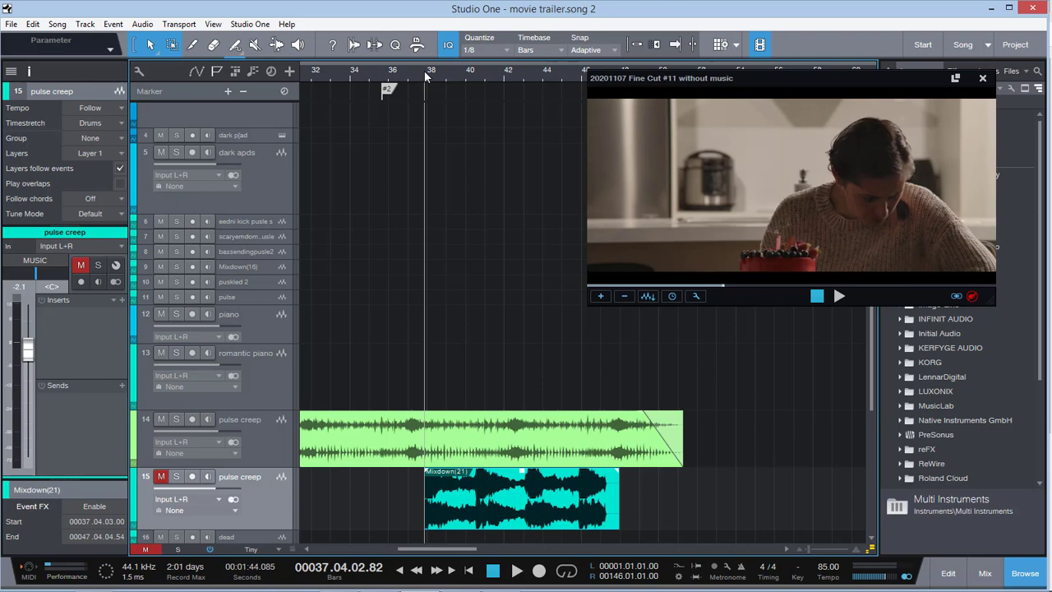
key(space)
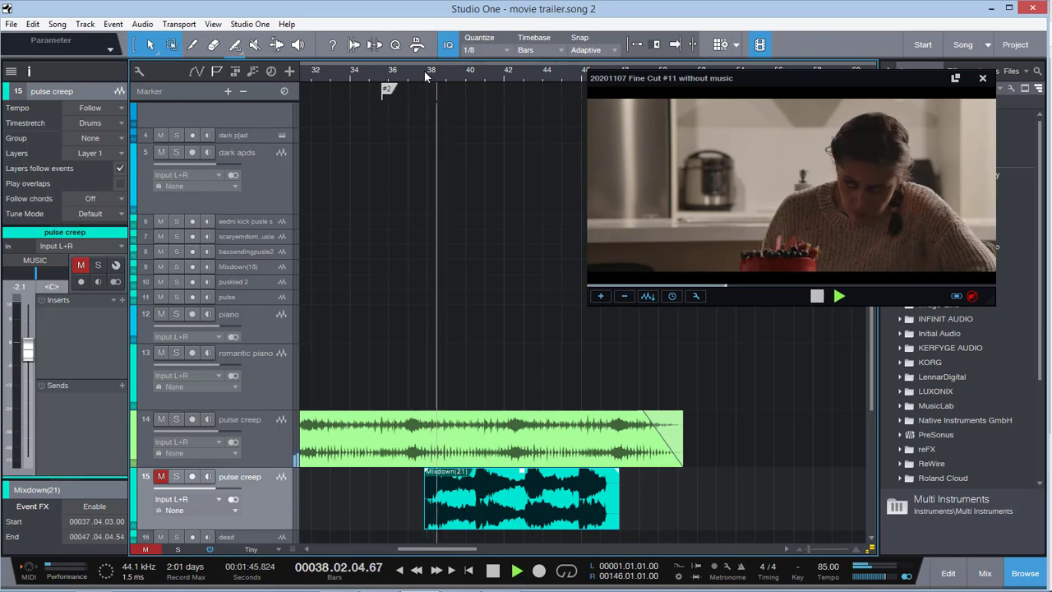
key(space)
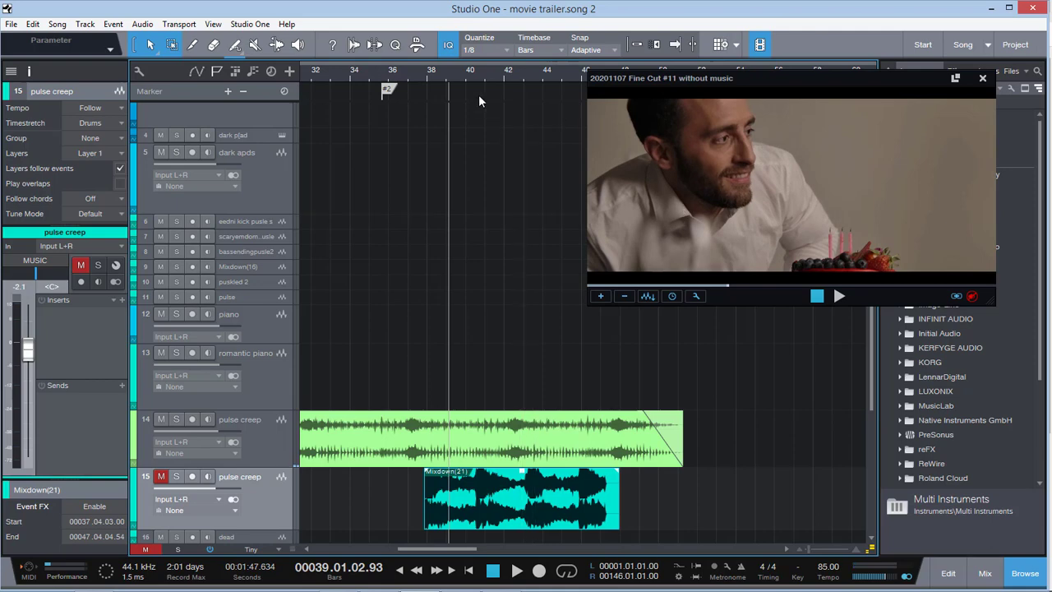
click(430, 76)
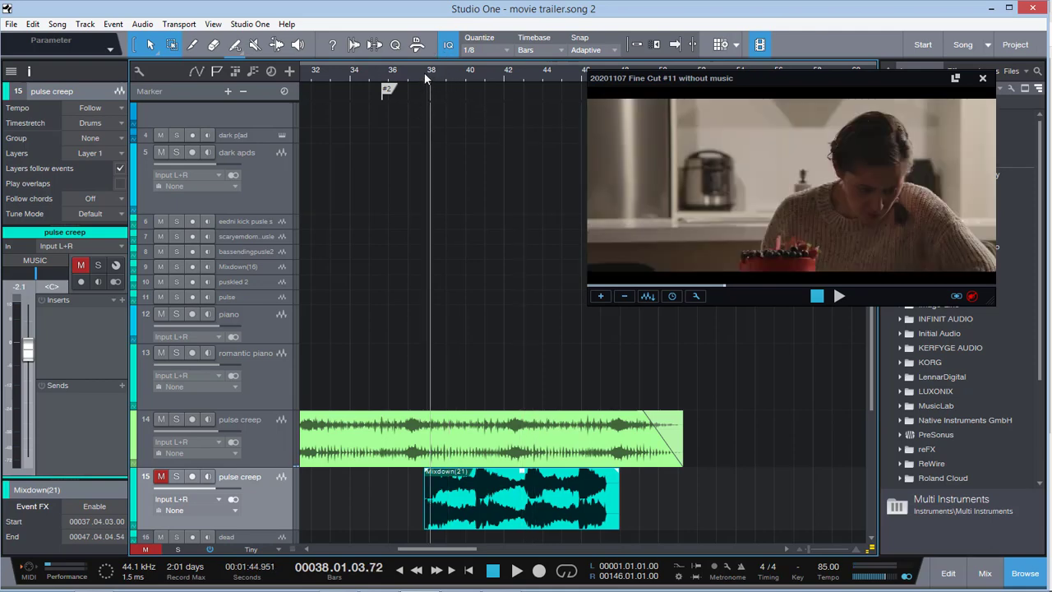
Unmute the second pulse creep track and replay the cake scene from late in bar 37 into bar 44 with the full mix
click(424, 72)
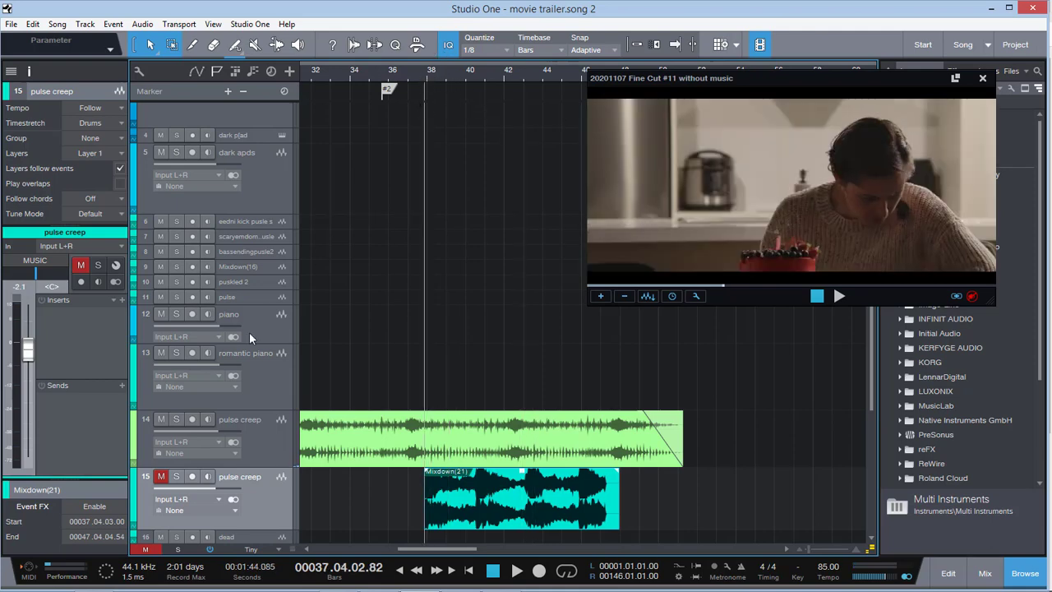
click(423, 72)
key(space)
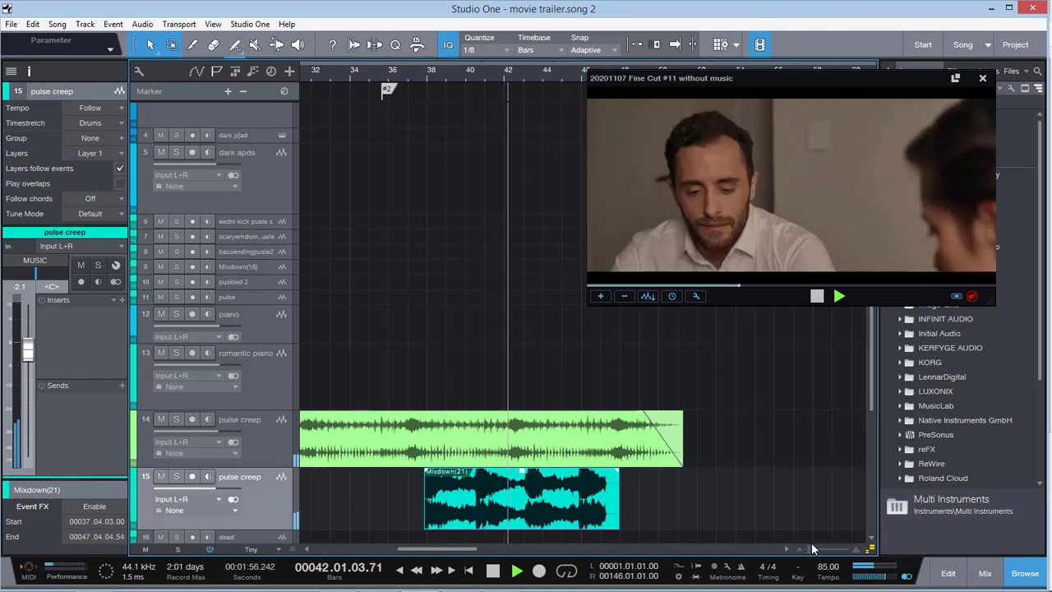
drag(808, 548, 804, 548)
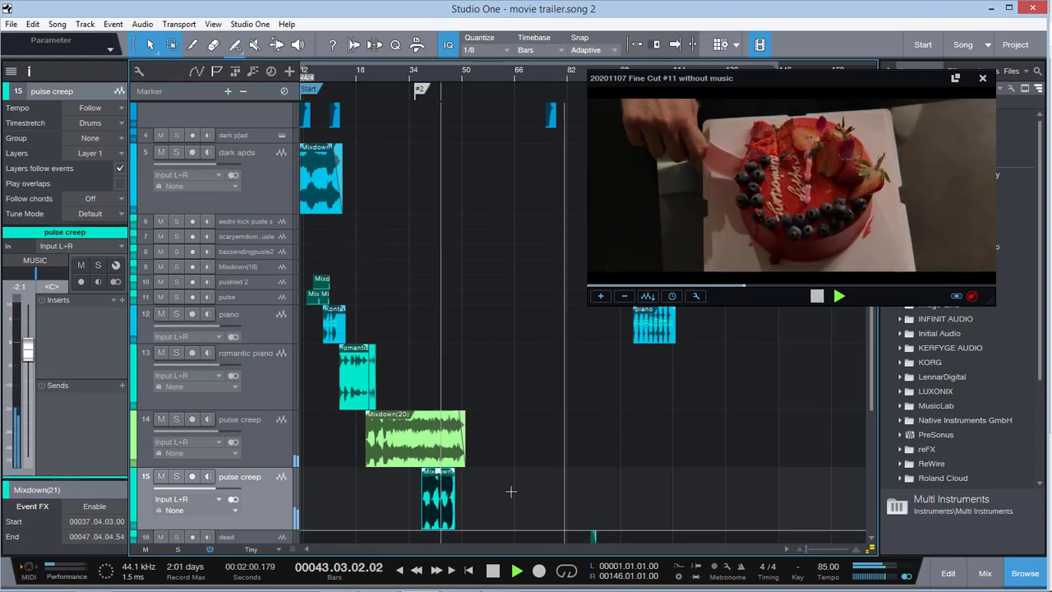
scroll(493, 488, down, 6)
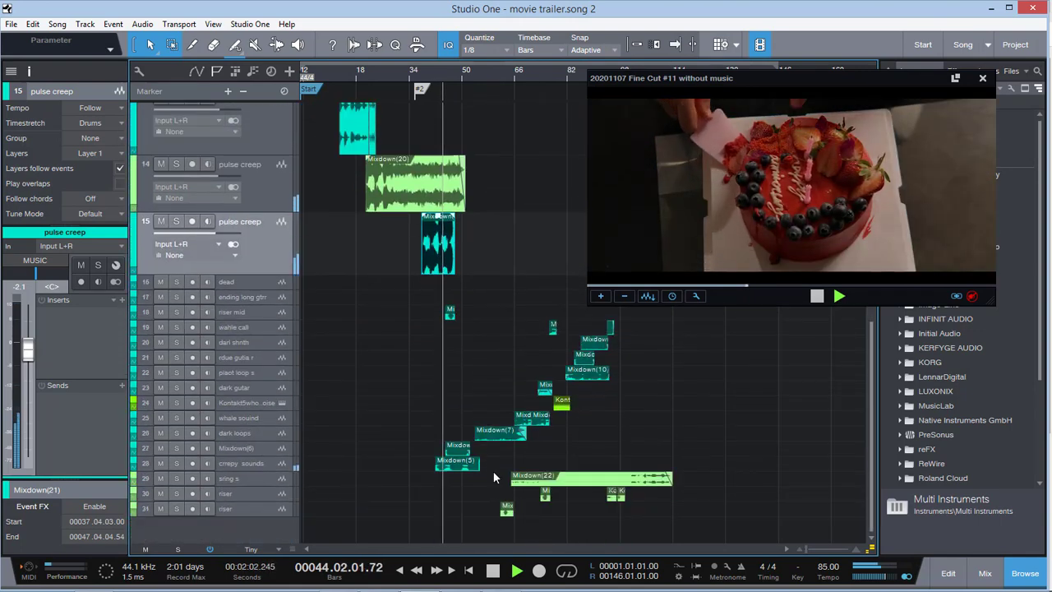
key(space)
Solo and enlarge the crrepy sounds track, and audition it alone from bar 43 into bar 45
click(260, 463)
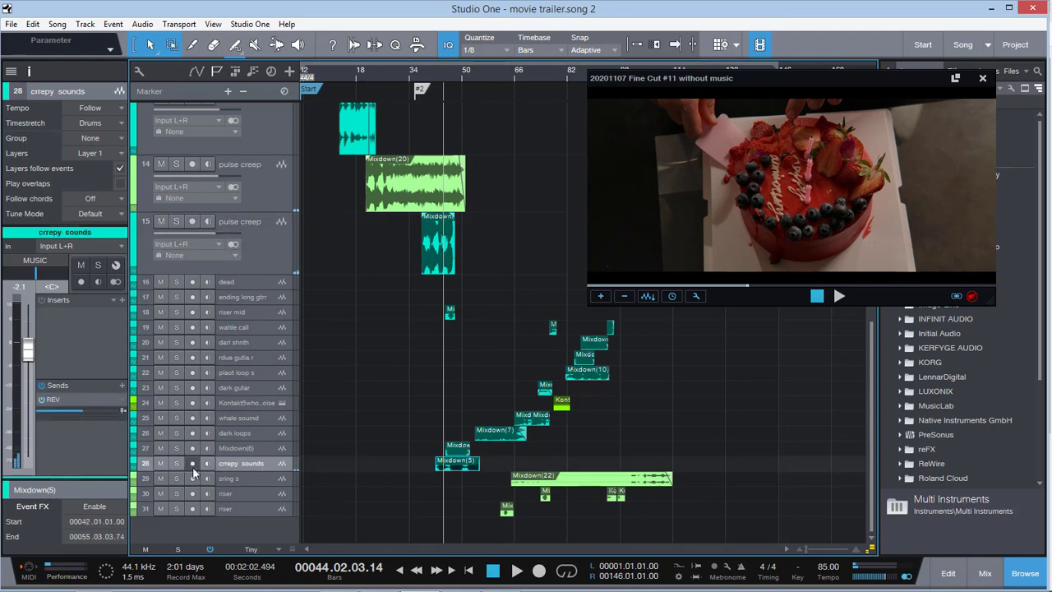
click(174, 465)
click(450, 76)
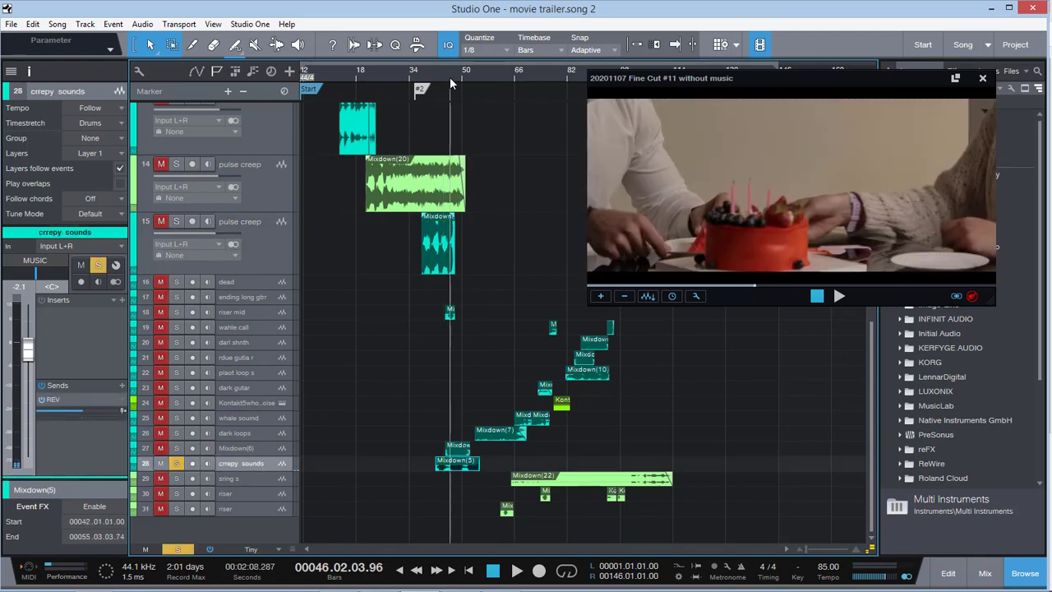
click(443, 77)
click(440, 77)
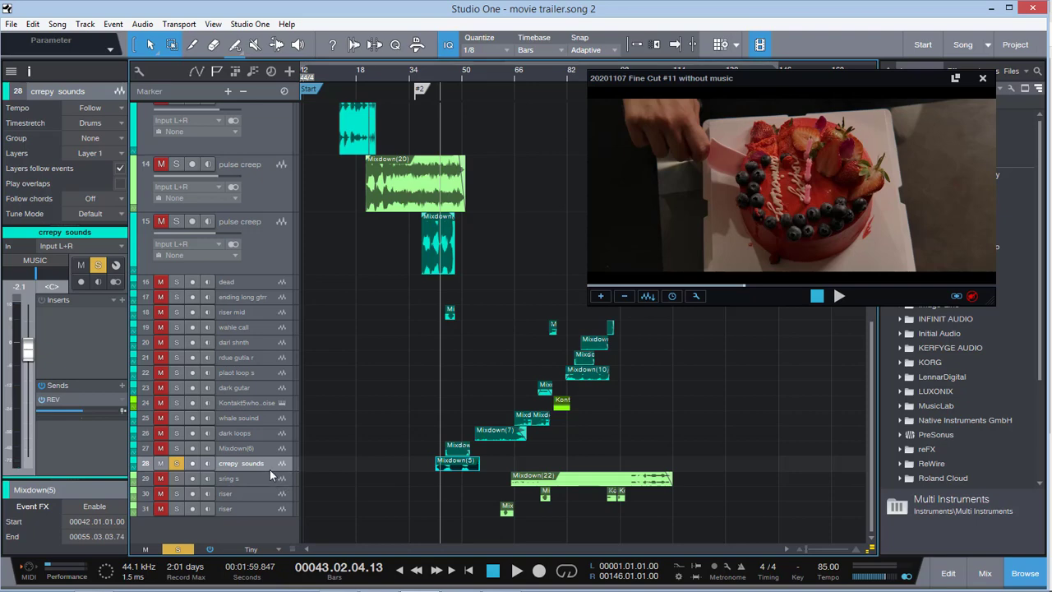
drag(269, 475, 270, 514)
key(space)
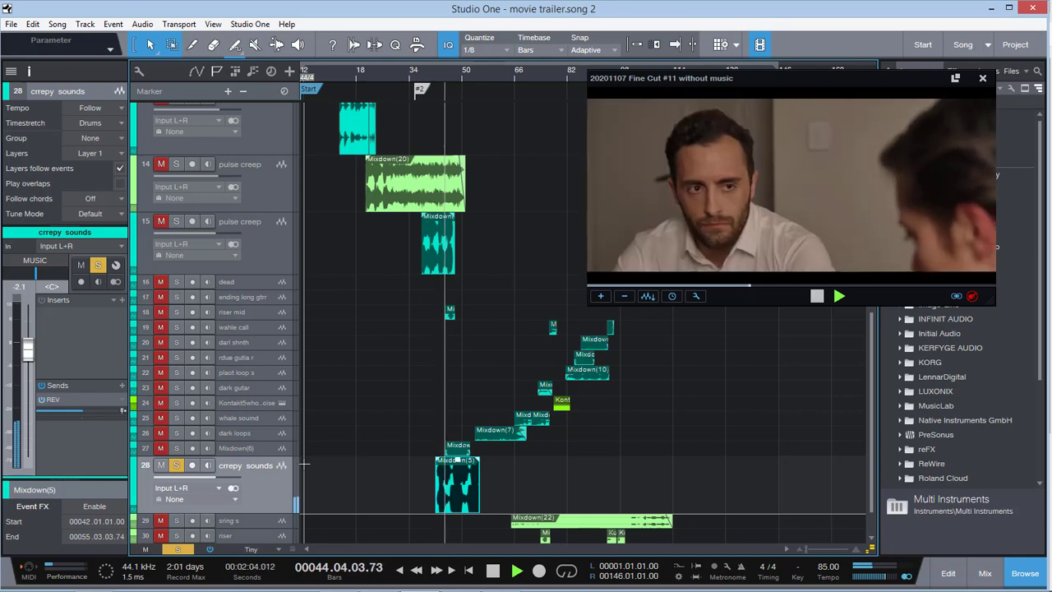
key(space)
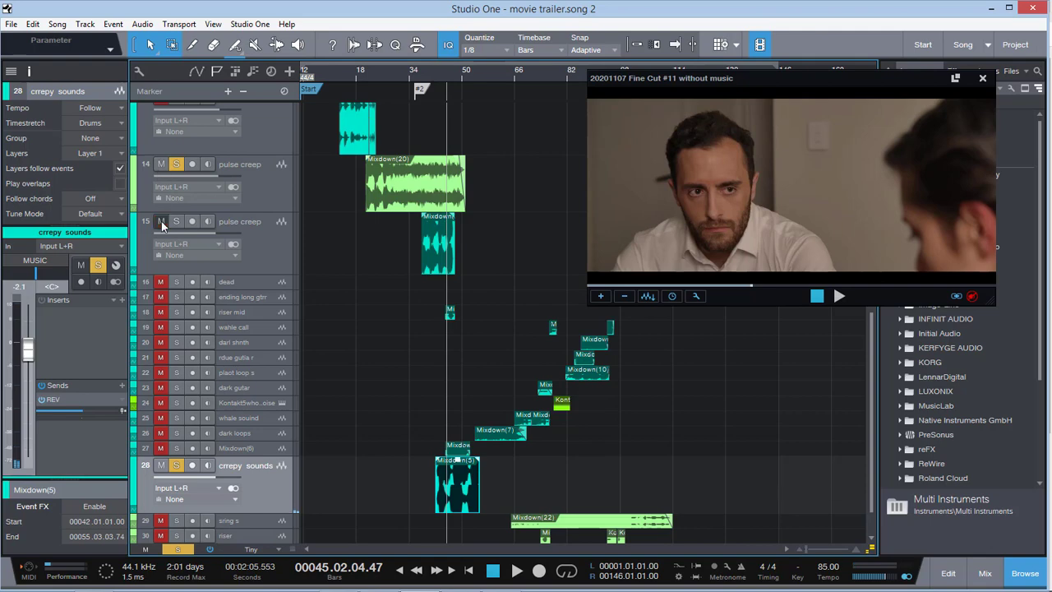
Solo both pulse creep tracks together with crrepy sounds, play them from about bar 42, and clear all solos during playback into bar 45
click(425, 72)
click(423, 72)
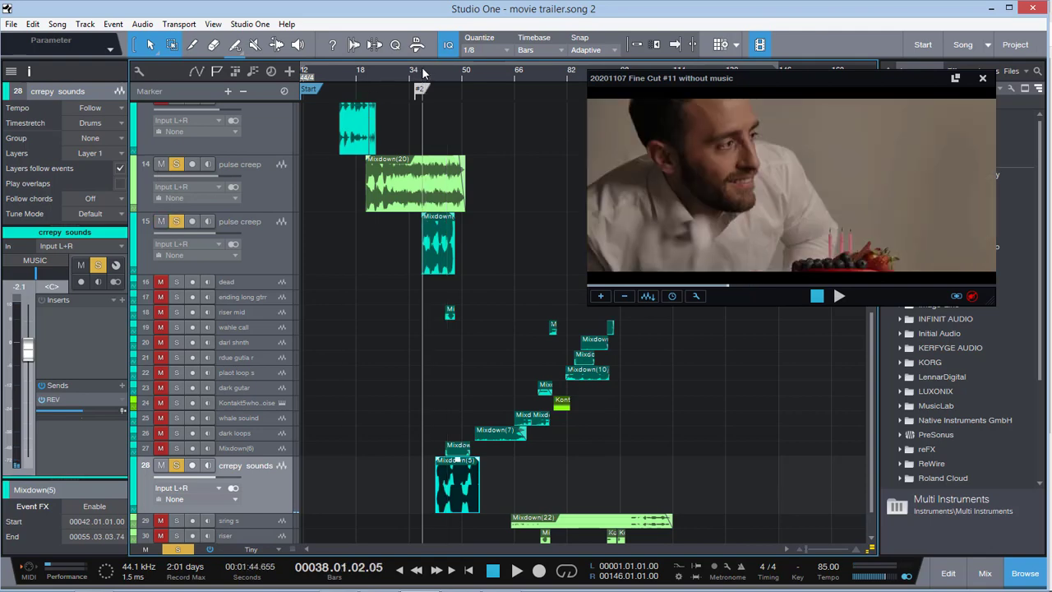
click(430, 71)
click(436, 72)
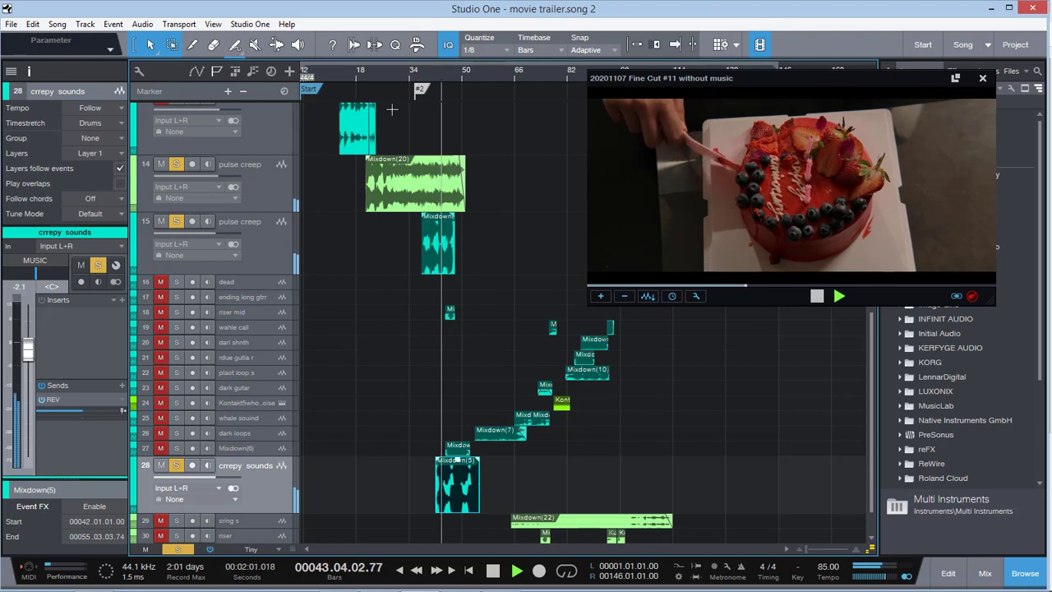
click(178, 549)
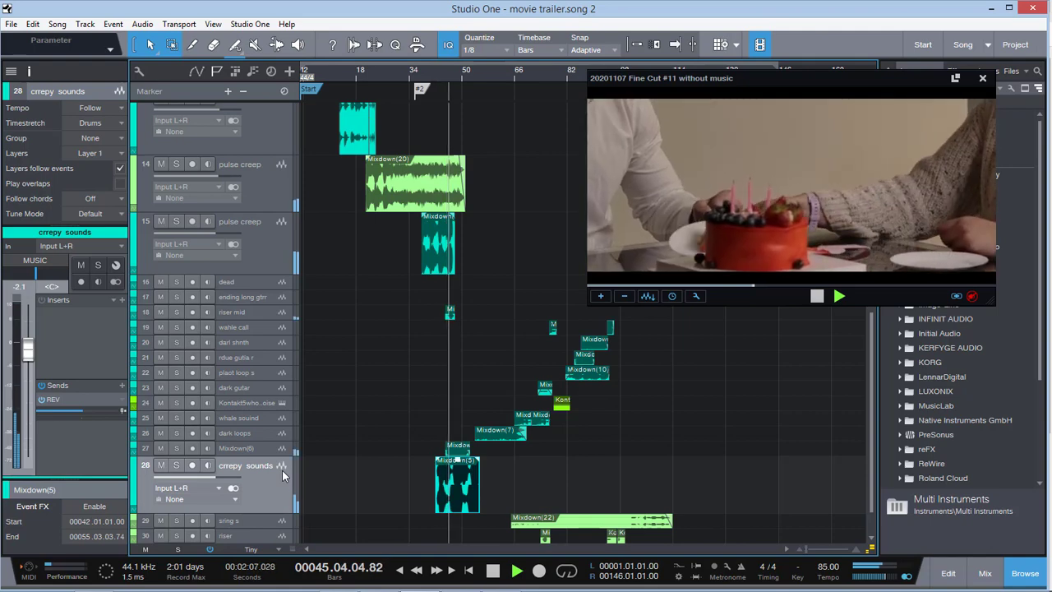
key(space)
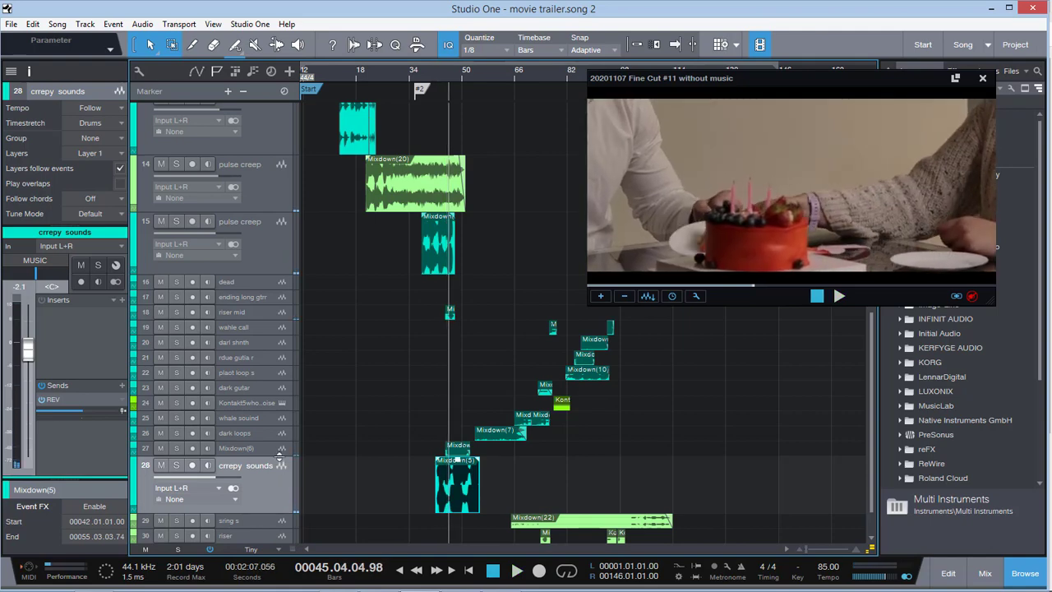
Enlarge the Mixdown(6) track and audition it soloed from the end of bar 45 into bar 46, removing its solo when done
drag(280, 456, 282, 467)
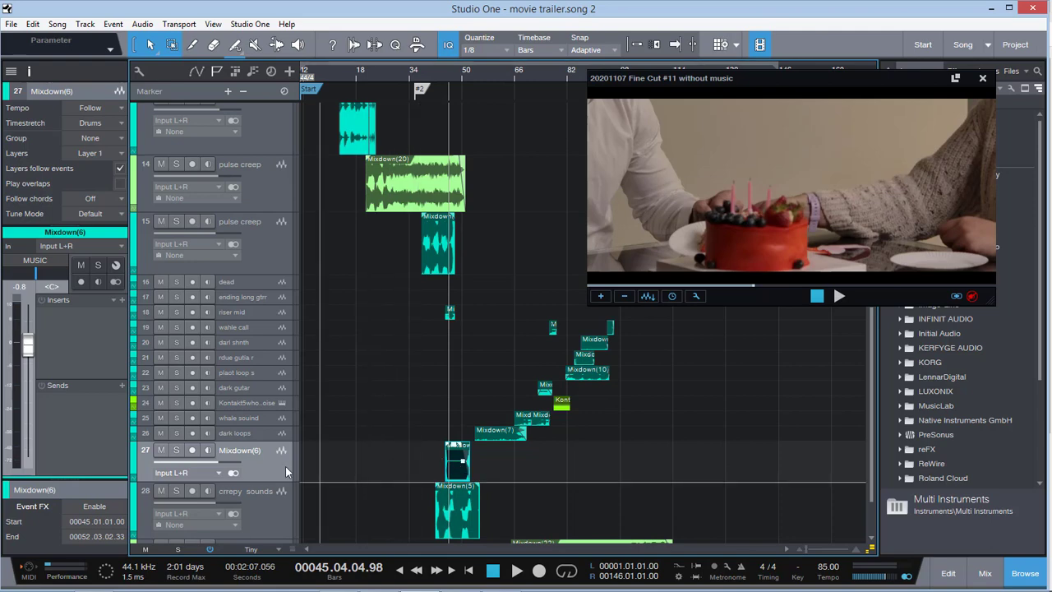
click(176, 450)
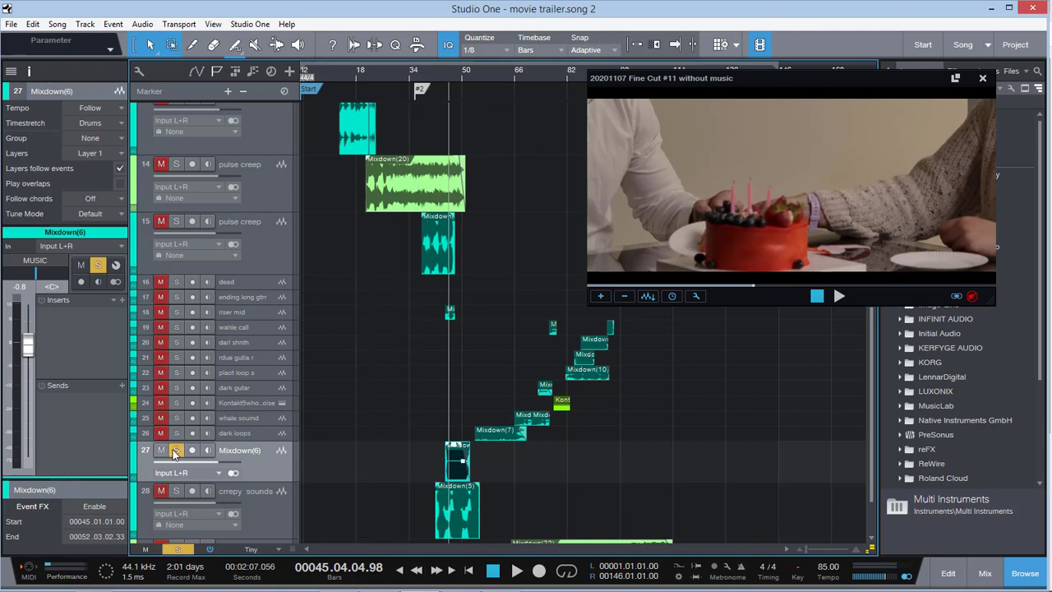
key(space)
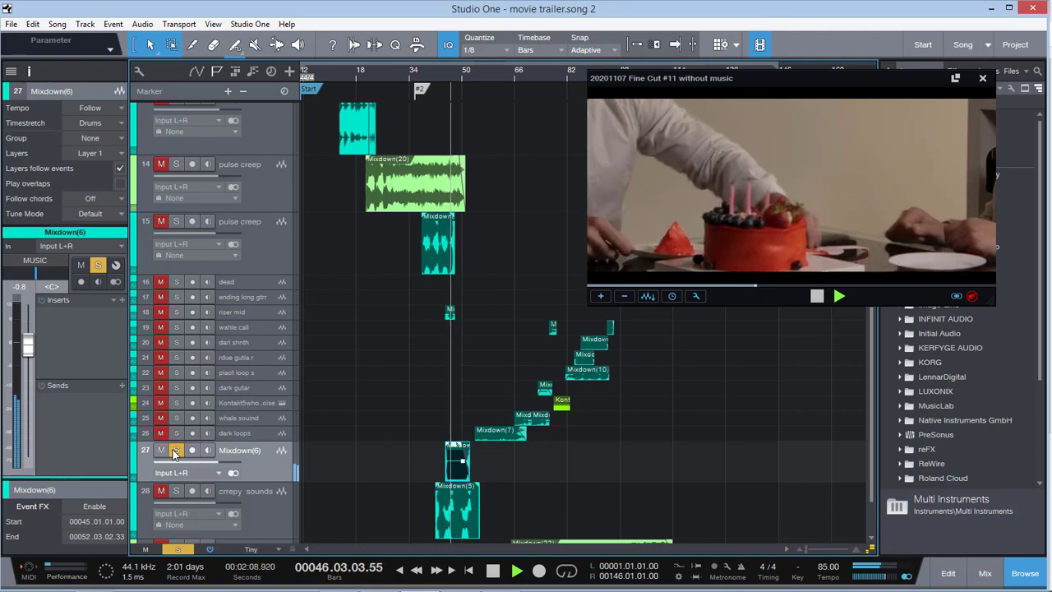
key(space)
click(176, 450)
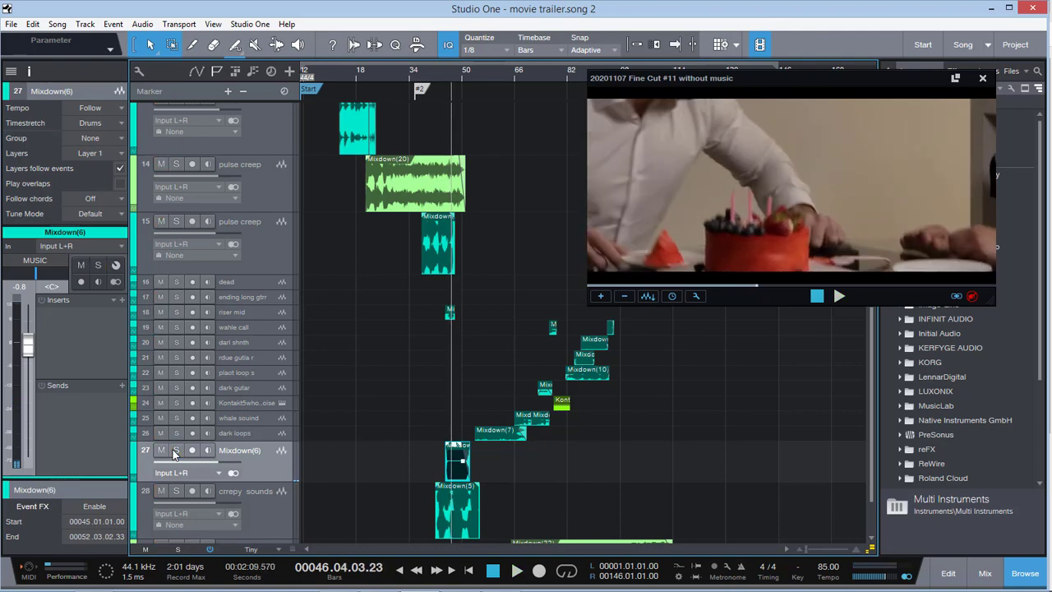
Play the full mix under the struggle scene into bar 50, and mute the film's own audio track
key(space)
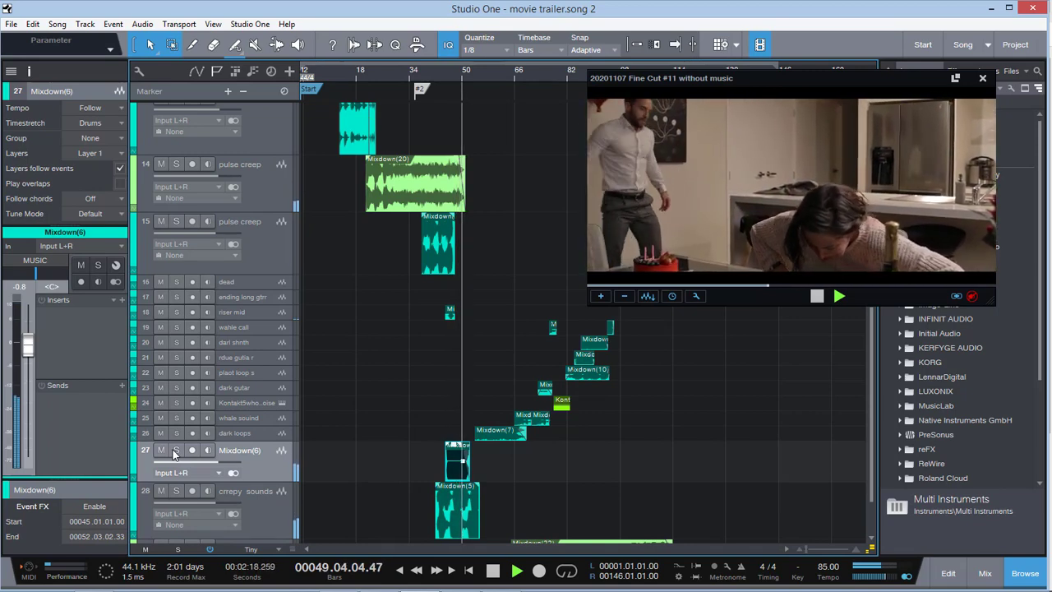
key(space)
scroll(173, 455, up, 10)
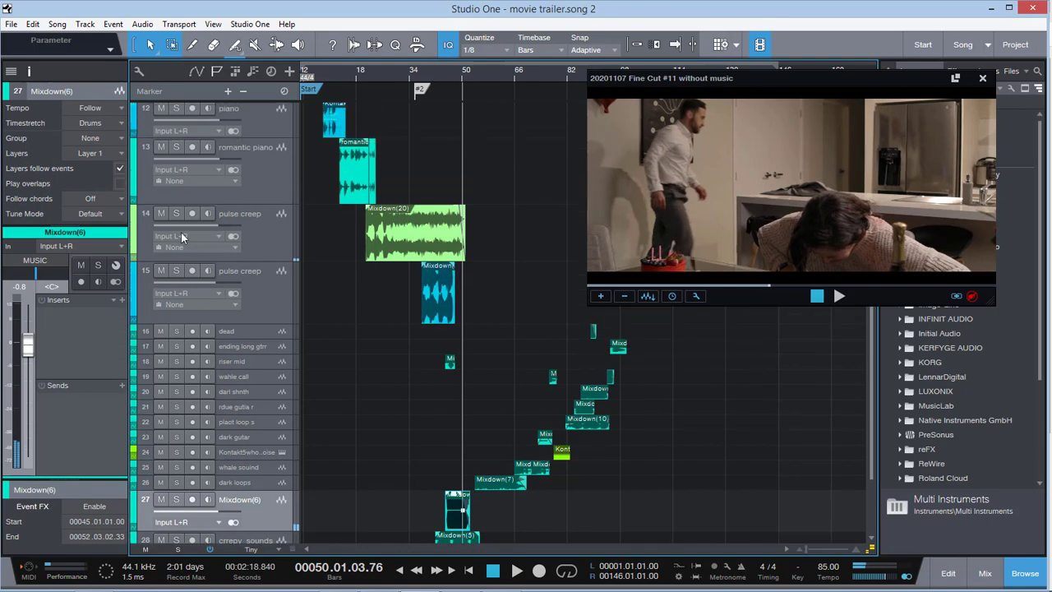
scroll(234, 196, up, 5)
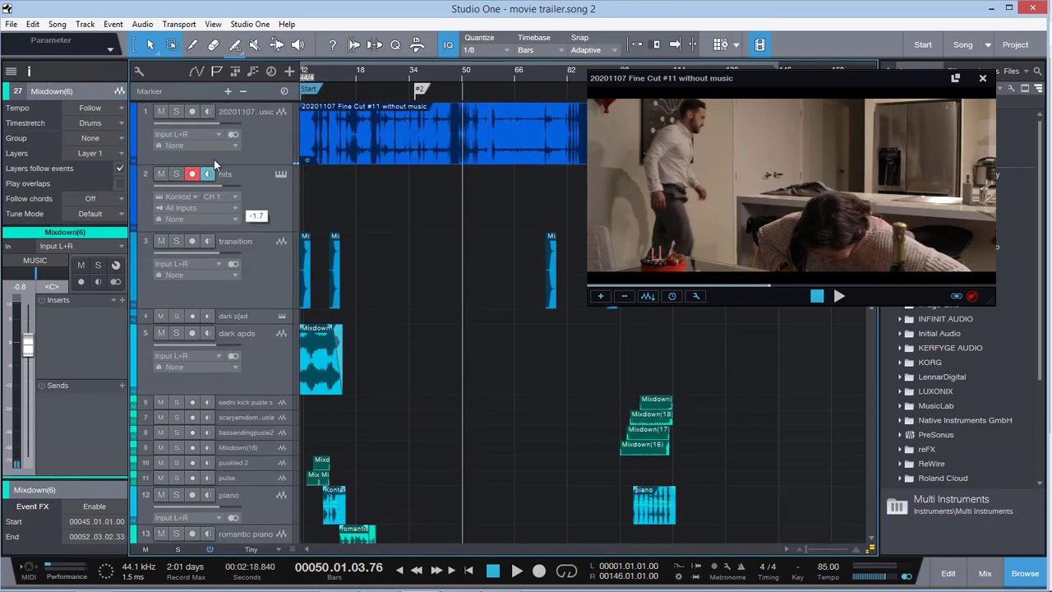
scroll(486, 240, down, 10)
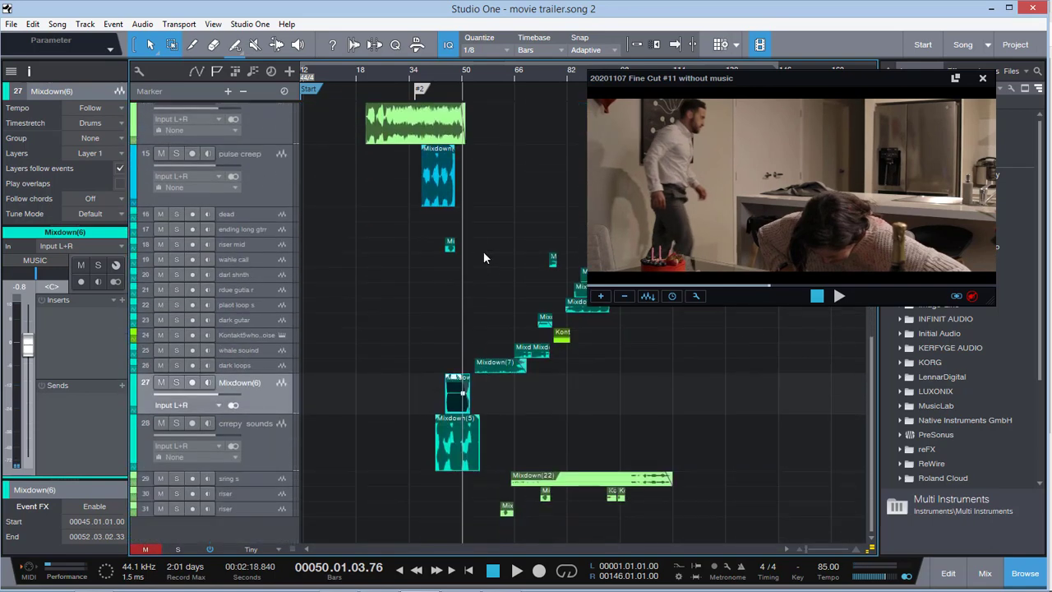
Zoom the timeline in slightly and play the music without film sound from bar 50, jumping back to bar 47 during playback
drag(808, 548, 810, 550)
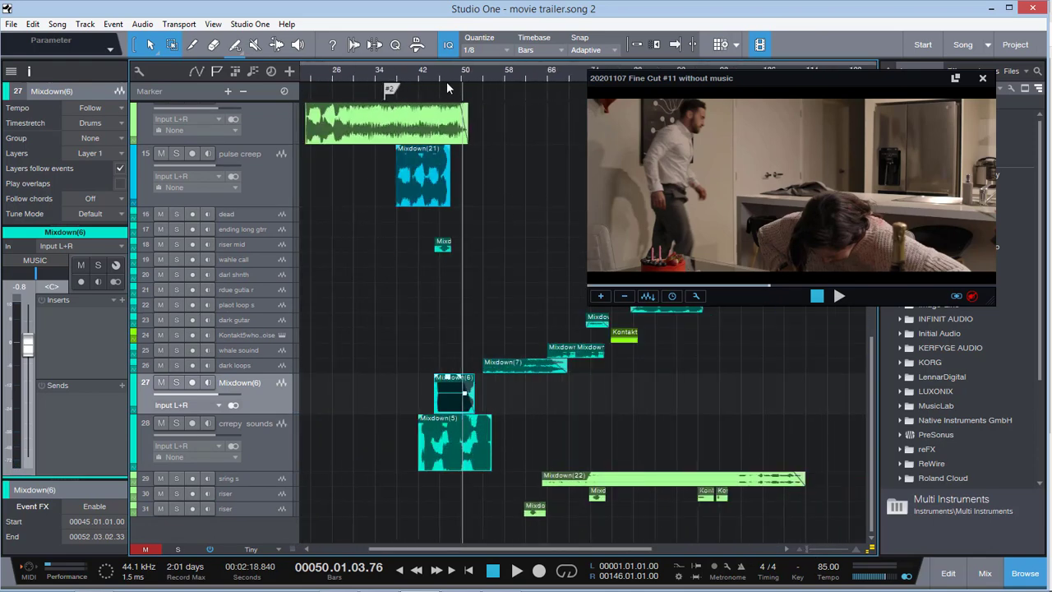
key(space)
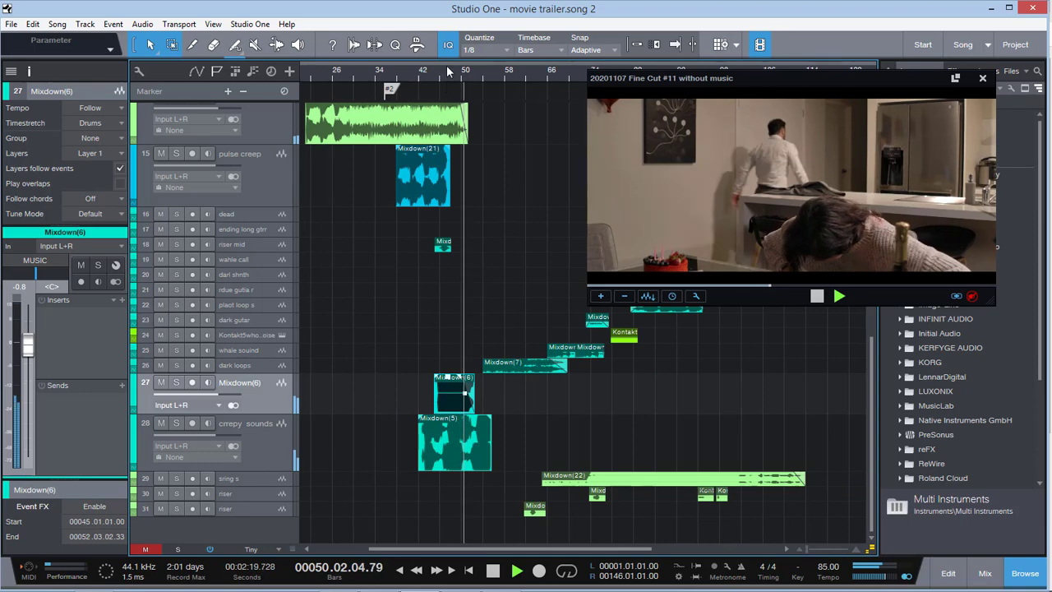
click(446, 72)
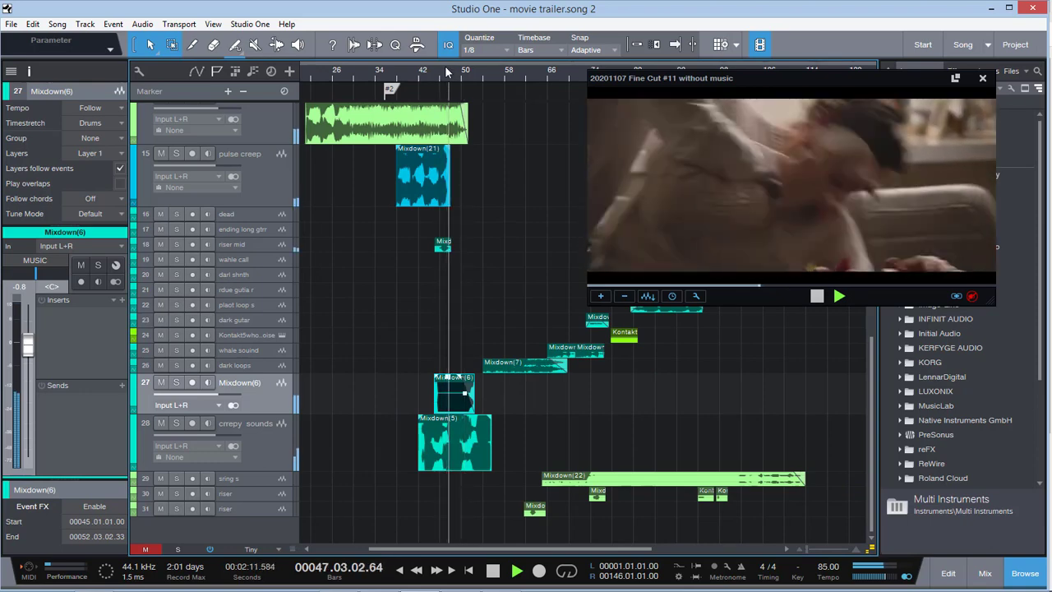
key(space)
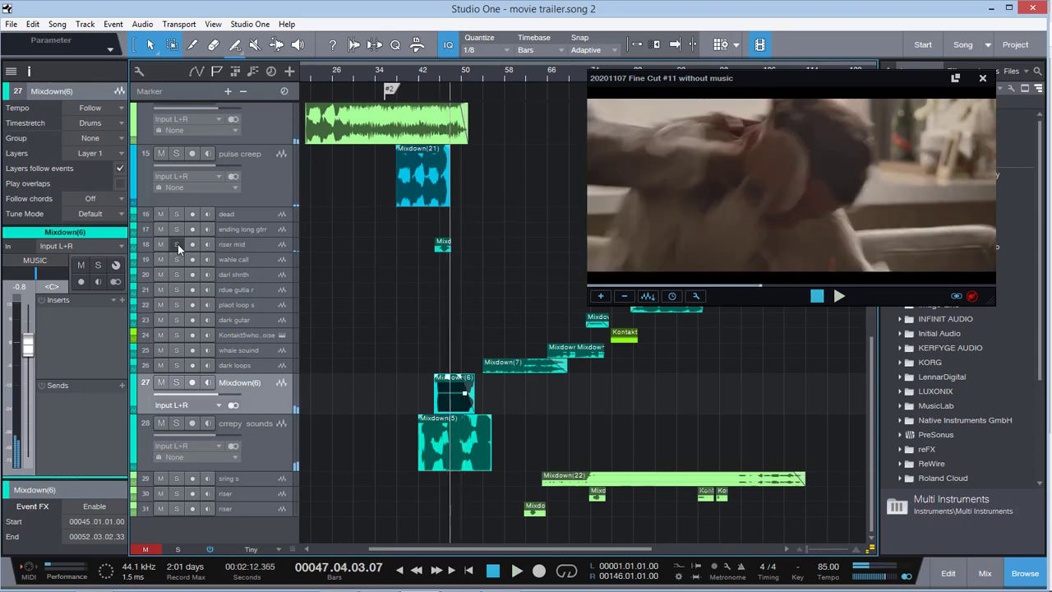
Audition the riser mid track soloed from the start of its event into bar 47, and clear its solo
click(177, 244)
click(437, 71)
key(space)
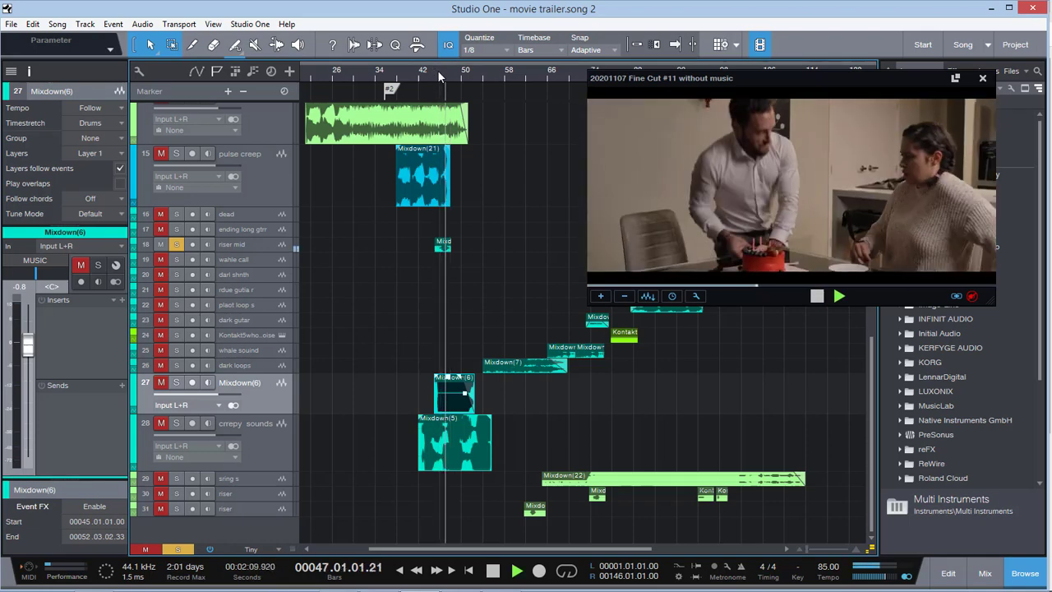
key(space)
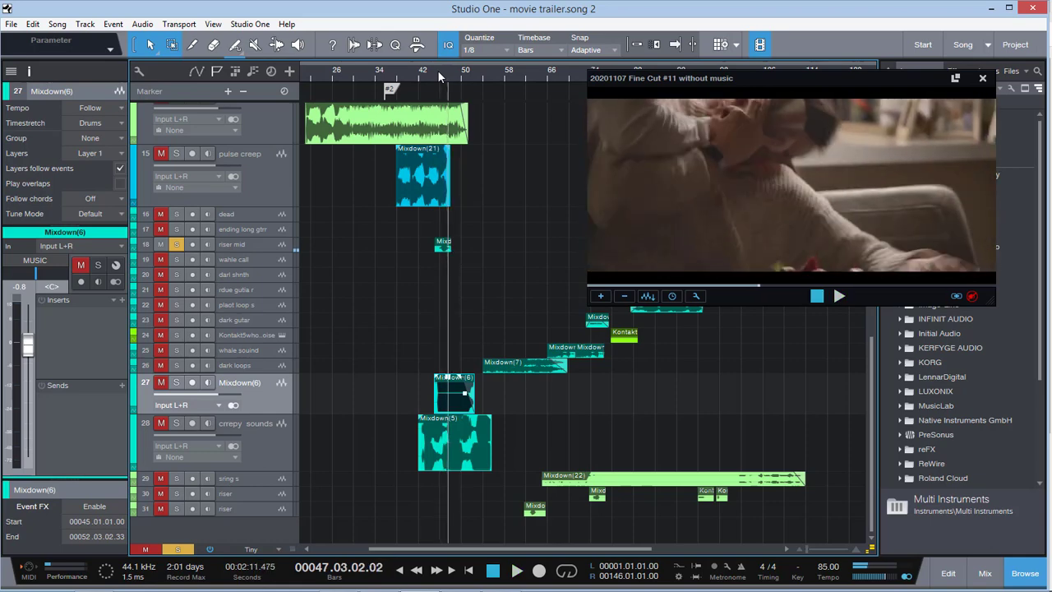
click(181, 245)
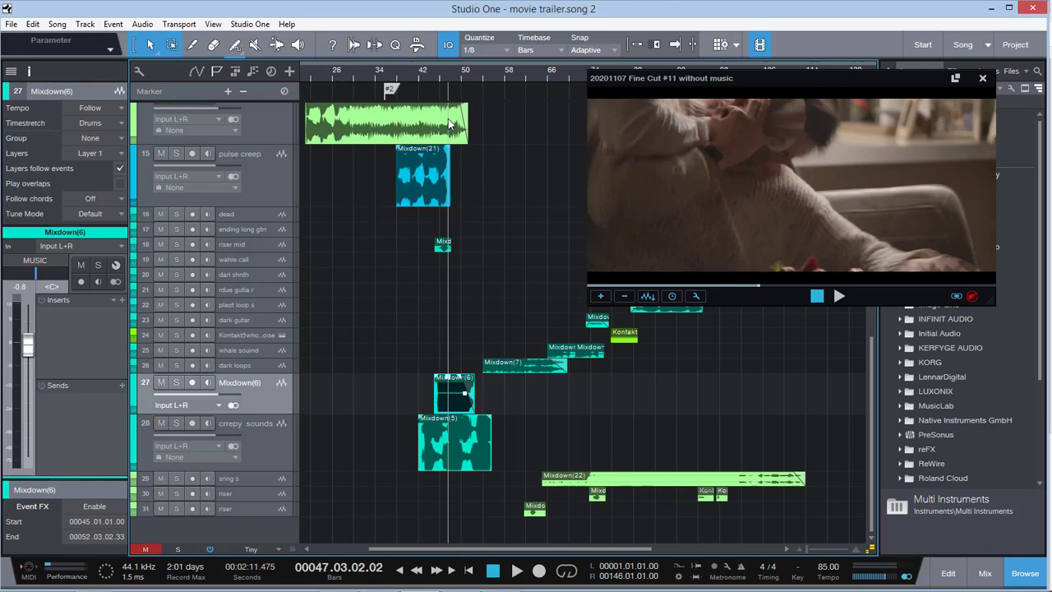
Listen to the combined music layers under the struggle scene from bar 47 into bar 53, pausing along the way
key(space)
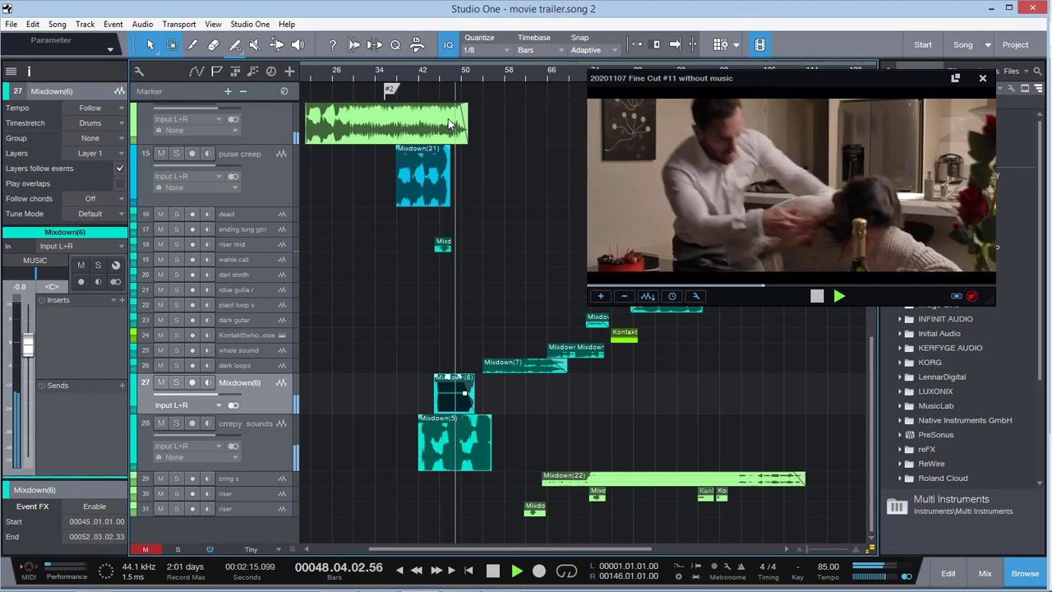
key(space)
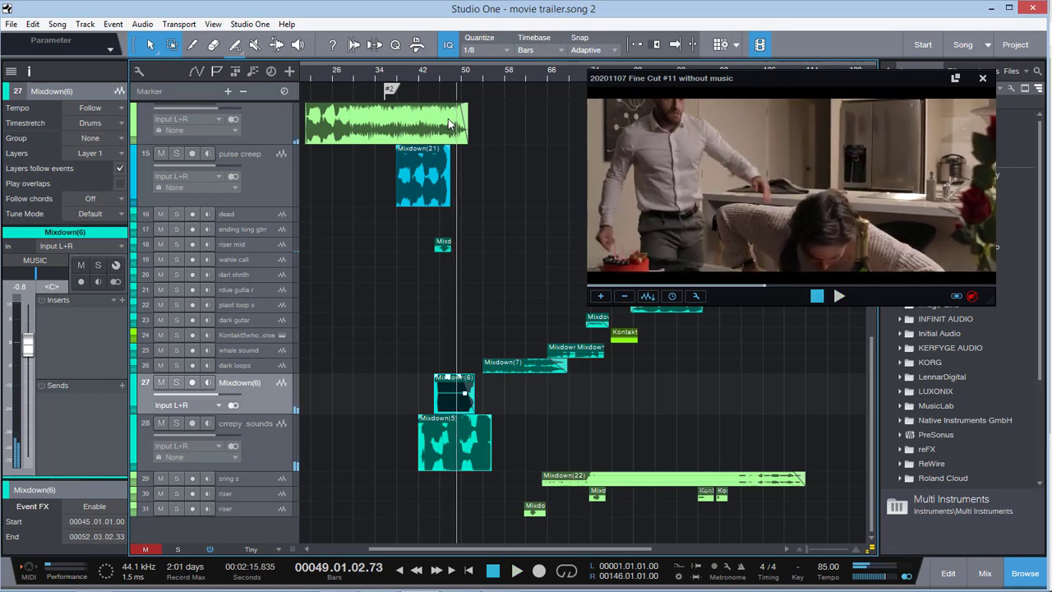
key(space)
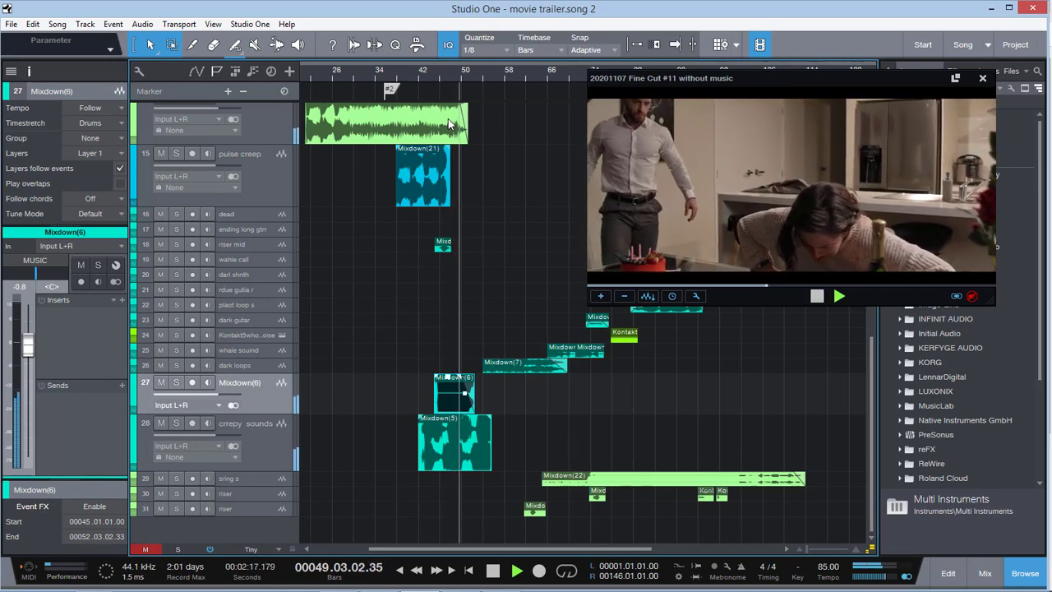
key(space)
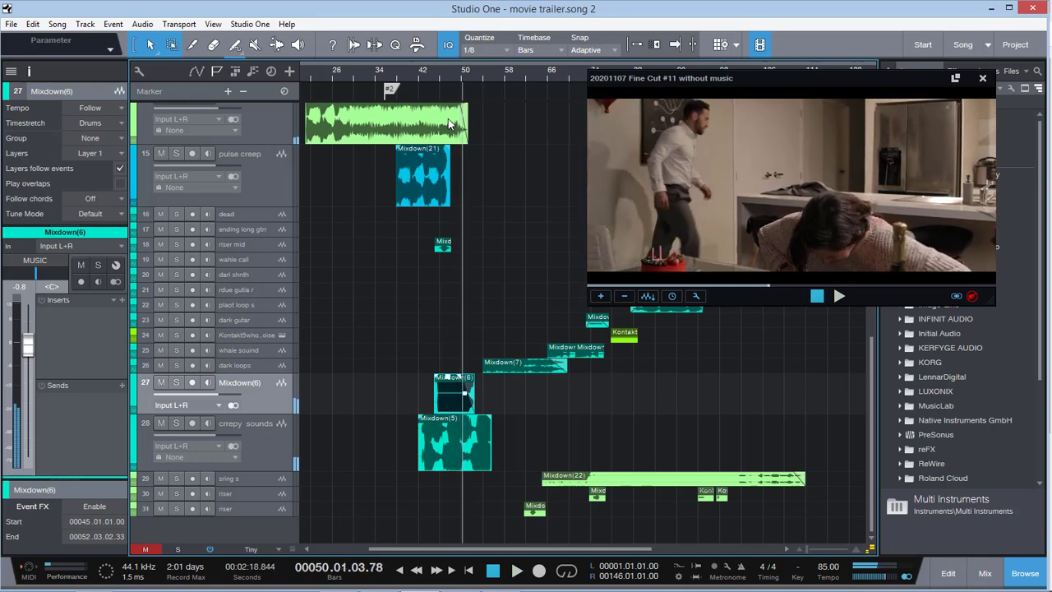
key(space)
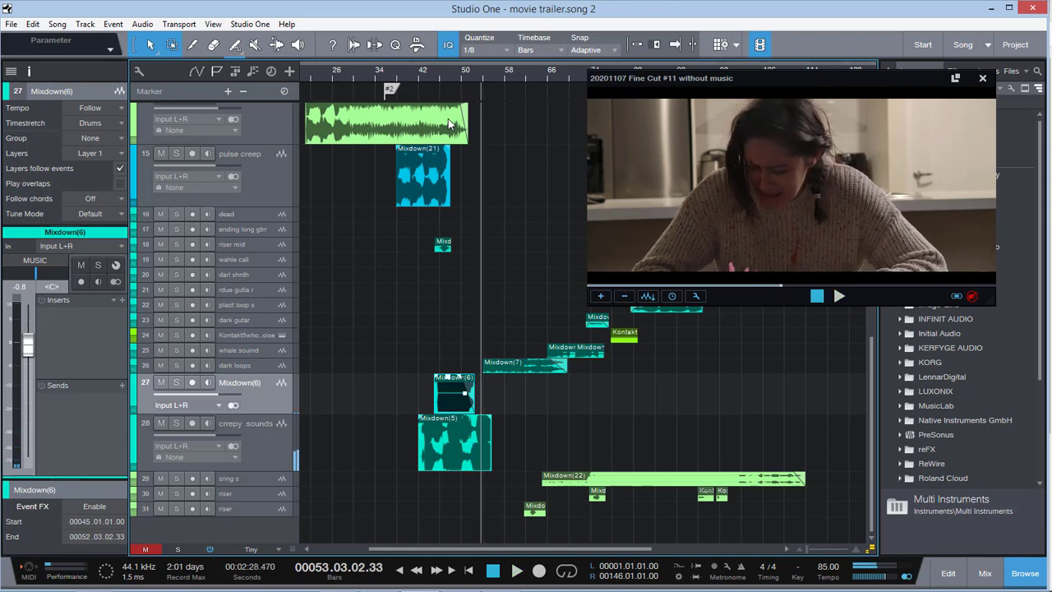
scroll(448, 122, up, 10)
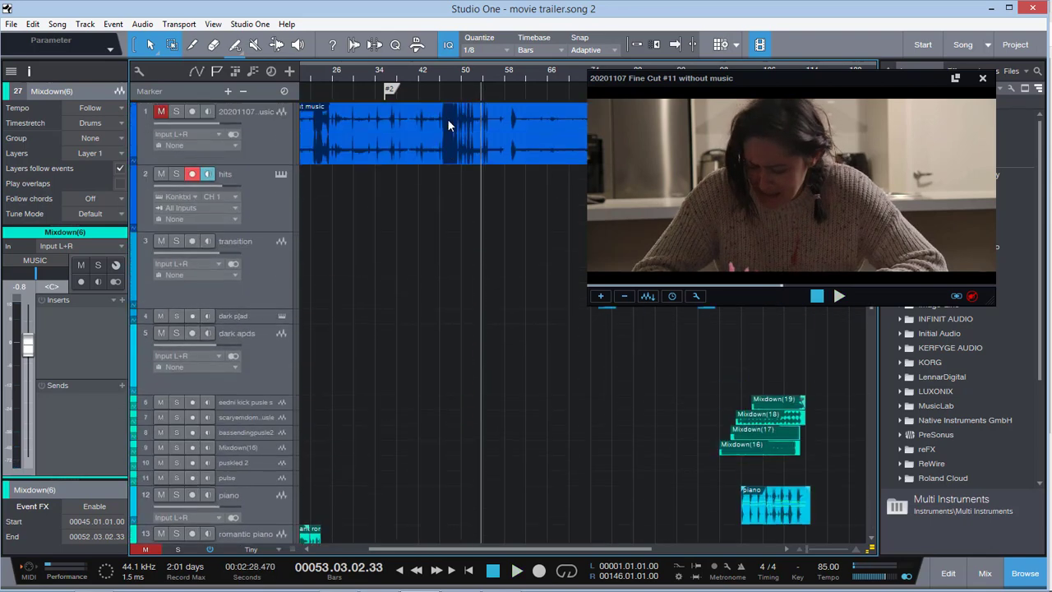
scroll(447, 123, down, 6)
scroll(446, 138, down, 3)
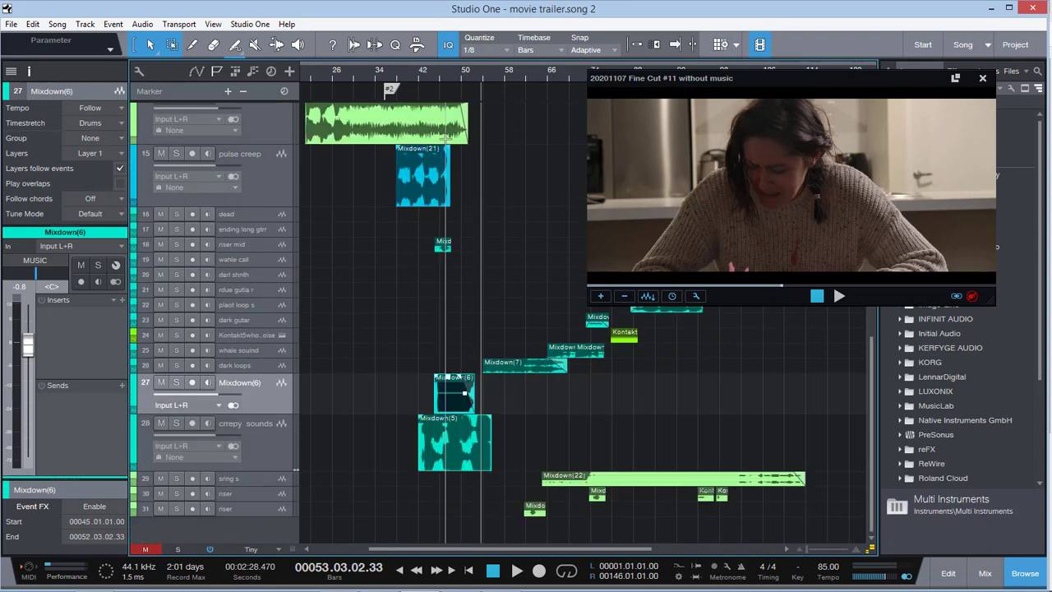
Audition the crrepy sounds track under the crying scene from bar 51 into bar 54, and clear all track mutes
click(269, 448)
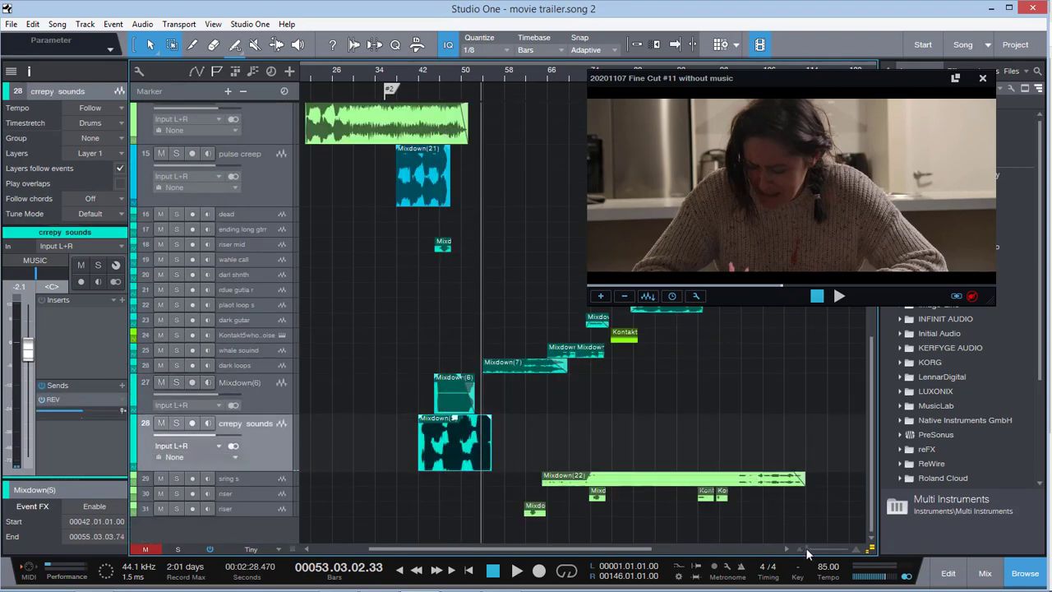
drag(806, 549, 807, 549)
click(450, 76)
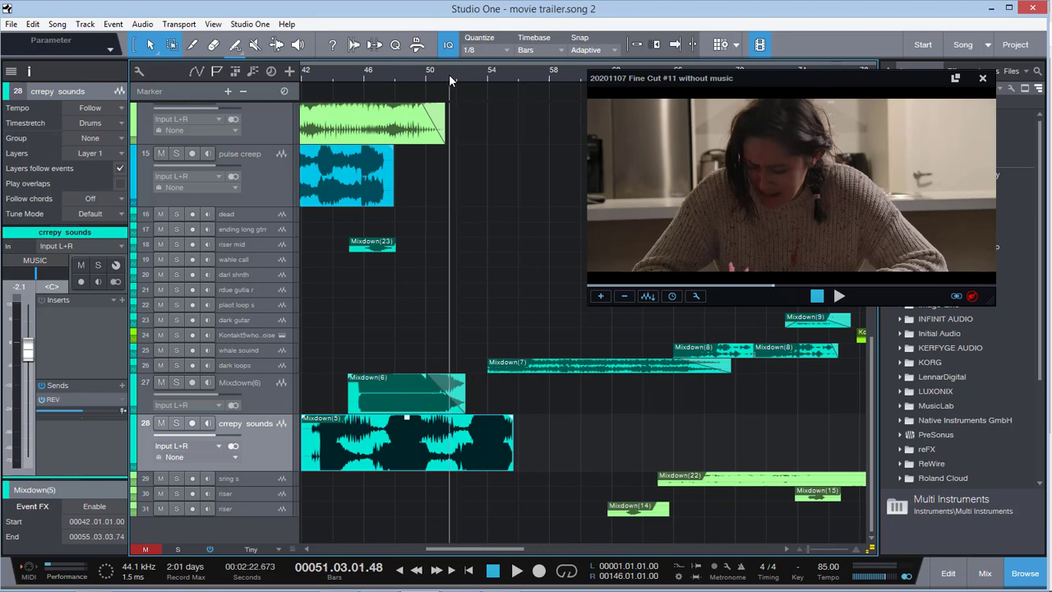
key(space)
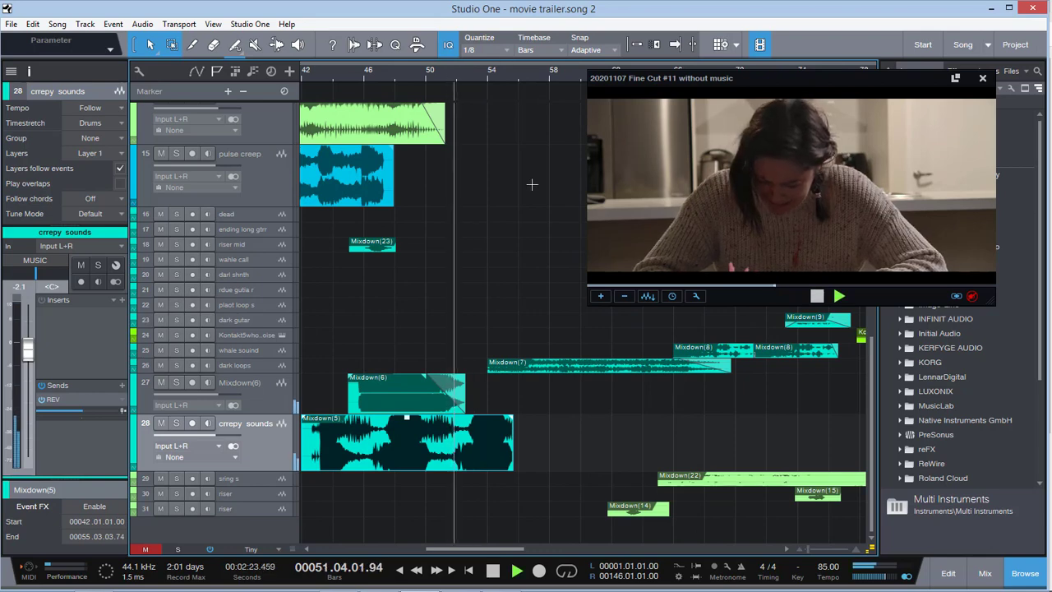
click(176, 423)
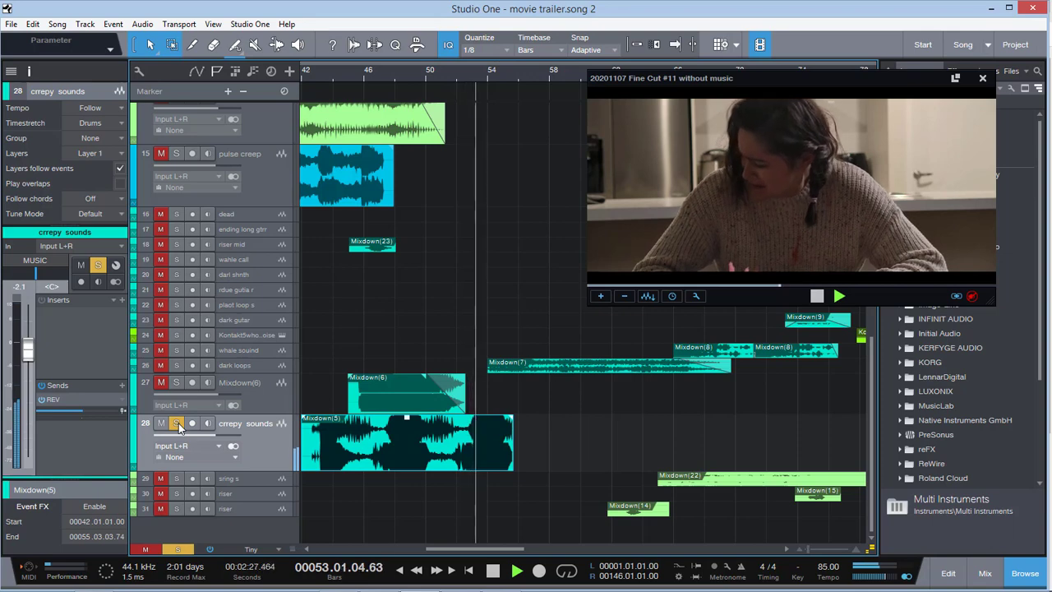
click(146, 550)
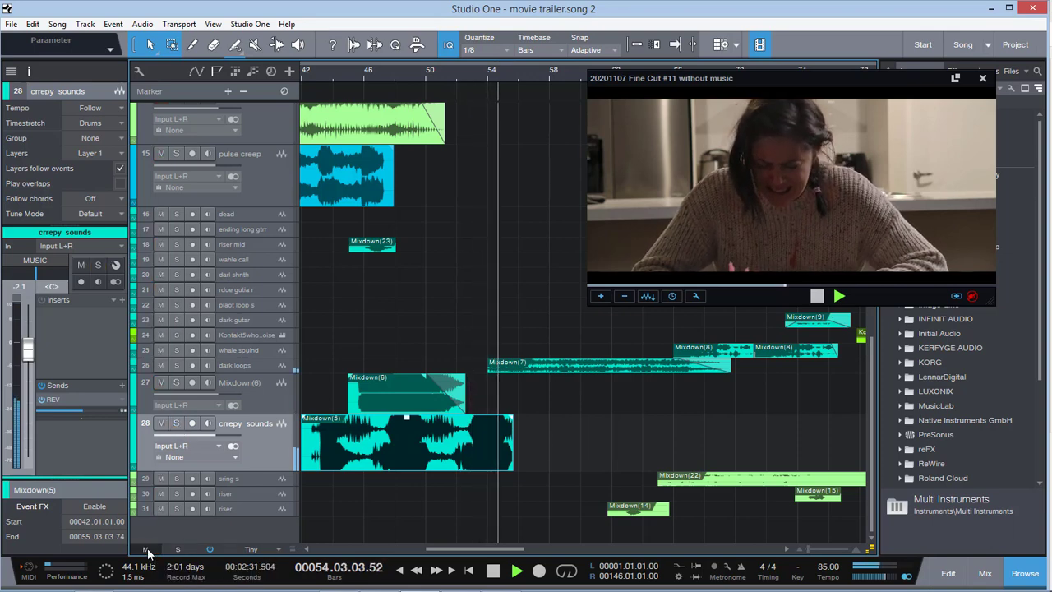
Enlarge the dark loops track and select it, letting the music play on into bar 58
drag(448, 549, 470, 549)
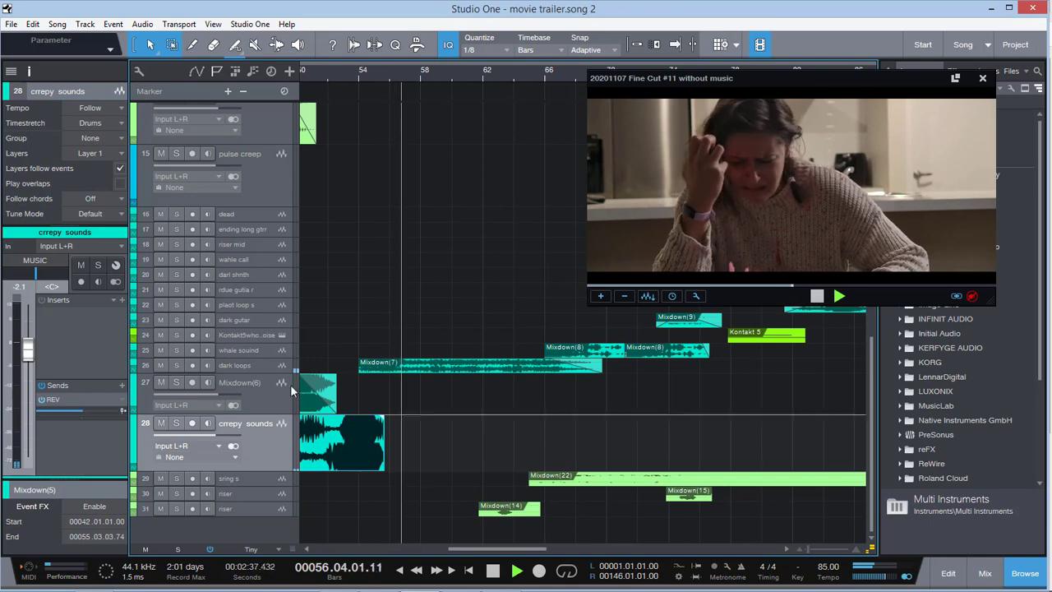
drag(280, 373, 280, 404)
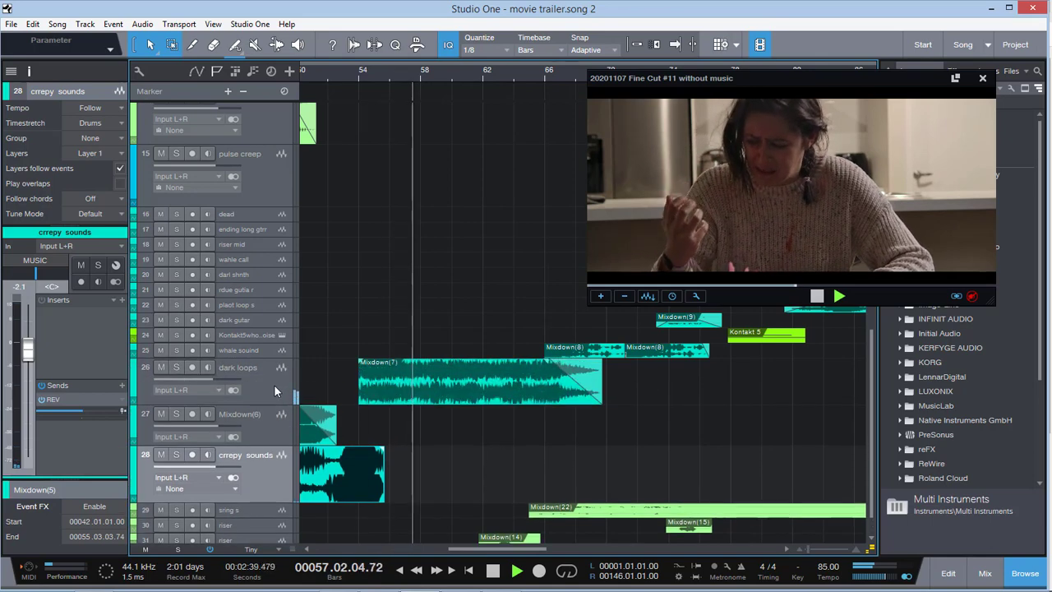
click(275, 385)
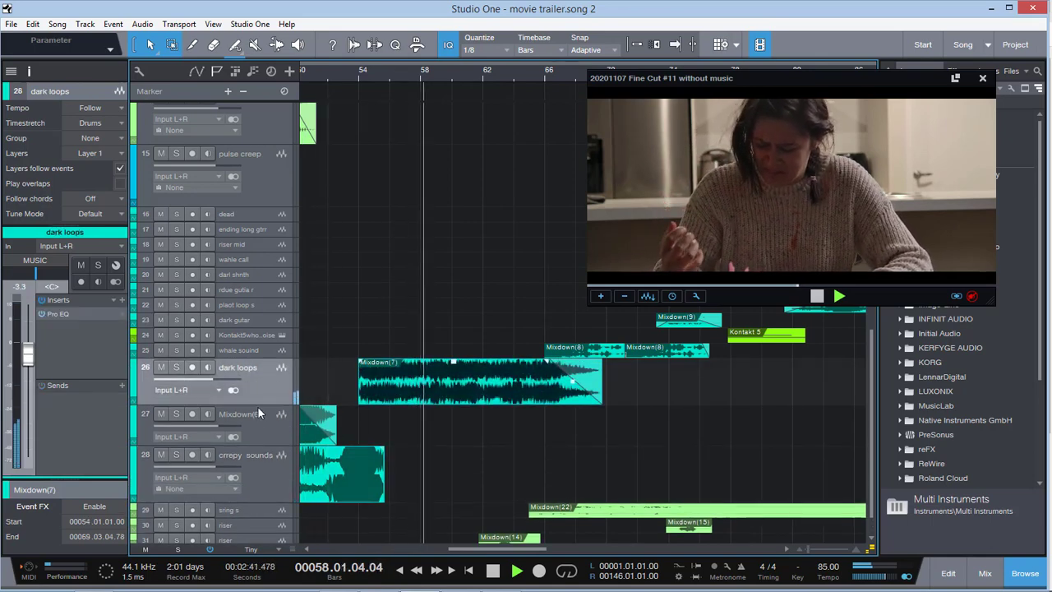
key(space)
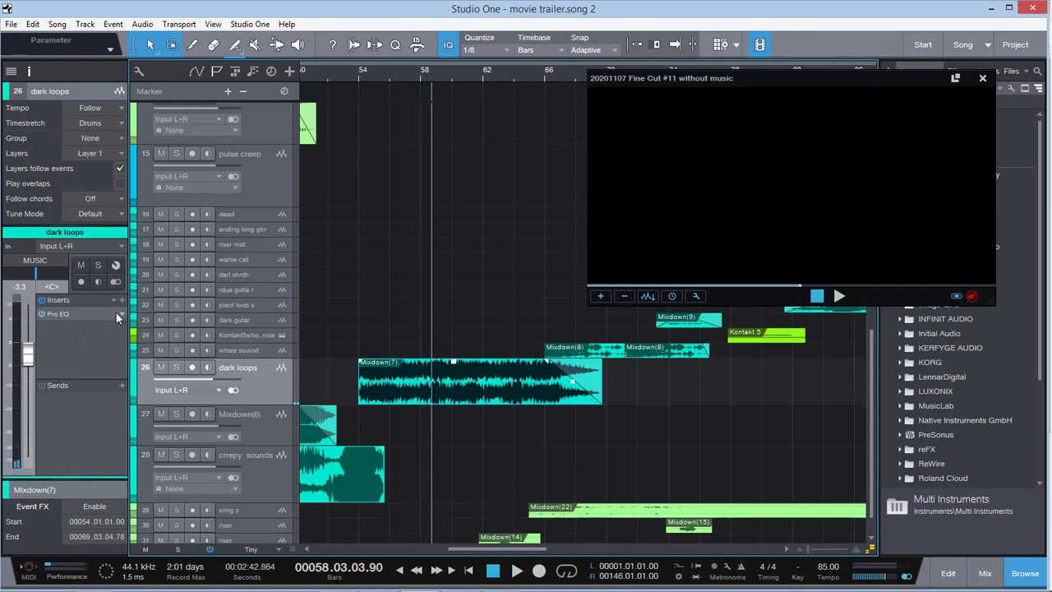
click(267, 423)
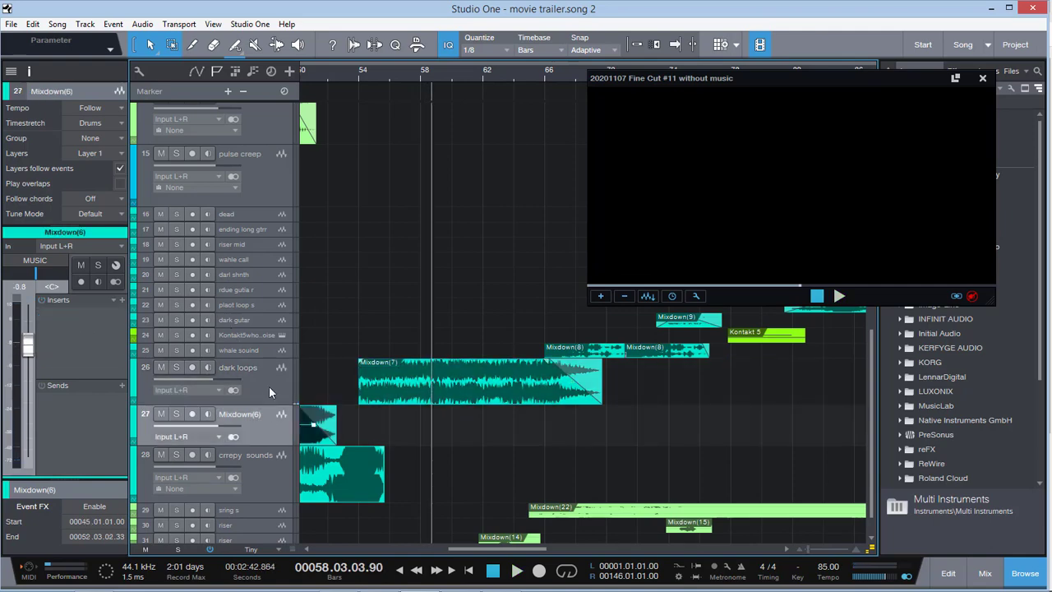
click(269, 386)
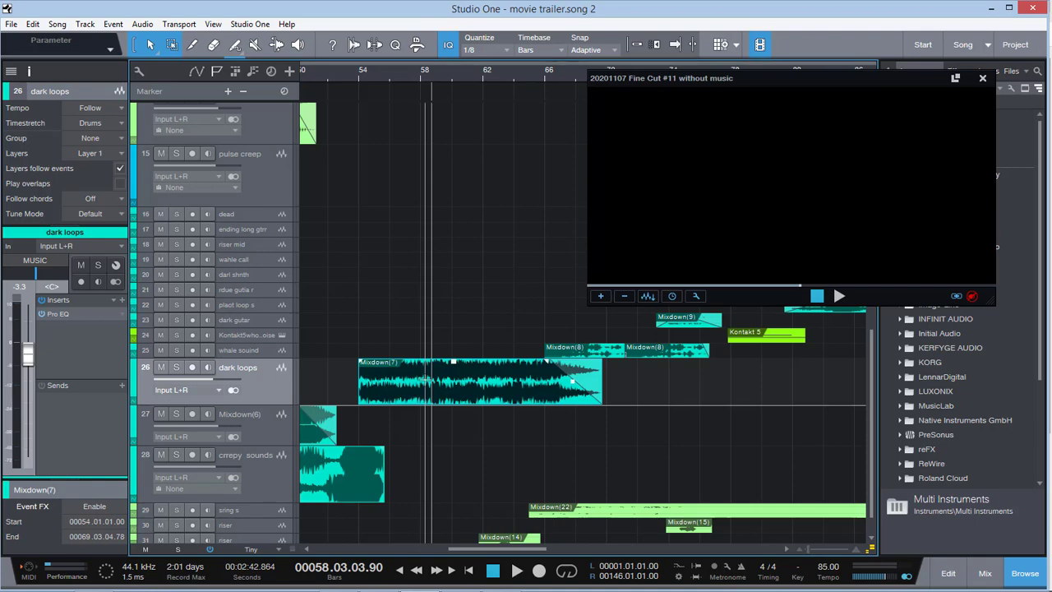
Listen to the dark loops layer under the mirror scene from bar 58 into bar 63, soloing it briefly
key(space)
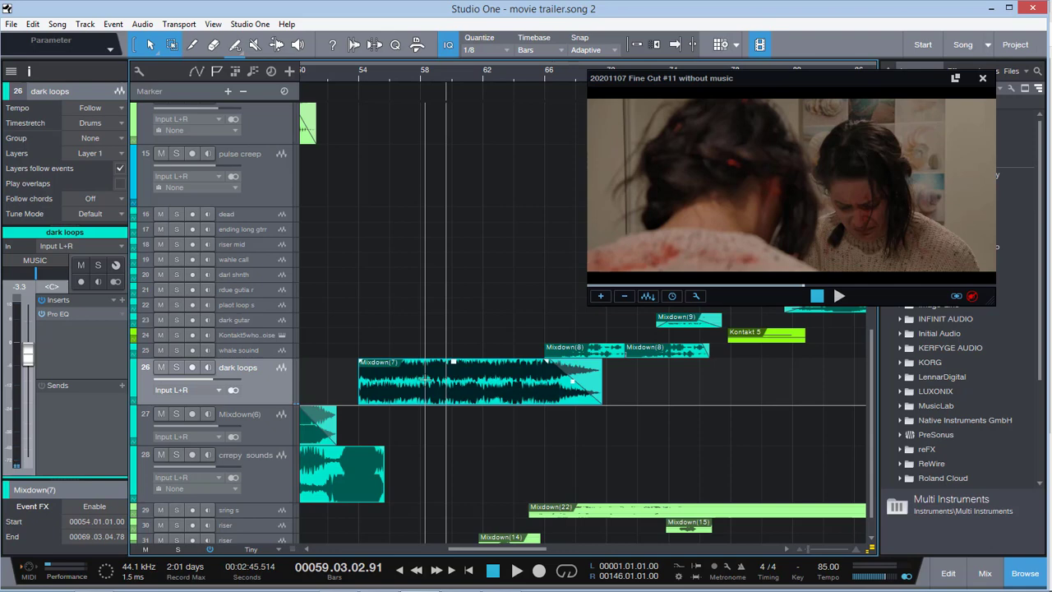
key(space)
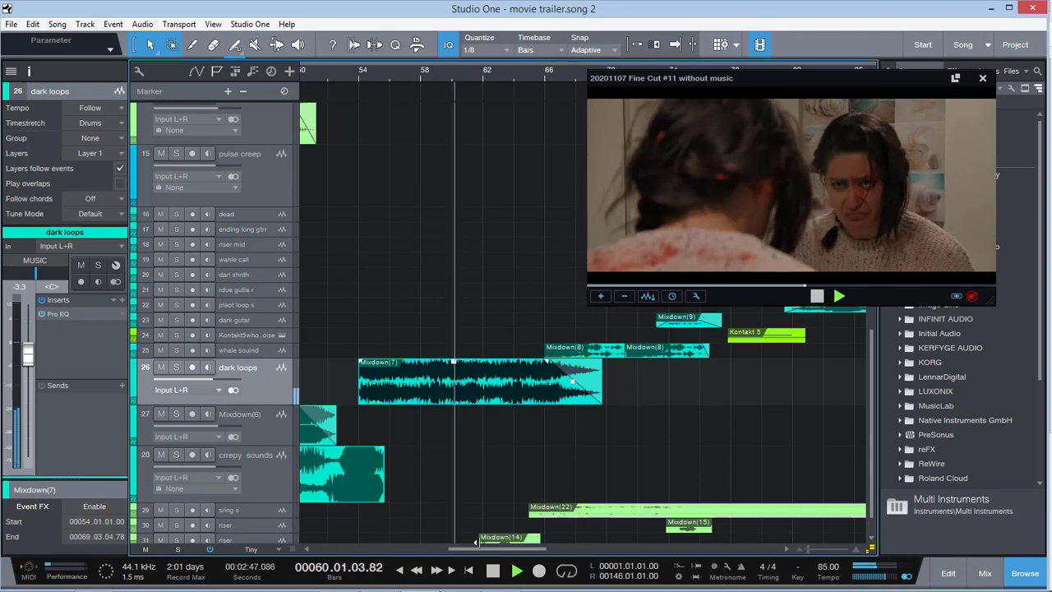
drag(483, 549, 492, 549)
scroll(522, 437, down, 1)
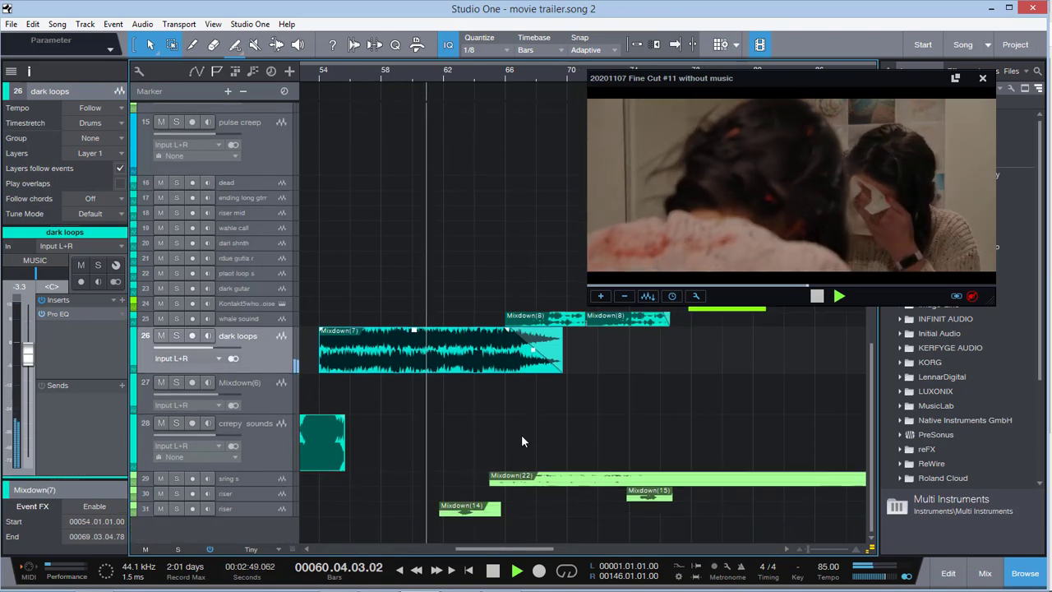
click(176, 335)
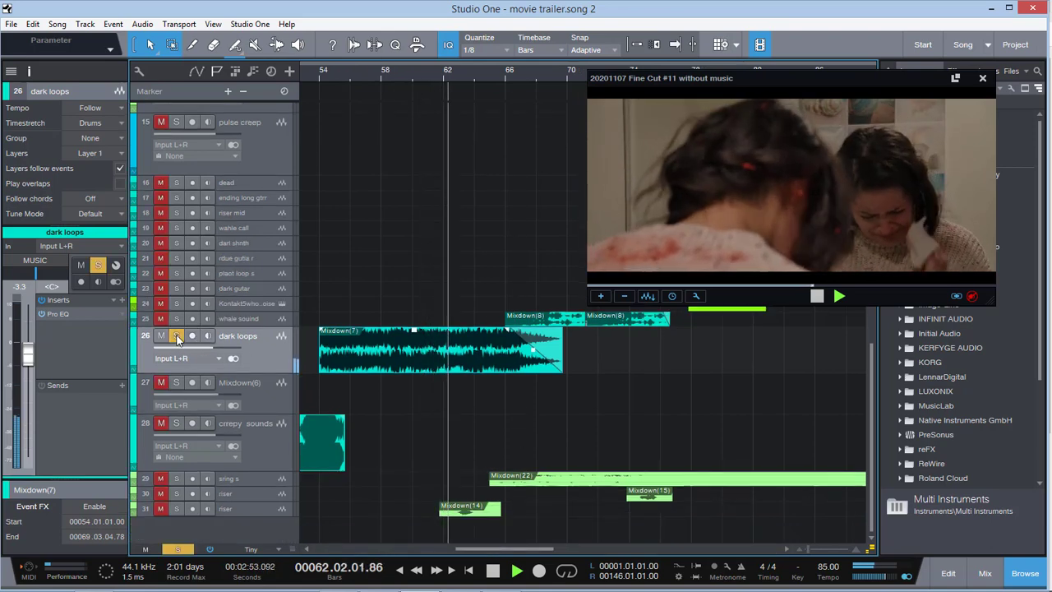
click(177, 336)
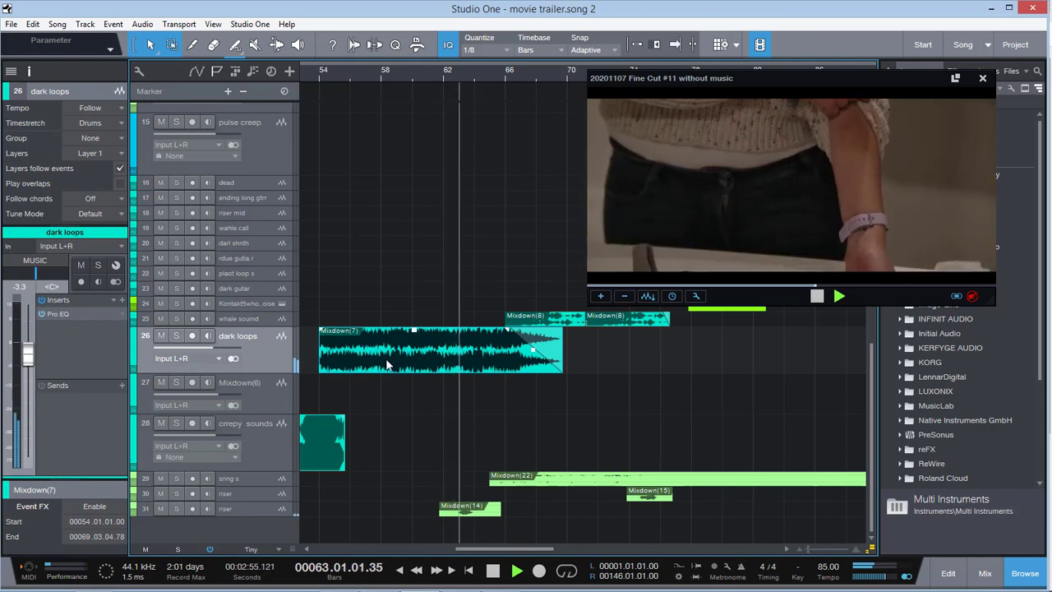
key(space)
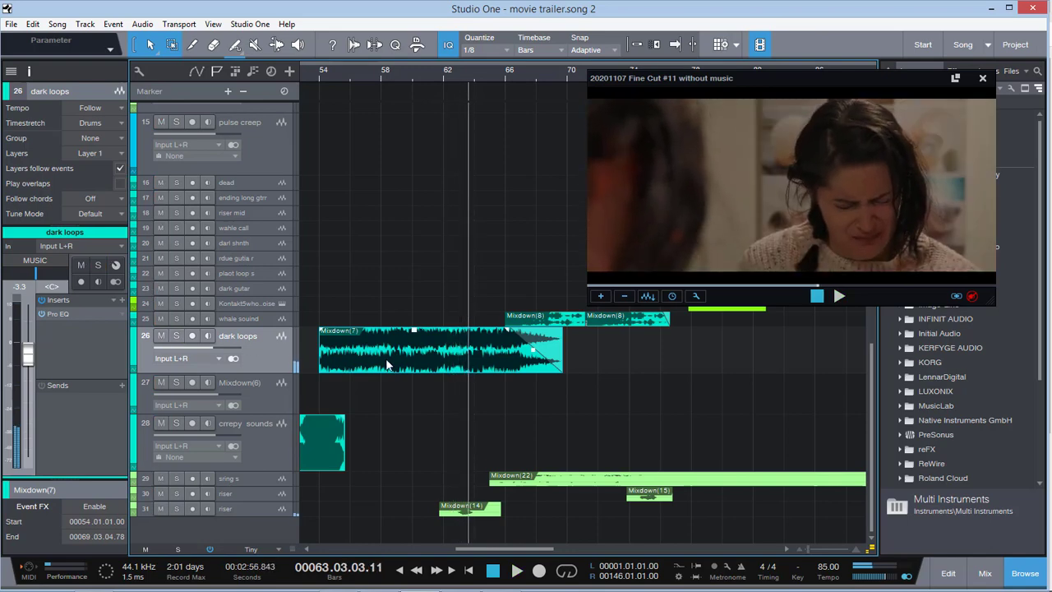
Solo riser track 31 together with dark loops, and enlarge the riser track around its event at bar 63
click(176, 508)
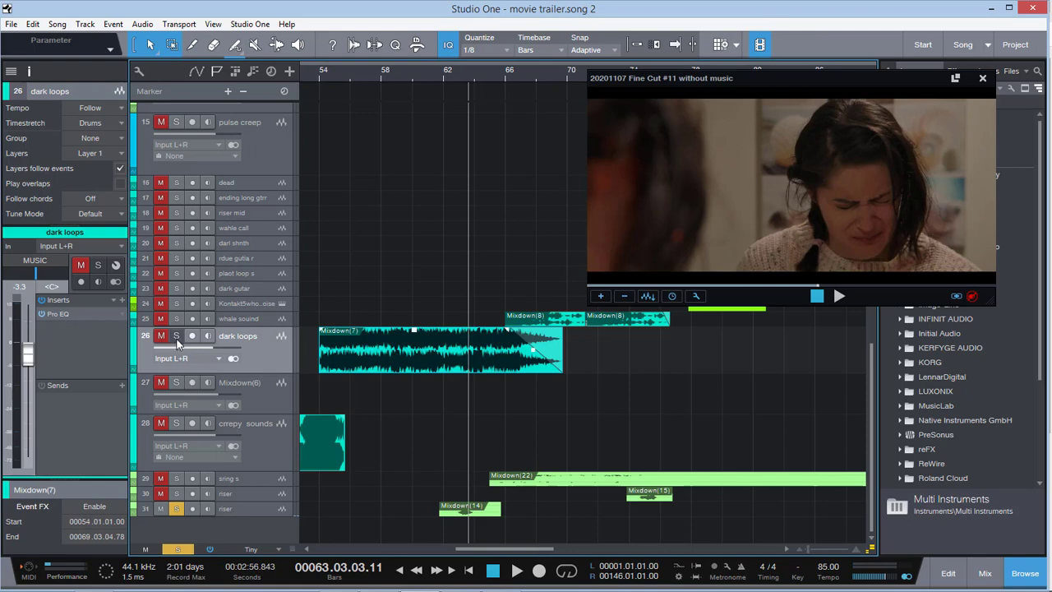
click(459, 73)
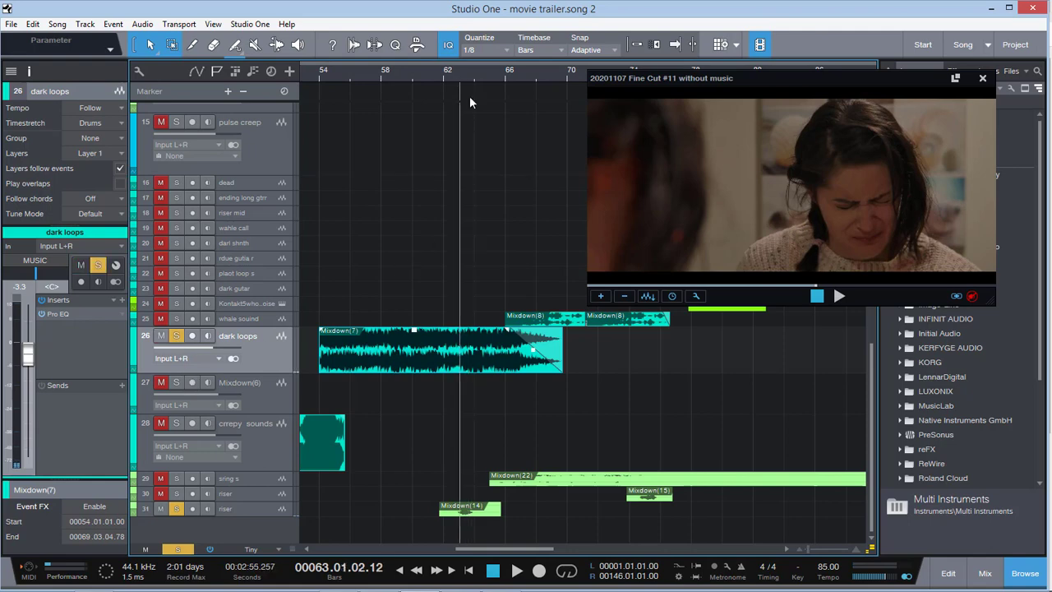
key(e)
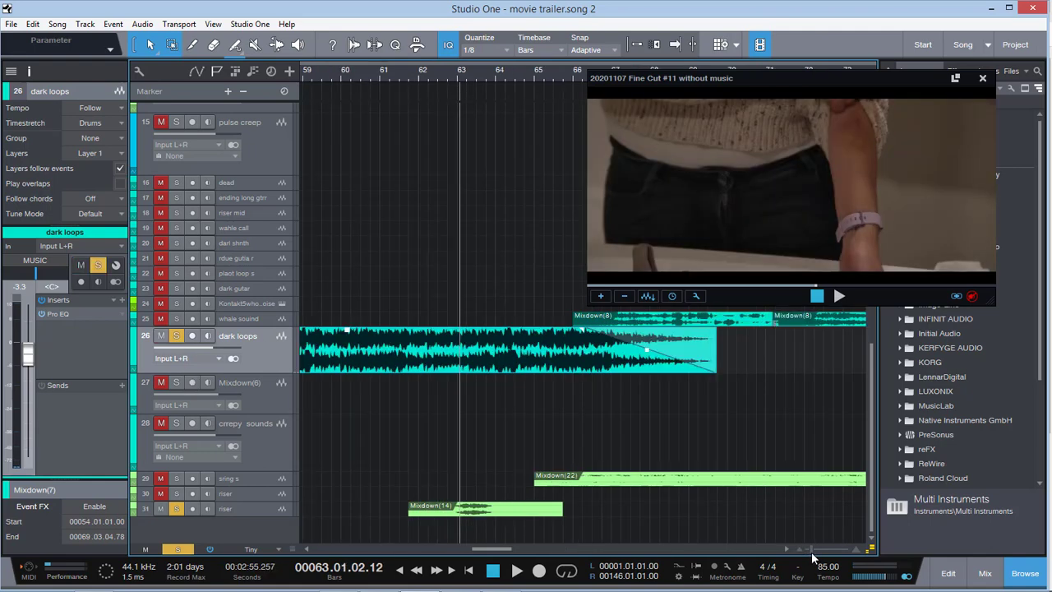
drag(271, 516, 271, 530)
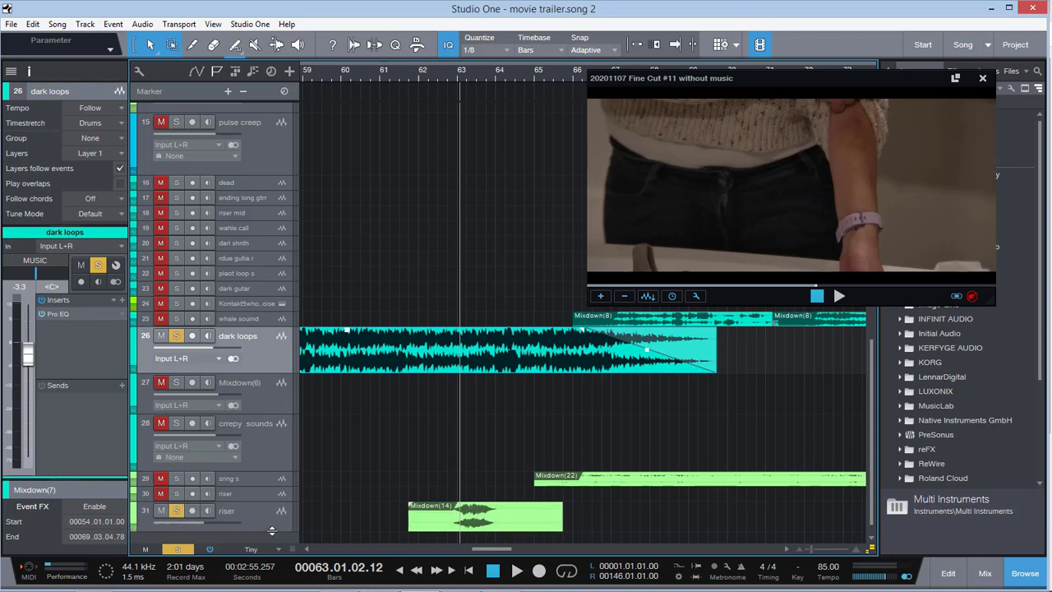
Audition the soloed riser and dark loops tracks from bar 62 to bar 64, and clear the solos
click(451, 74)
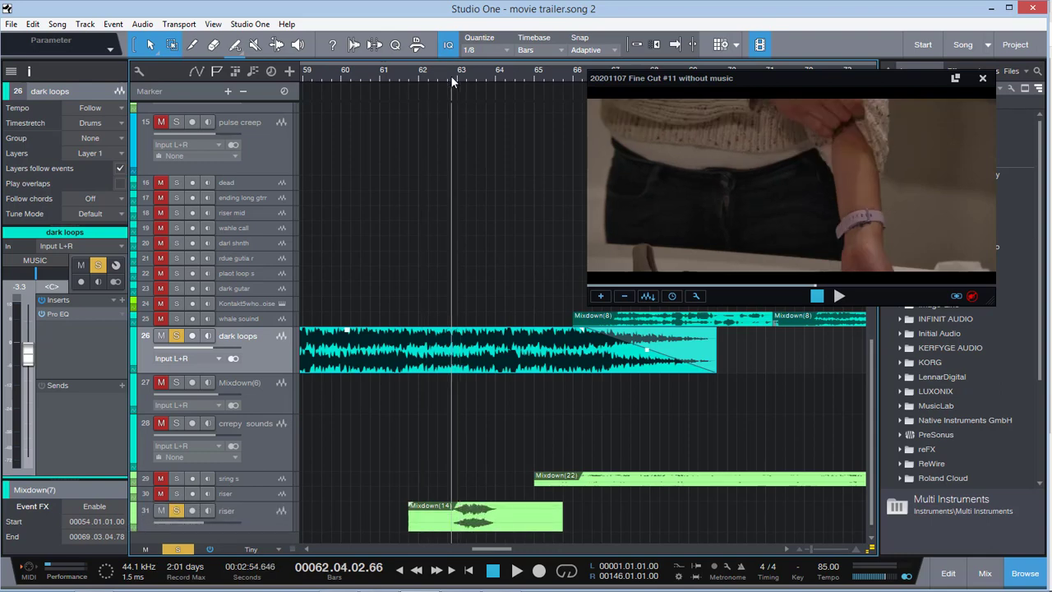
key(space)
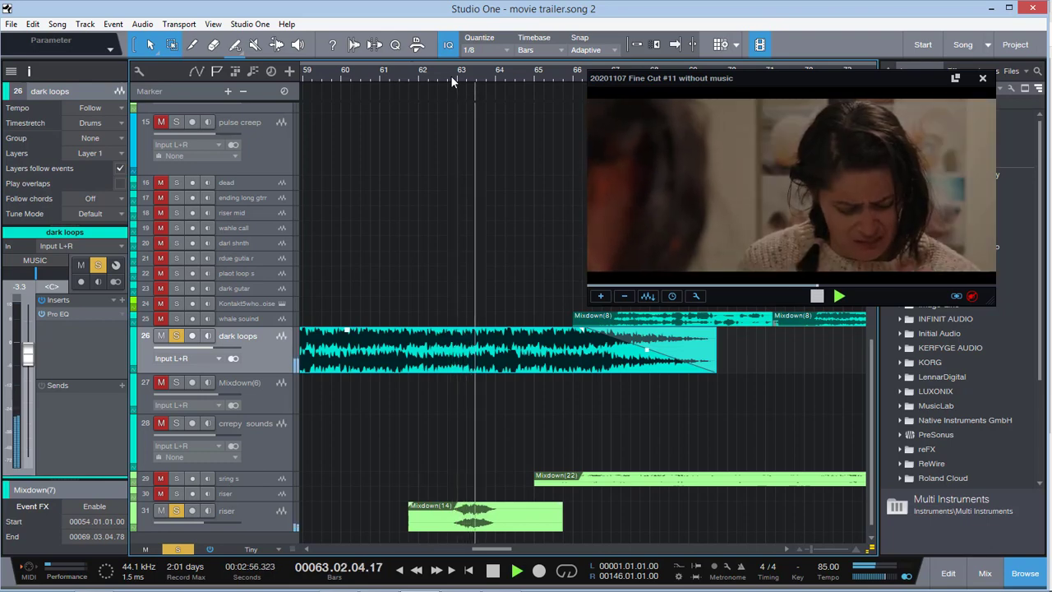
key(space)
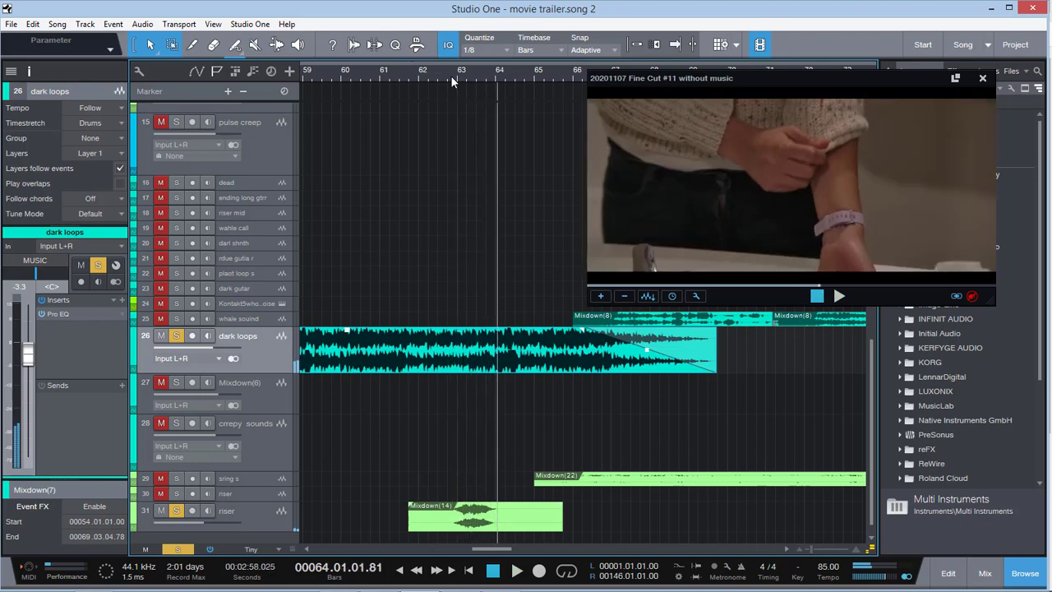
click(190, 547)
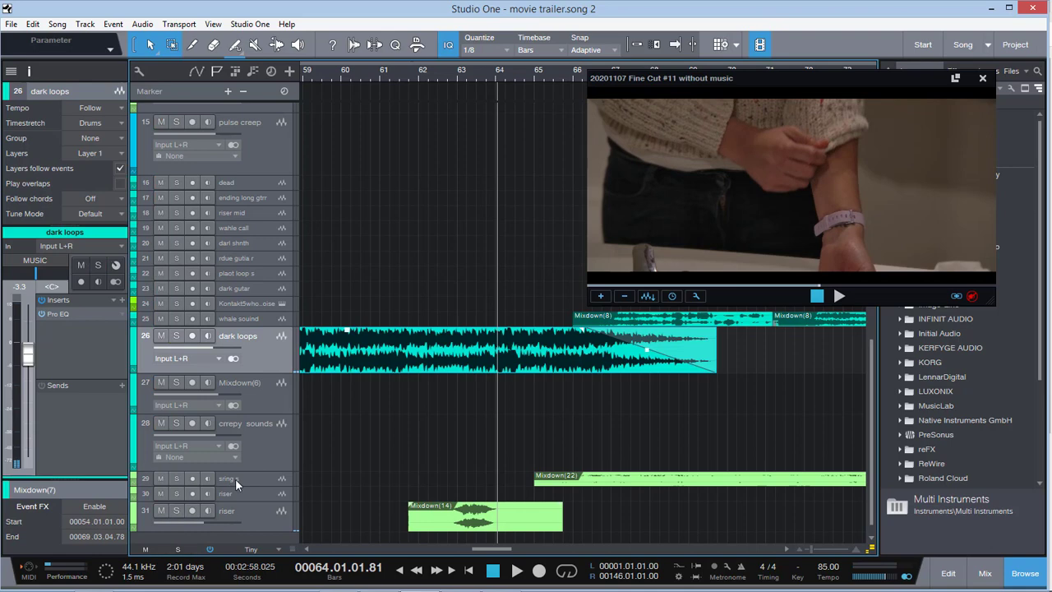
Play the full mix from bar 64 into bar 66, through the change from the mirror to the fridge scene
key(space)
key(space)
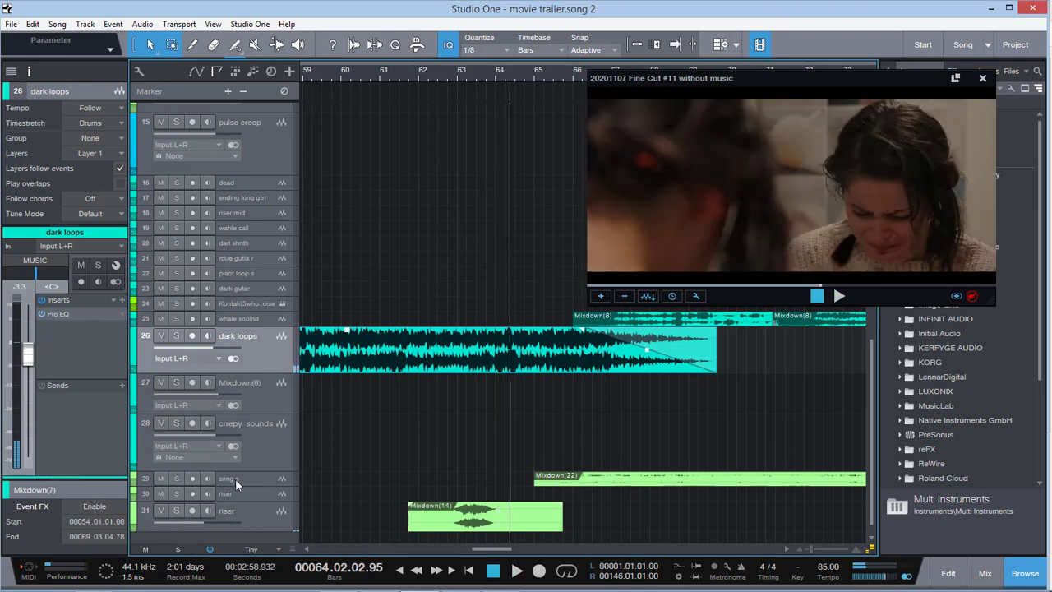
key(space)
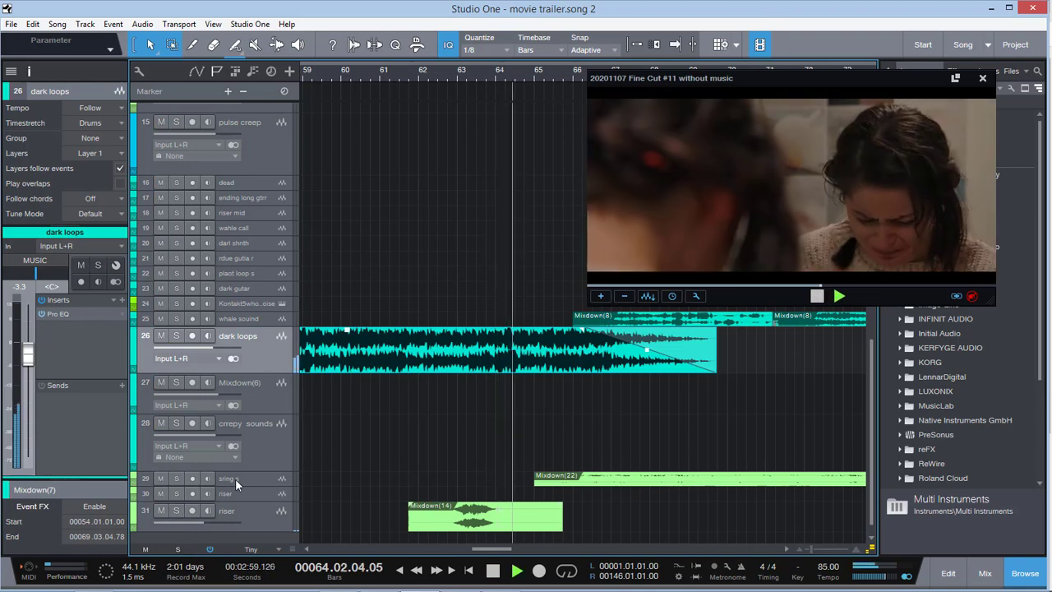
drag(498, 544, 510, 545)
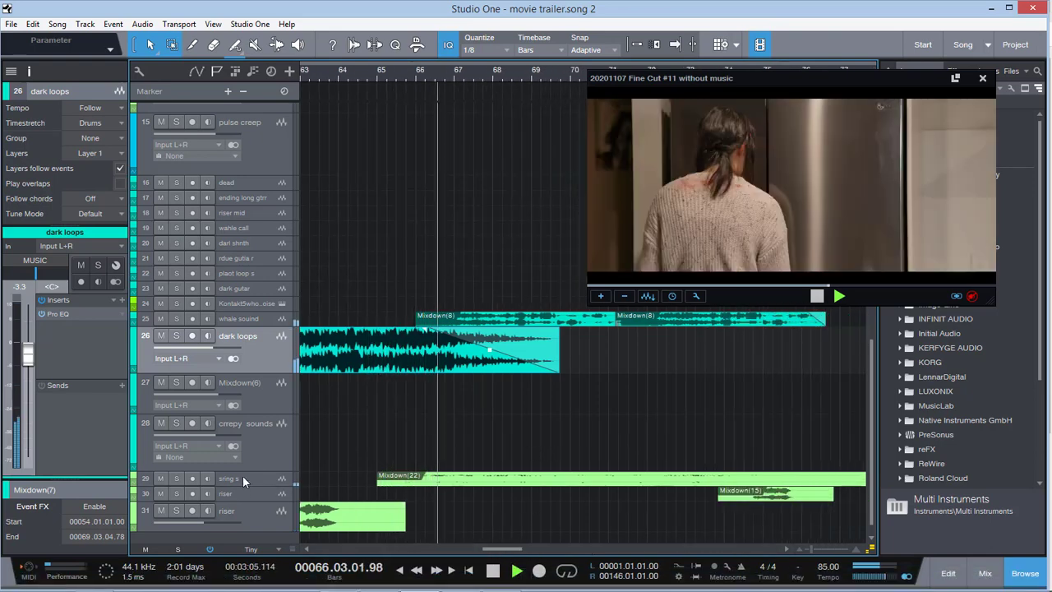
key(space)
Audition the sring s track soloed from bar 65 into bar 67, and clear its solo
click(174, 480)
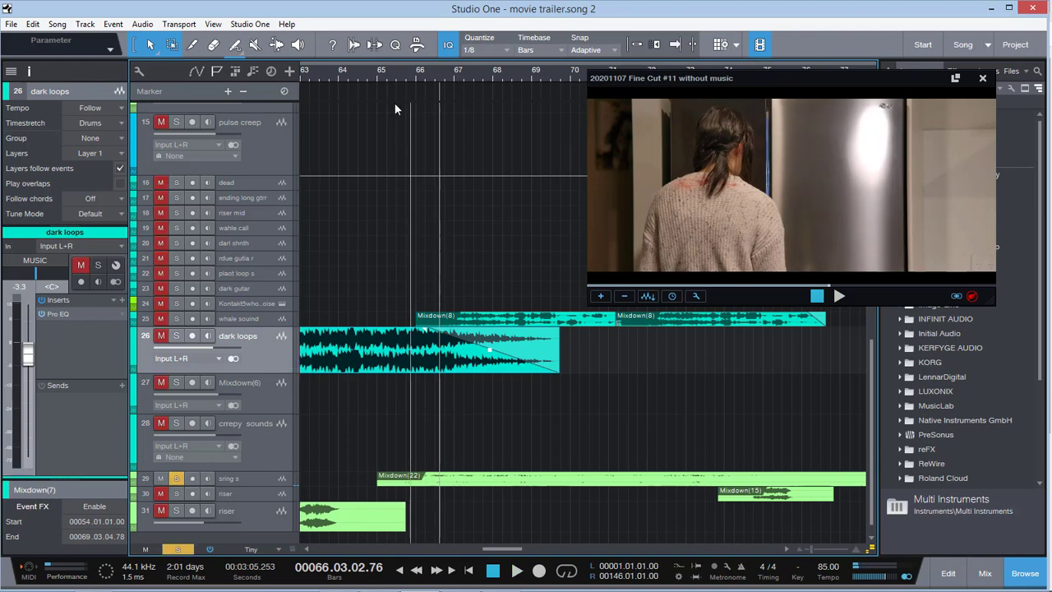
click(402, 72)
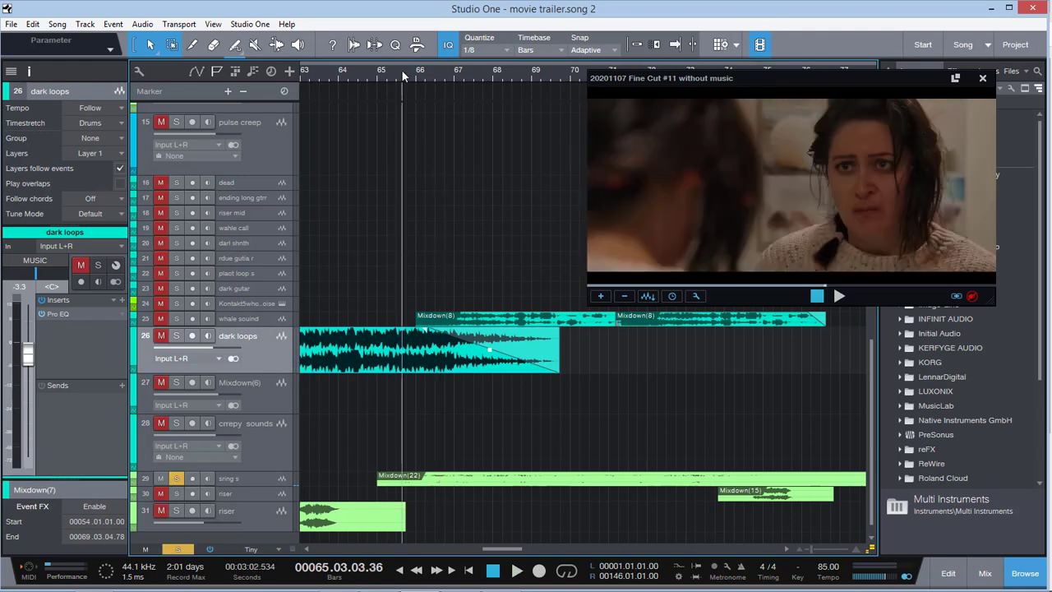
key(space)
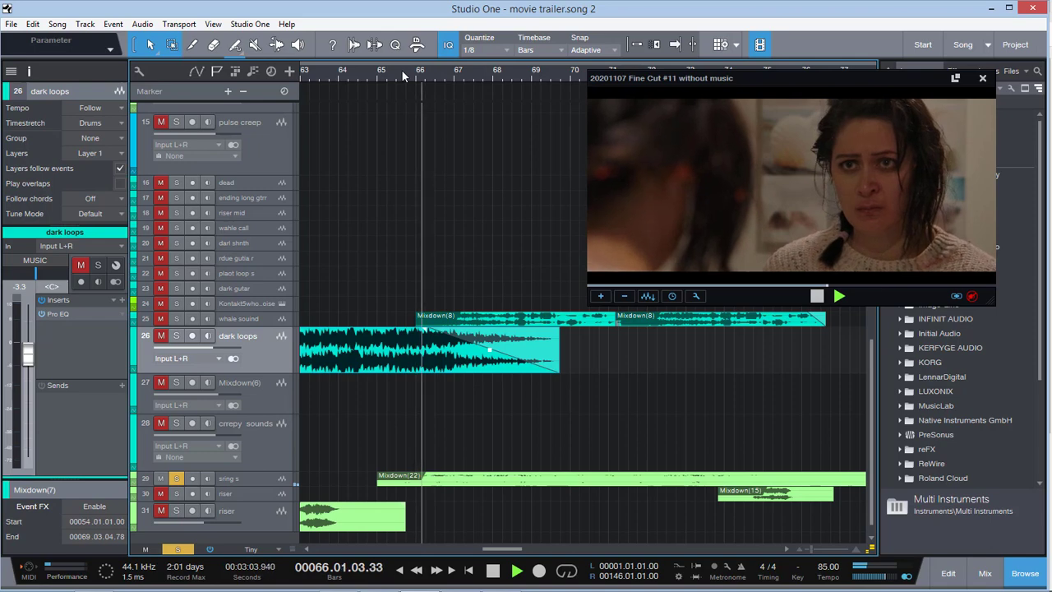
key(space)
key(space)
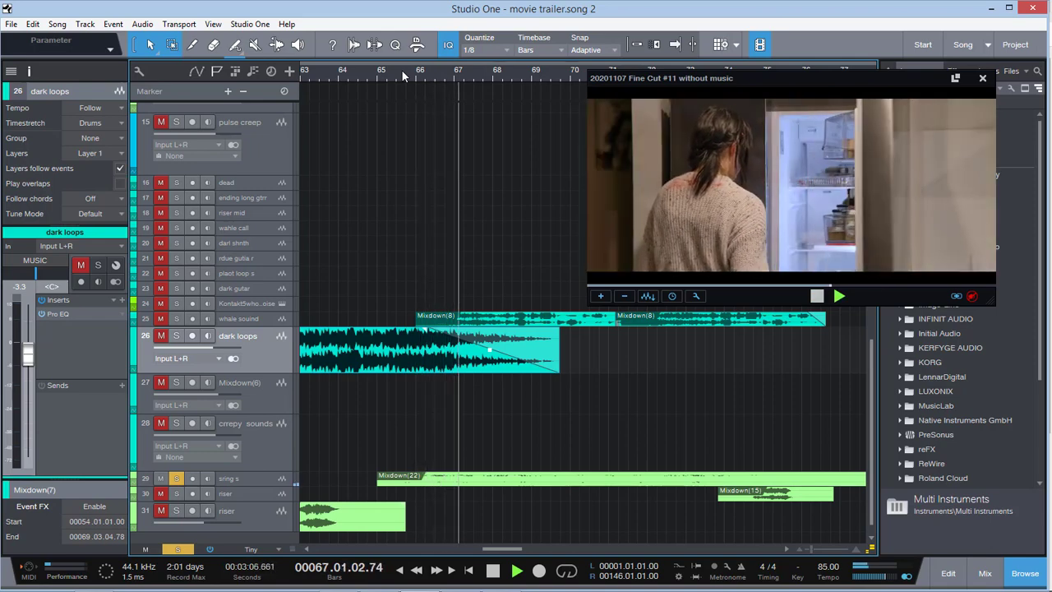
key(space)
scroll(334, 74, up, 5)
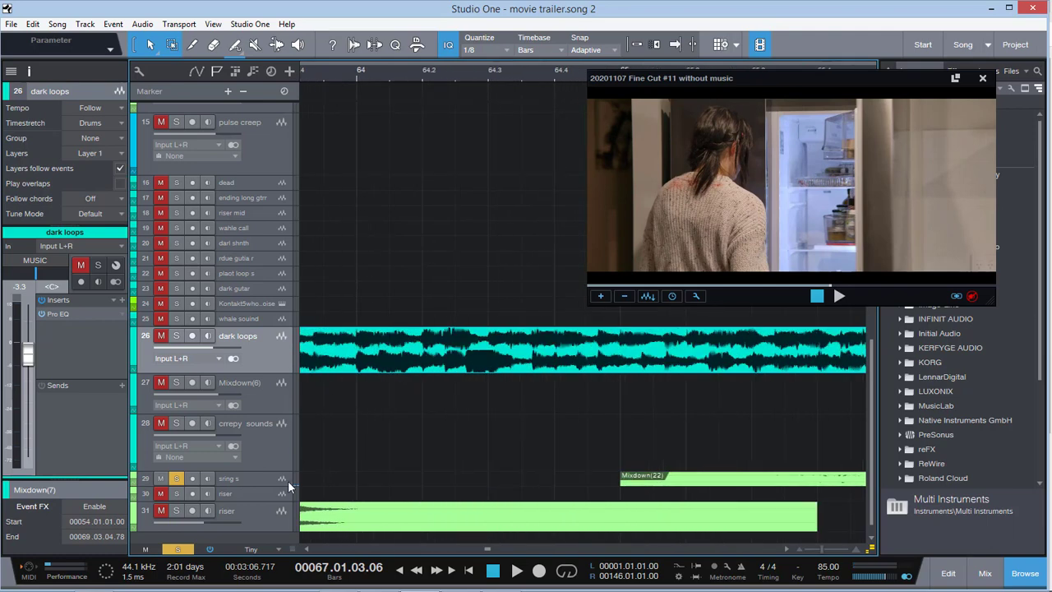
click(179, 550)
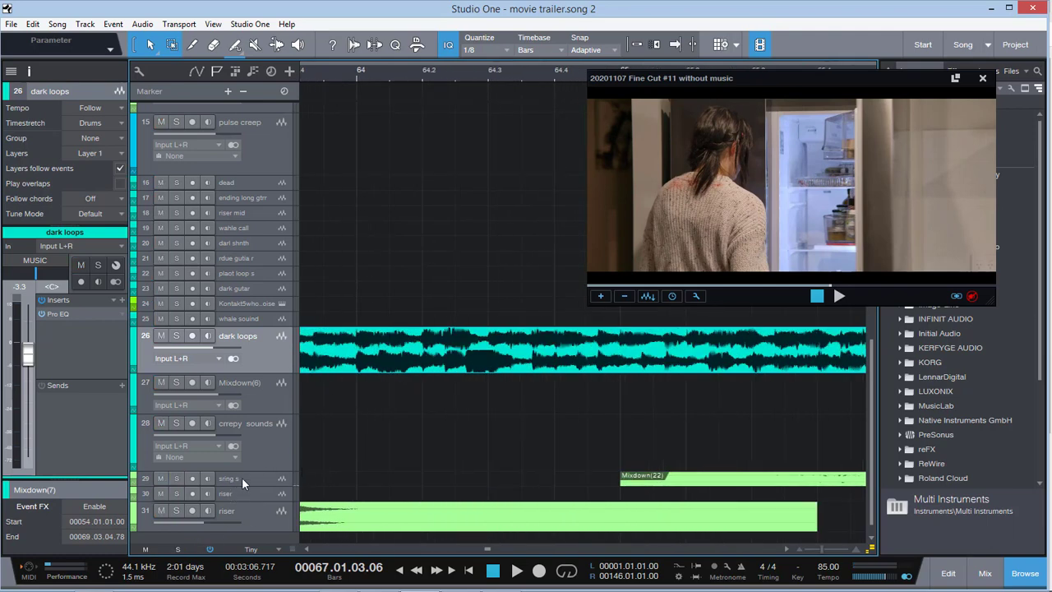
drag(821, 551, 810, 554)
drag(502, 549, 517, 548)
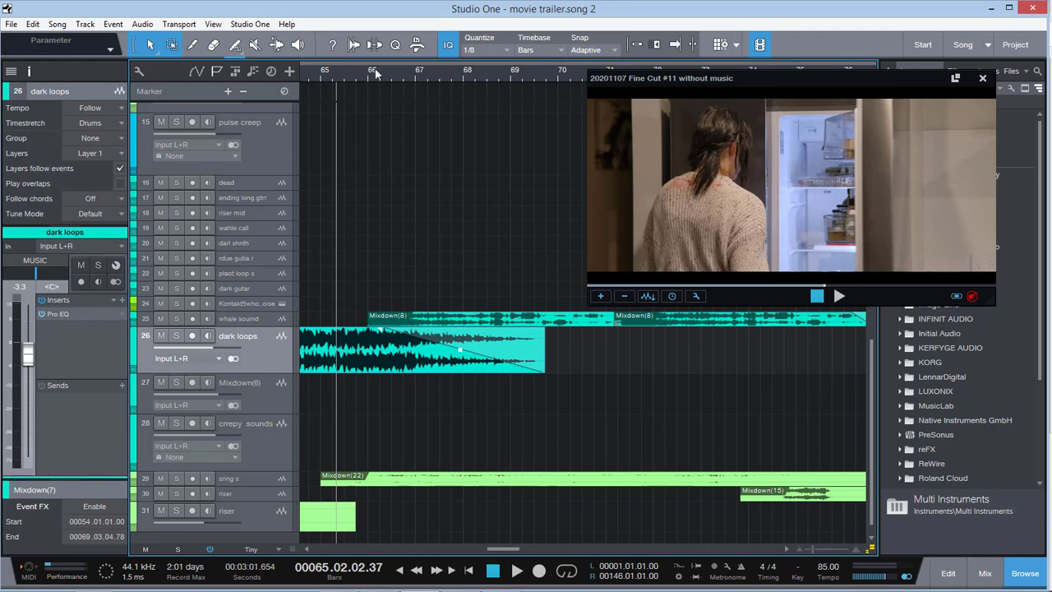
Play the full mix from bar 65 to bar 71, through the fridge and cake-cutting scene
key(space)
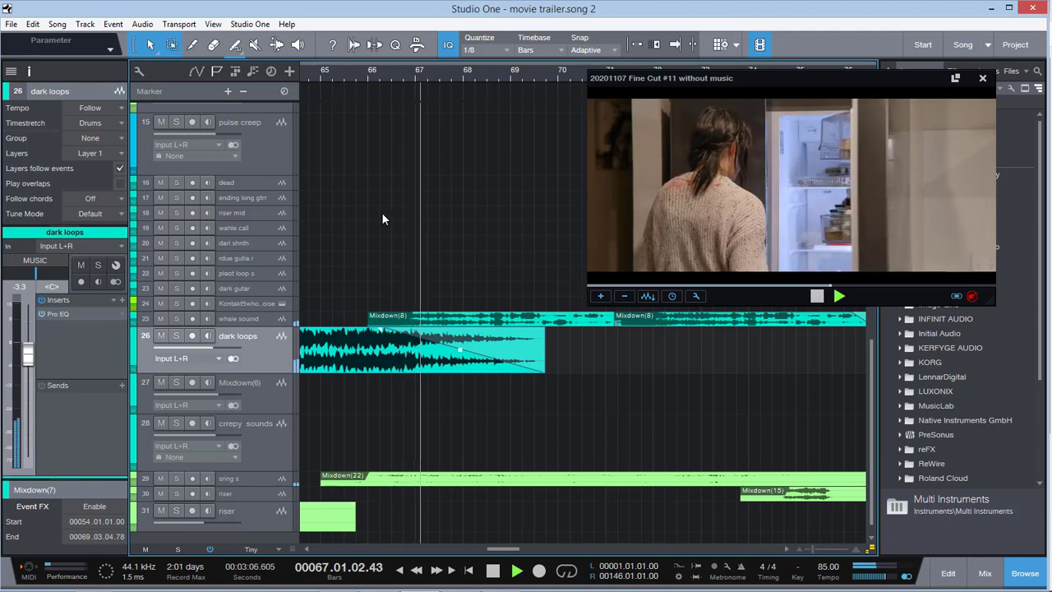
scroll(437, 260, up, 3)
scroll(436, 255, down, 3)
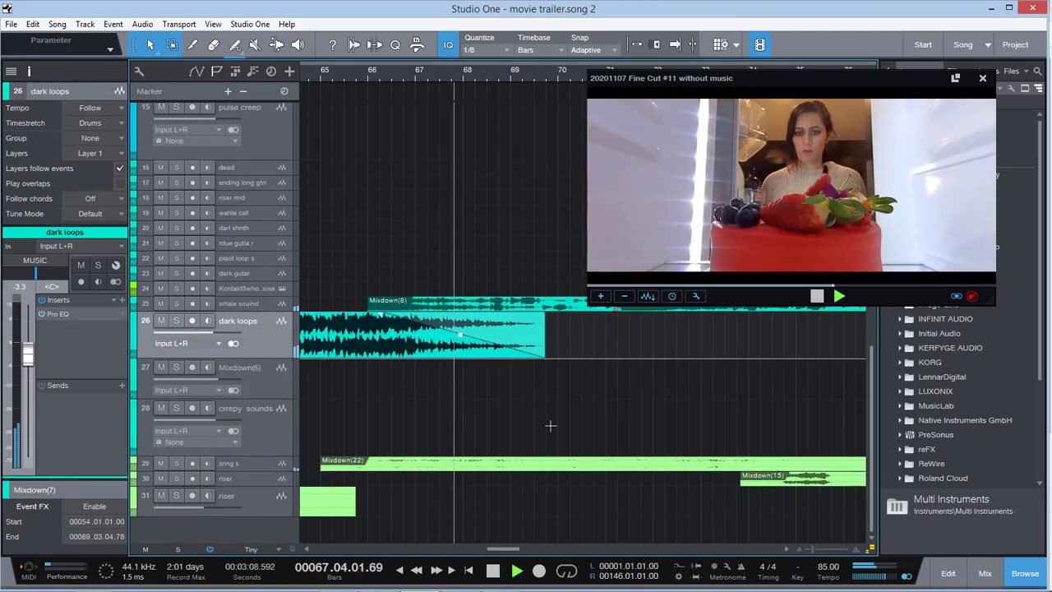
drag(503, 550, 505, 552)
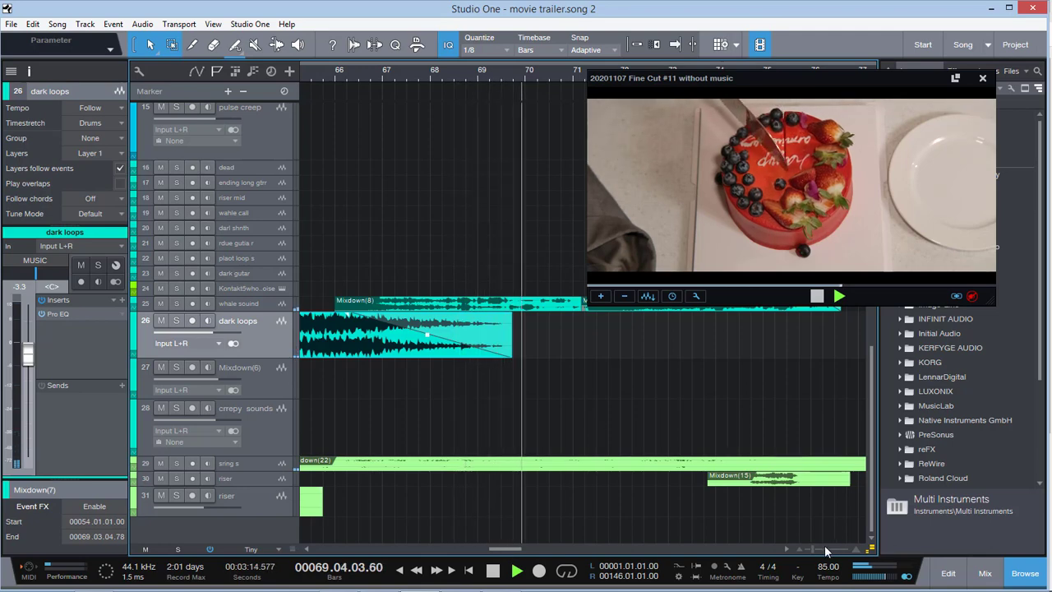
drag(811, 549, 806, 550)
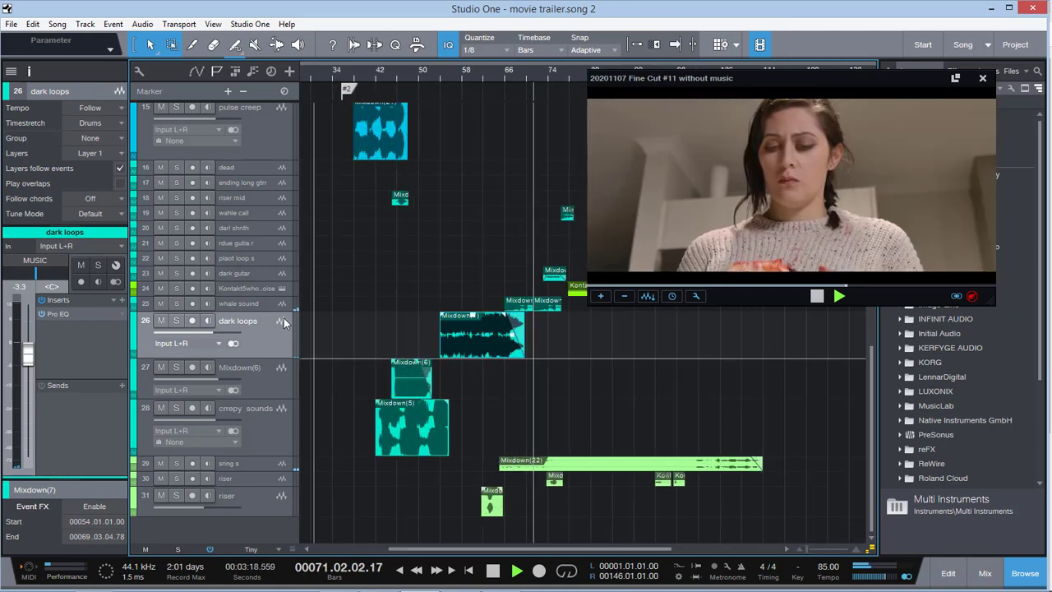
Enlarge the whale souind track around its events at bar 66 and solo it with playback stopped
drag(269, 334, 268, 339)
click(271, 326)
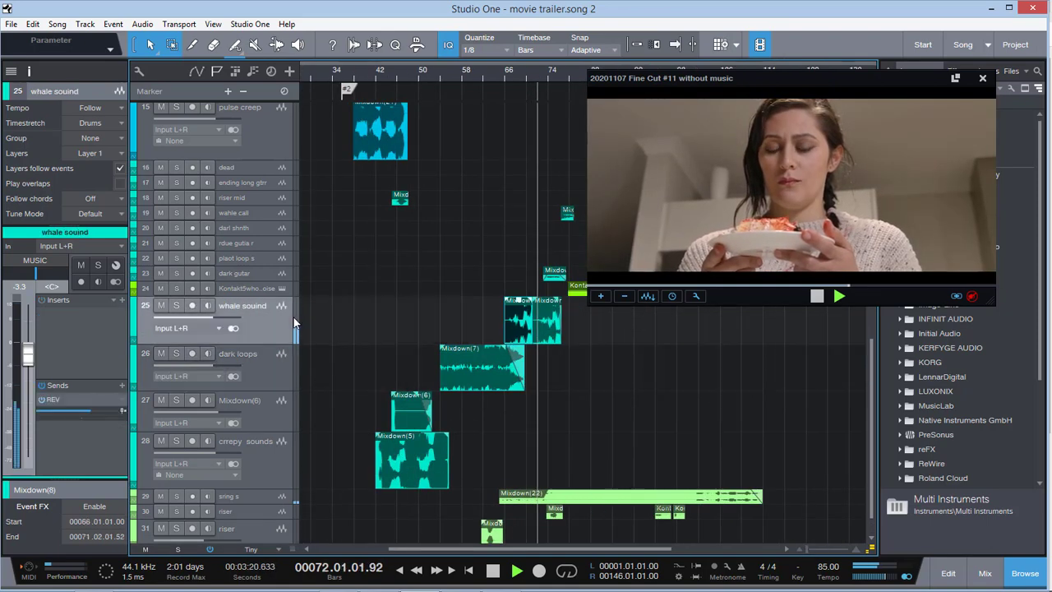
key(space)
click(176, 306)
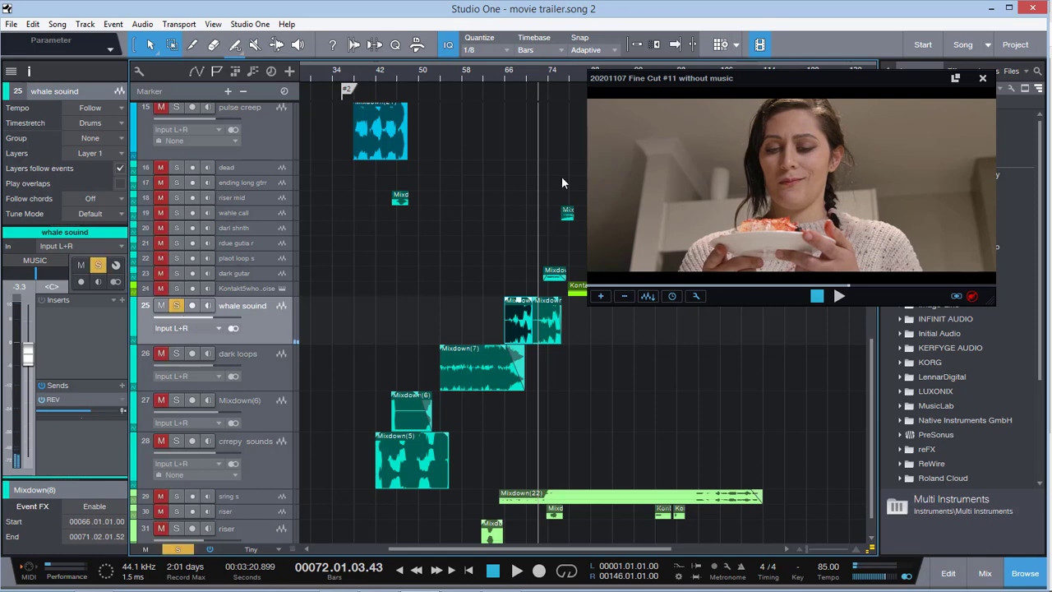
Audition the soloed whale souind track from bar 66 to bar 69, adding sring s to the solo partway
click(507, 74)
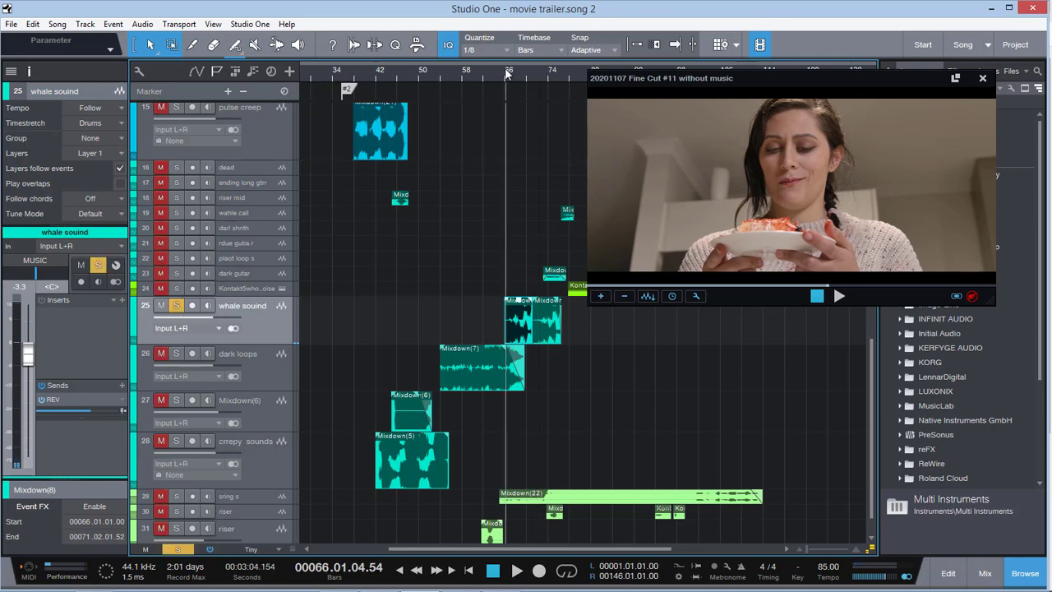
key(space)
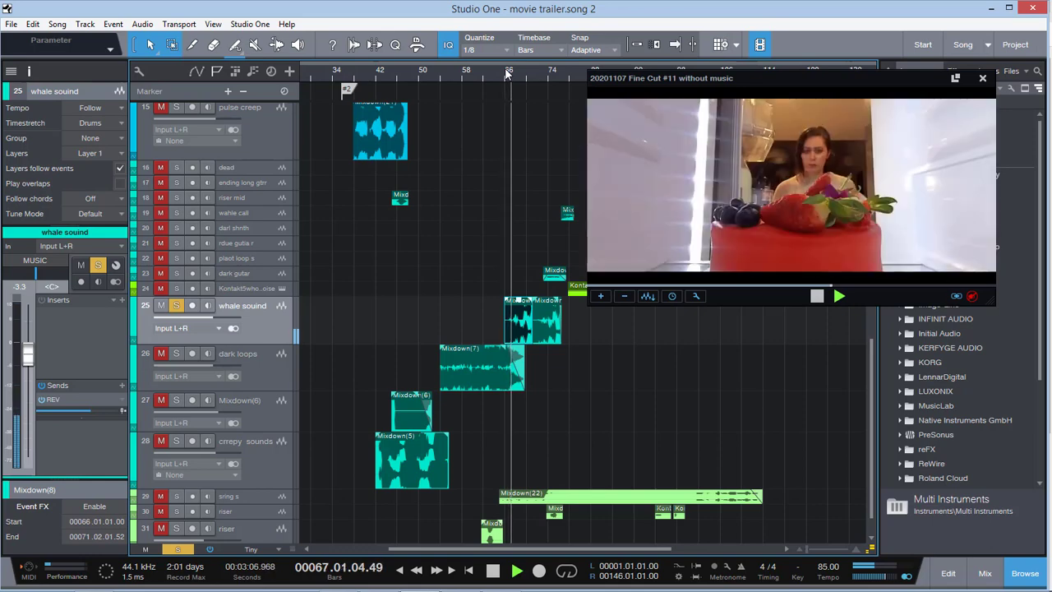
key(space)
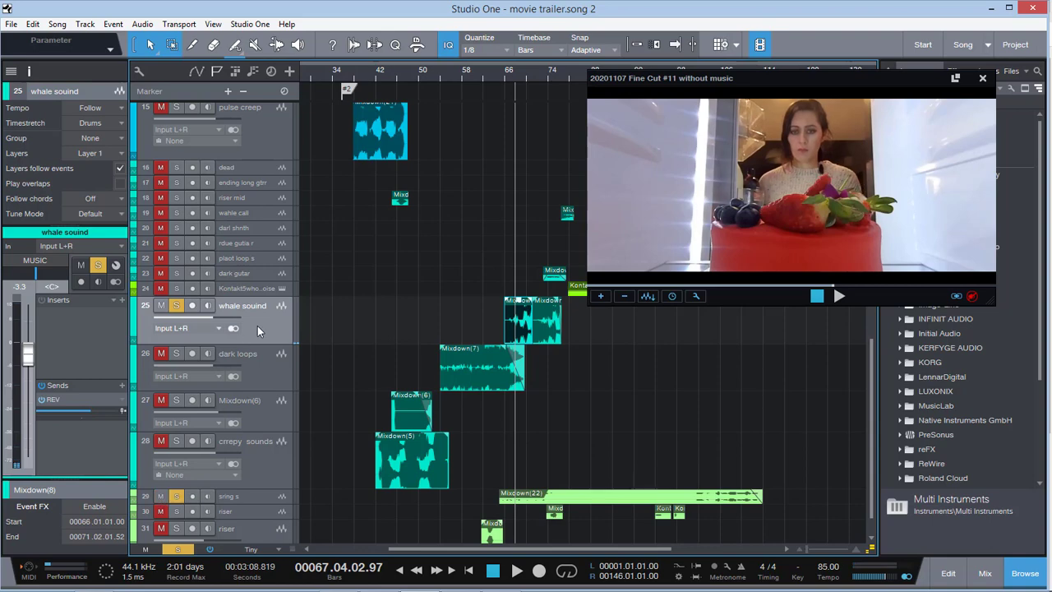
key(space)
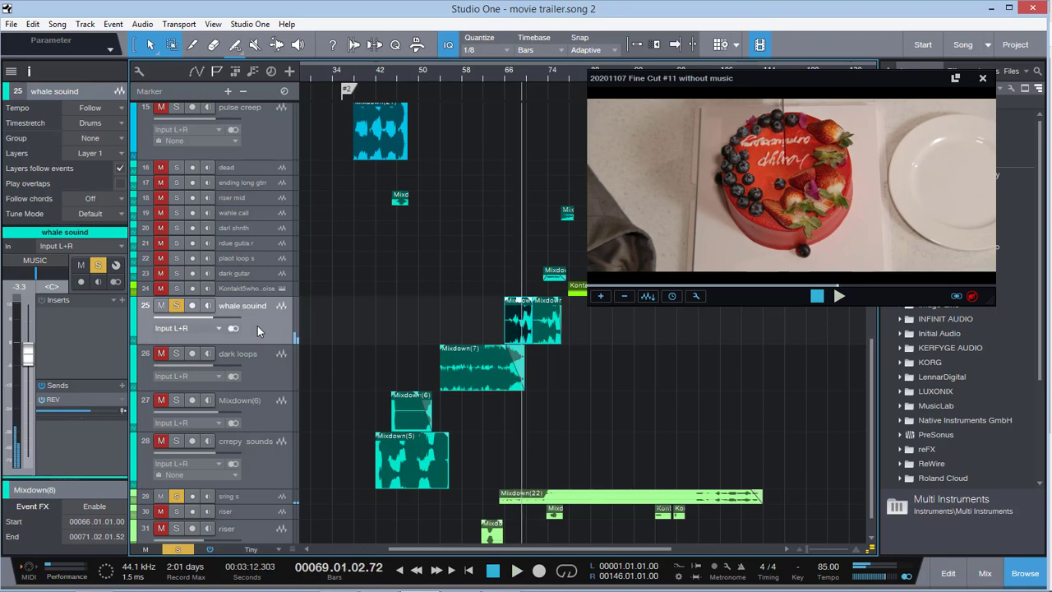
Clear the solos and play the full mix from bar 69 to bar 76, selecting the second whale souind event
click(179, 549)
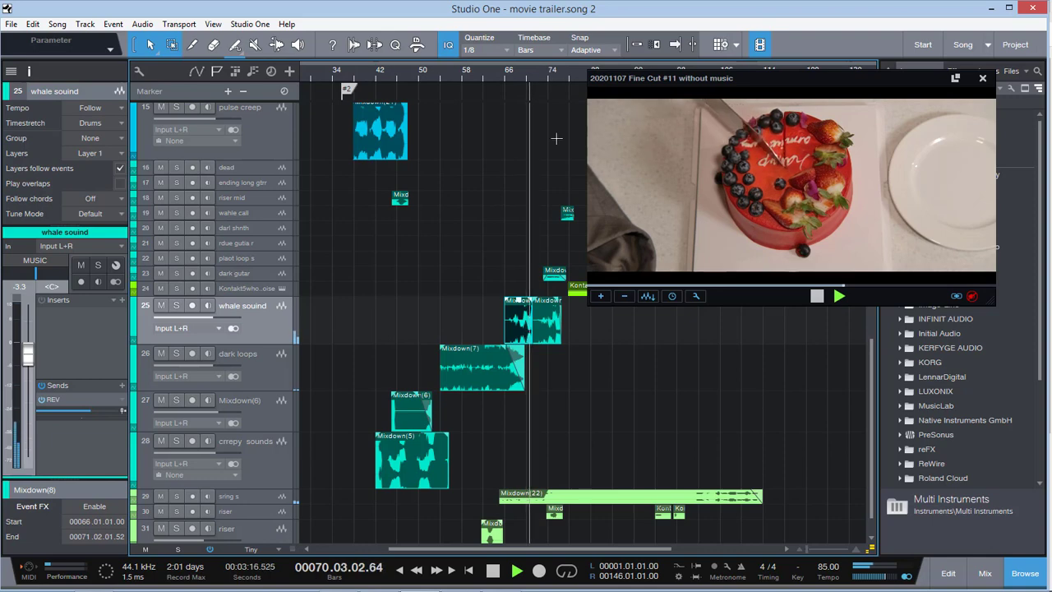
scroll(556, 188, down, 1)
scroll(555, 188, up, 4)
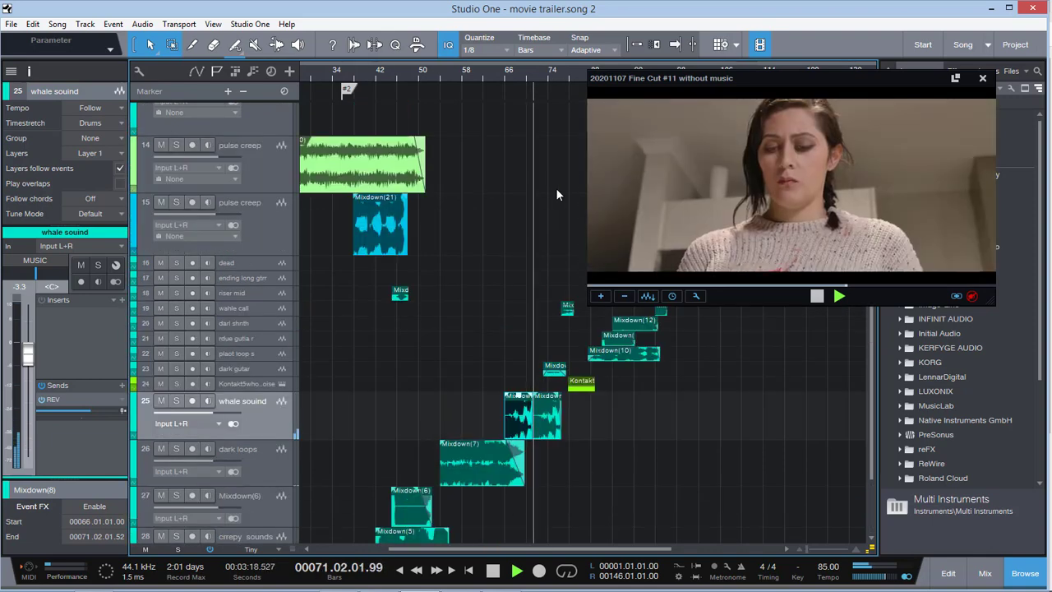
click(545, 429)
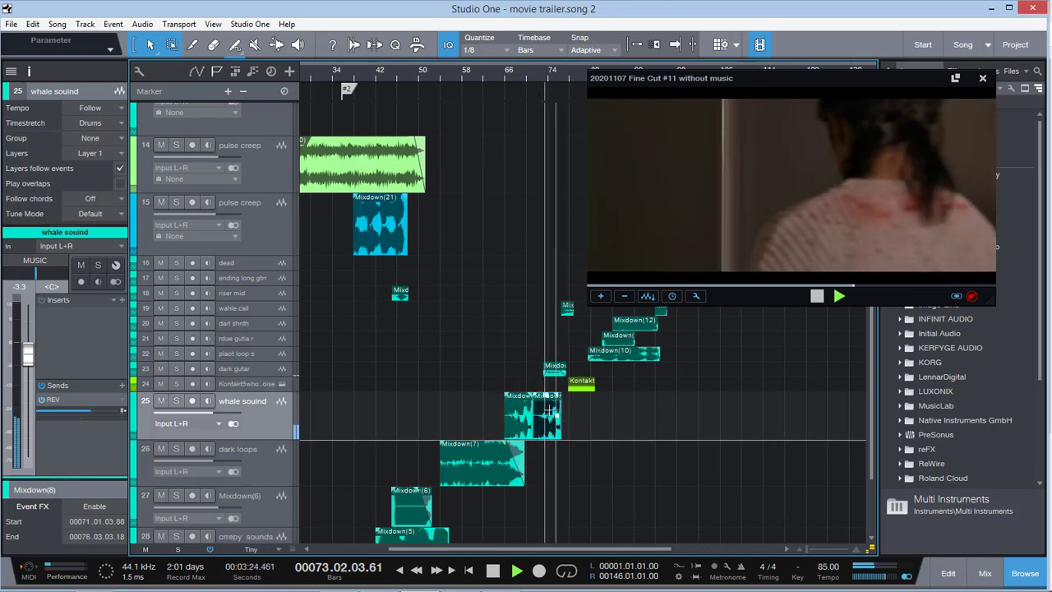
key(space)
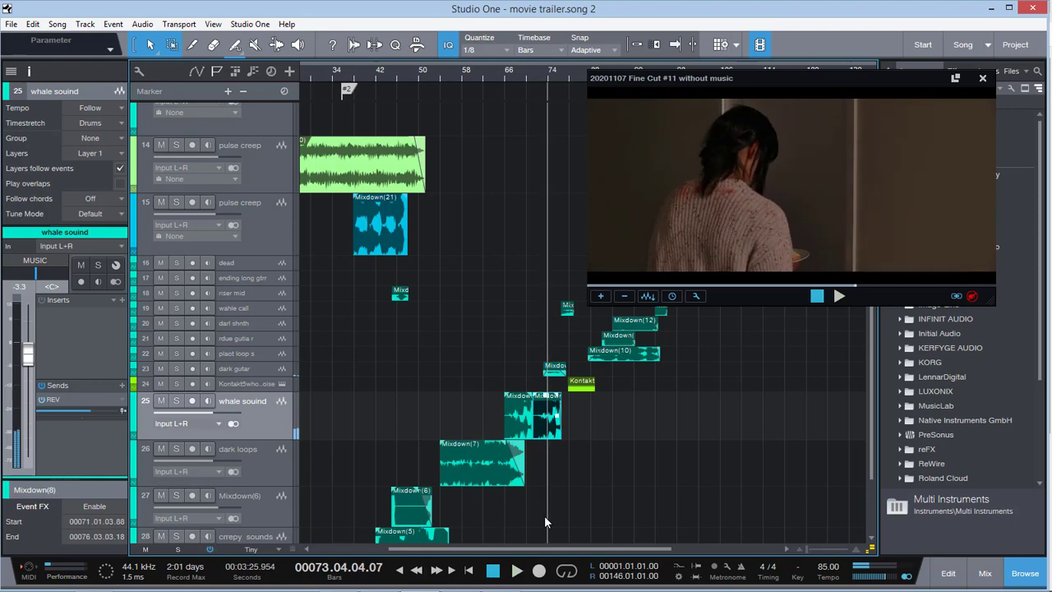
key(space)
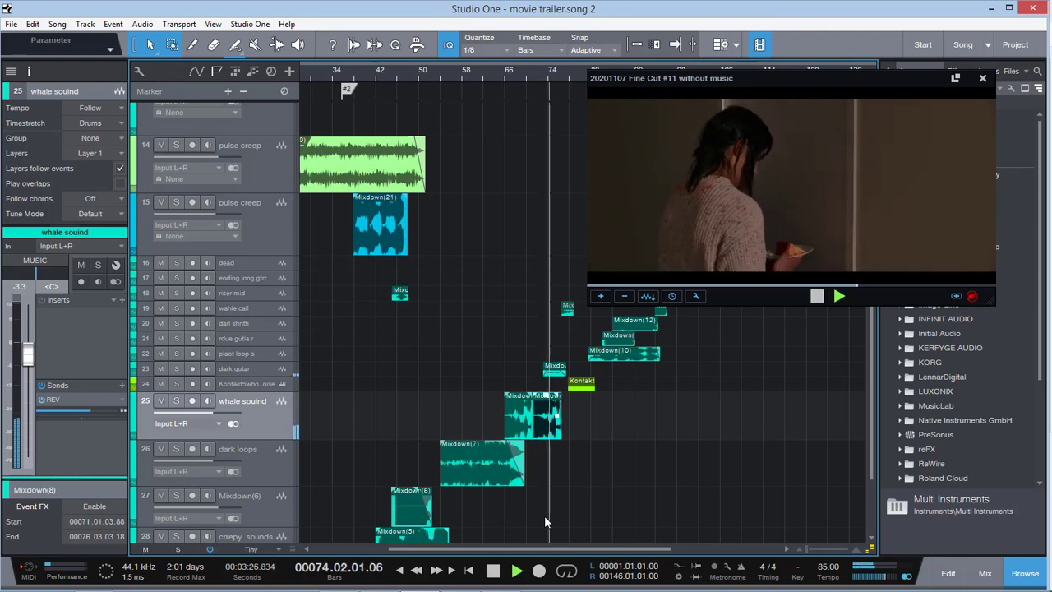
drag(582, 549, 619, 548)
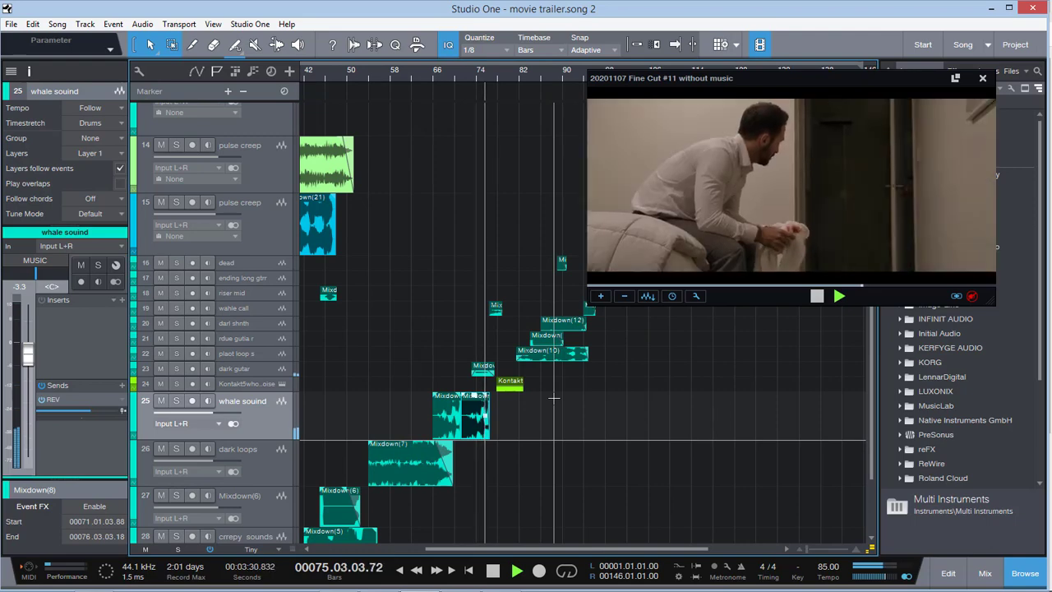
key(space)
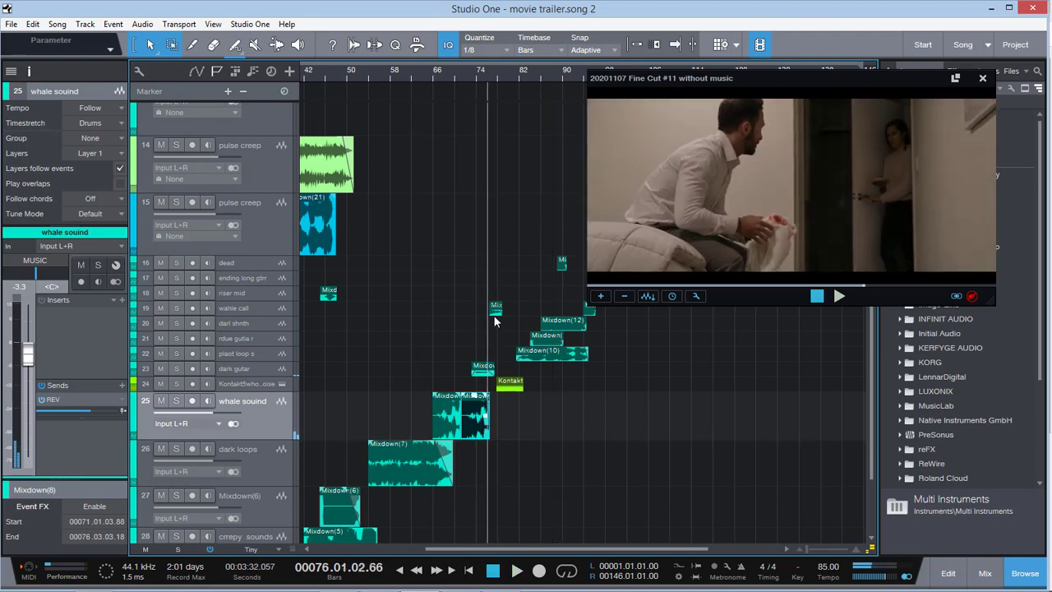
Enlarge riser track 30 and zoom the timeline in around its event at bar 74
scroll(487, 318, down, 3)
drag(284, 486, 284, 503)
drag(808, 548, 809, 549)
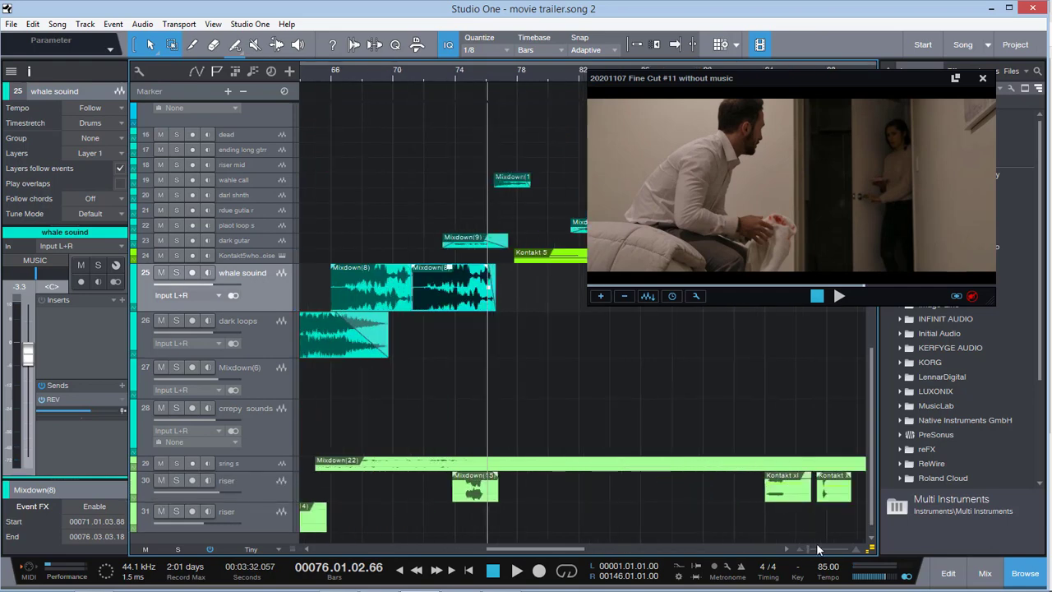
Audition riser track 30 soloed from bar 74 into bar 75, over the woman's approach to the bedroom
click(469, 68)
click(176, 482)
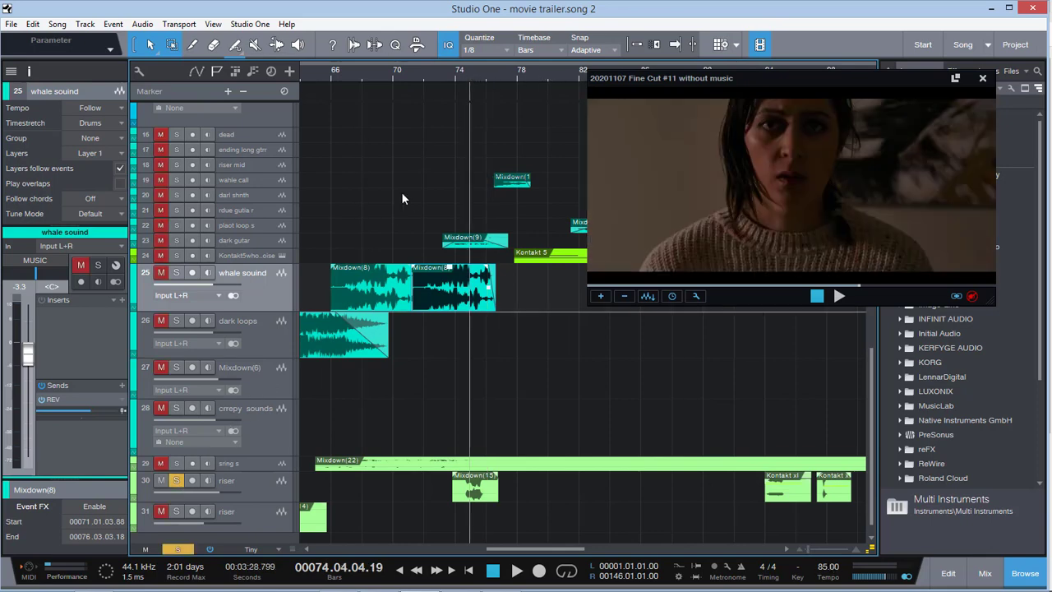
key(space)
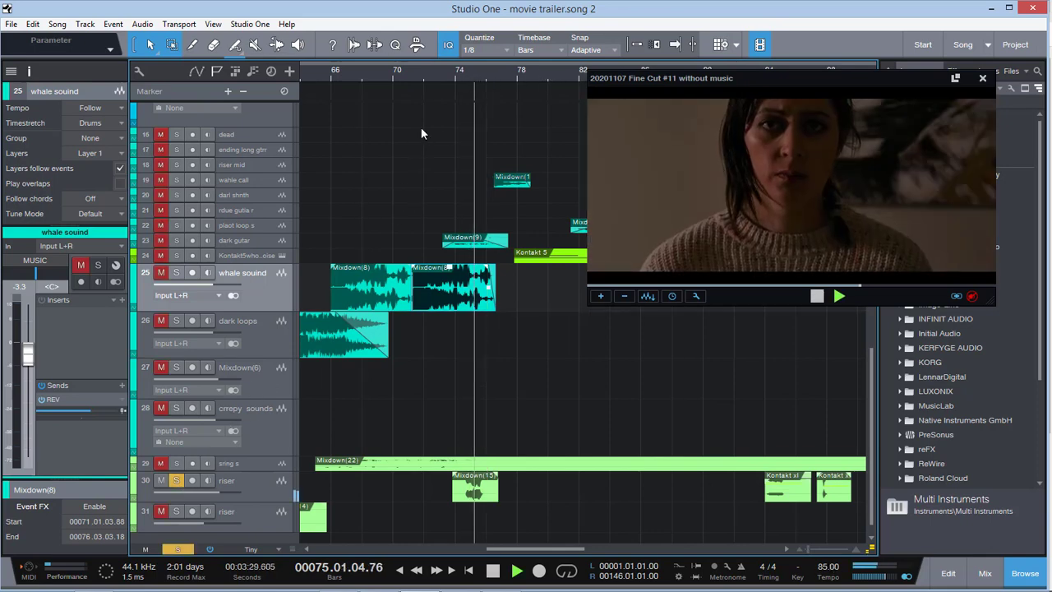
key(space)
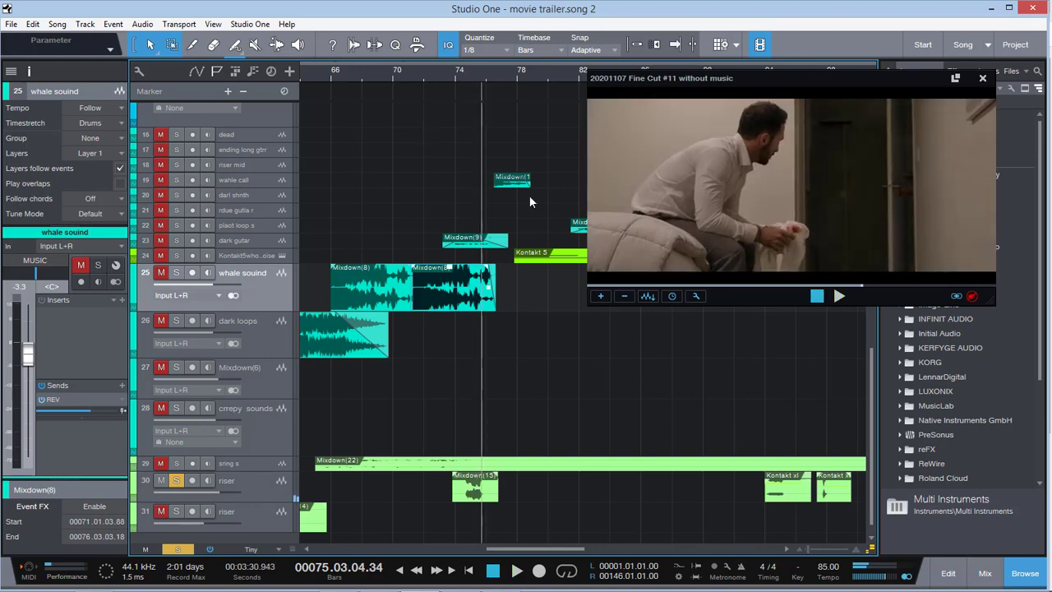
Audition the dark gutar track soloed from bar 74, adding whale souind to the solo during playback
scroll(407, 273, up, 5)
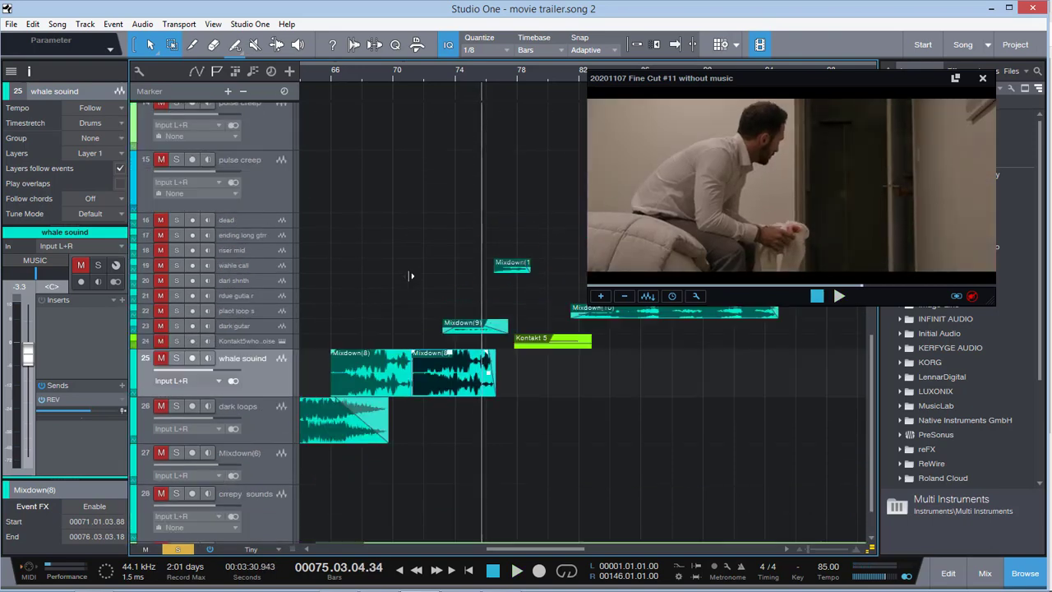
scroll(410, 276, up, 3)
scroll(410, 276, down, 5)
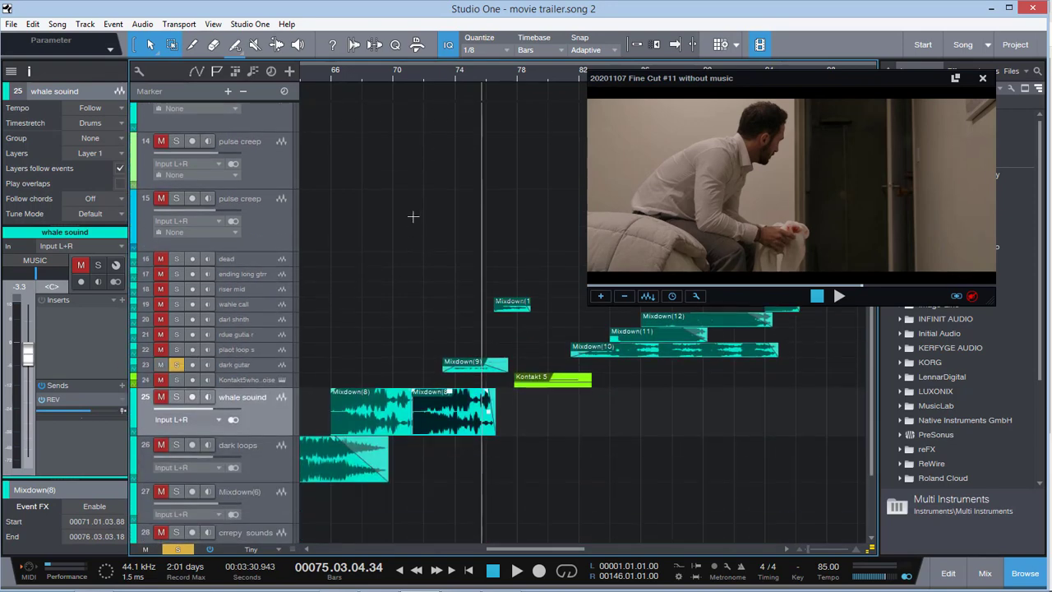
click(466, 74)
key(space)
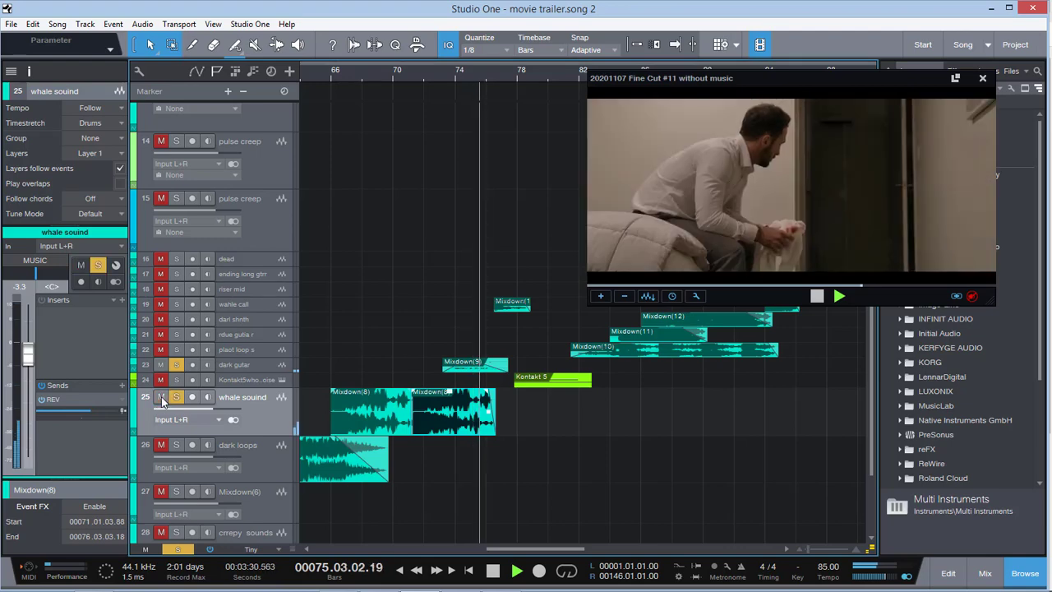
Solo the transition track and audition its event from bar 75 into bar 76
scroll(410, 350, up, 10)
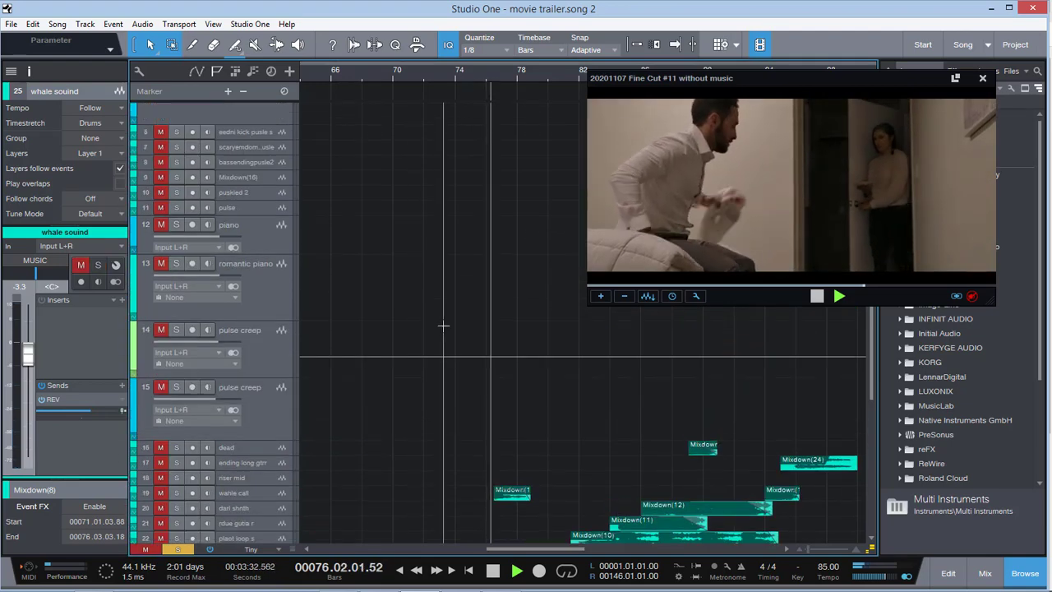
click(257, 264)
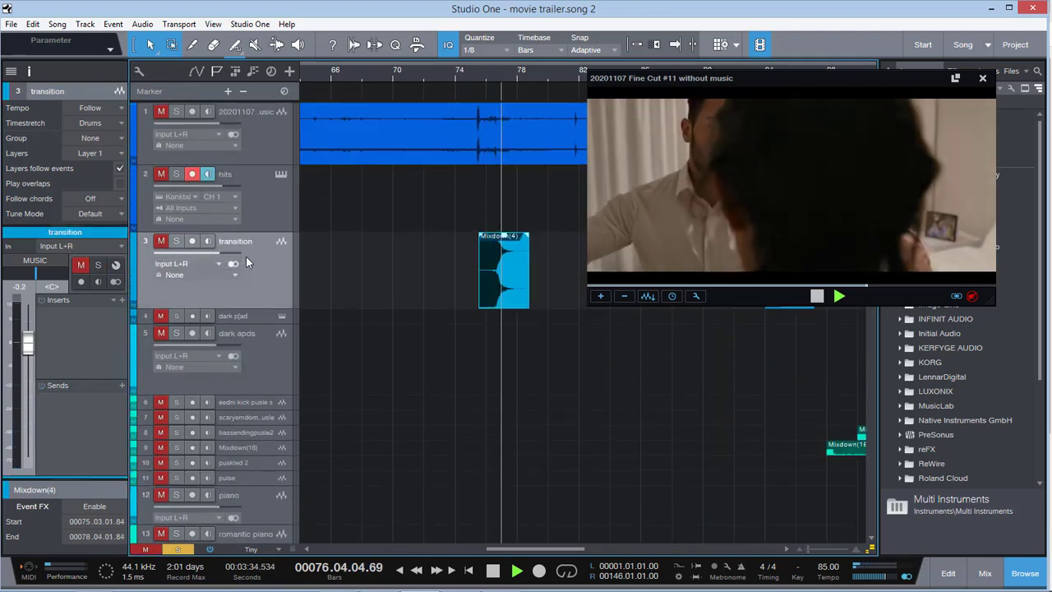
click(478, 71)
key(space)
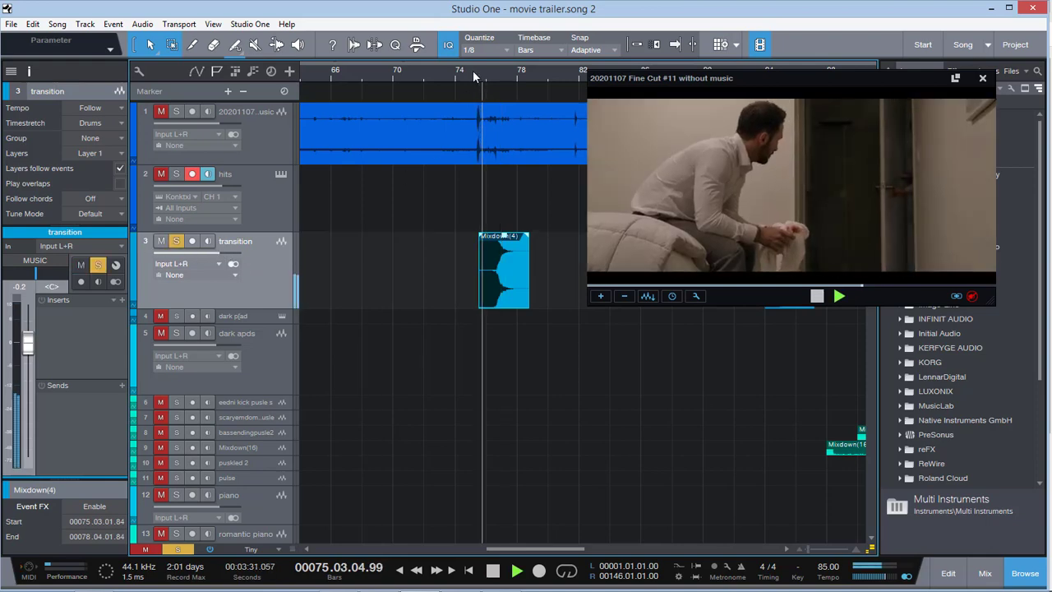
key(space)
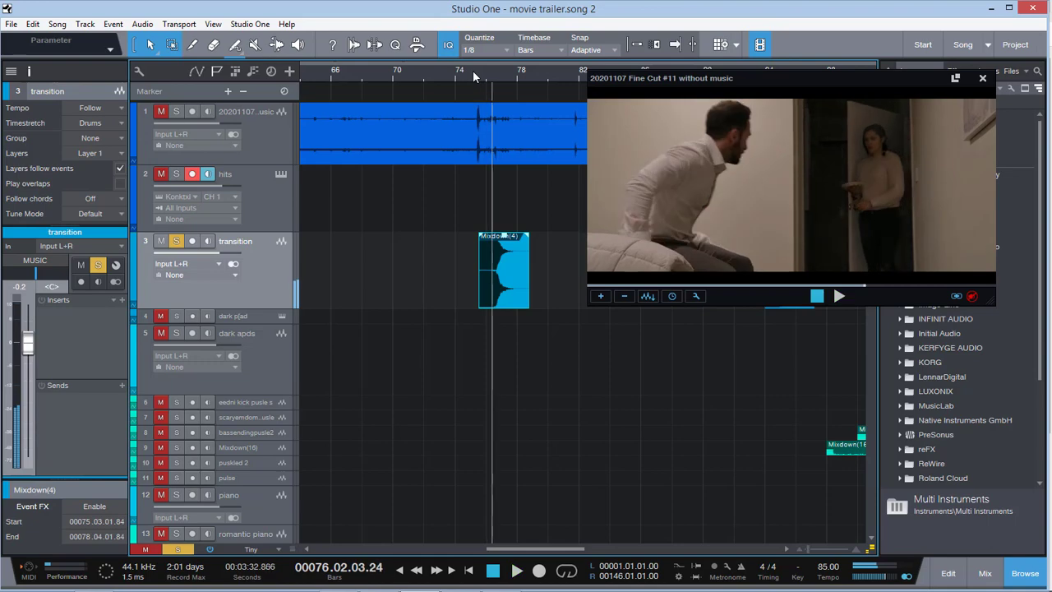
Replay the soloed transition track from the start of bar 75 to bar 77, through the couple's embrace
click(472, 70)
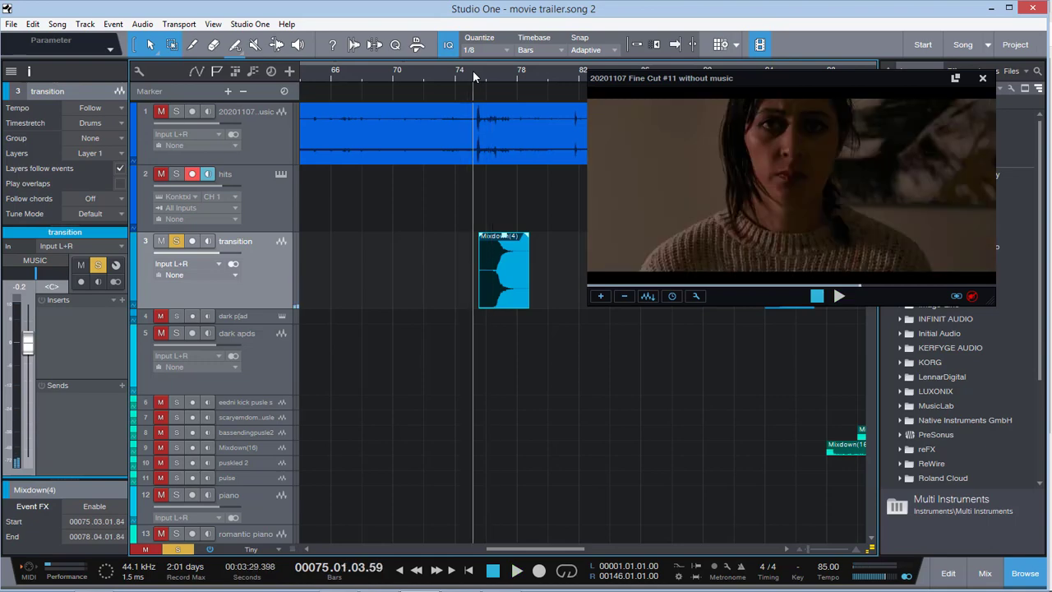
key(space)
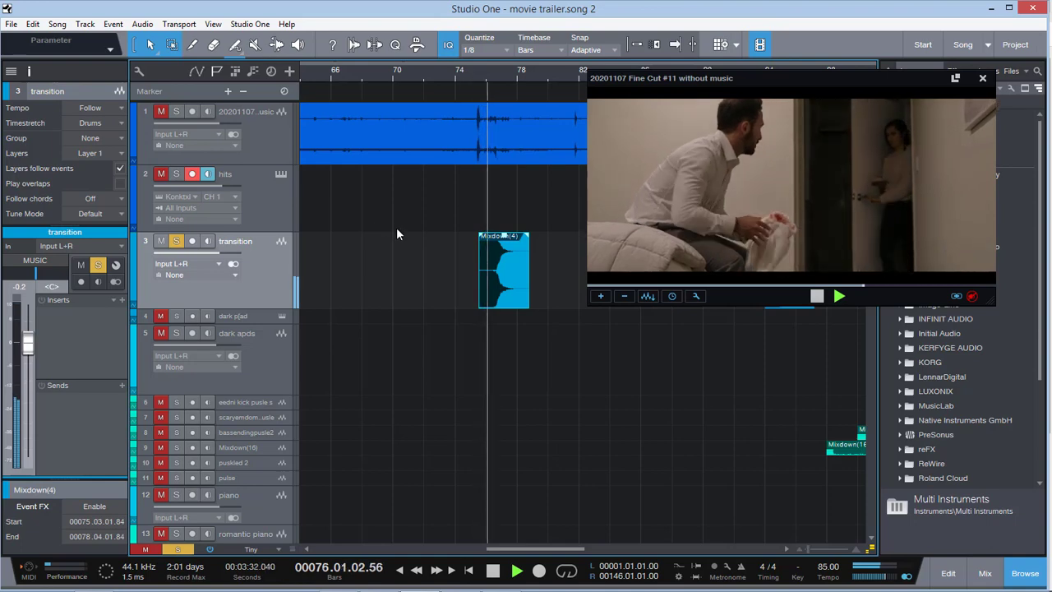
scroll(407, 293, down, 5)
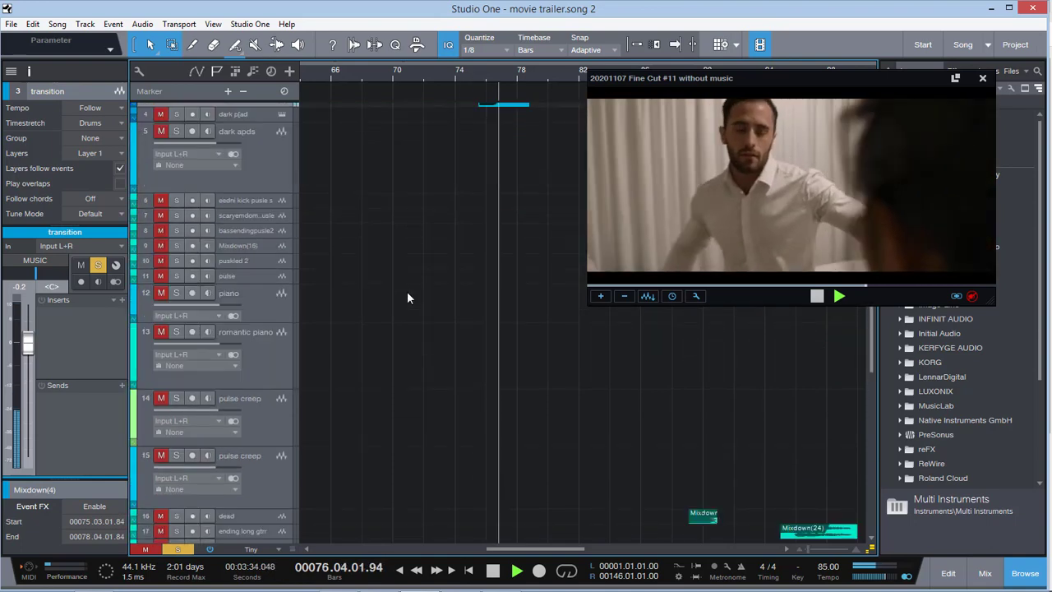
scroll(407, 295, up, 4)
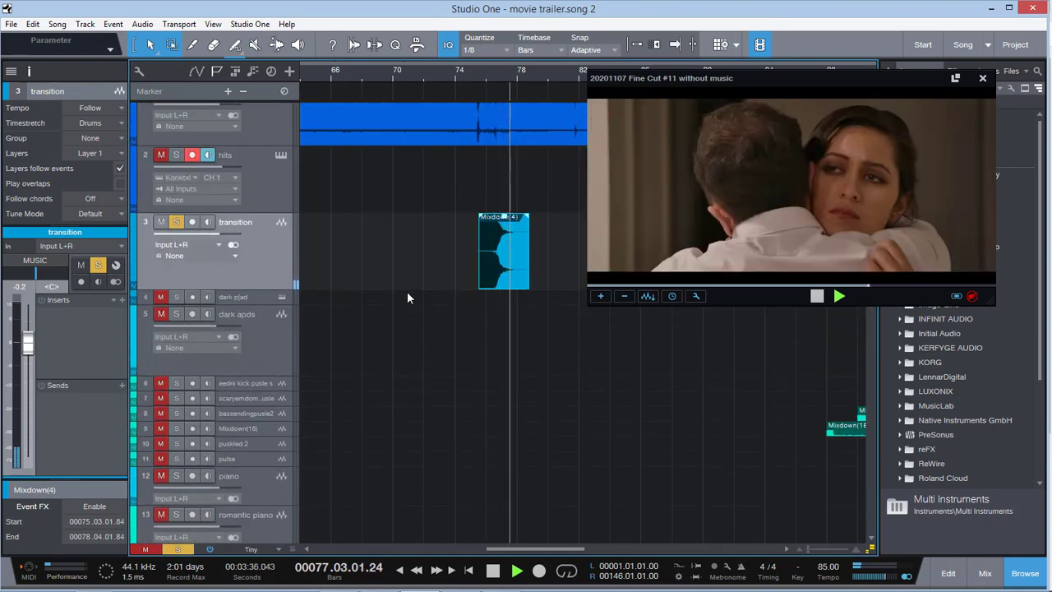
key(space)
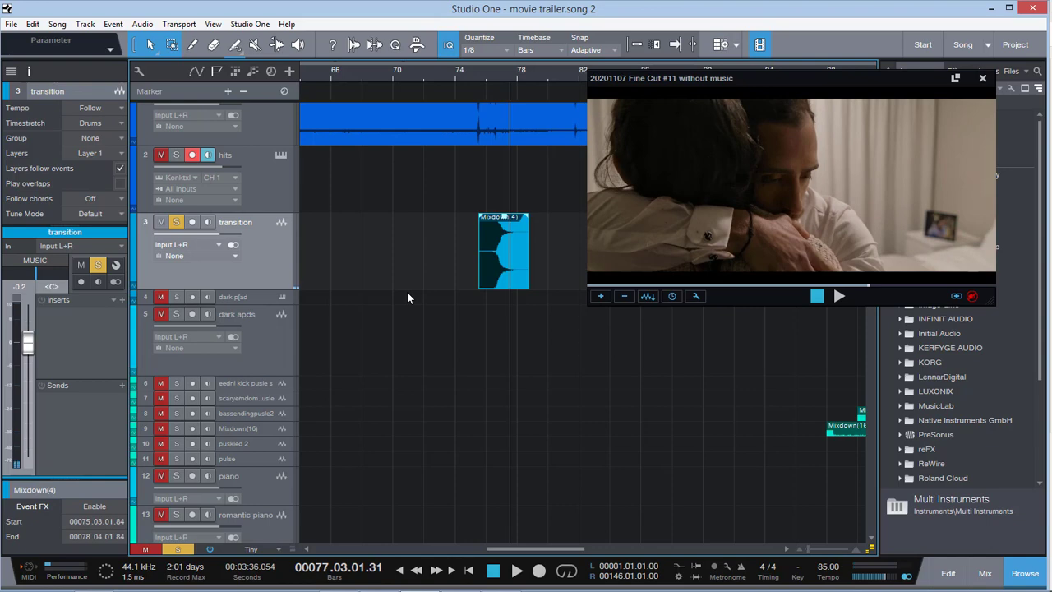
Clear the solo to play the full mix from bar 77, enlarging and selecting the Kontakt 5 whot noise track during playback
click(173, 549)
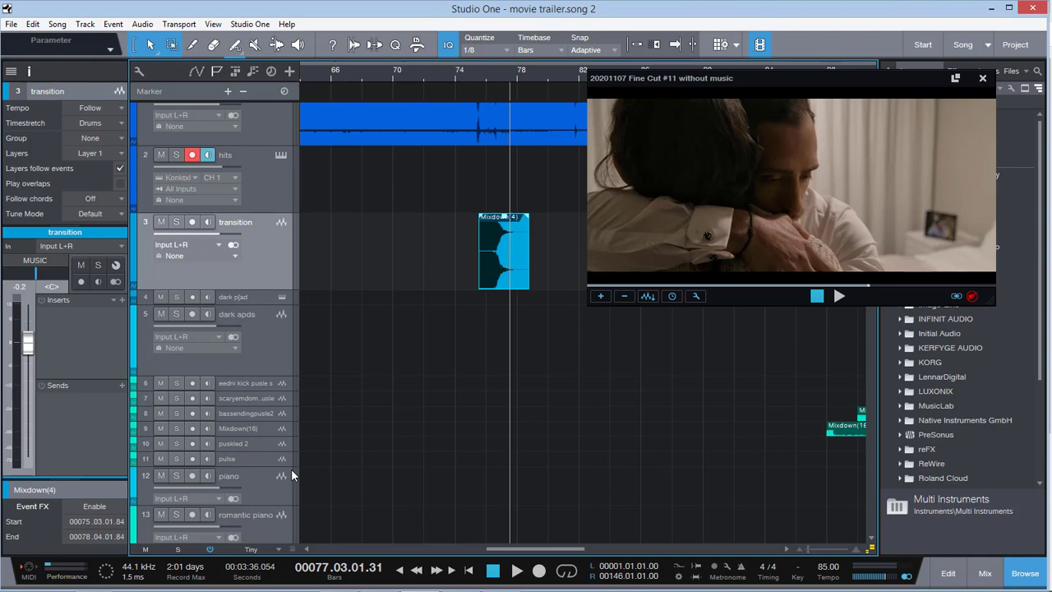
key(space)
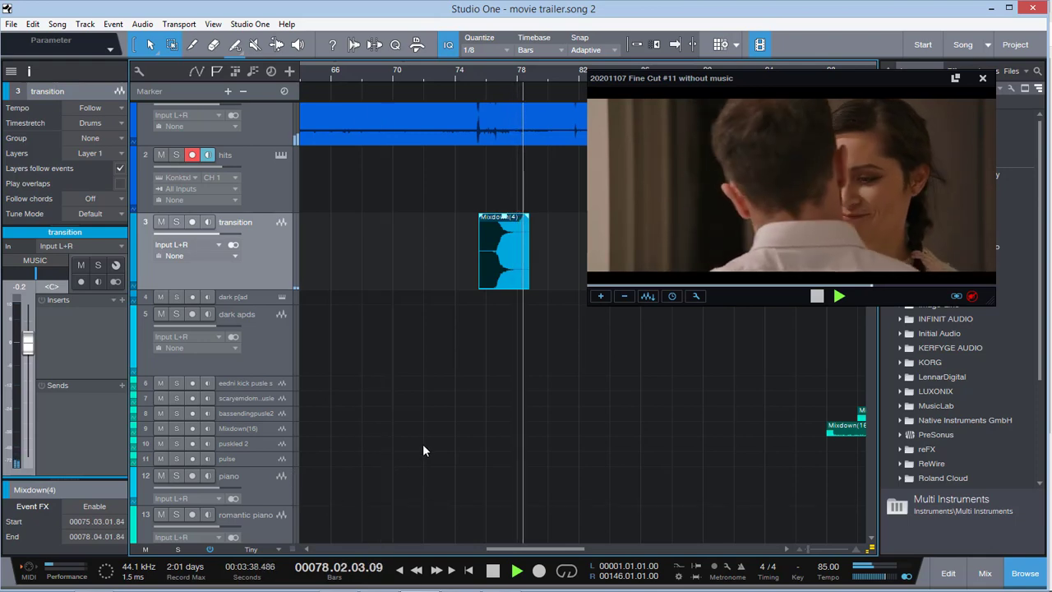
scroll(421, 442, down, 10)
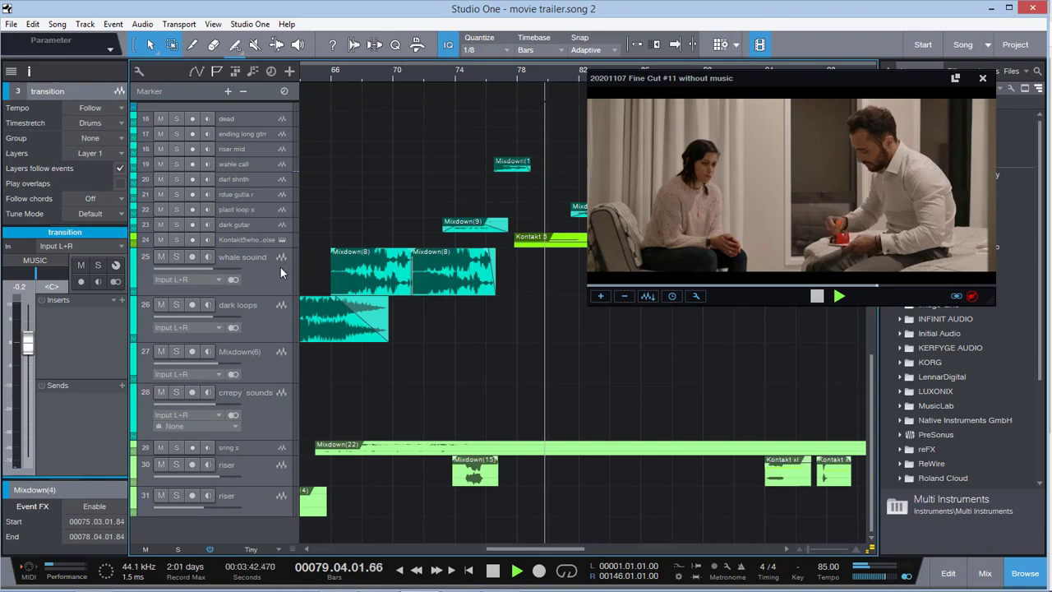
scroll(280, 267, up, 1)
drag(272, 276, 292, 319)
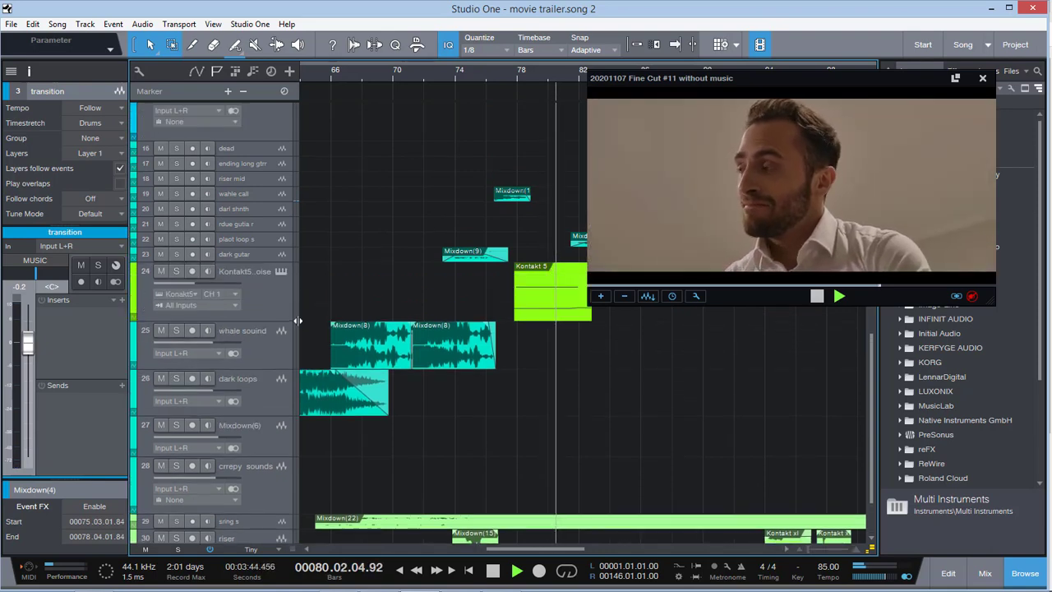
click(280, 304)
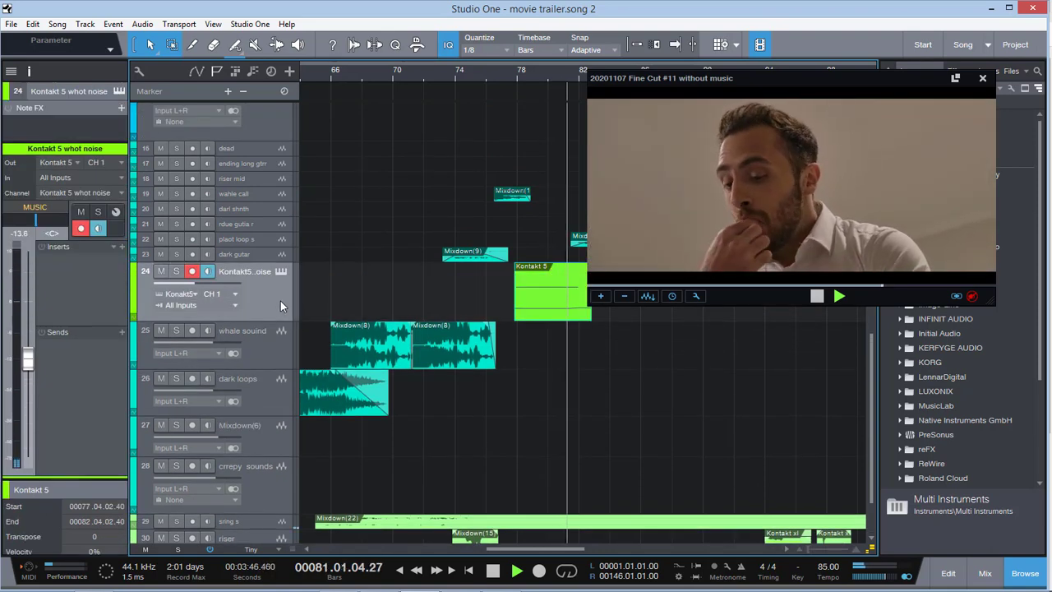
Stop at the start of the Kontakt 5 event and view the patch loaded in its instrument, closing the instrument window again
click(515, 73)
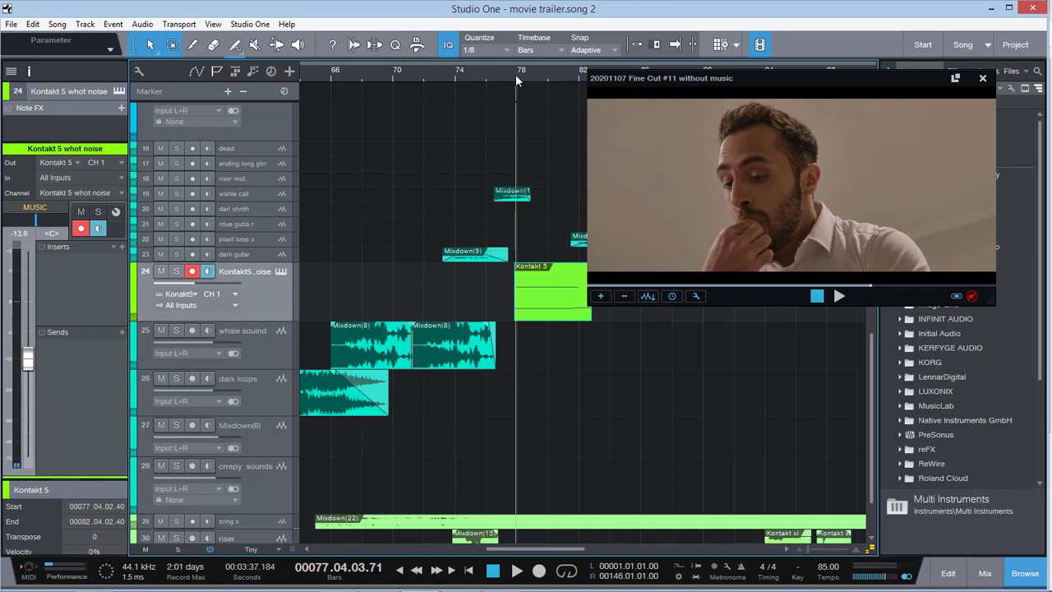
click(280, 272)
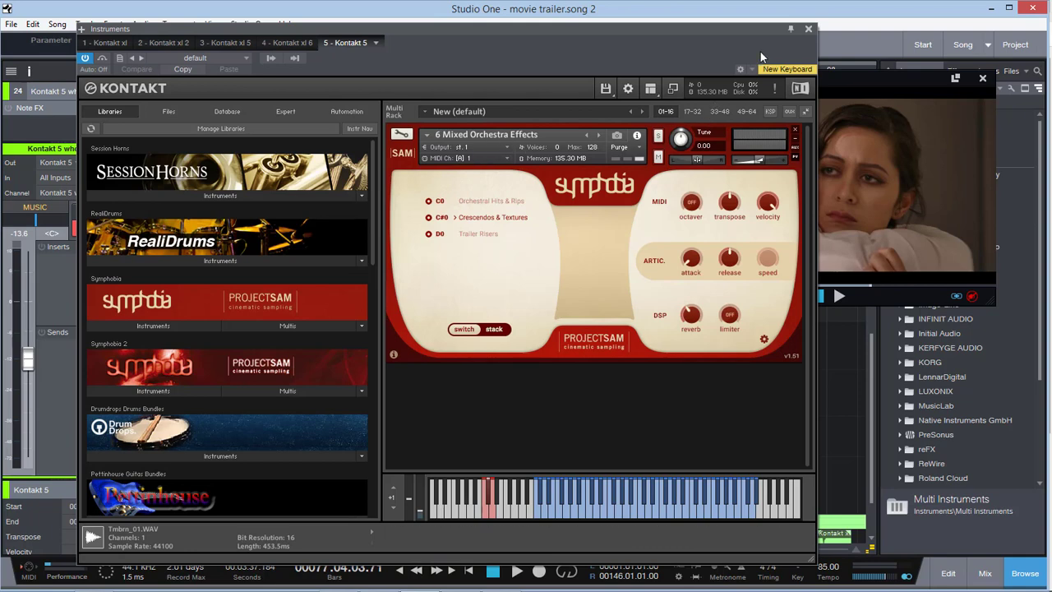
click(809, 29)
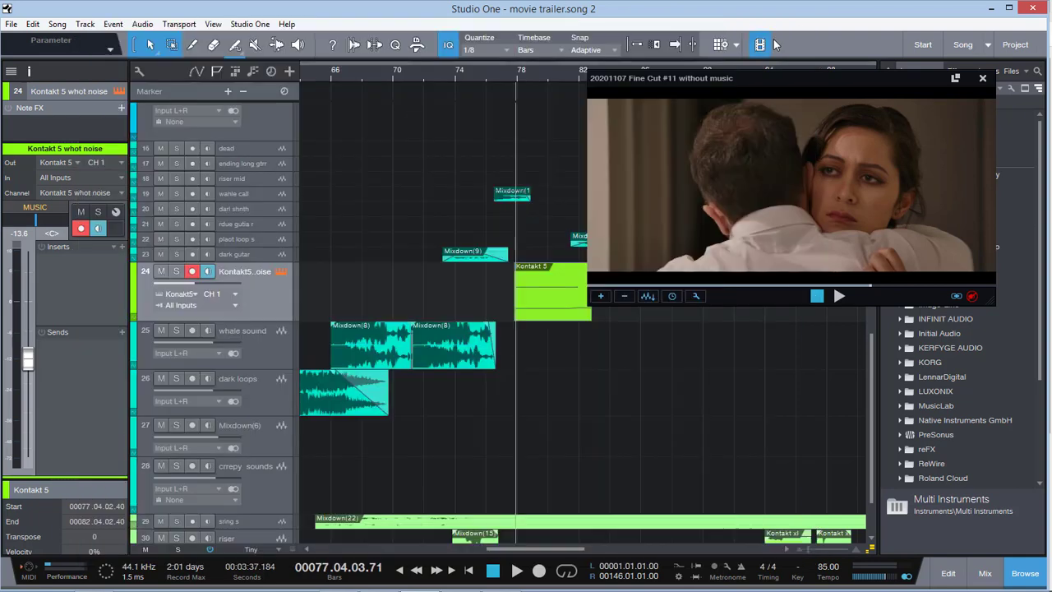
Solo the Kontakt 5 whot noise track and audition it from bar 77 into bar 80
click(174, 272)
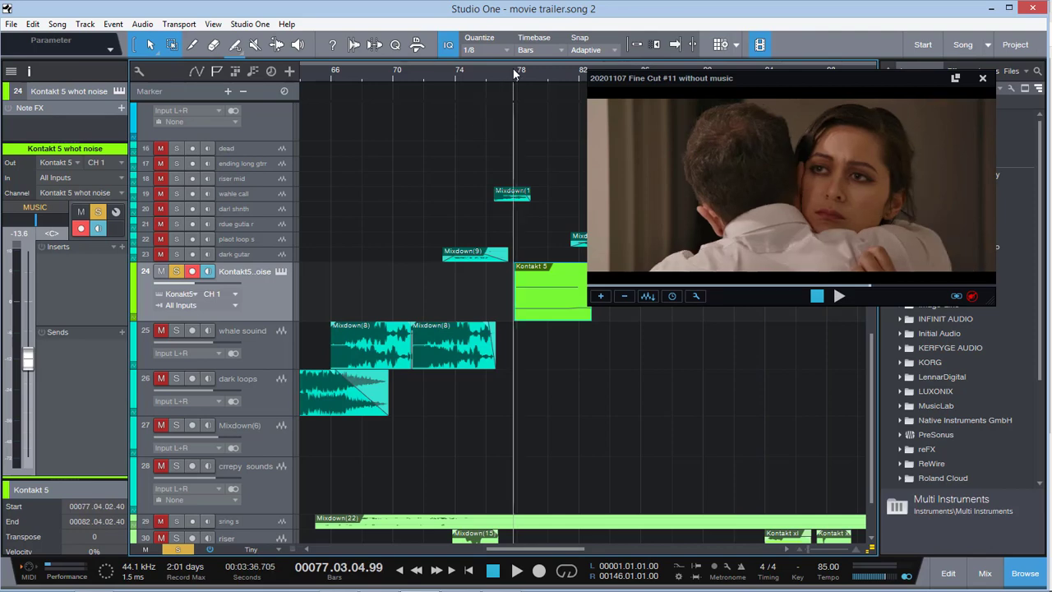
key(space)
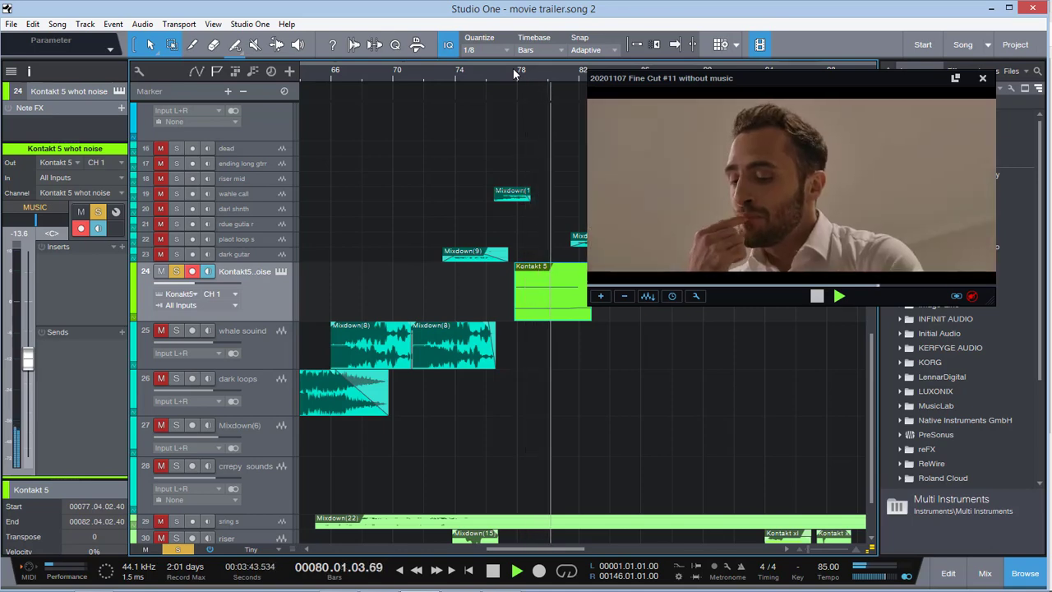
key(space)
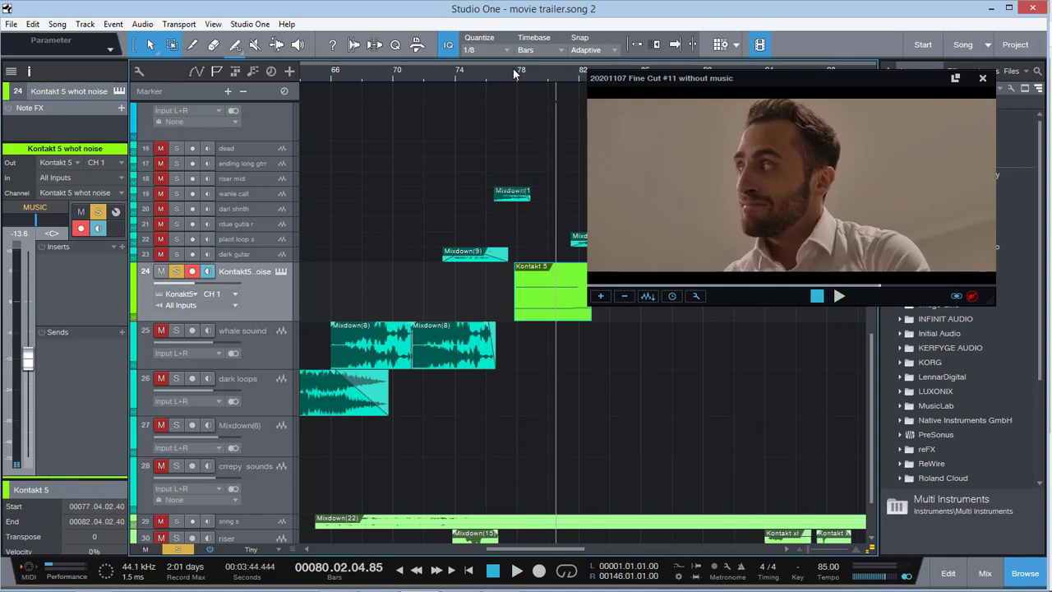
Unsolo the Kontakt 5 whot noise track and play the full mix from bar 77 to the end of its event in bar 82
click(178, 272)
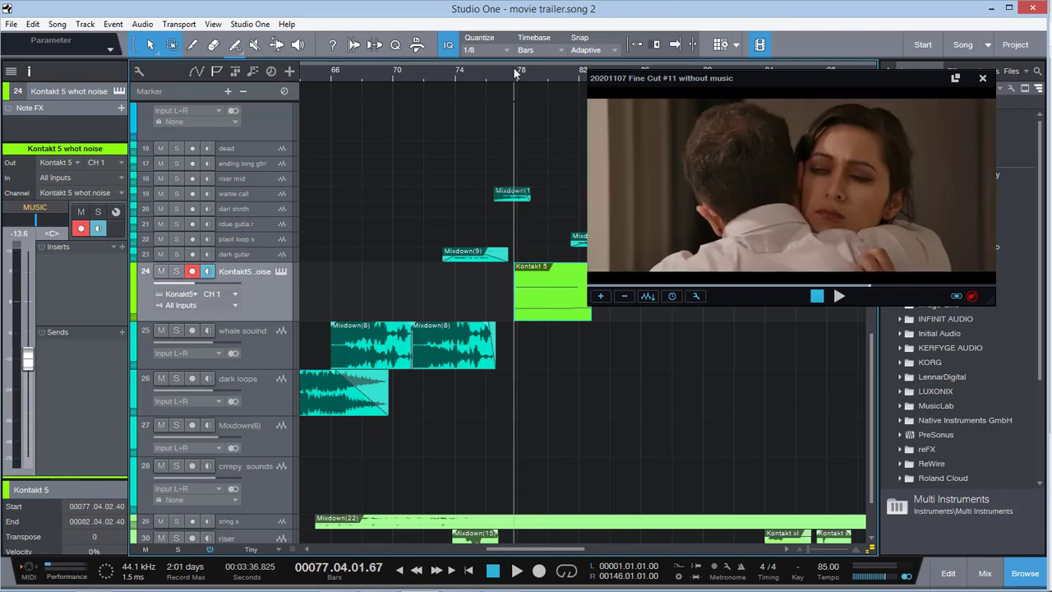
key(space)
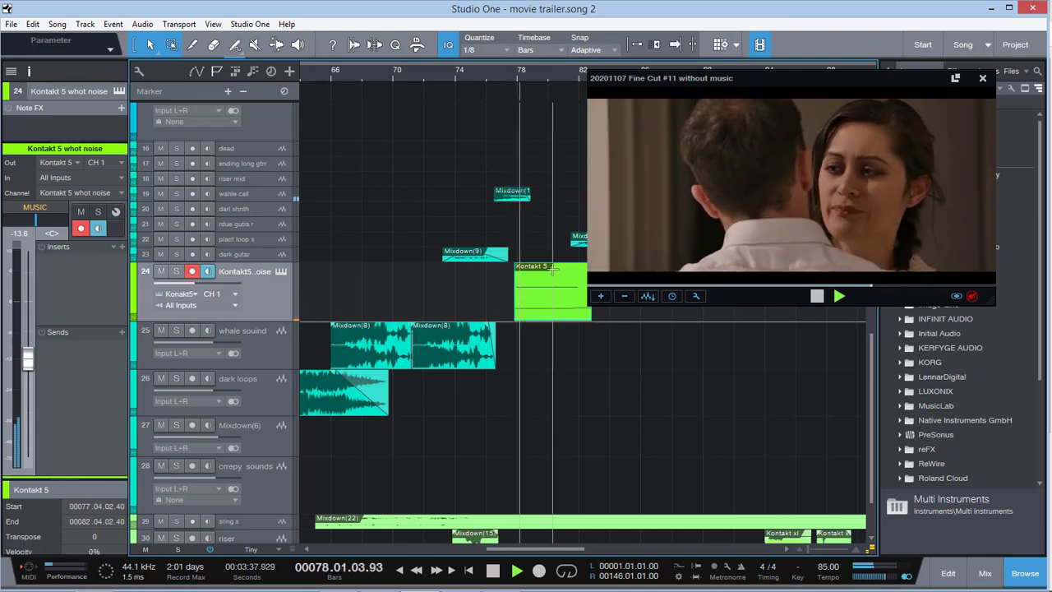
scroll(552, 267, down, 2)
scroll(552, 268, up, 1)
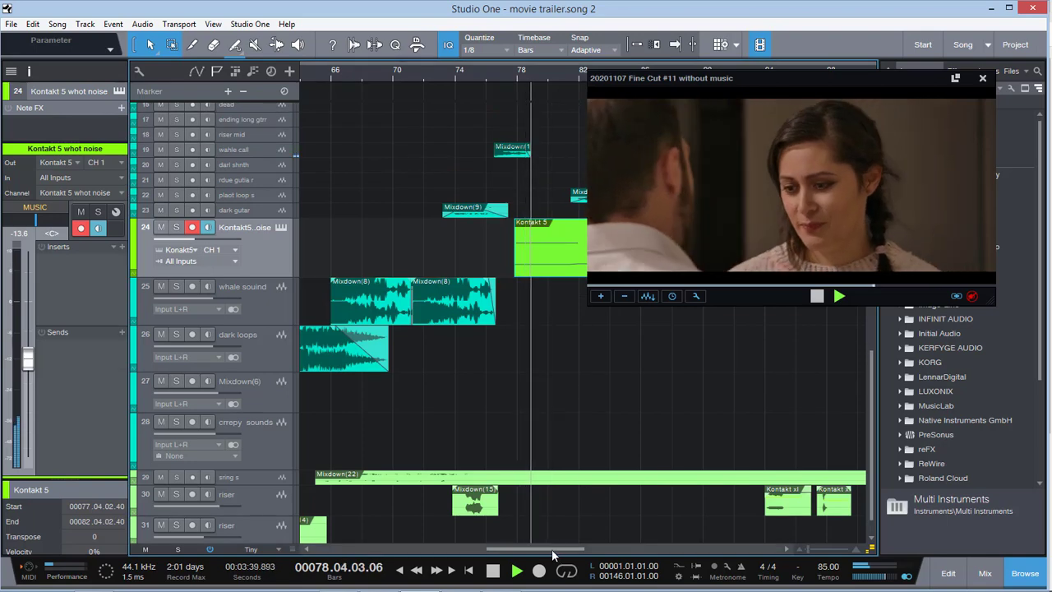
drag(562, 549, 592, 548)
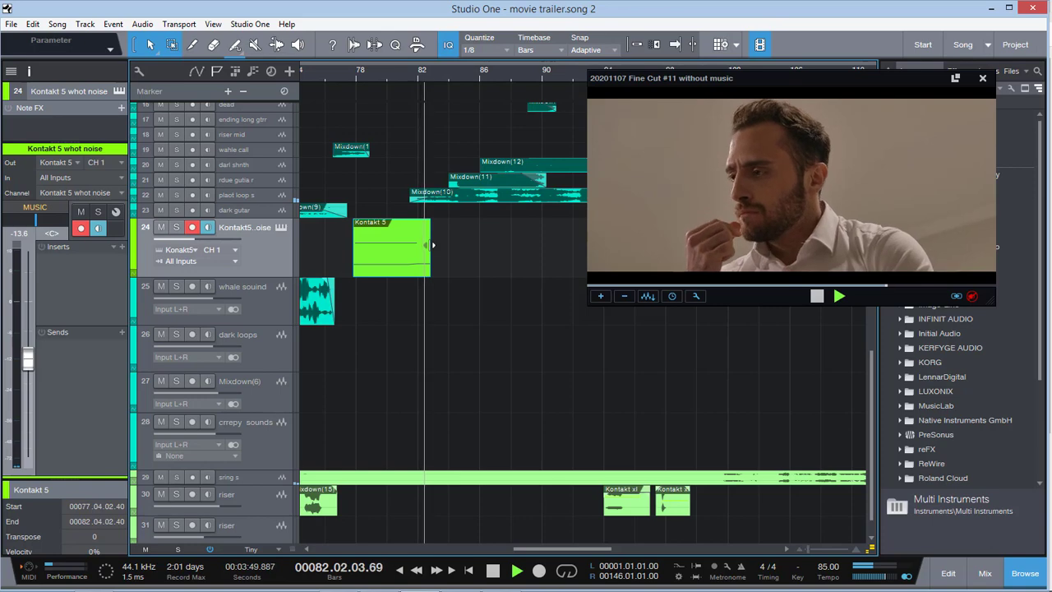
key(space)
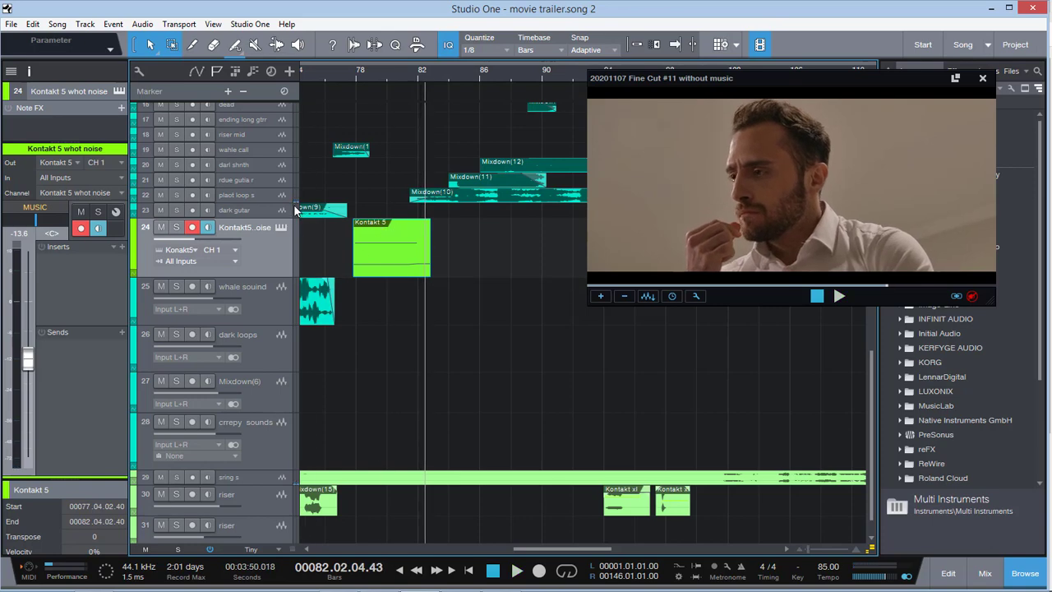
Enlarge the plaot loop s track and select its Mixdown(10) event, framing the fade-in from bar 81
drag(291, 203, 348, 329)
click(437, 286)
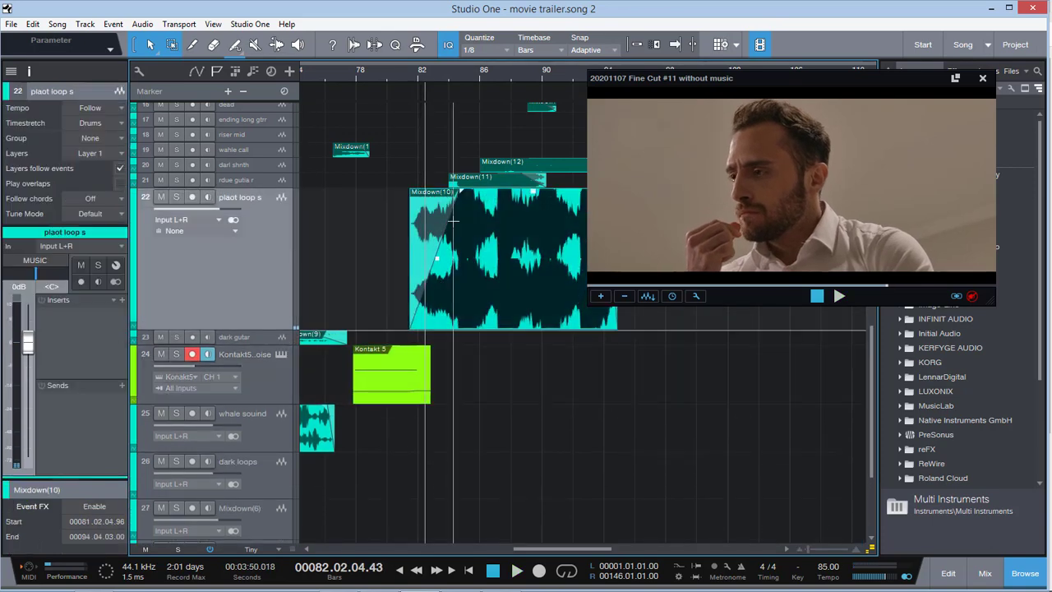
drag(810, 549, 813, 549)
drag(550, 549, 552, 550)
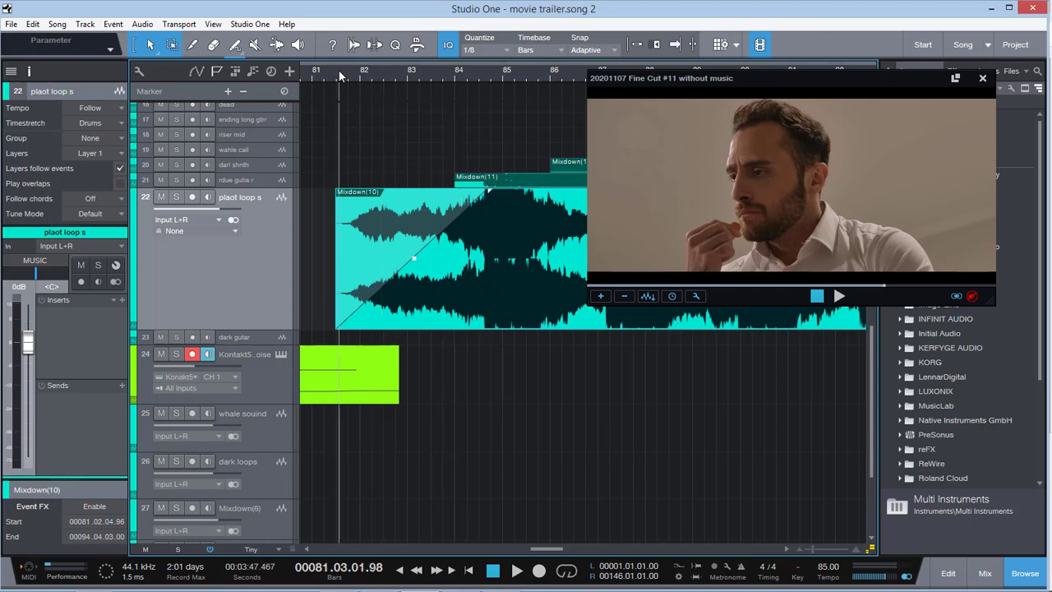
Play the full mix from bar 81 into bar 85, over the plaot loop s fade-in and the surrounding events
key(space)
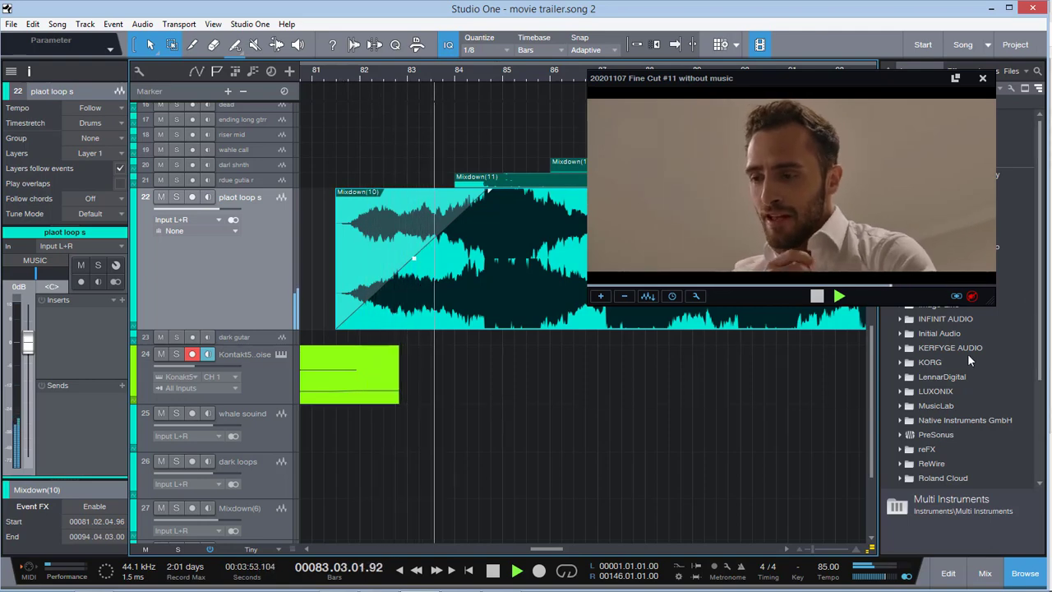
drag(813, 548, 807, 548)
drag(606, 548, 619, 548)
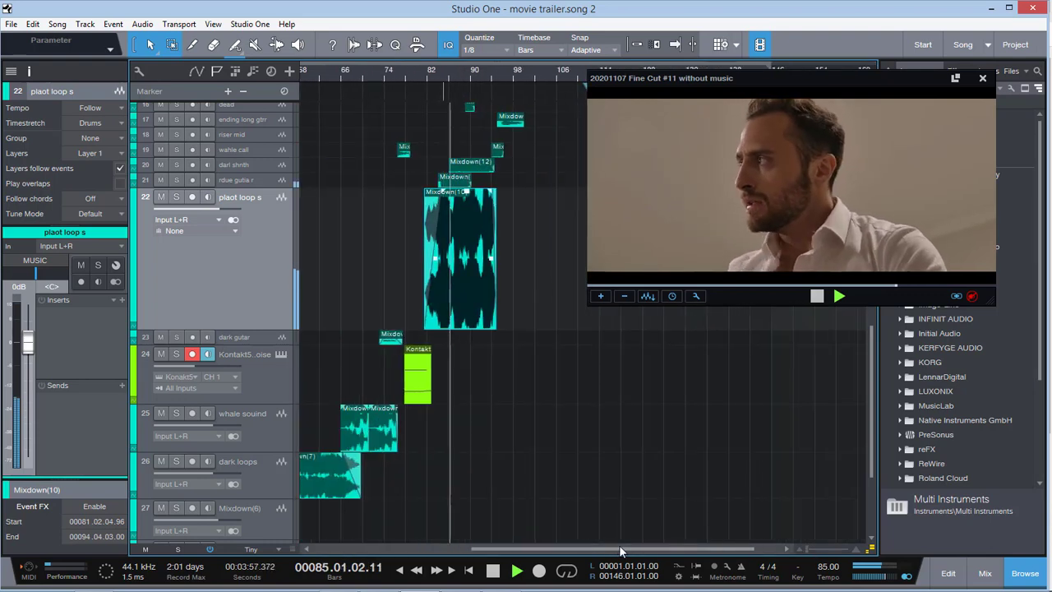
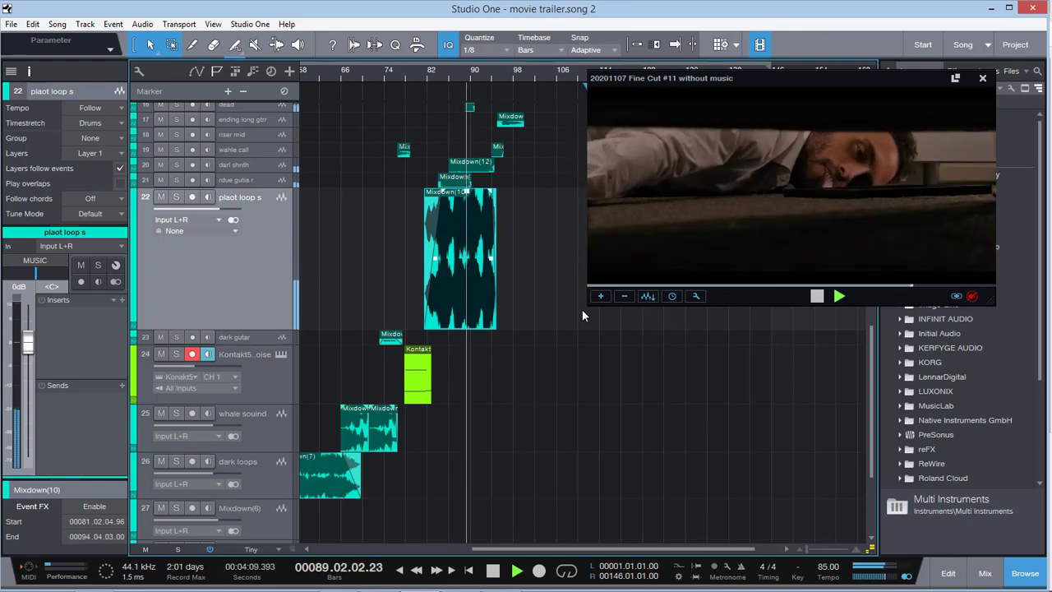
Stop playback and enlarge the dead track, exposing its short event at bar 89
key(space)
scroll(597, 309, up, 5)
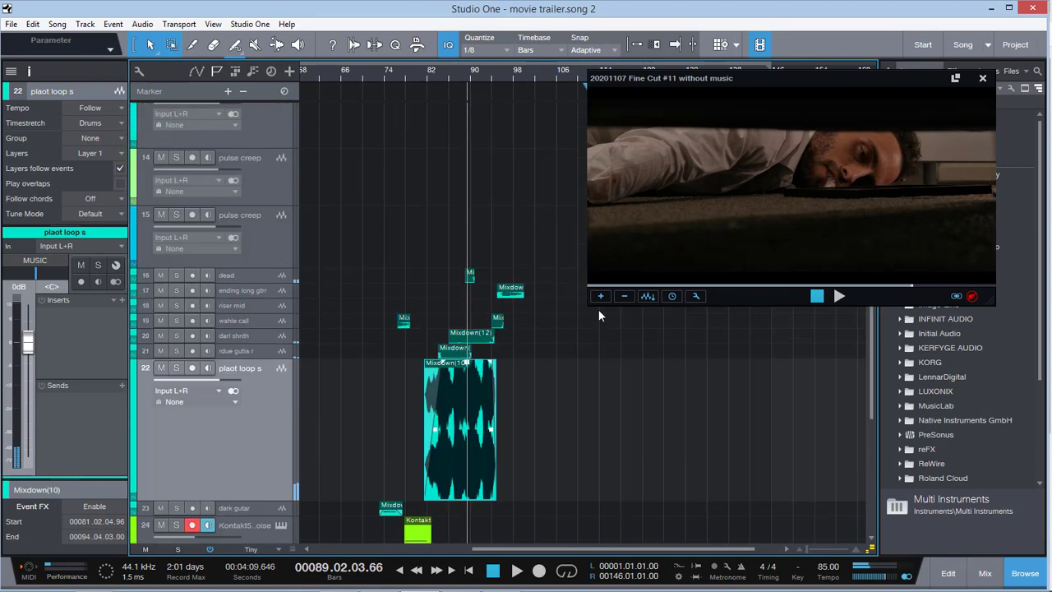
drag(262, 283, 272, 318)
click(273, 297)
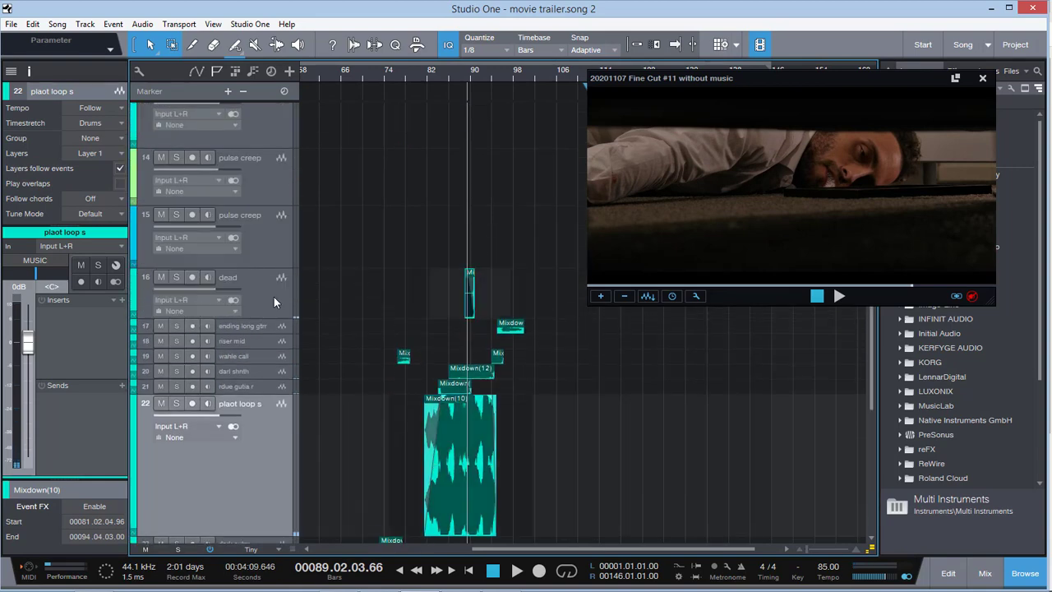
Solo the dead track and audition its event from bar 89 into bar 90 against the video
click(274, 297)
key(s)
click(465, 78)
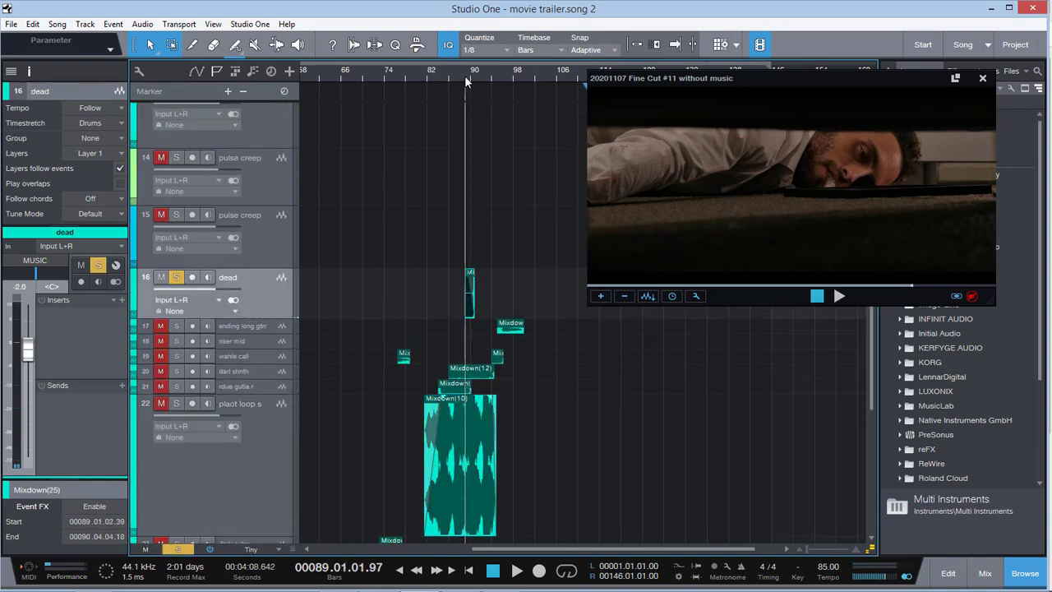
key(space)
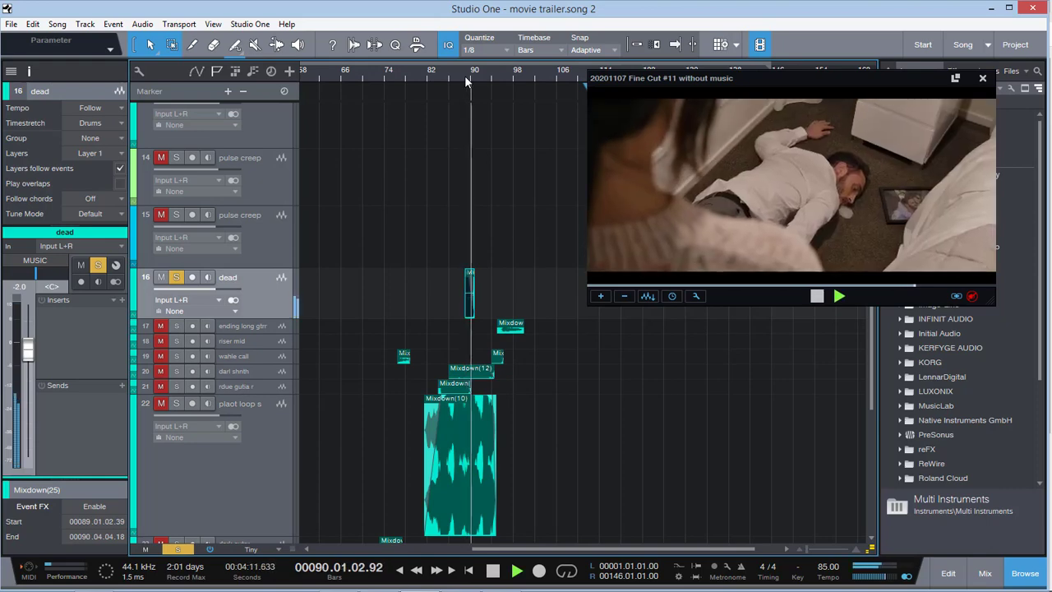
key(space)
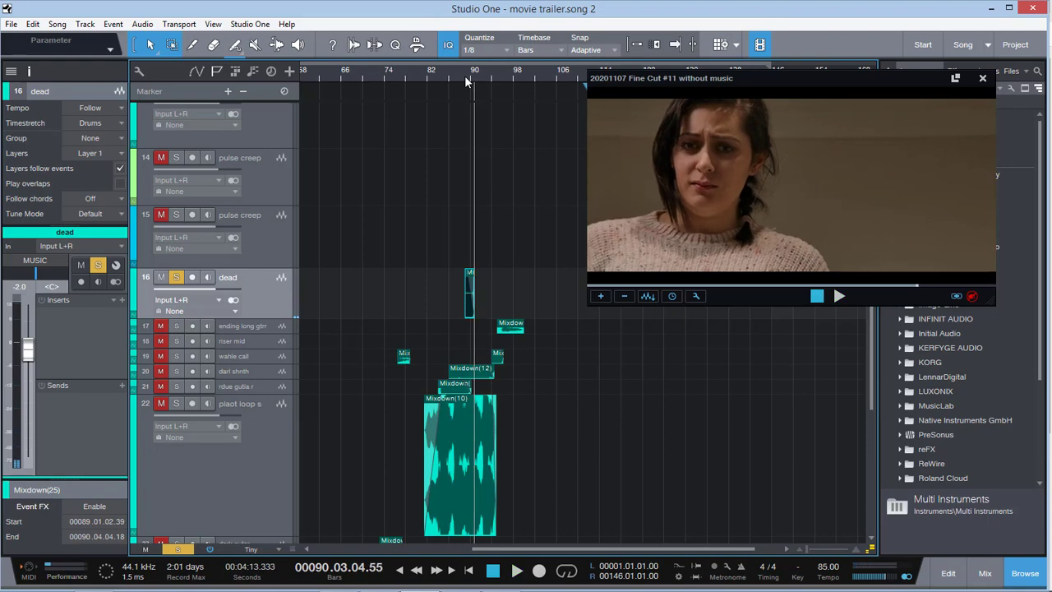
Unsolo the dead track and play the full mix from bar 90 to bar 92
key(space)
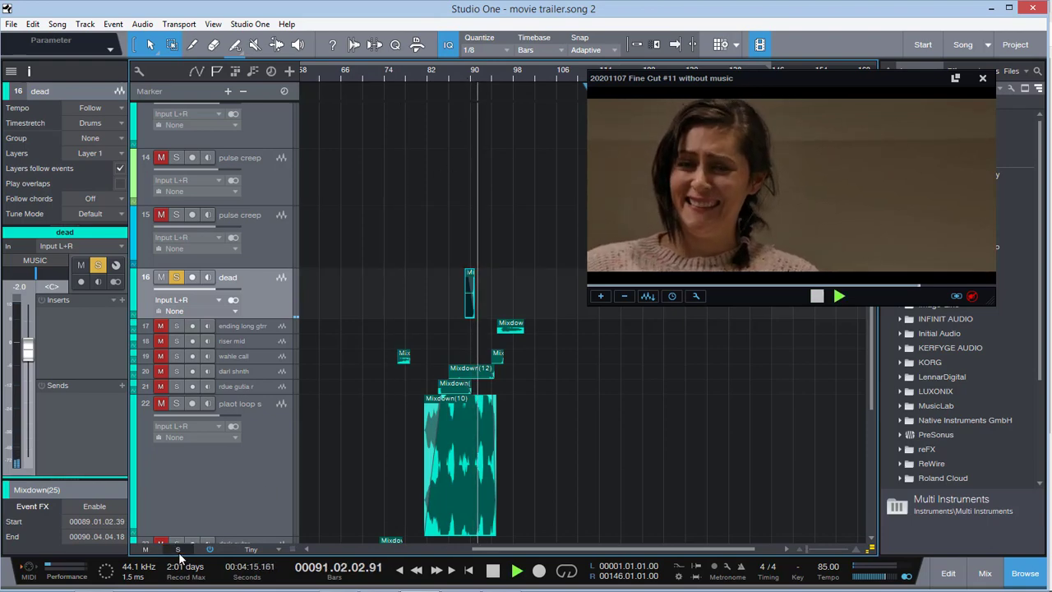
click(178, 549)
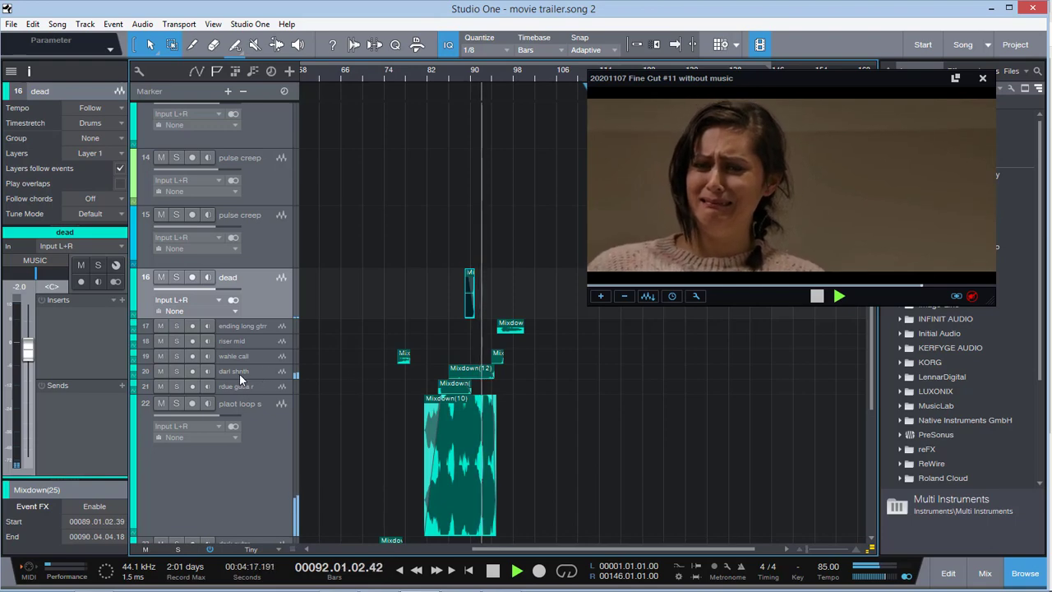
key(space)
Solo the darl shnth track, play it over the body scene, and add the dead track to the solo, stopping in bar 93
click(175, 371)
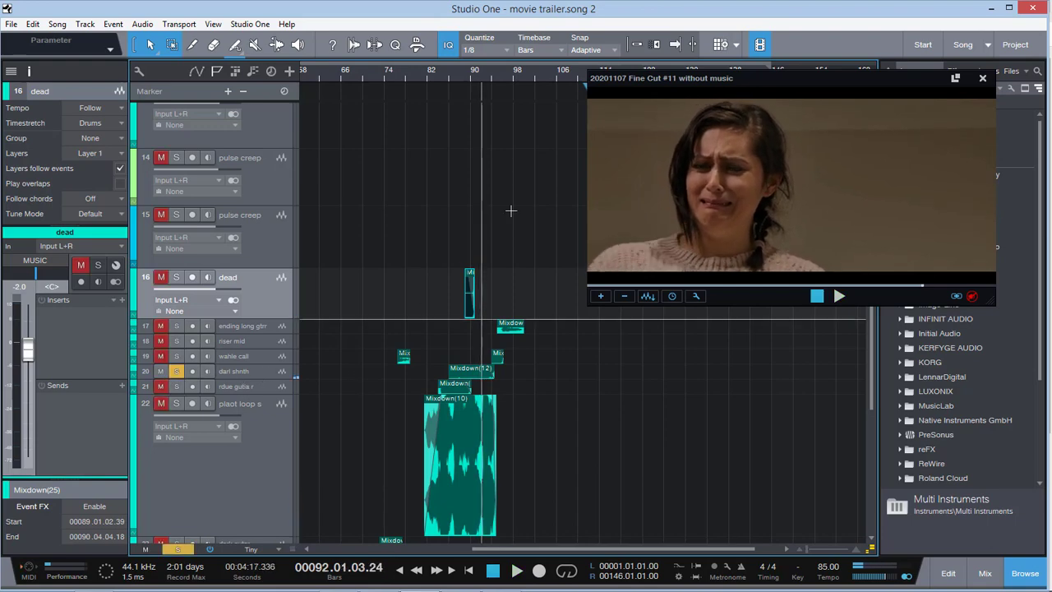
click(467, 72)
key(space)
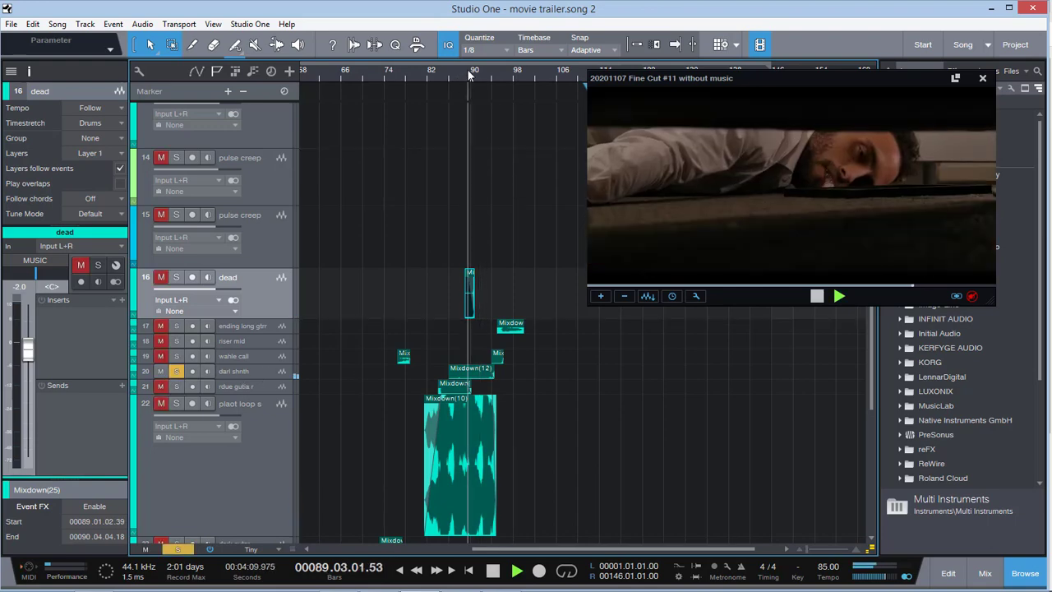
click(163, 277)
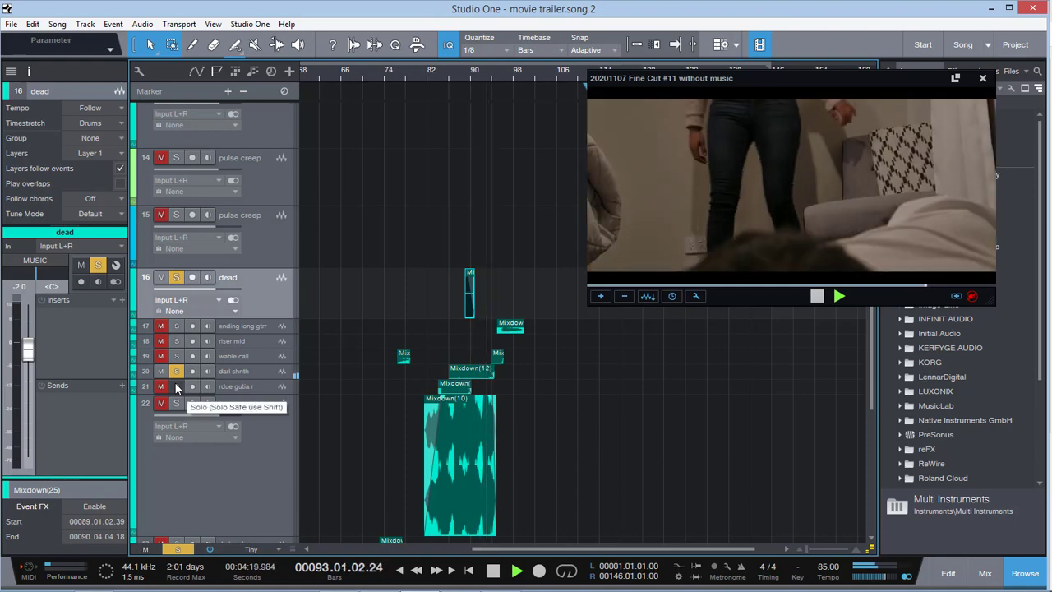
key(space)
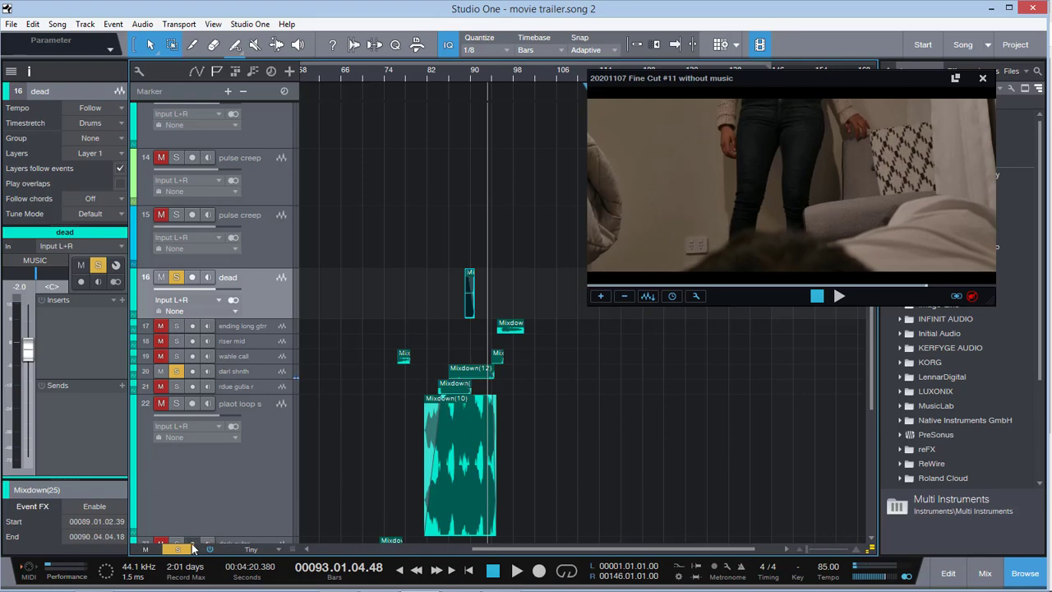
Clear all solos and play the full mix from bar 93 to bar 95, bringing the riser tracks into view
click(191, 548)
key(space)
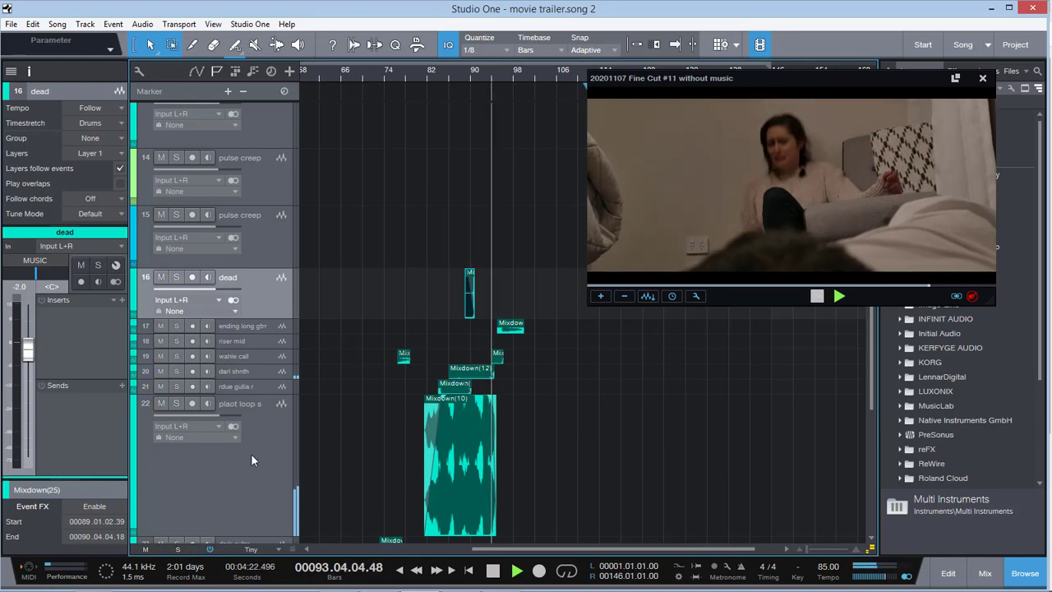
scroll(350, 447, down, 5)
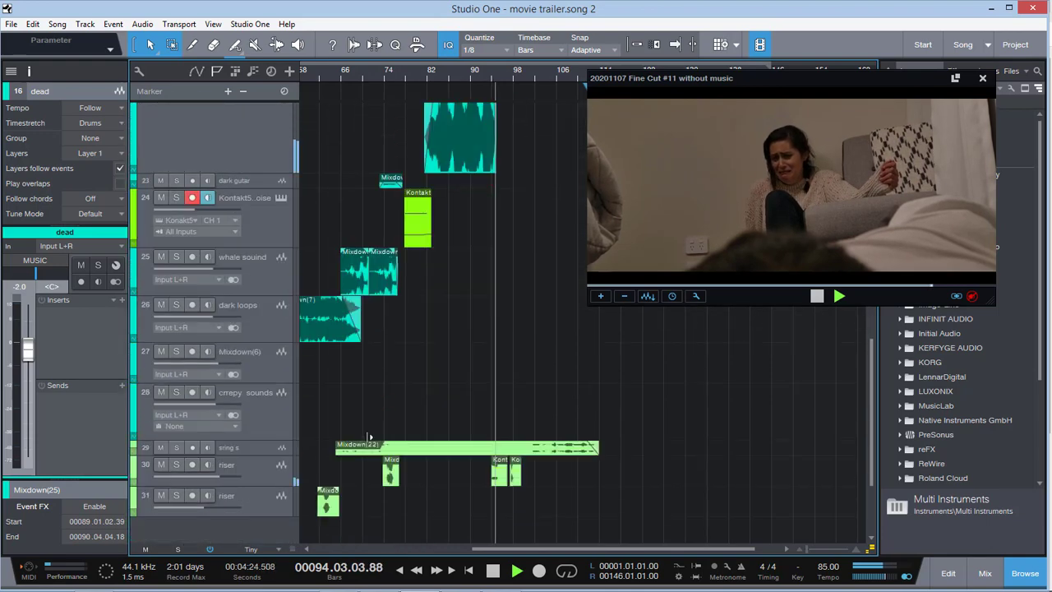
Solo riser track 30 and audition its event from bar 94 into bar 95
click(178, 465)
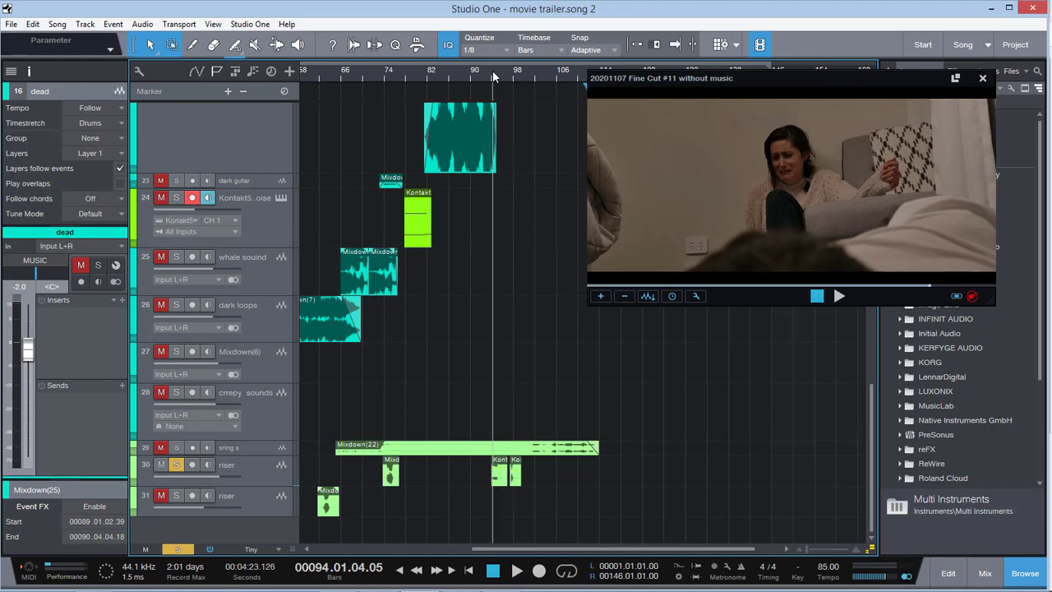
key(space)
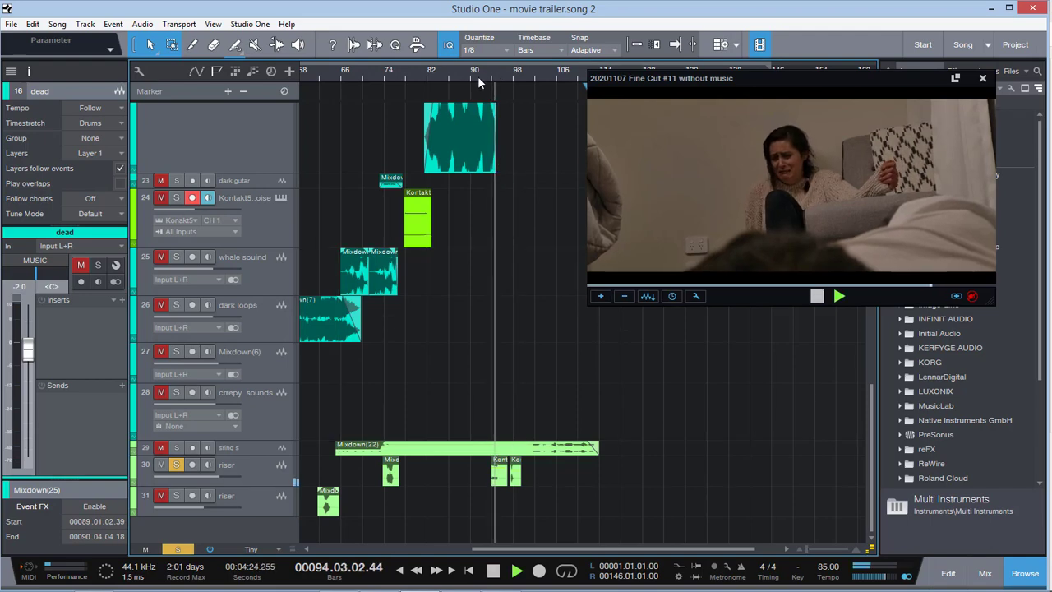
key(space)
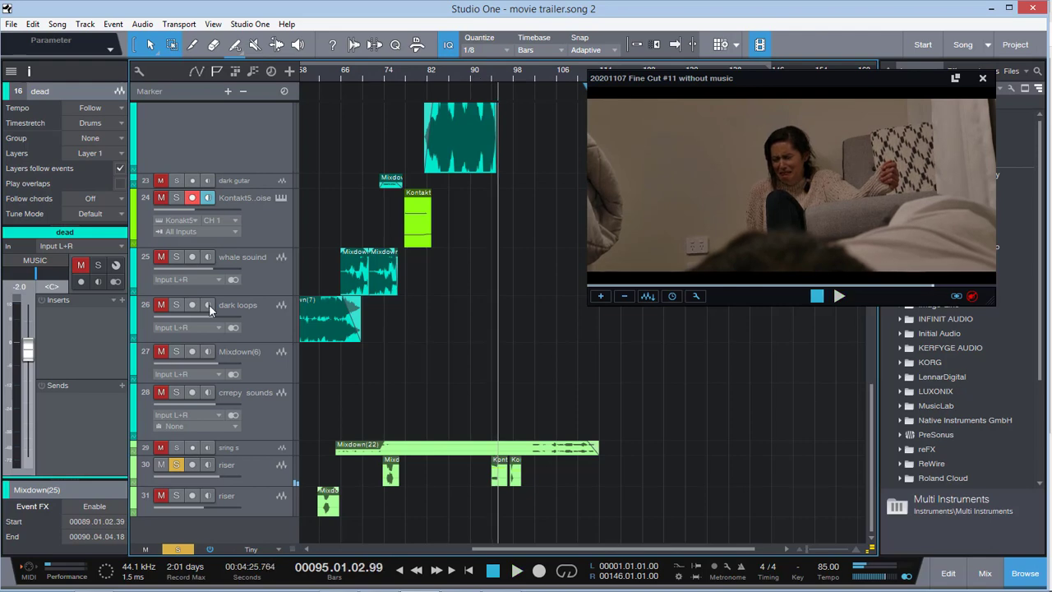
Unsolo riser track 30 and play the full mix from bar 95 into bar 96
click(178, 549)
key(space)
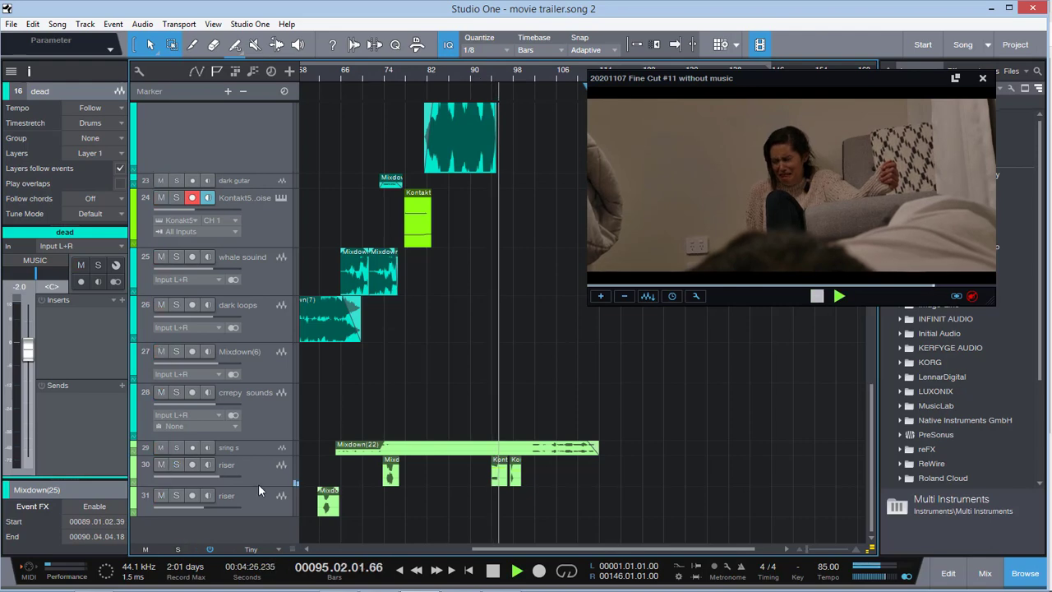
scroll(399, 403, up, 5)
scroll(507, 329, up, 2)
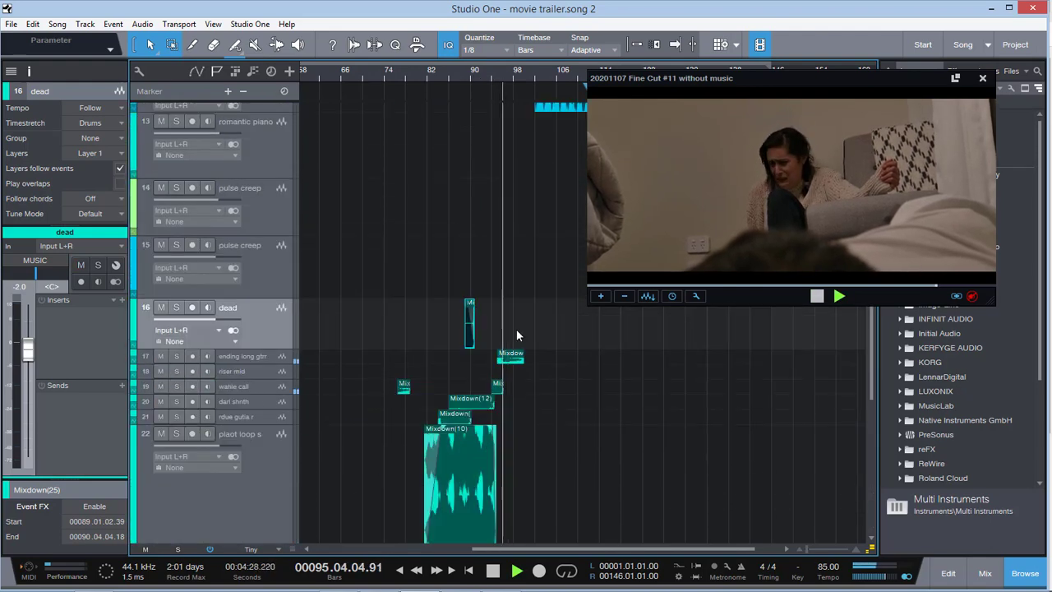
Solo the ending long gtrr track and audition its Mixdown(24) event from bar 96 into bar 97
click(259, 357)
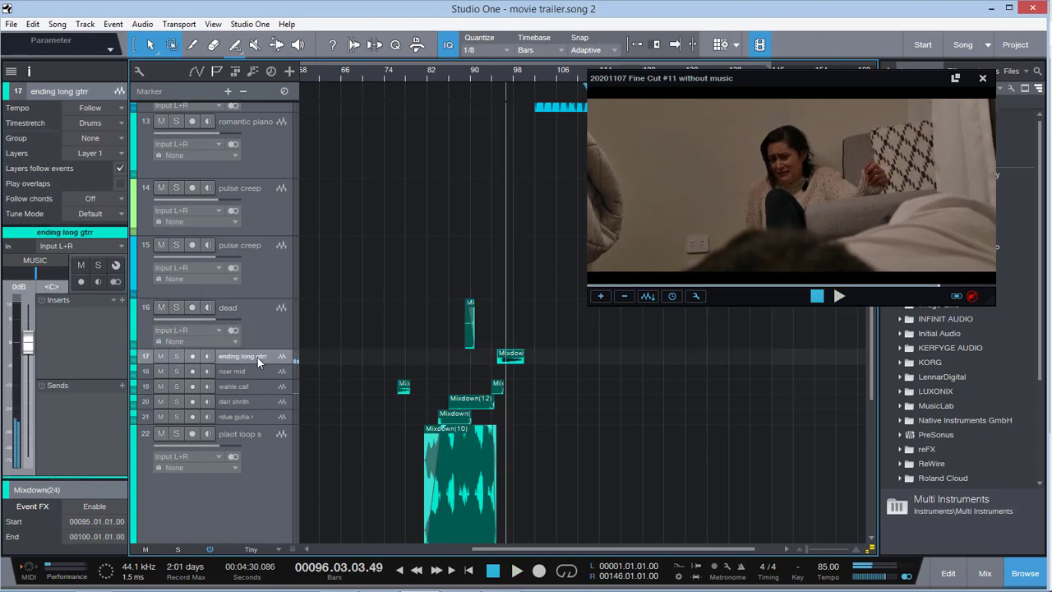
click(176, 356)
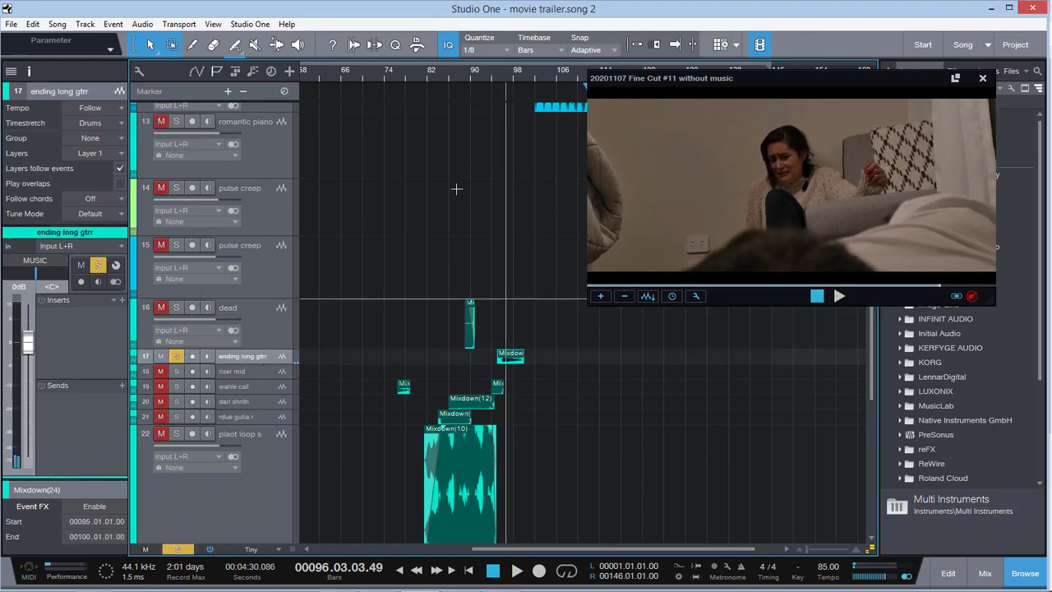
click(497, 72)
click(503, 71)
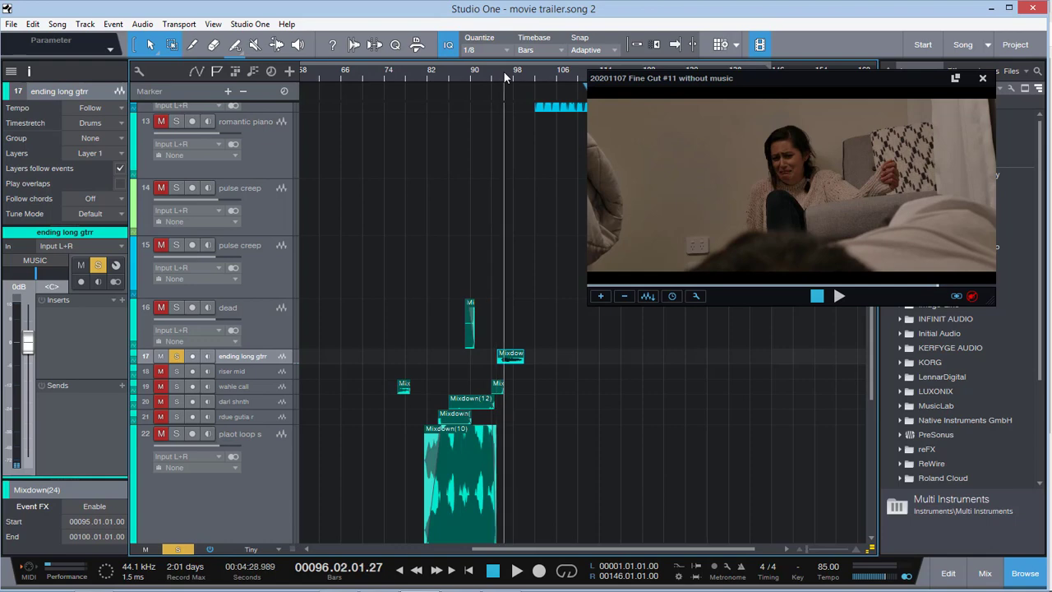
key(space)
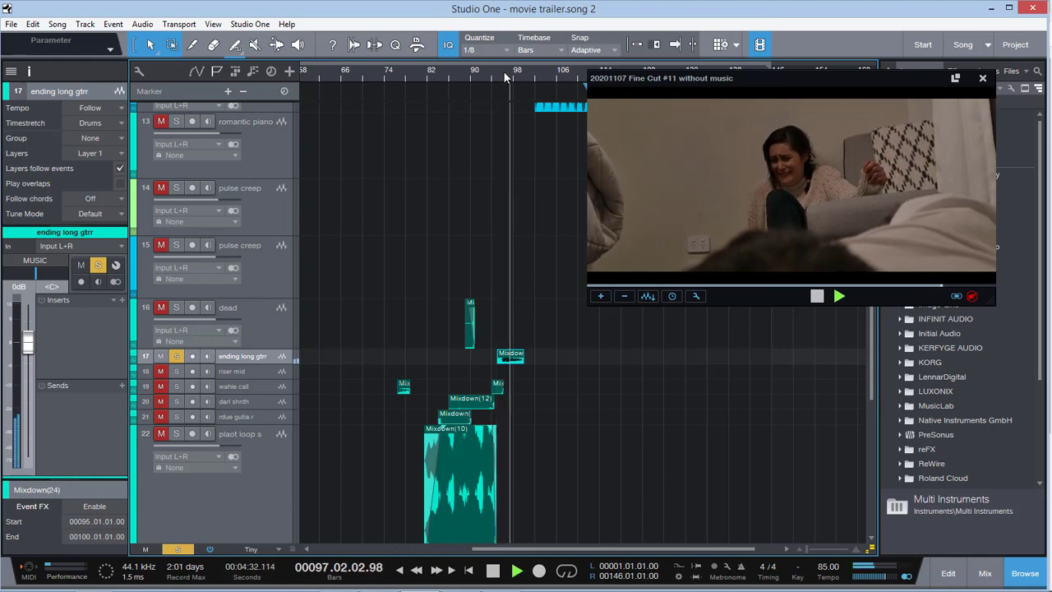
key(space)
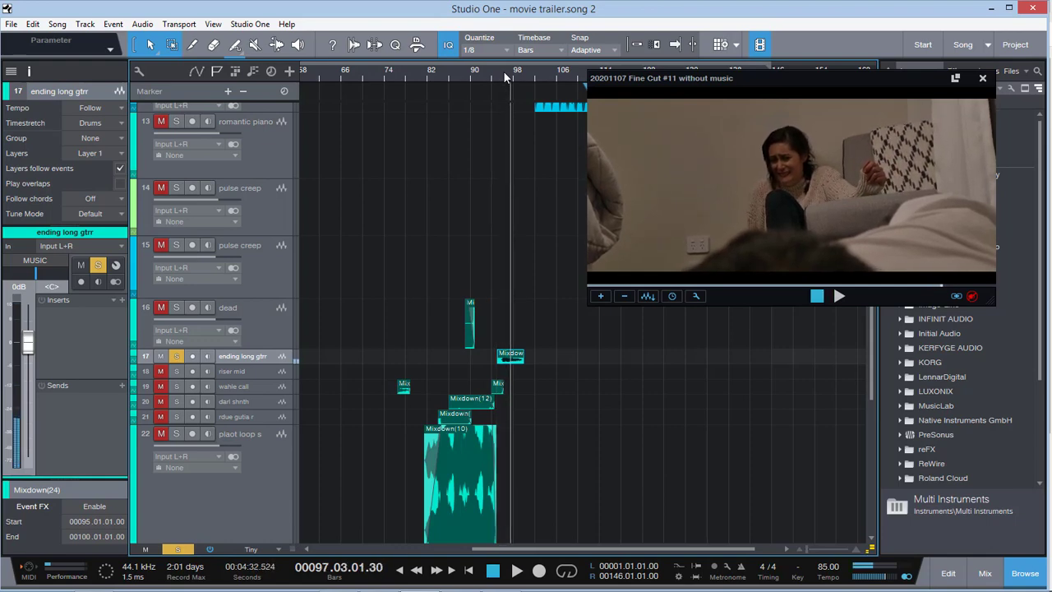
Unsolo the ending long gtrr track and play the full mix from bar 95 to bar 98
click(176, 549)
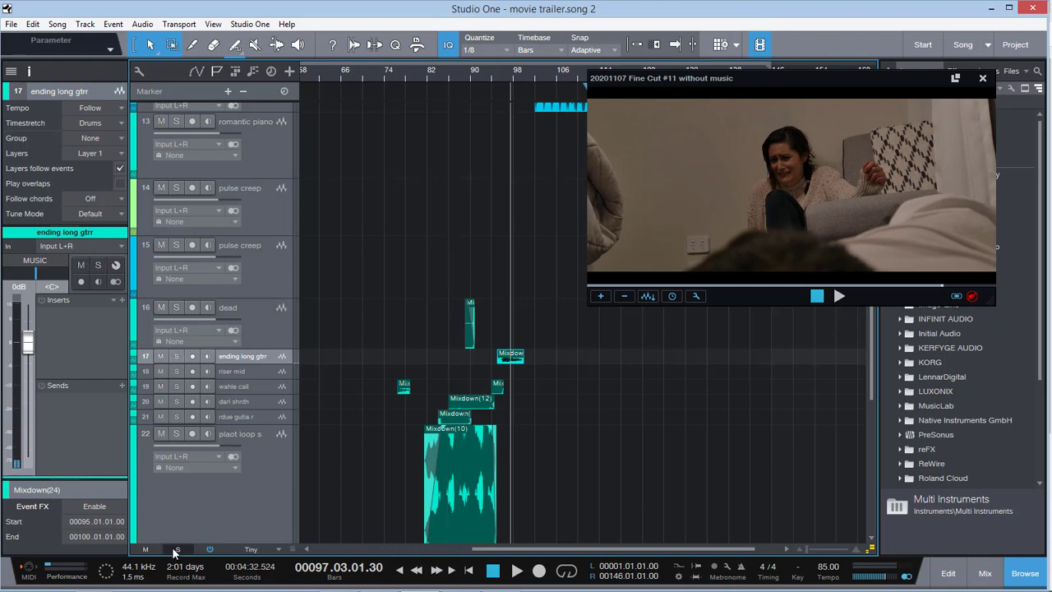
click(501, 70)
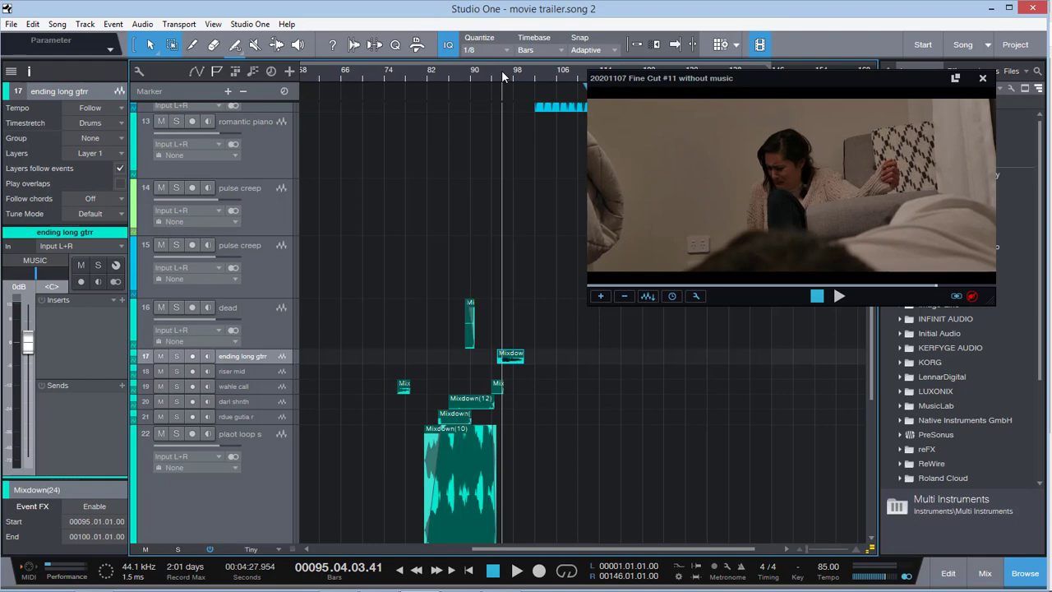
key(space)
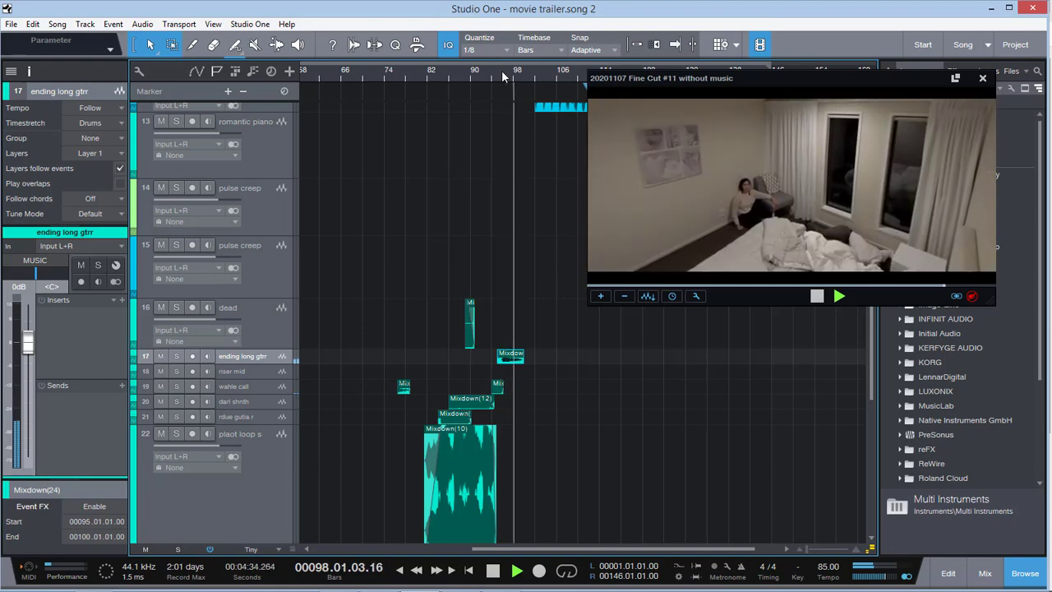
key(space)
Solo riser track 30 and audition its Kontakt xl(2) event from bar 97 to bar 98, with the timeline enlarged around it
scroll(534, 328, down, 6)
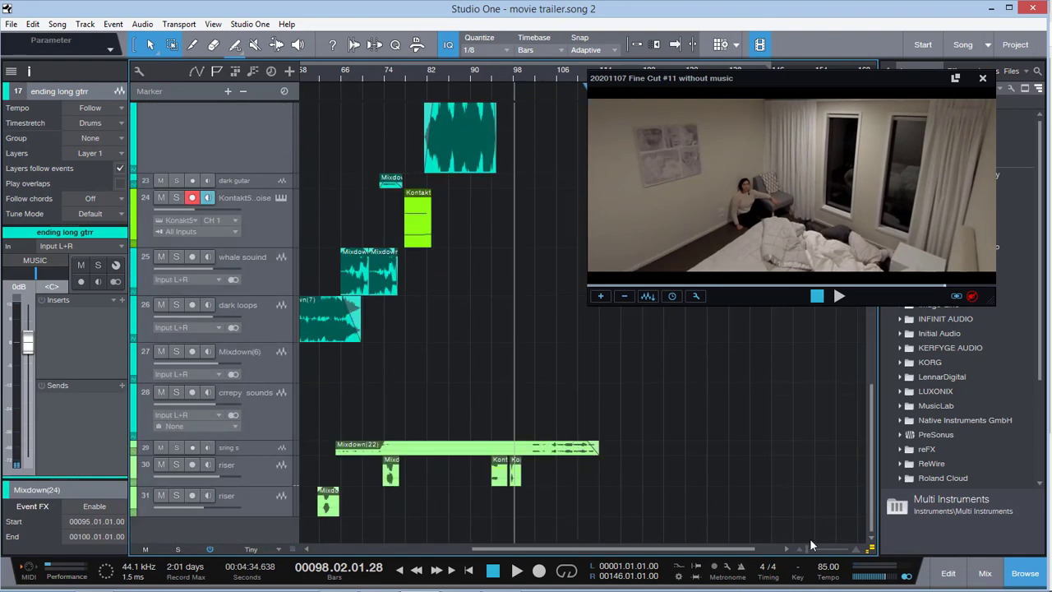
drag(811, 550, 812, 550)
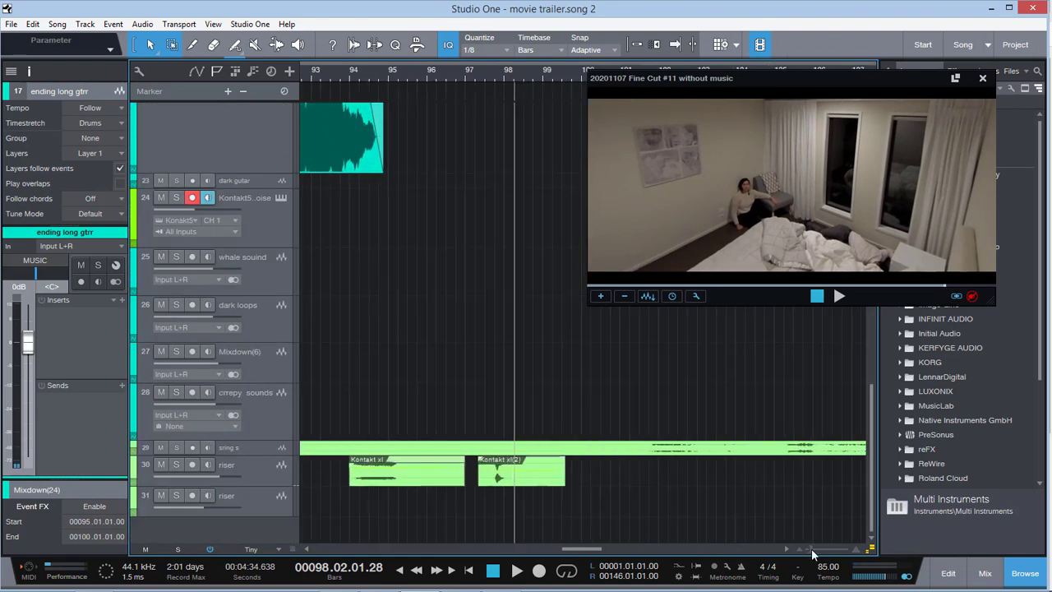
click(498, 71)
scroll(430, 434, up, 10)
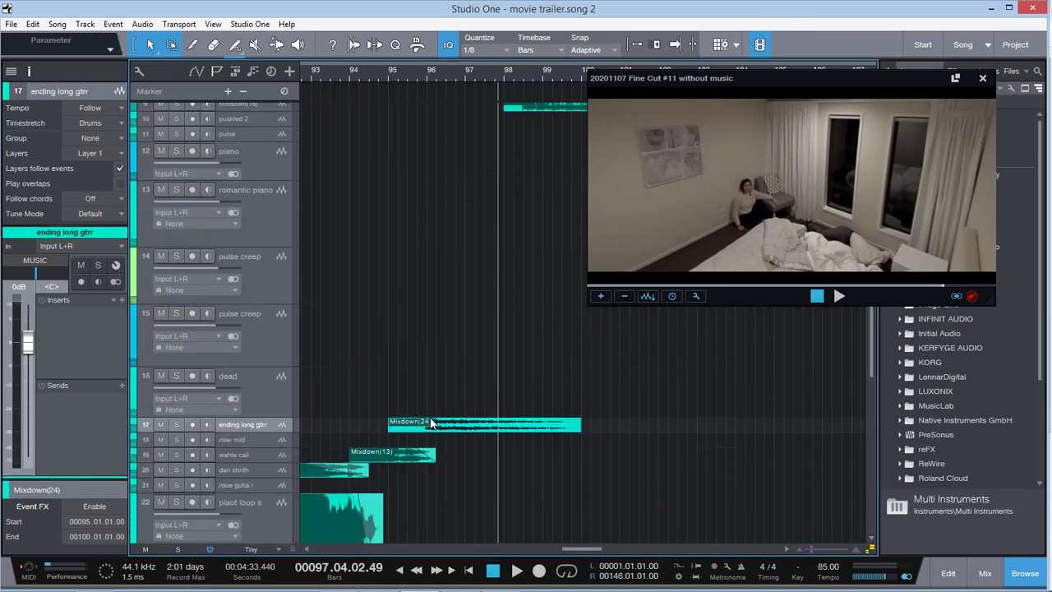
scroll(430, 414, down, 10)
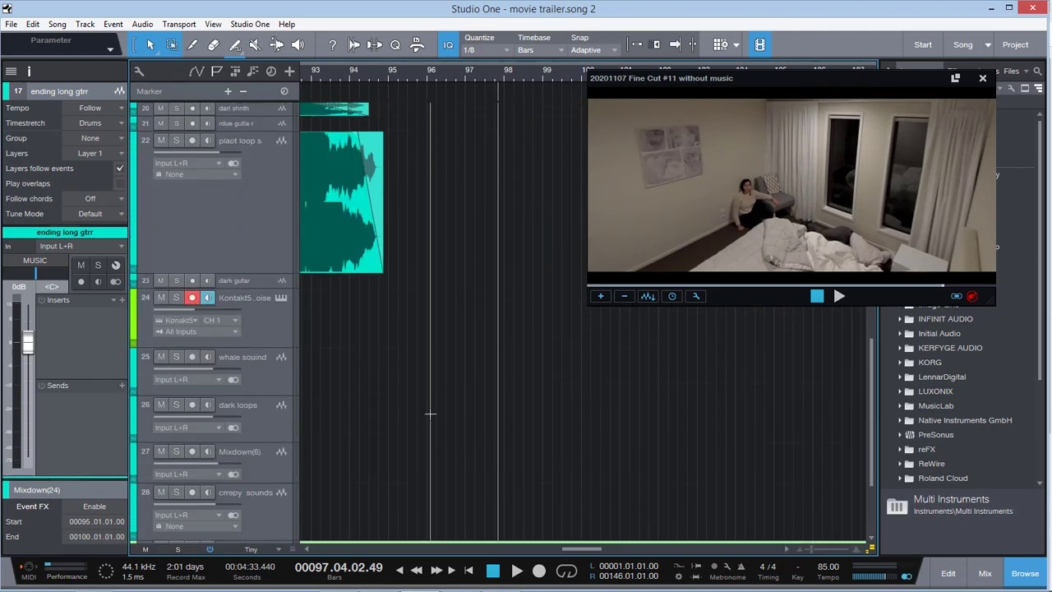
click(492, 72)
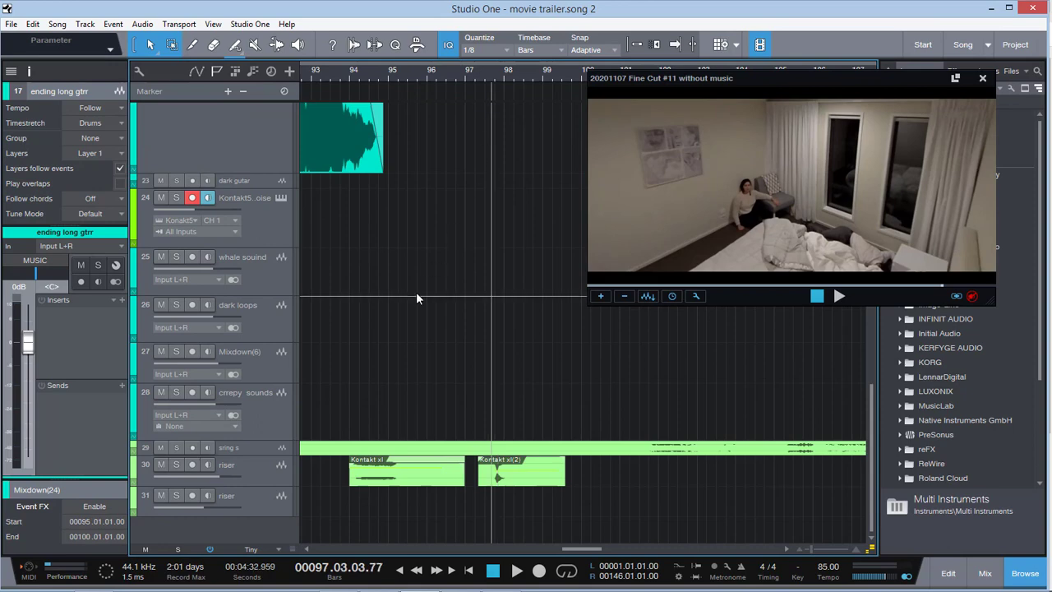
click(176, 465)
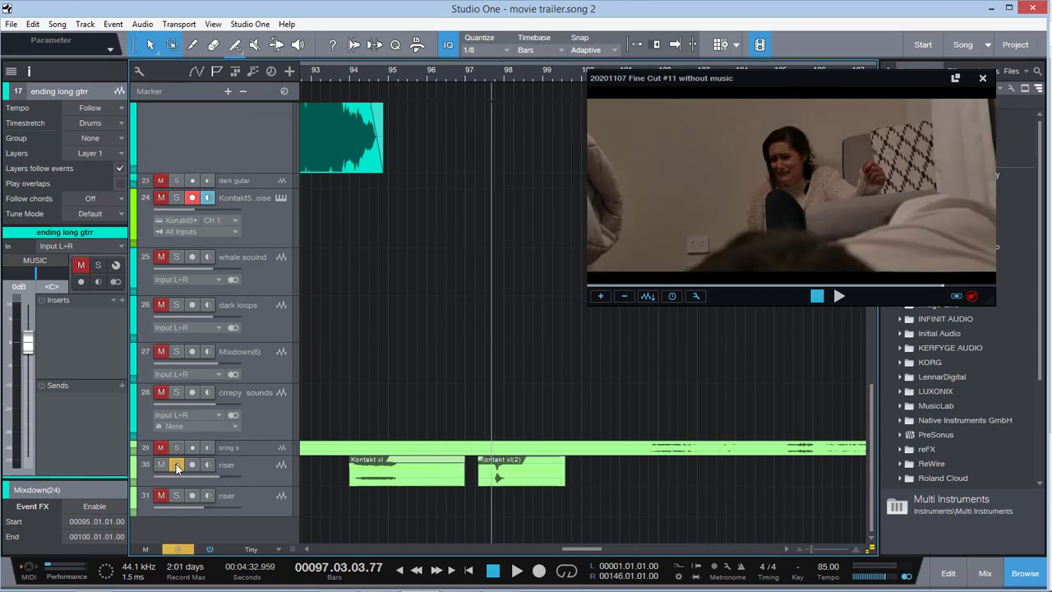
key(space)
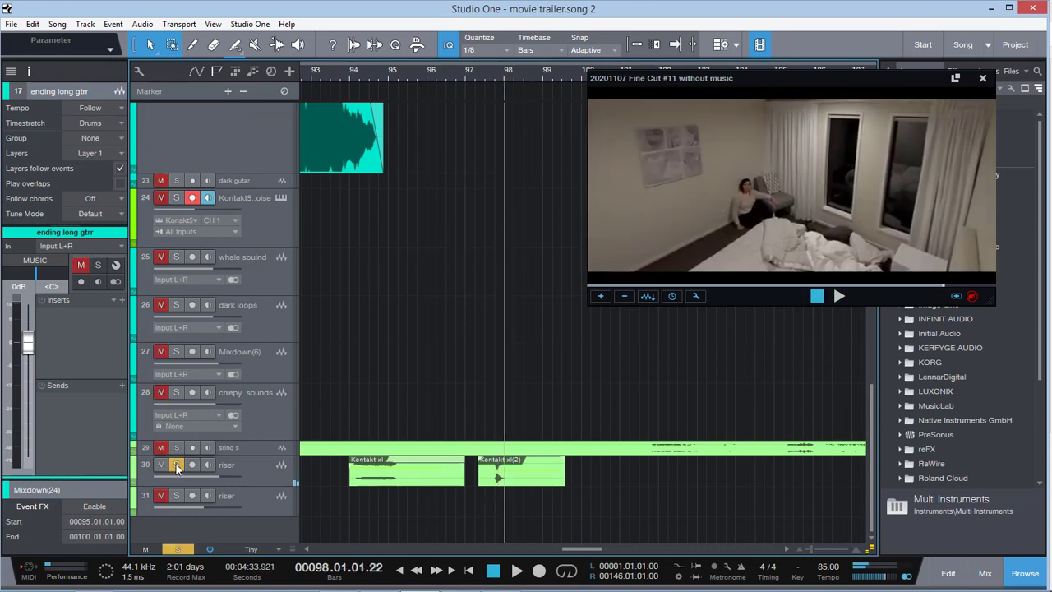
Unsolo riser track 30 and play the full mix from bar 98 to bar 99
click(176, 465)
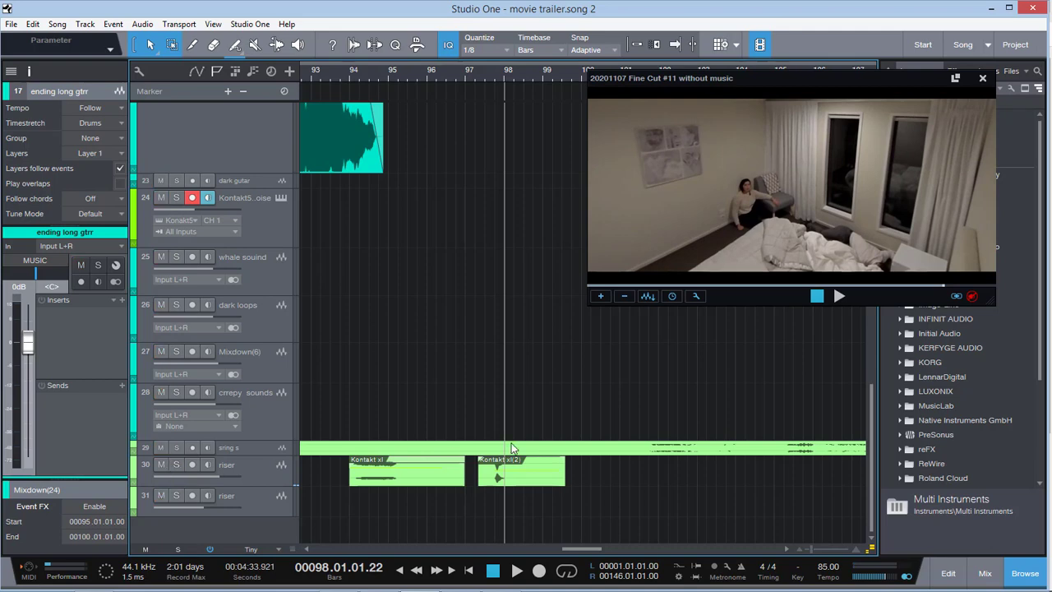
scroll(521, 425, up, 10)
key(space)
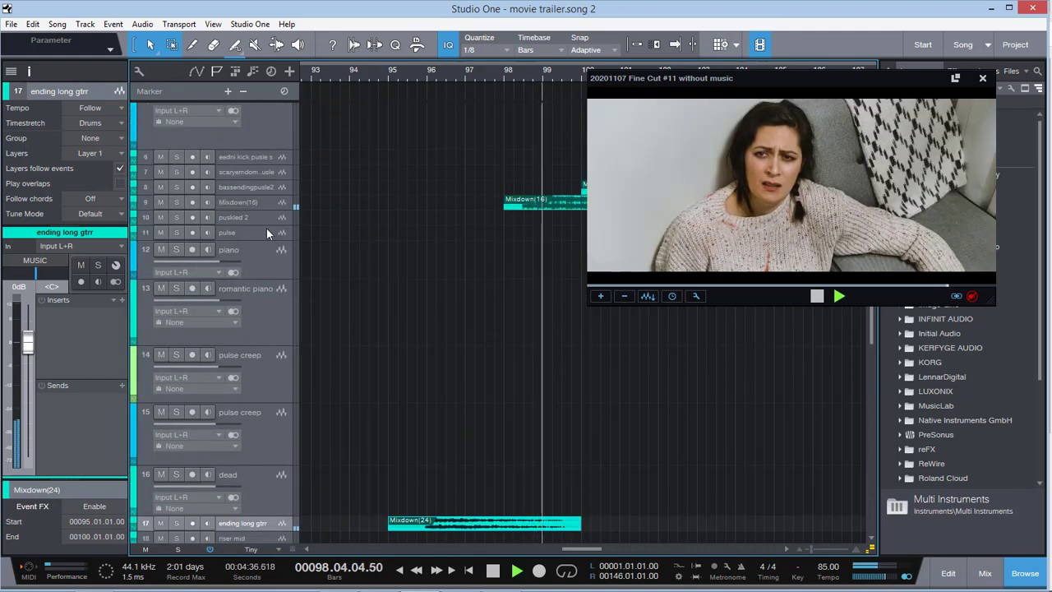
key(space)
Solo the Mixdown(16) track and audition its event from bar 98 into bar 99
click(178, 202)
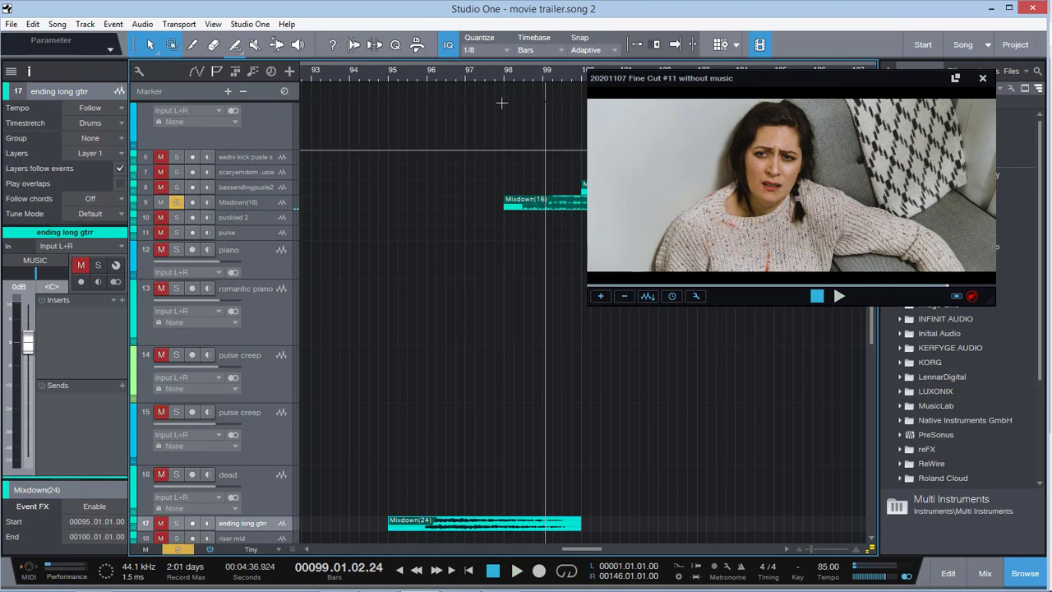
click(515, 72)
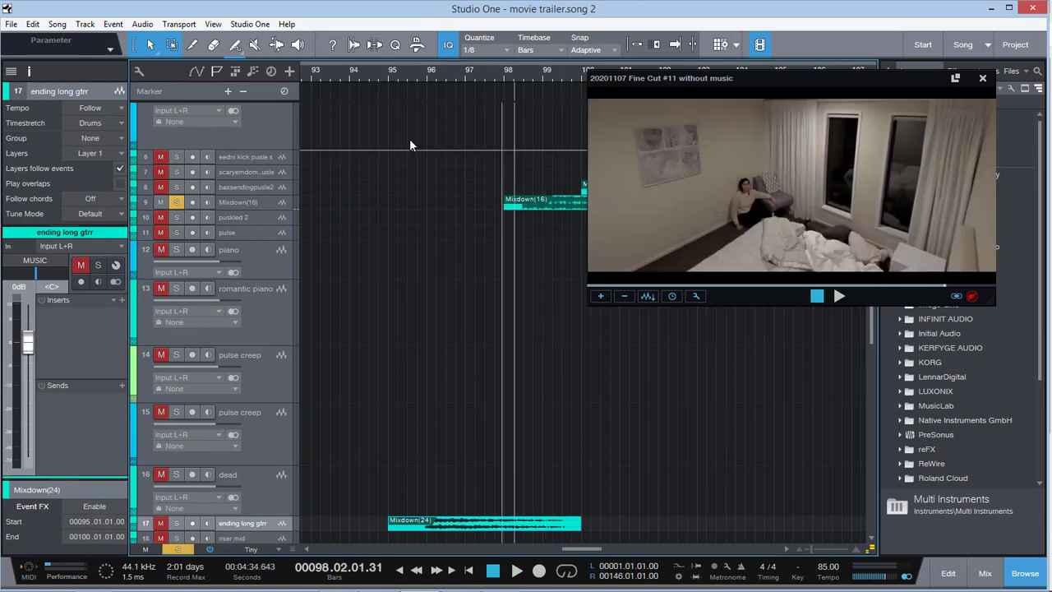
click(279, 202)
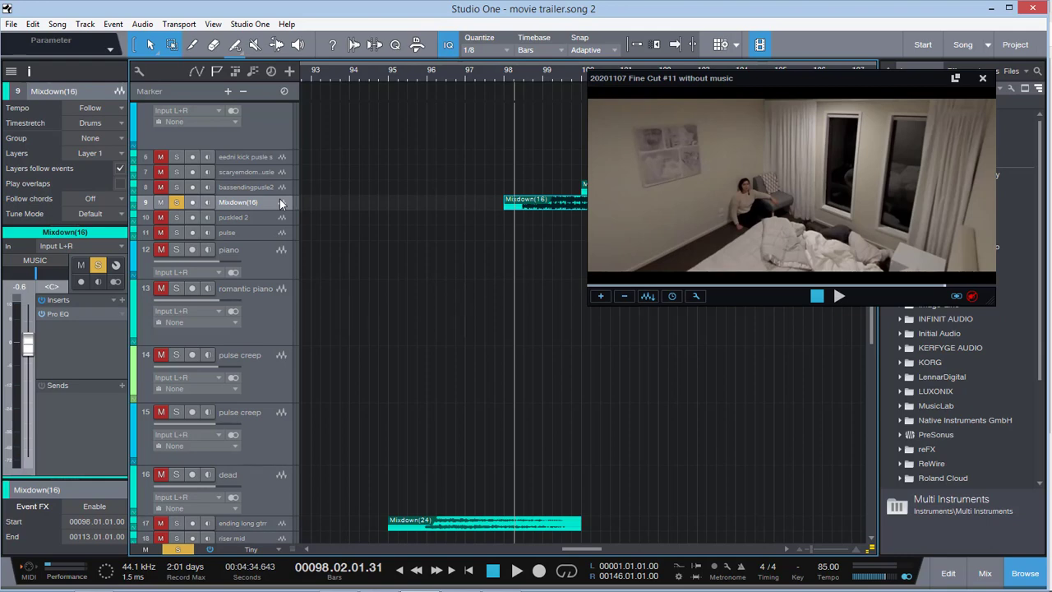
key(space)
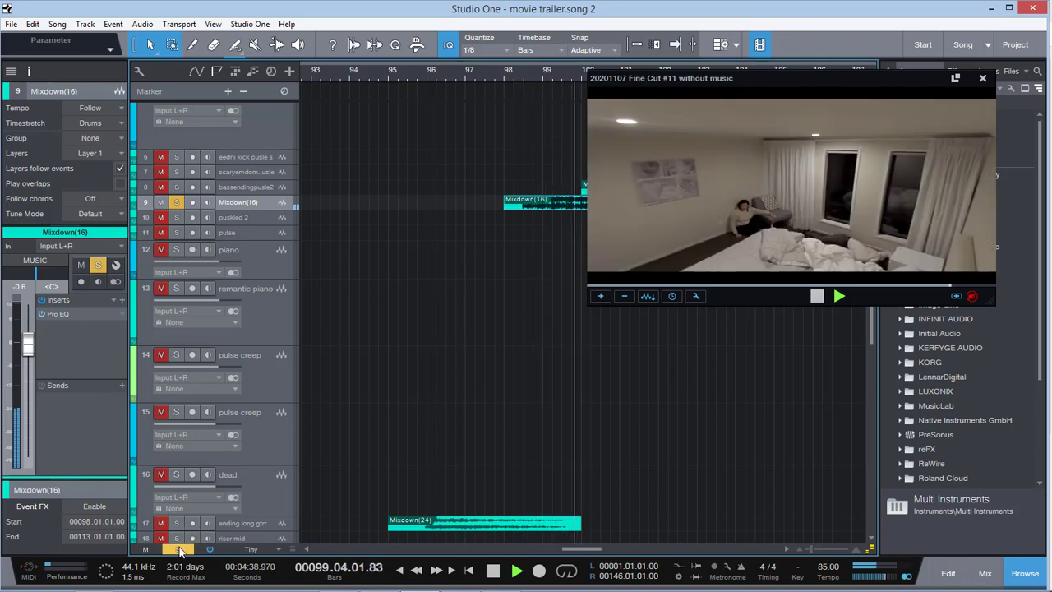
Clear the solo and play the full mix through the credits to bar 108, making the piano track taller
click(178, 547)
drag(573, 553, 595, 551)
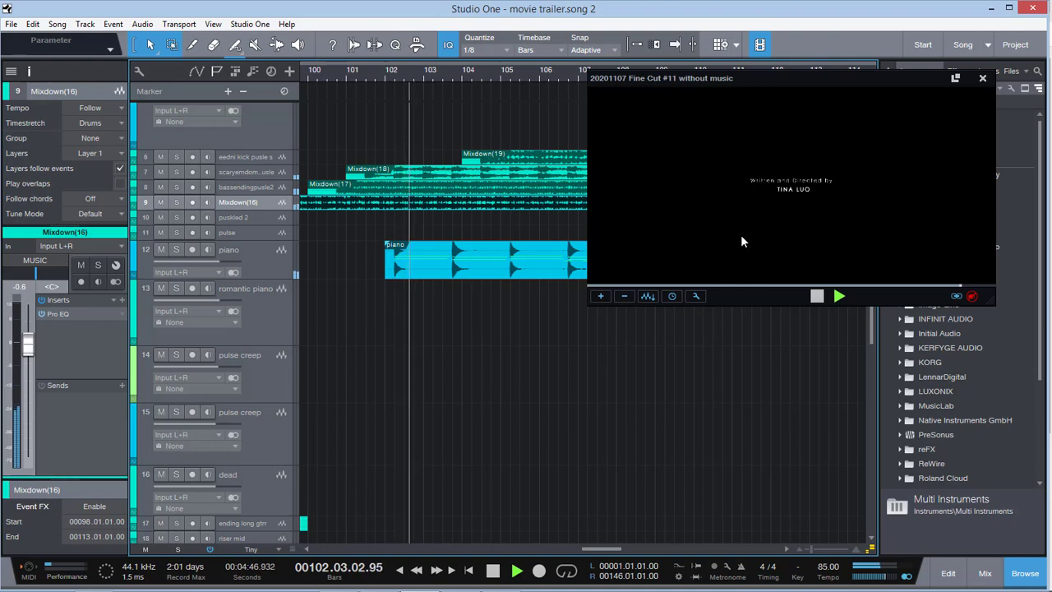
drag(274, 278, 275, 295)
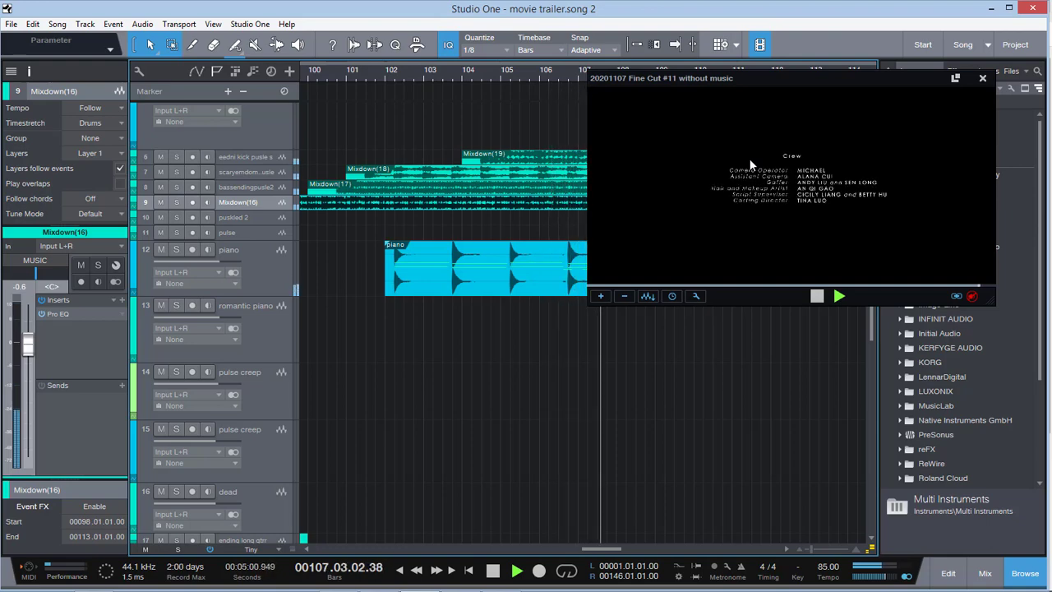
key(space)
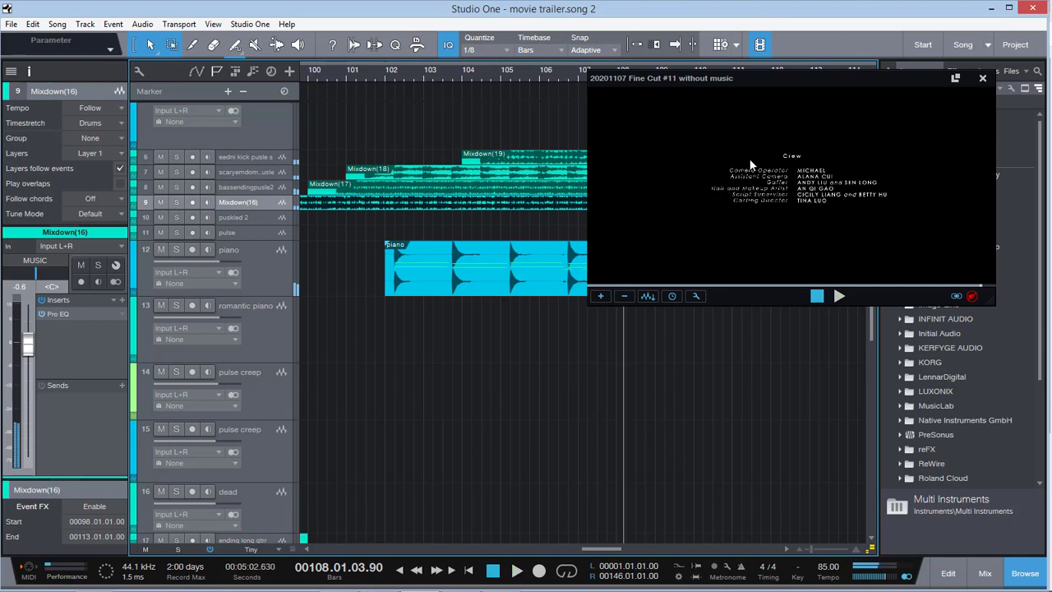
Solo the sring s track 29 and audition its event within bar 108
scroll(472, 417, down, 10)
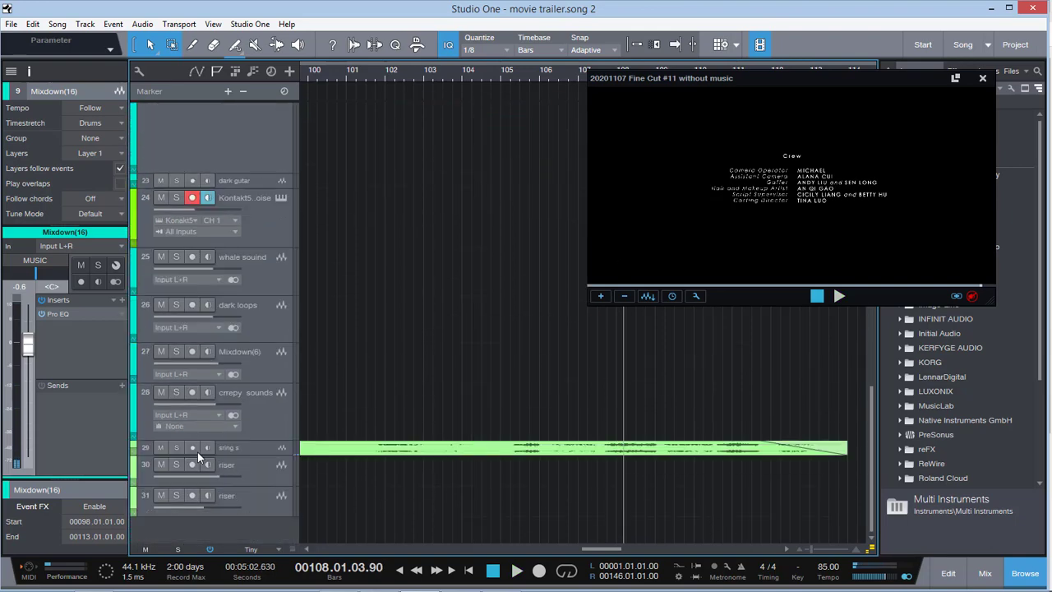
click(175, 447)
key(space)
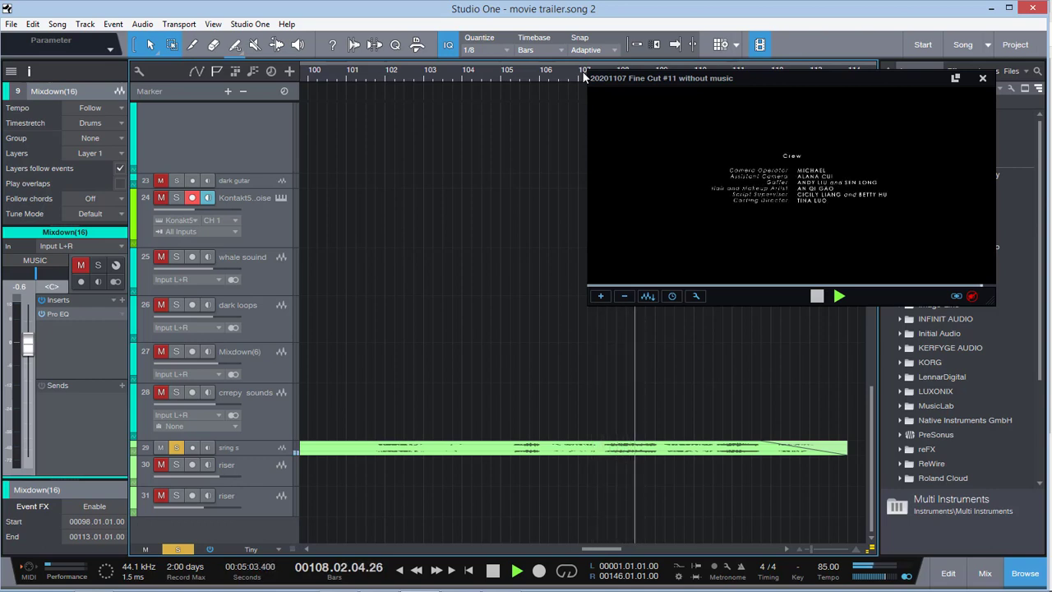
key(space)
Clear the solo, play the full mix from bar 108 to the song's end in bar 113, and close the video window
click(177, 549)
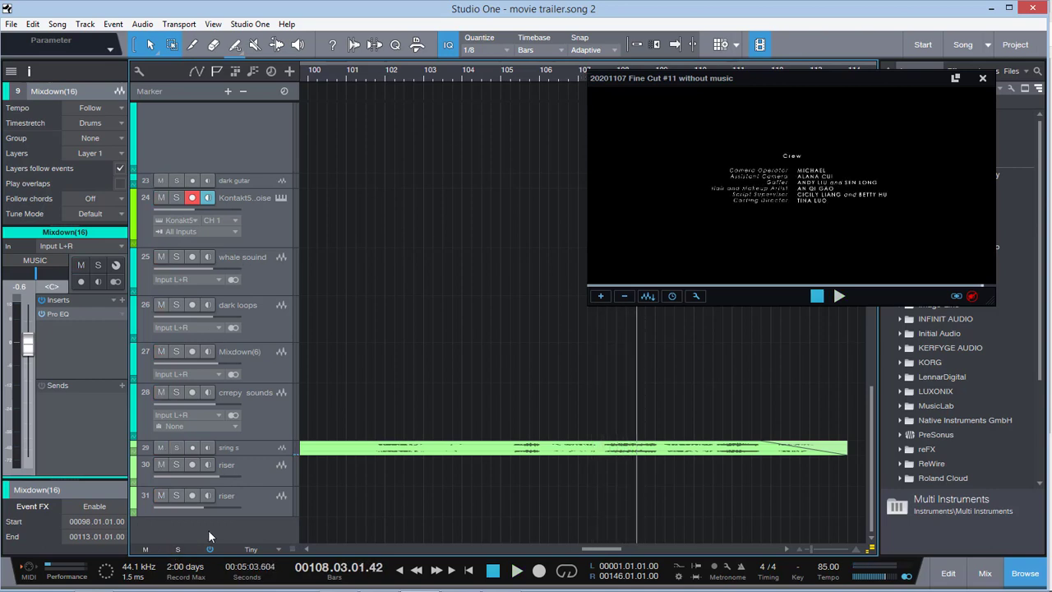
key(space)
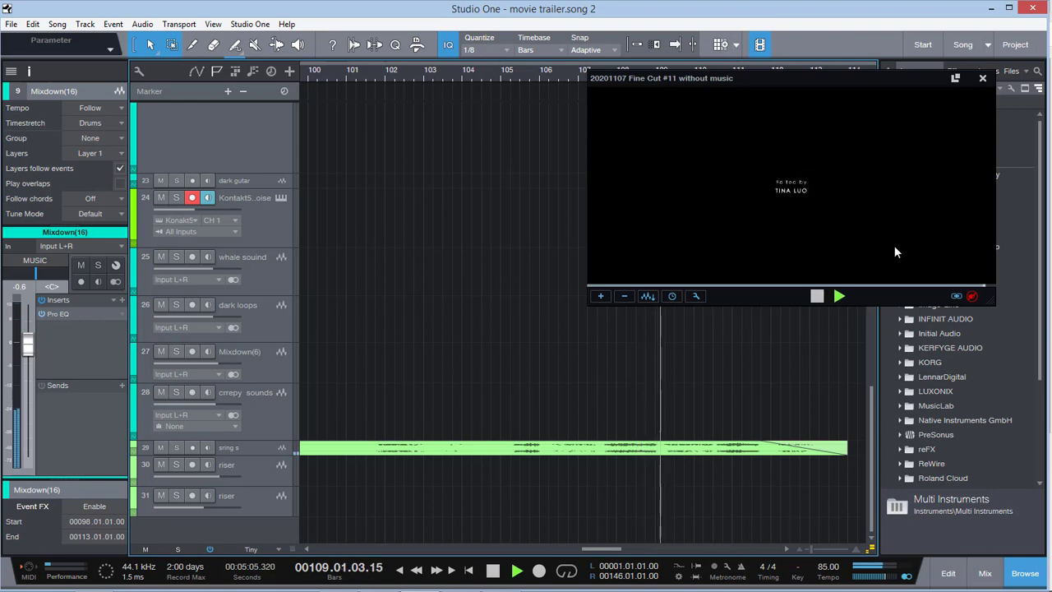
click(982, 78)
drag(811, 549, 807, 549)
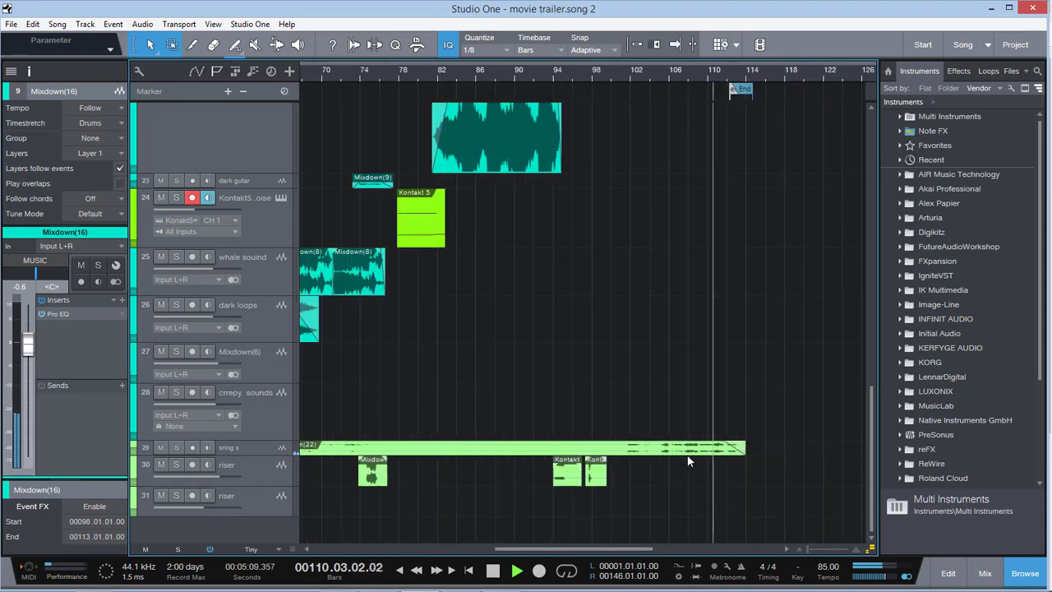
scroll(566, 352, up, 10)
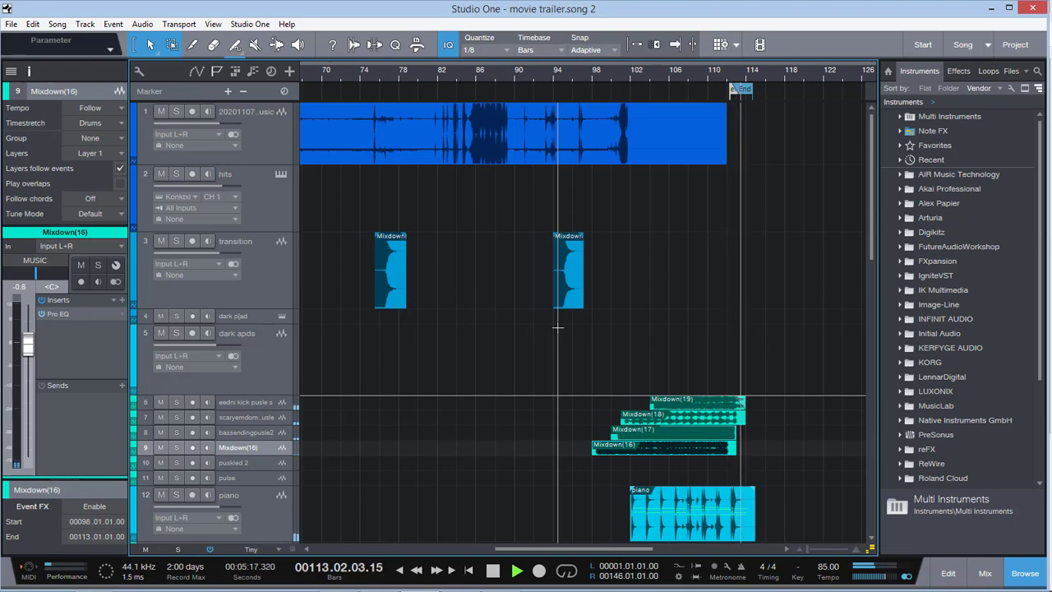
key(space)
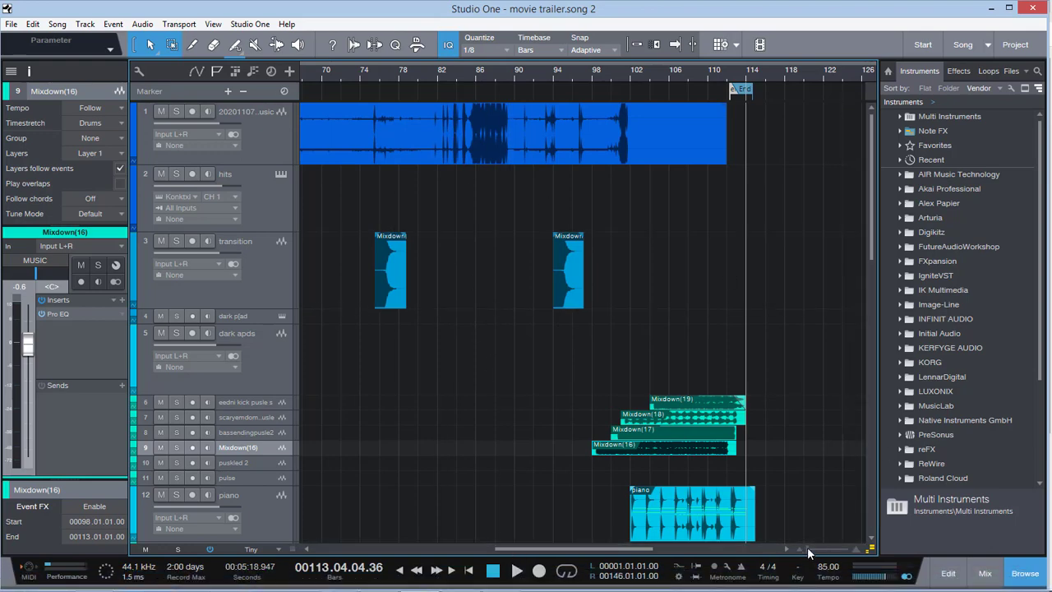
Fit the whole song in the timeline, place the playhead at bar 8, and select the film audio, hits and transition tracks in turn
drag(809, 550, 806, 551)
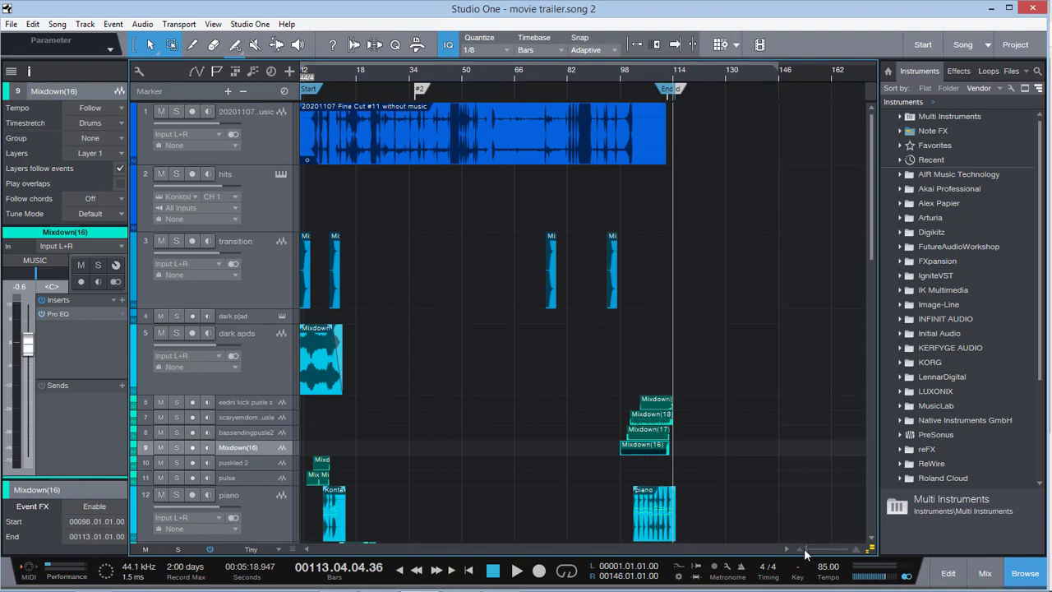
drag(805, 549, 798, 550)
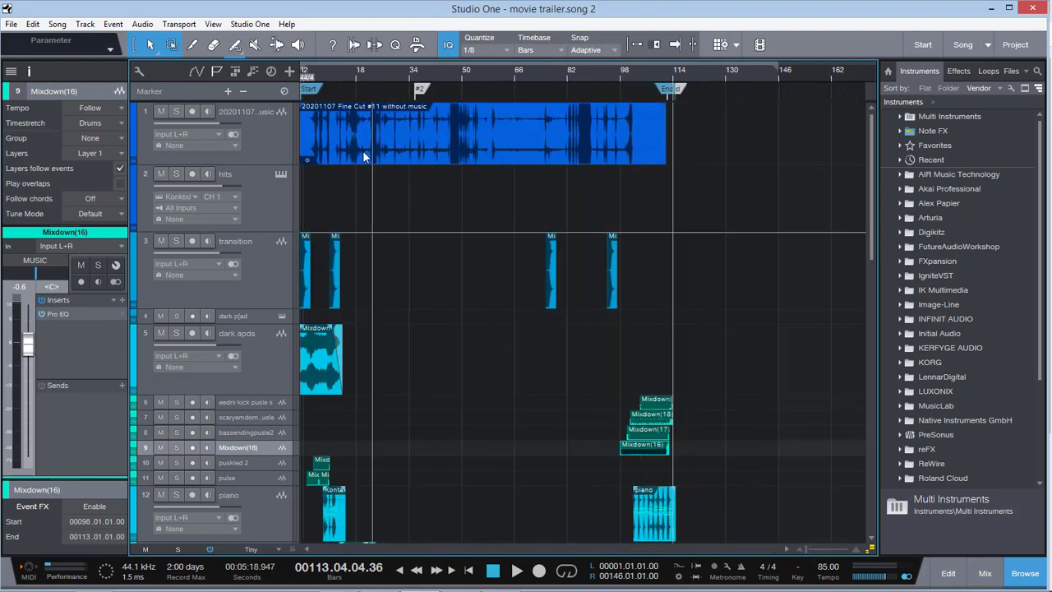
click(324, 74)
click(270, 146)
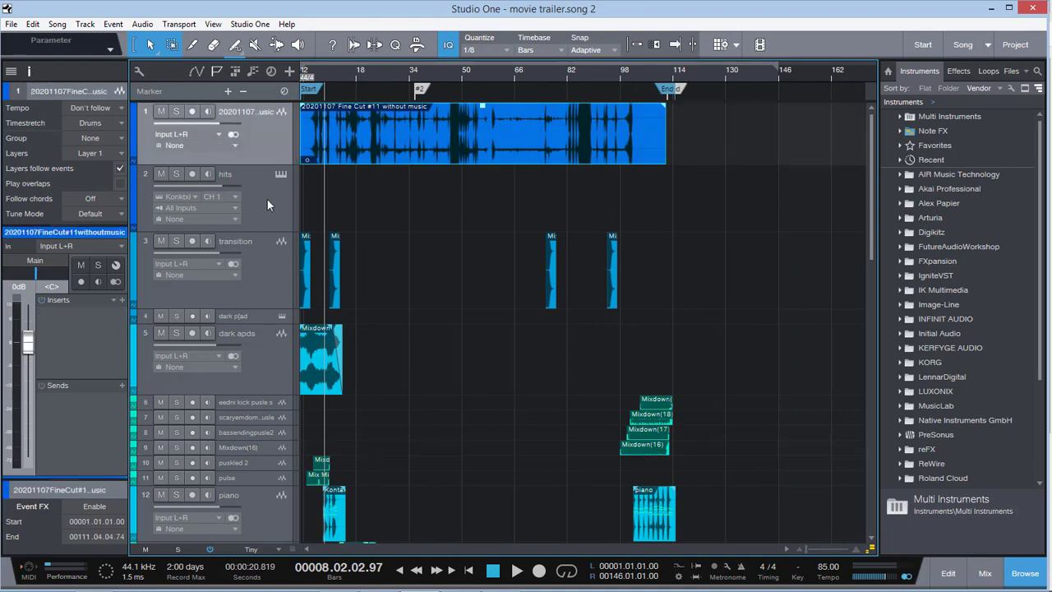
click(266, 198)
click(276, 273)
click(270, 146)
Review the arrangement from the hits track down to the crrepy sounds track, and place the playhead at bar 46
scroll(263, 164, down, 5)
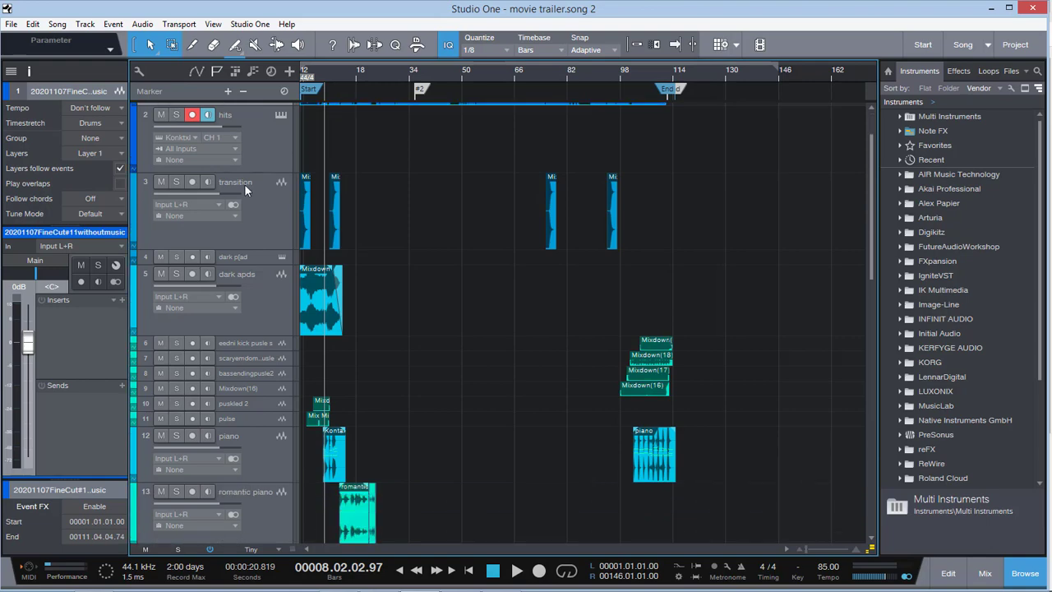
scroll(288, 216, down, 8)
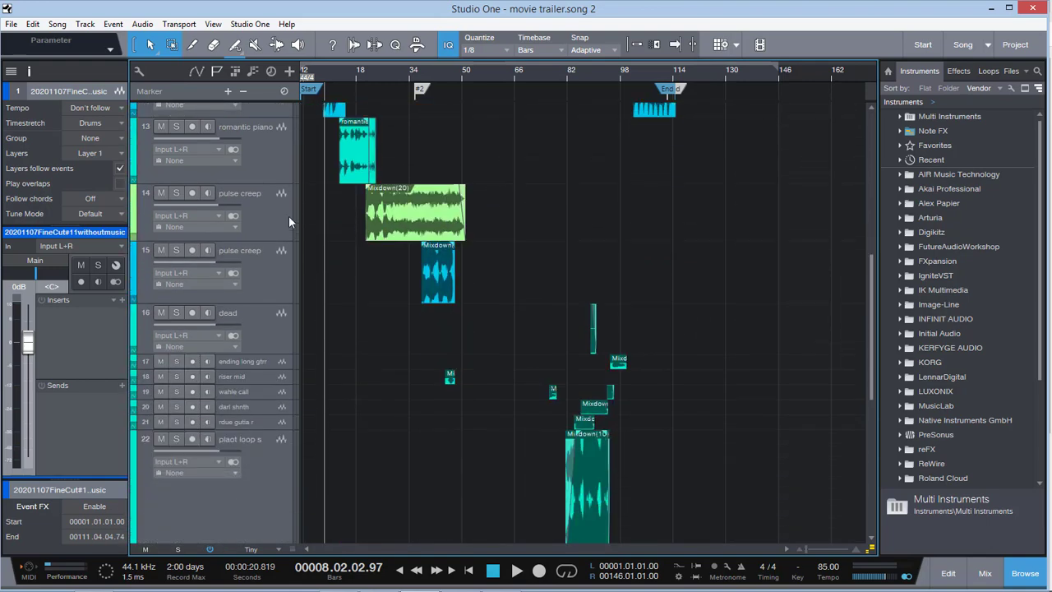
scroll(288, 216, down, 3)
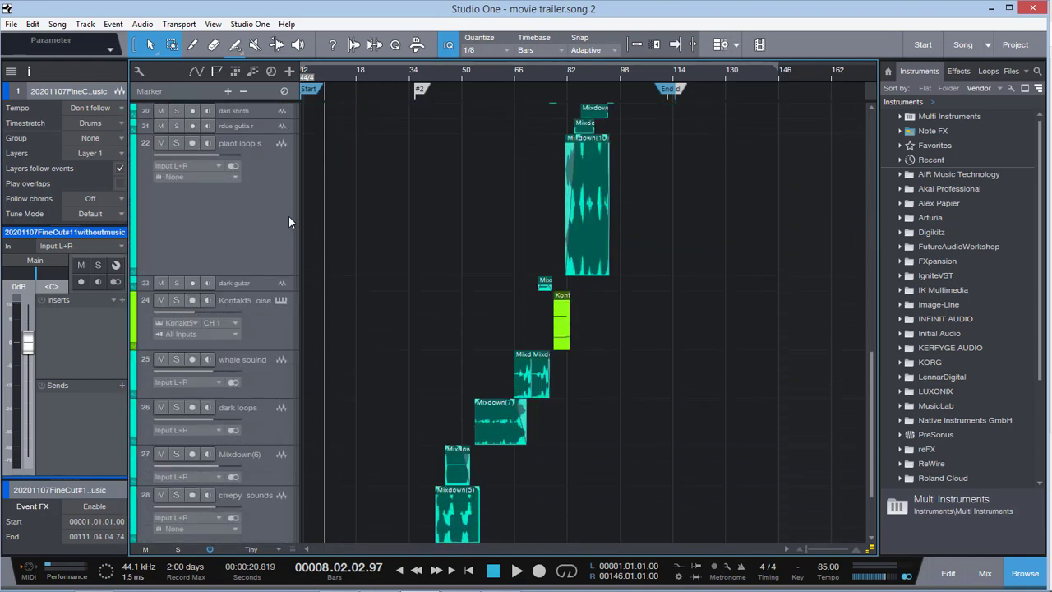
scroll(310, 227, up, 16)
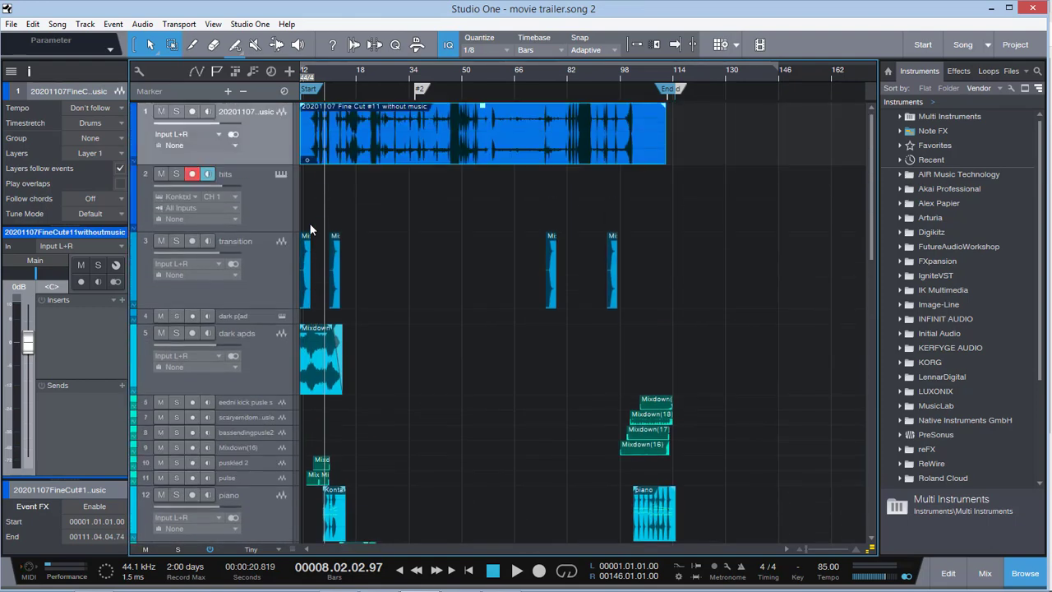
click(450, 69)
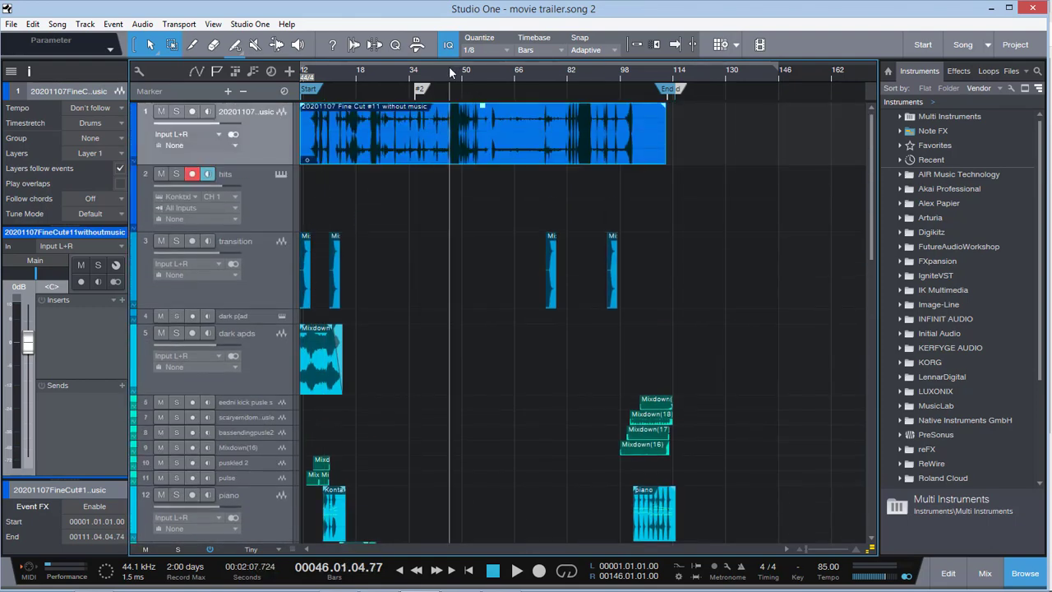